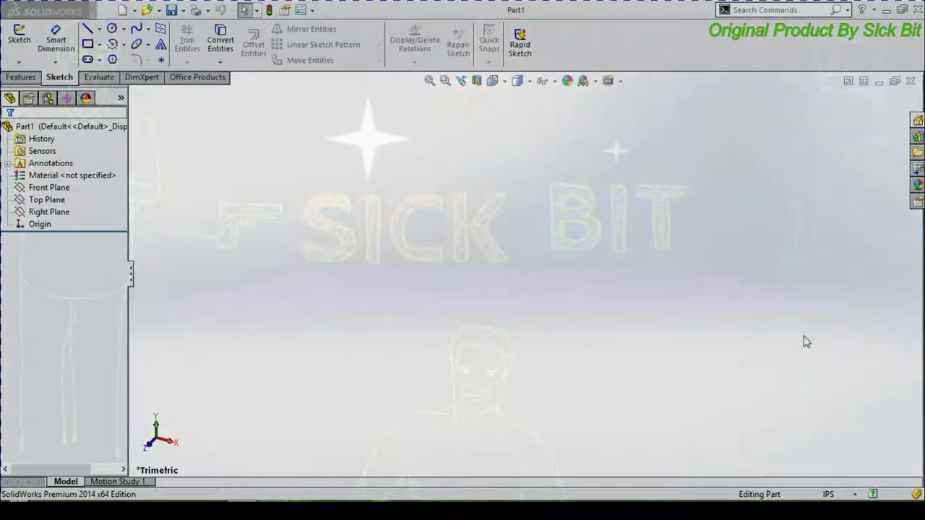
- Switch the part units from IPS to MMGS and select the Front Plane for sketching
{"action": "left_click", "coordinate": [854, 495]}
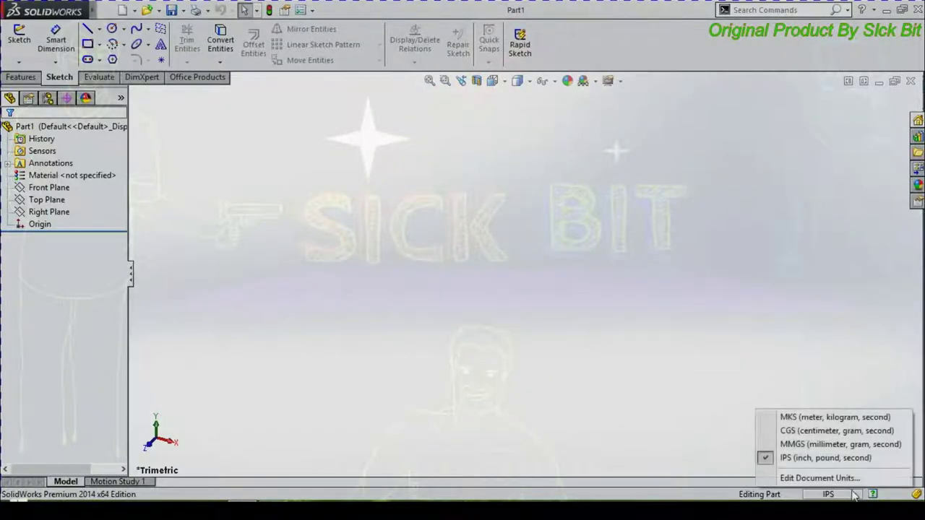
{"action": "left_click", "coordinate": [838, 444]}
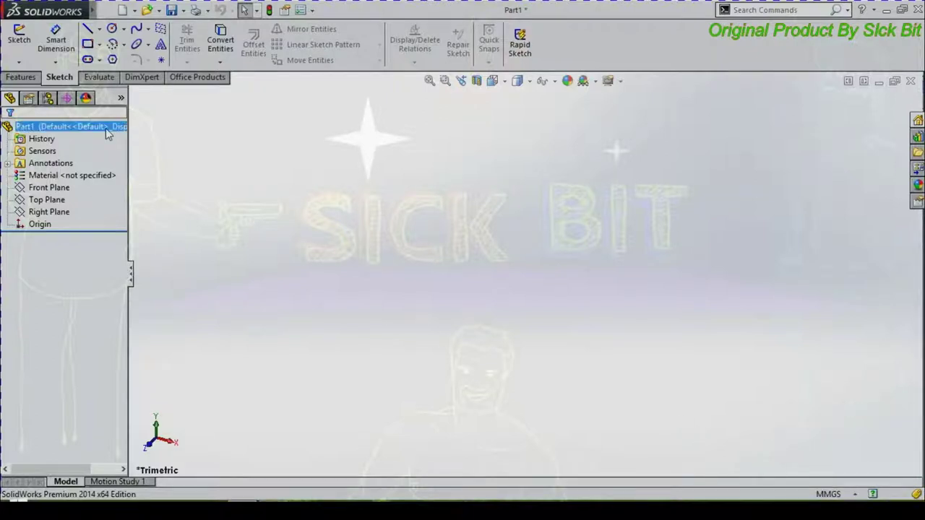
{"action": "left_click", "coordinate": [57, 177]}
{"action": "left_click", "coordinate": [58, 189]}
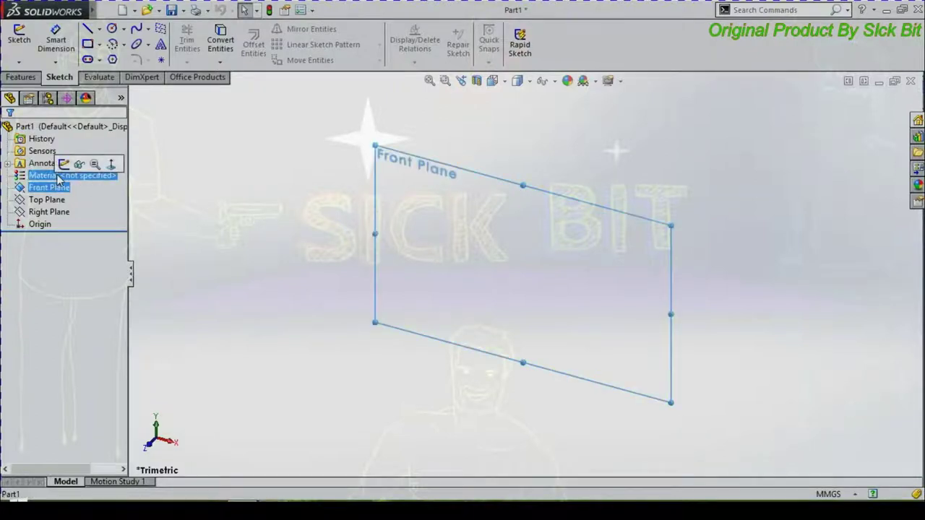
- Start a Front Plane sketch and draw a horizontal centerline from the origin to the right
{"action": "left_click", "coordinate": [73, 162]}
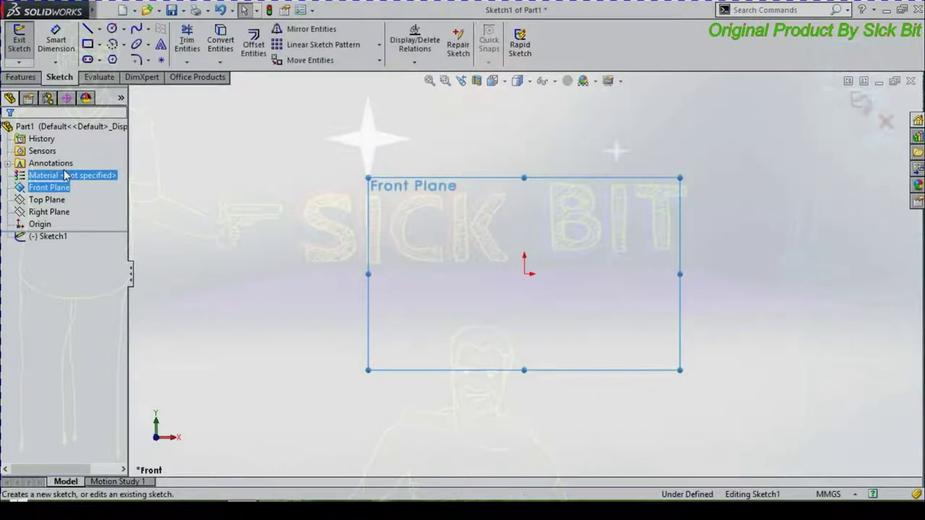
{"action": "left_click", "coordinate": [99, 29]}
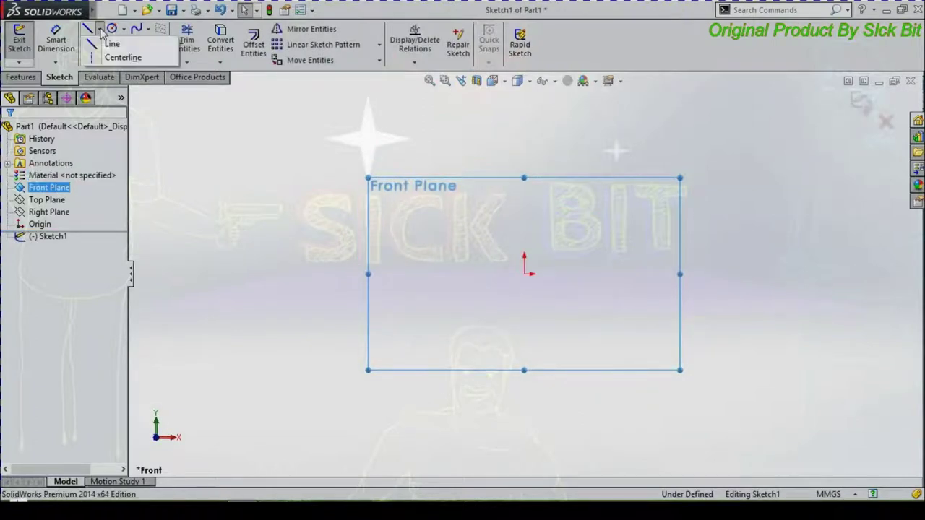
{"action": "left_click", "coordinate": [112, 57]}
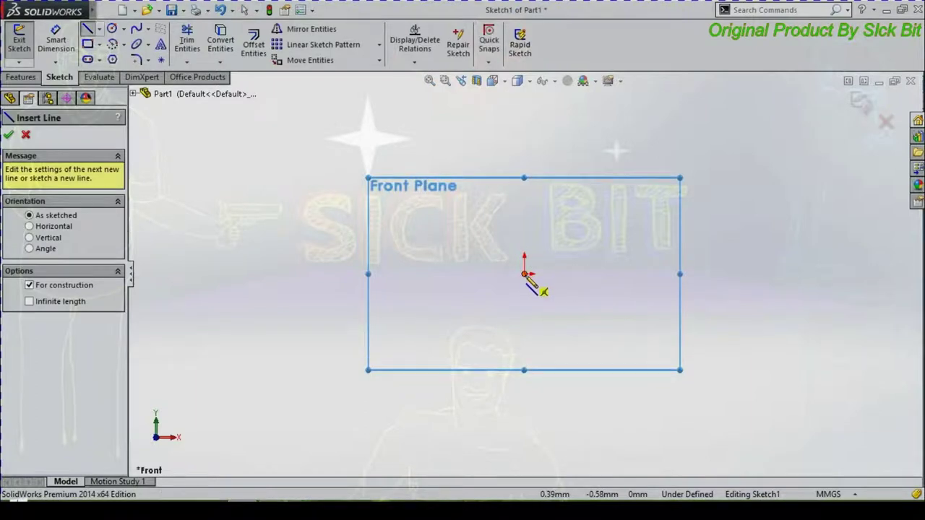
{"action": "left_click", "coordinate": [526, 274]}
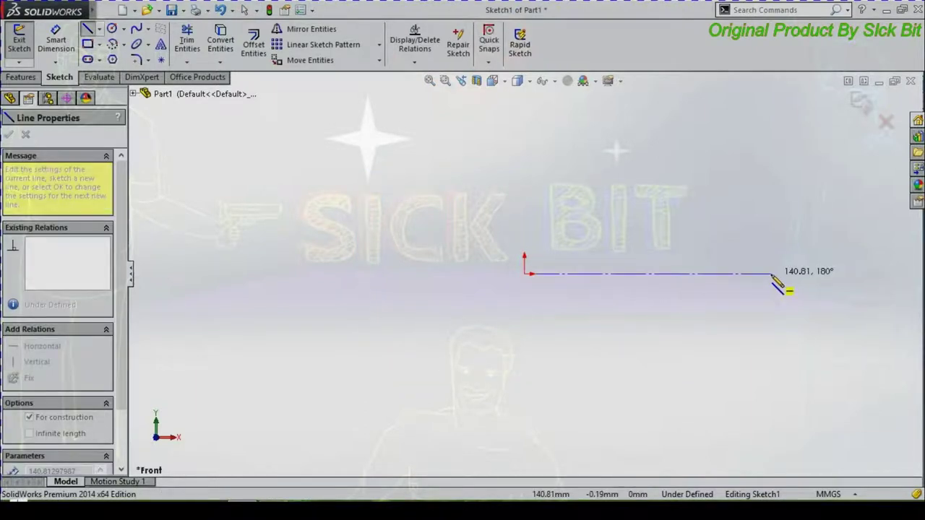
{"action": "left_click", "coordinate": [771, 274]}
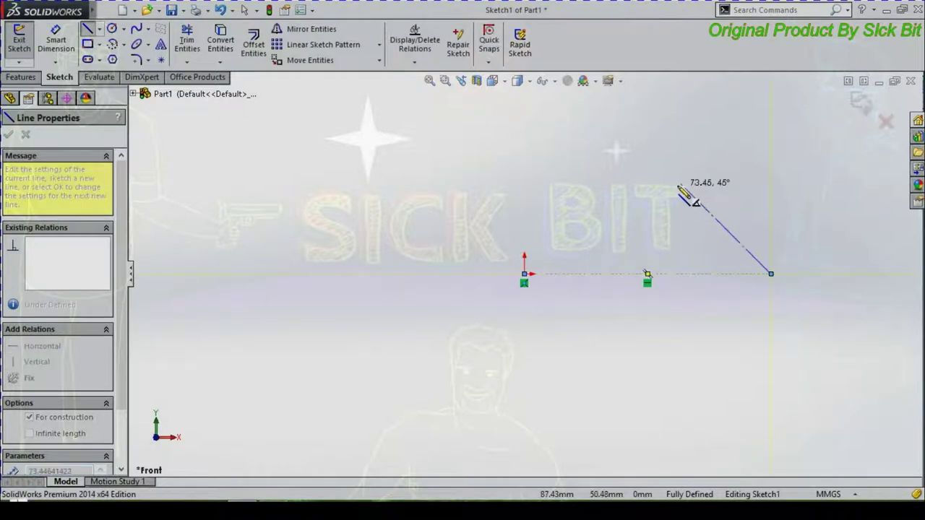
{"action": "key", "text": "Escape"}
{"action": "key", "text": "Escape"}
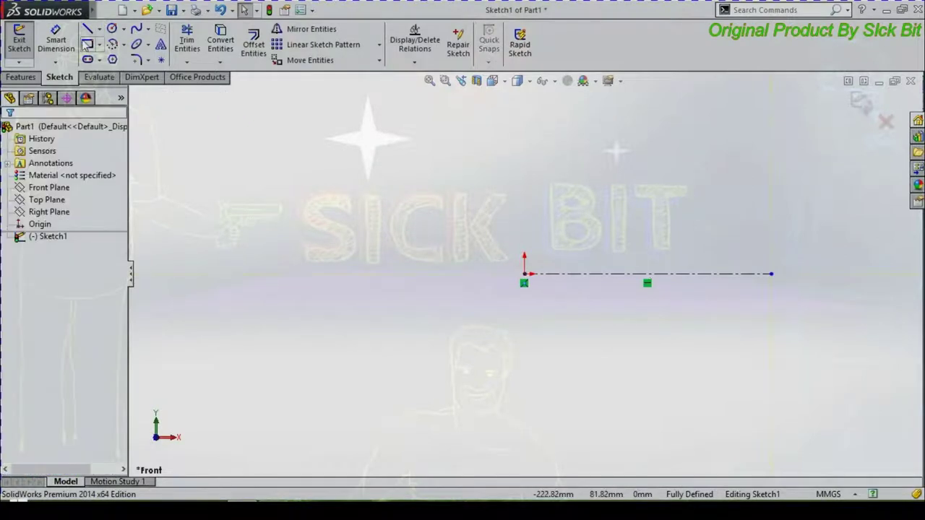
- Draw a vertical centerline crossing the horizontal centerline near its right end
{"action": "left_click", "coordinate": [99, 30]}
{"action": "left_click", "coordinate": [105, 58]}
{"action": "left_click", "coordinate": [696, 165]}
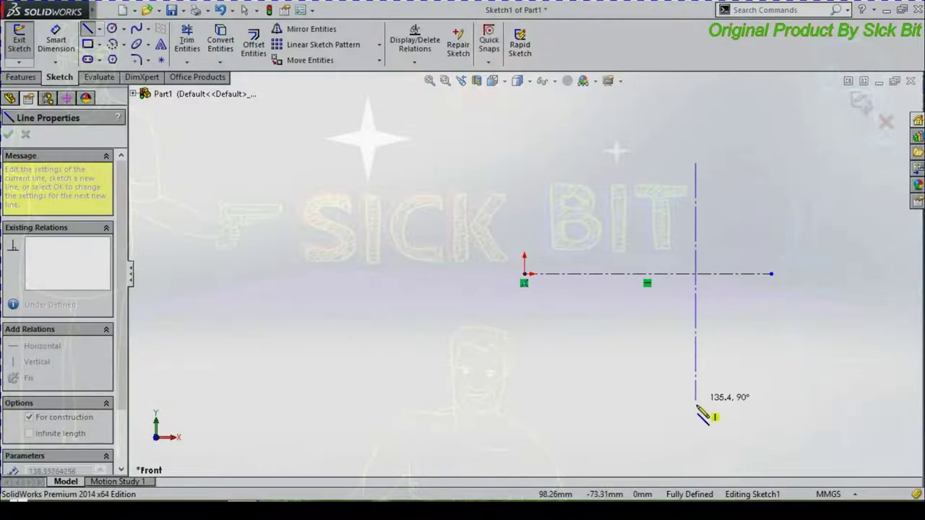
{"action": "left_click", "coordinate": [697, 409]}
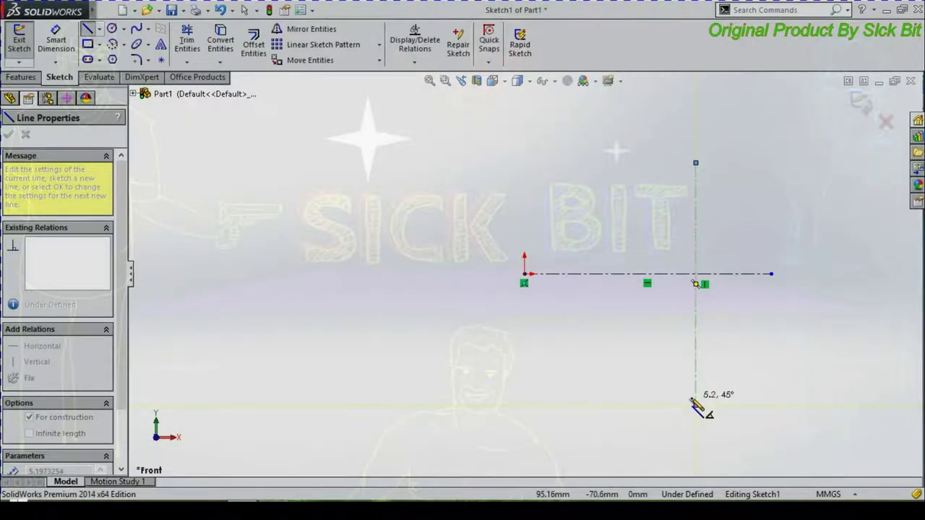
{"action": "key", "text": "Escape"}
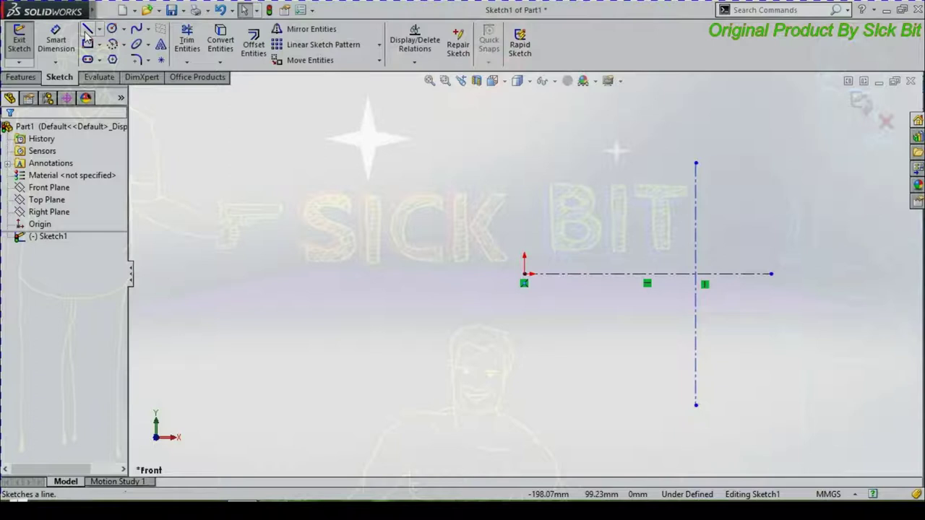
{"action": "left_click", "coordinate": [88, 33]}
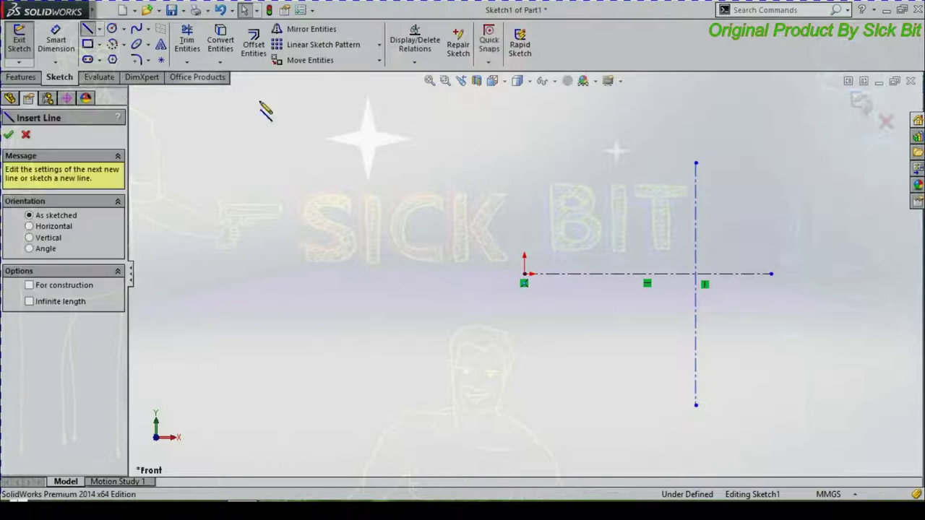
- Draw a vertical line at right, a circle on the horizontal centerline, and one on the vertical centerline
{"action": "left_click", "coordinate": [750, 169]}
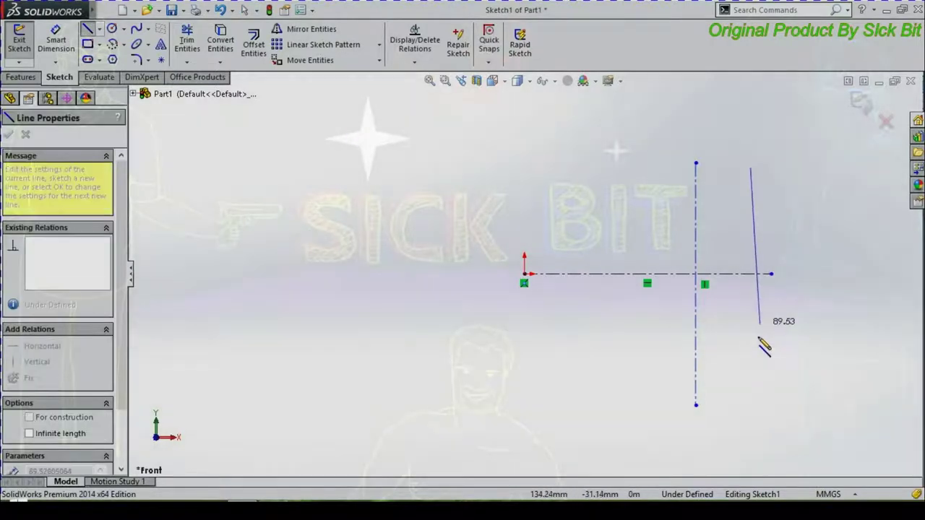
{"action": "left_click", "coordinate": [750, 399]}
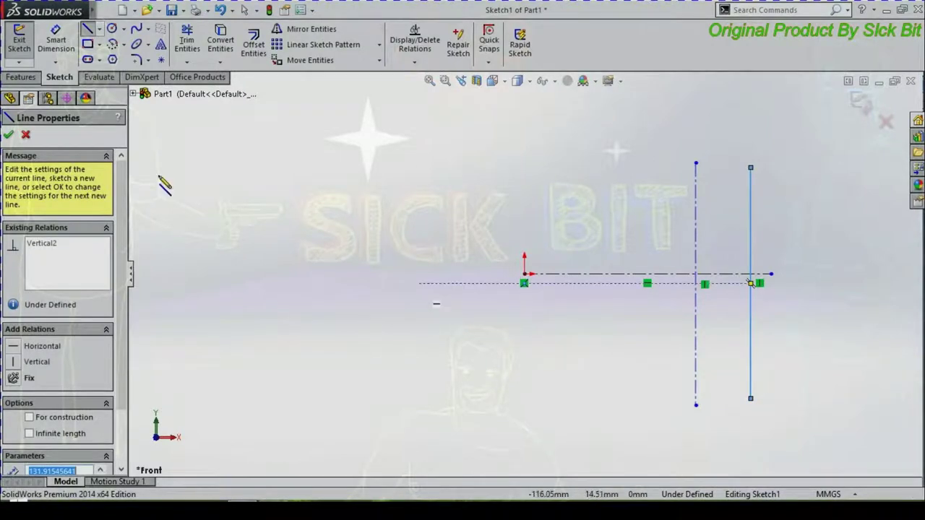
{"action": "left_click", "coordinate": [114, 29]}
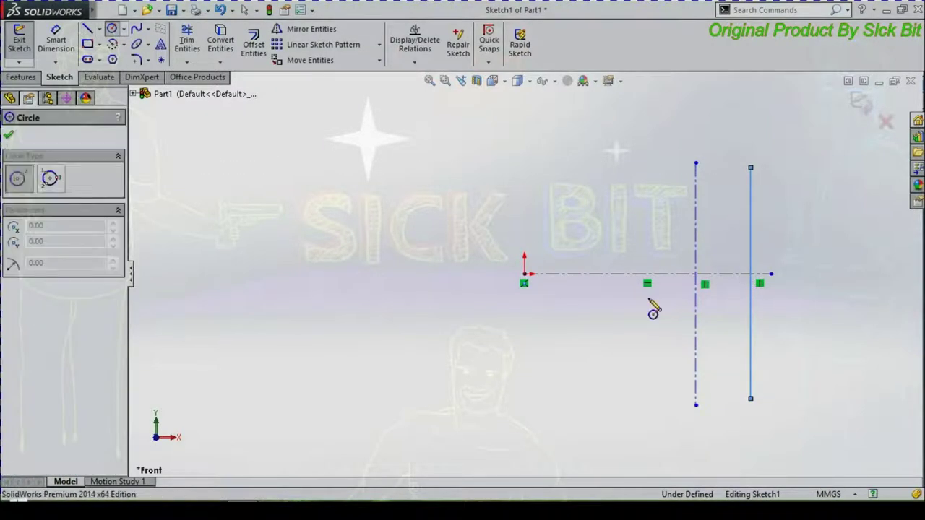
{"action": "left_click", "coordinate": [593, 274]}
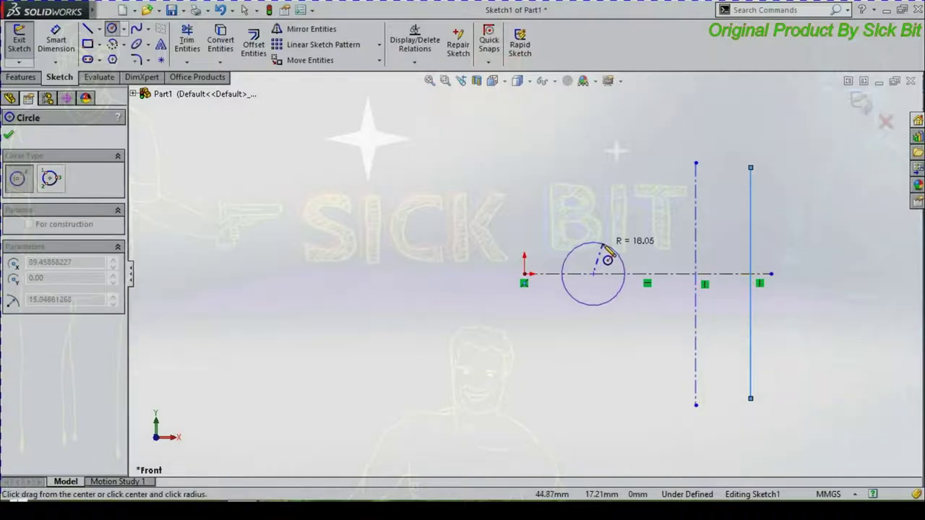
{"action": "left_click", "coordinate": [615, 252]}
{"action": "left_click", "coordinate": [695, 220]}
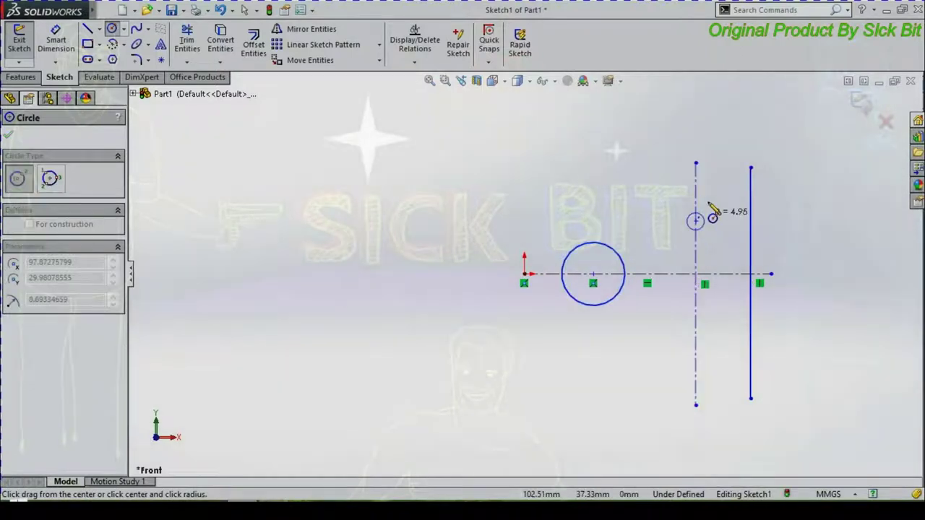
{"action": "left_click", "coordinate": [714, 194]}
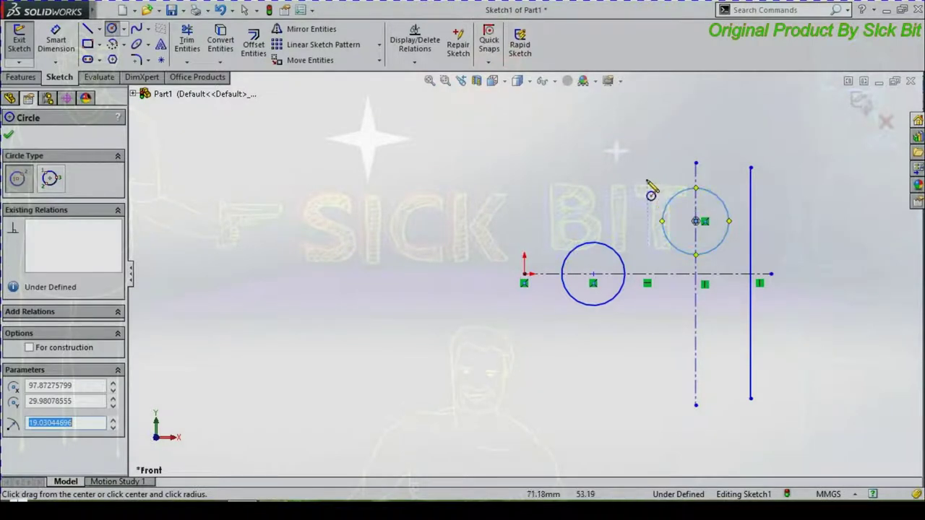
{"action": "key", "text": "Escape"}
{"action": "left_click", "coordinate": [322, 34]}
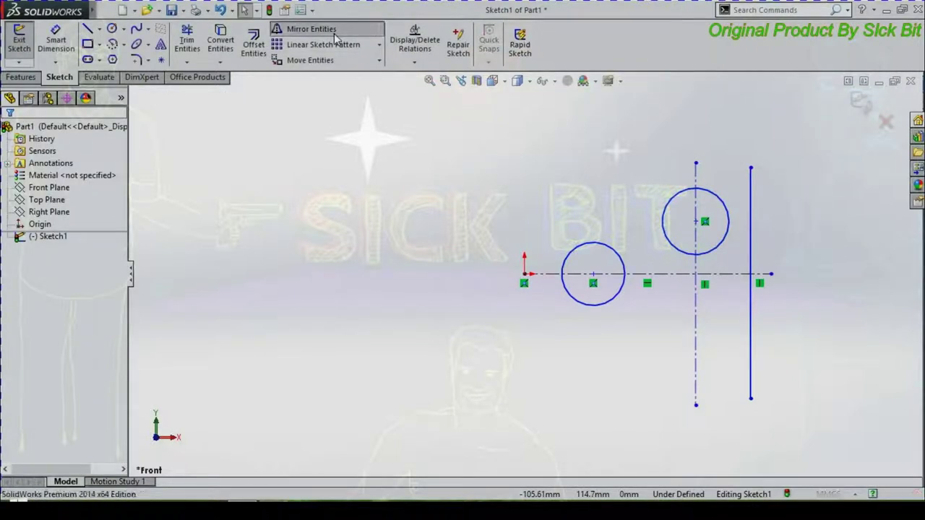
- Mirror the upper circle about the horizontal centerline to create a matching lower circle
{"action": "left_click", "coordinate": [336, 36]}
{"action": "left_click", "coordinate": [85, 309]}
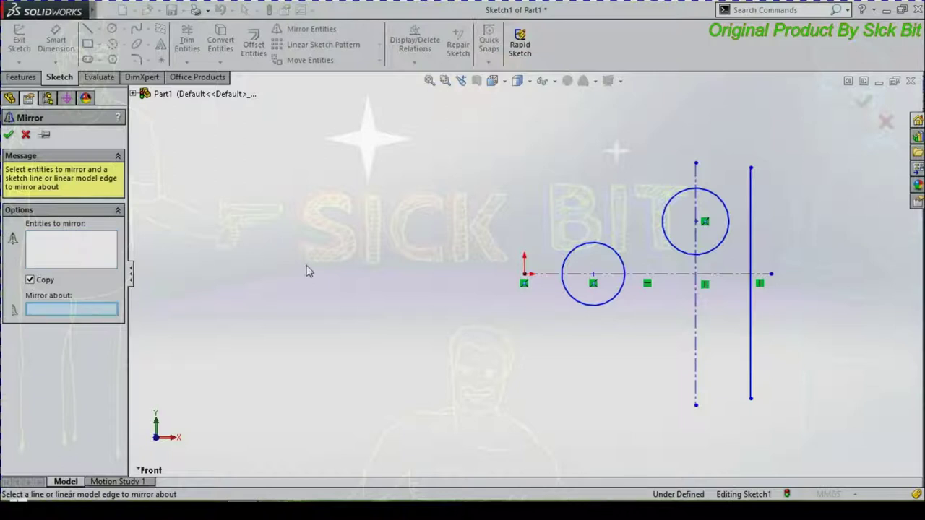
{"action": "left_click", "coordinate": [715, 275]}
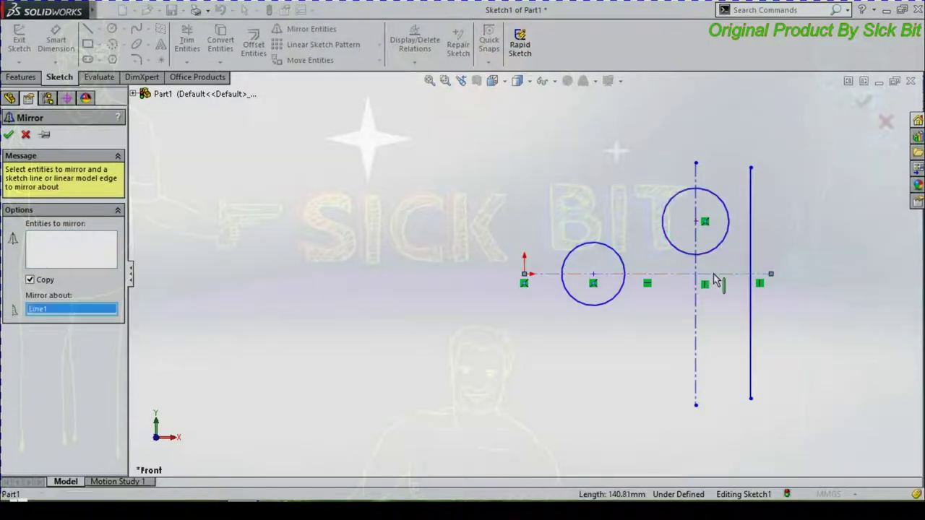
{"action": "left_click", "coordinate": [51, 250]}
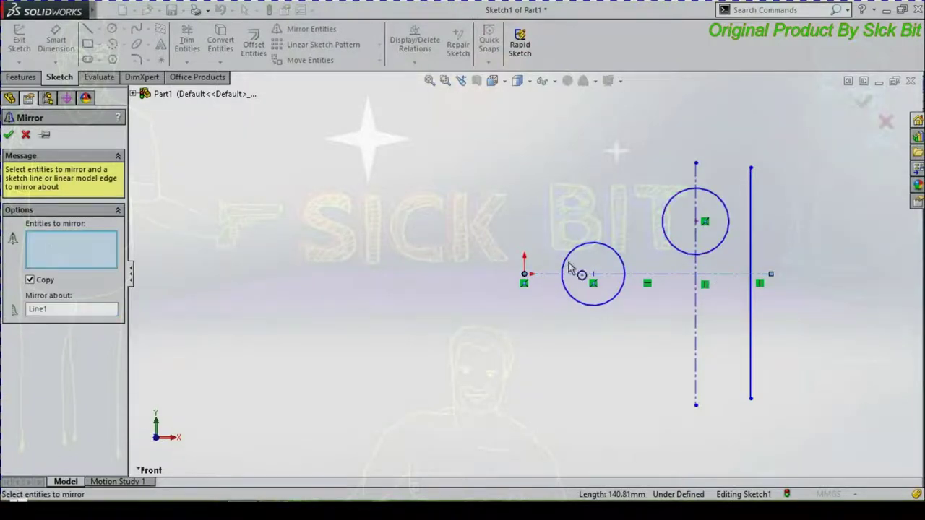
{"action": "left_click", "coordinate": [715, 250]}
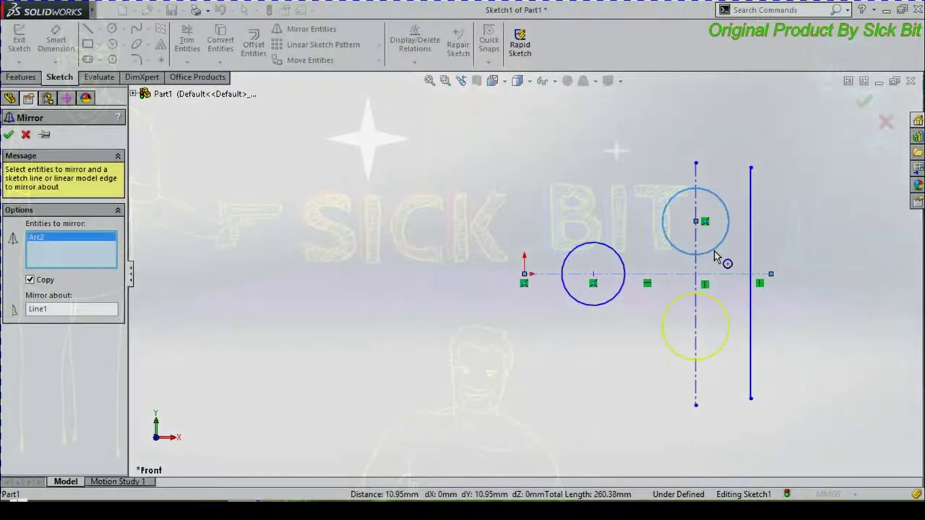
{"action": "key", "text": "Return"}
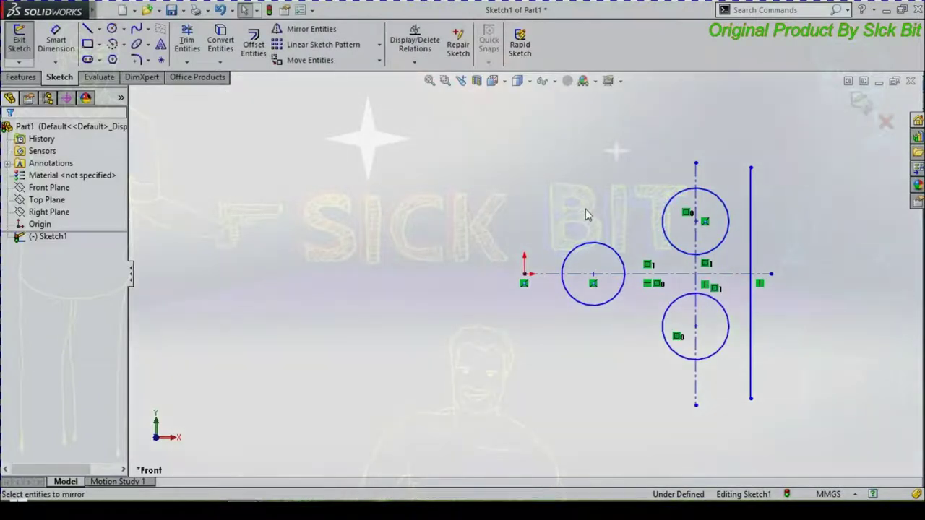
{"action": "left_click", "coordinate": [99, 29]}
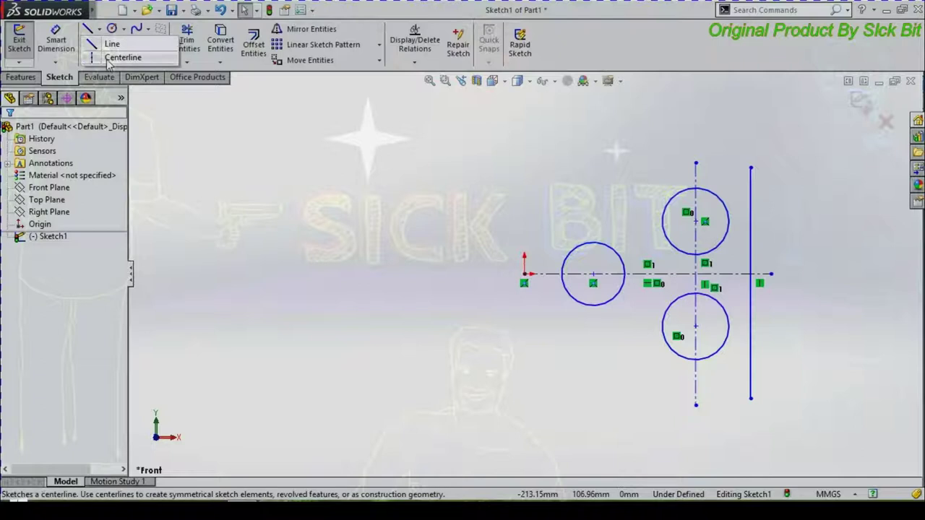
- Draw a vertical centerline through the origin
{"action": "left_click", "coordinate": [113, 58]}
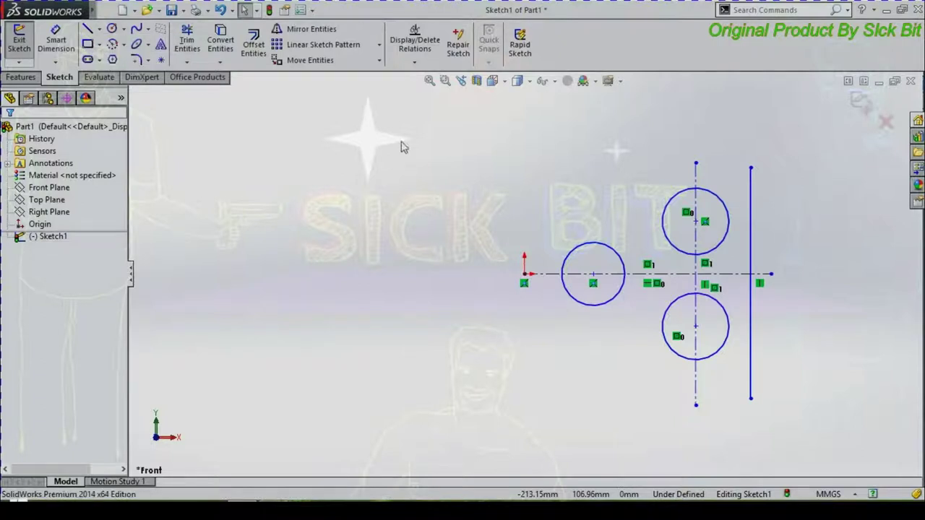
{"action": "left_click", "coordinate": [524, 142]}
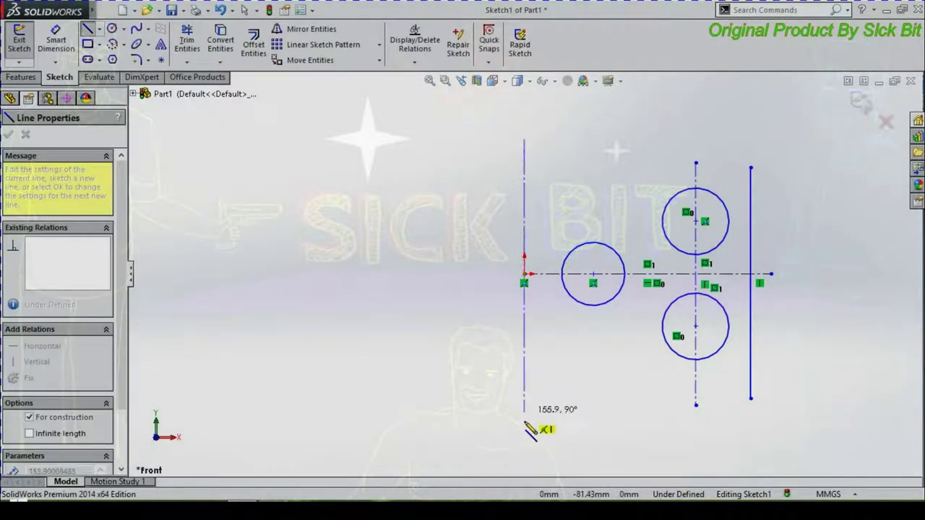
{"action": "left_click", "coordinate": [524, 427]}
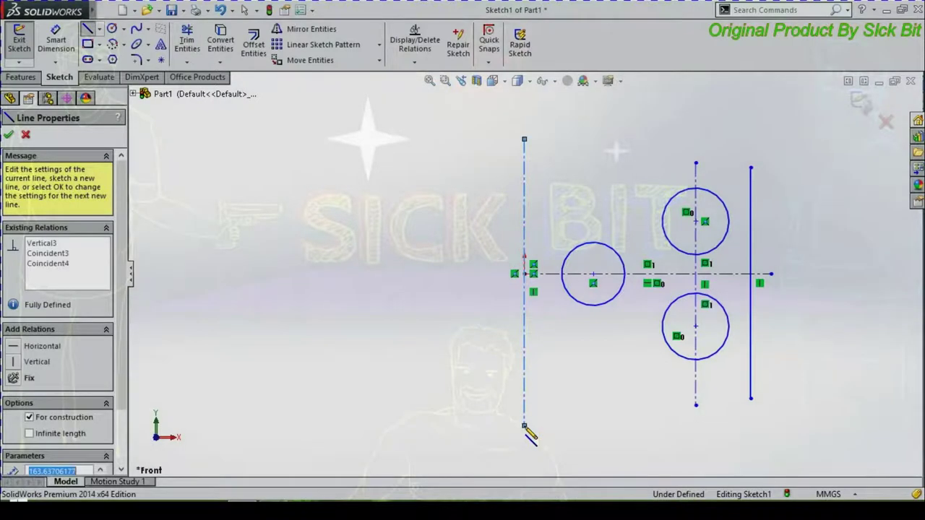
{"action": "left_click", "coordinate": [525, 428]}
{"action": "key", "text": "Escape"}
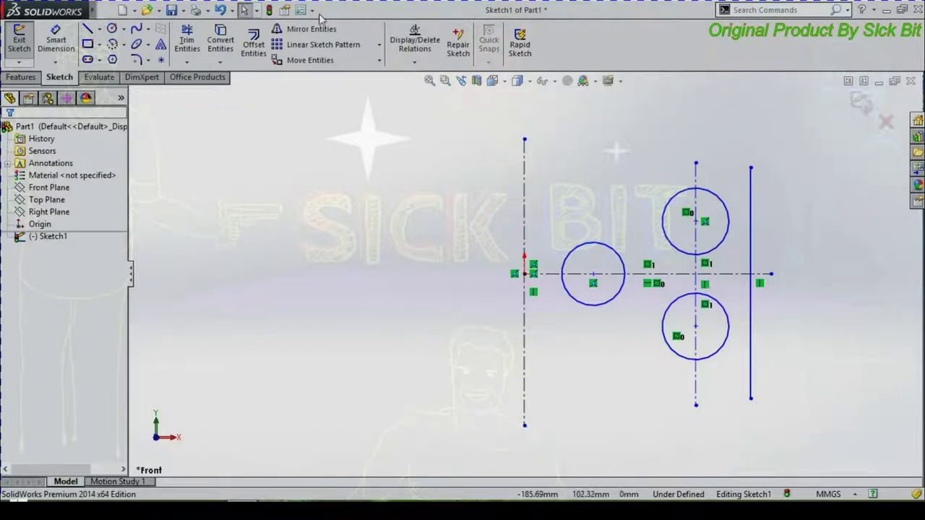
- Mirror the right-side circles and vertical line about the origin centerline to the left side
{"action": "left_click", "coordinate": [310, 29]}
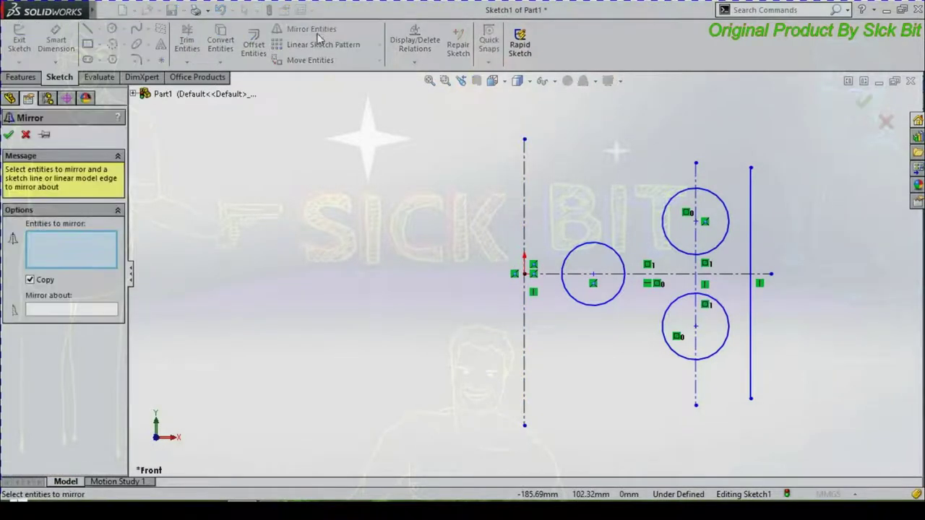
{"action": "left_click", "coordinate": [94, 315]}
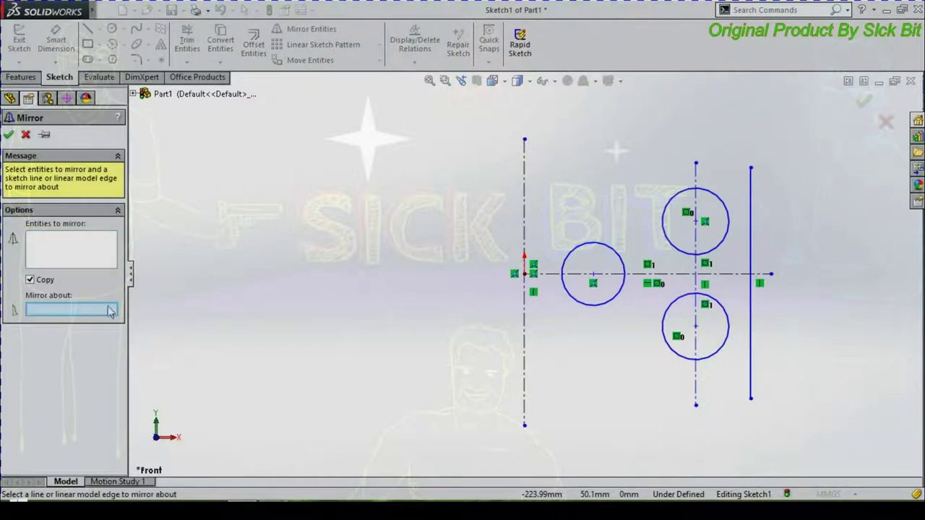
{"action": "left_click", "coordinate": [524, 180]}
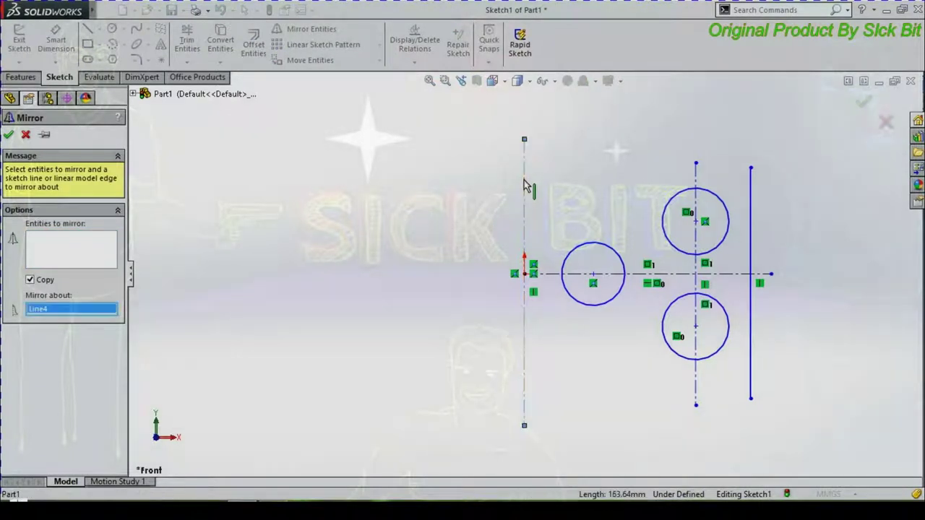
{"action": "left_click", "coordinate": [93, 250]}
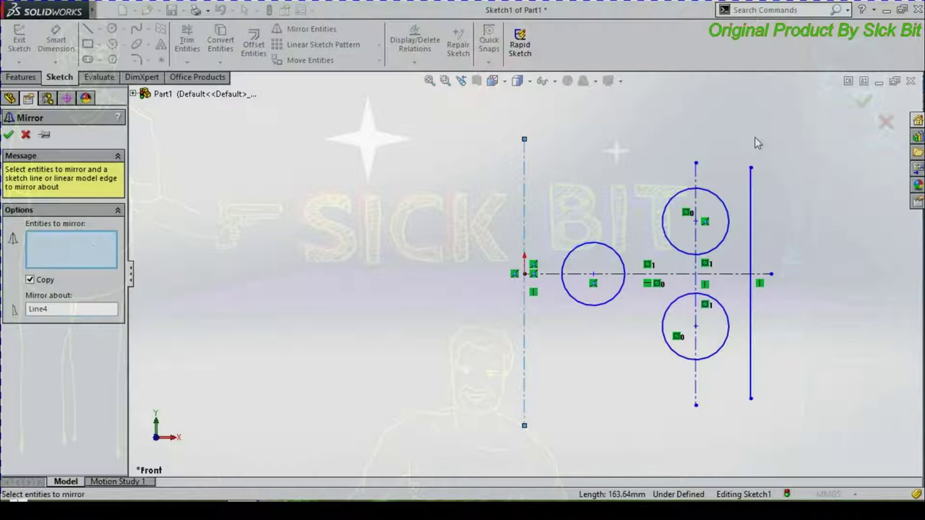
{"action": "left_click_drag", "start_coordinate": [701, 232], "coordinate": [557, 440]}
{"action": "right_click", "coordinate": [578, 429]}
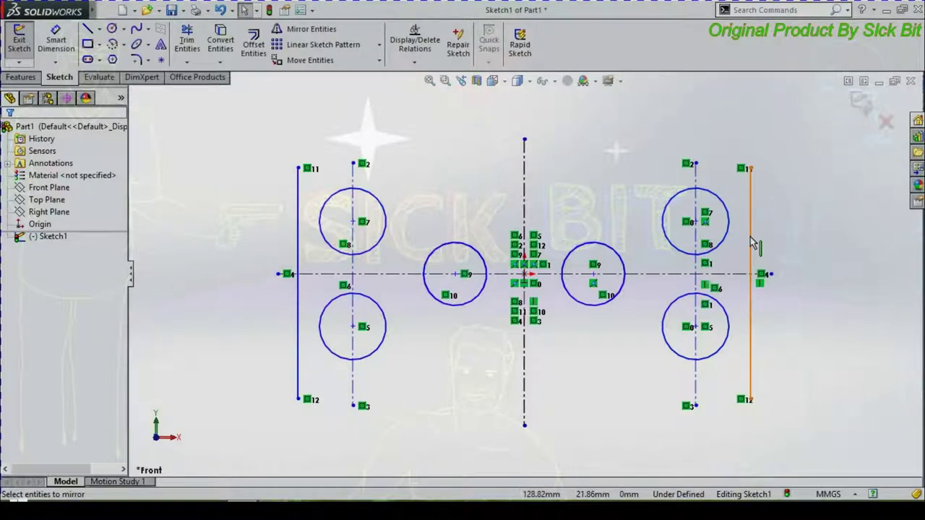
{"action": "left_click", "coordinate": [721, 203]}
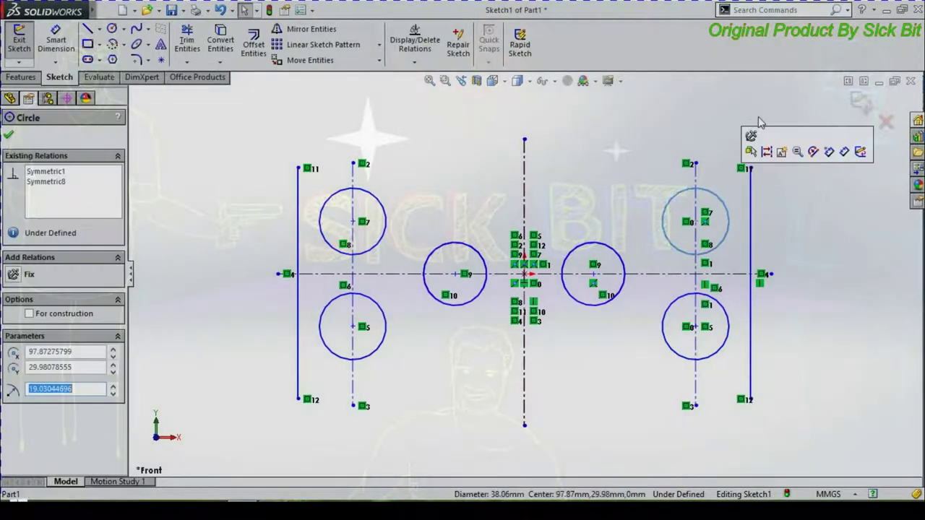
- Dimension the upper-right circle at Ø20 and the centre circle at Ø10
{"action": "left_click", "coordinate": [56, 40]}
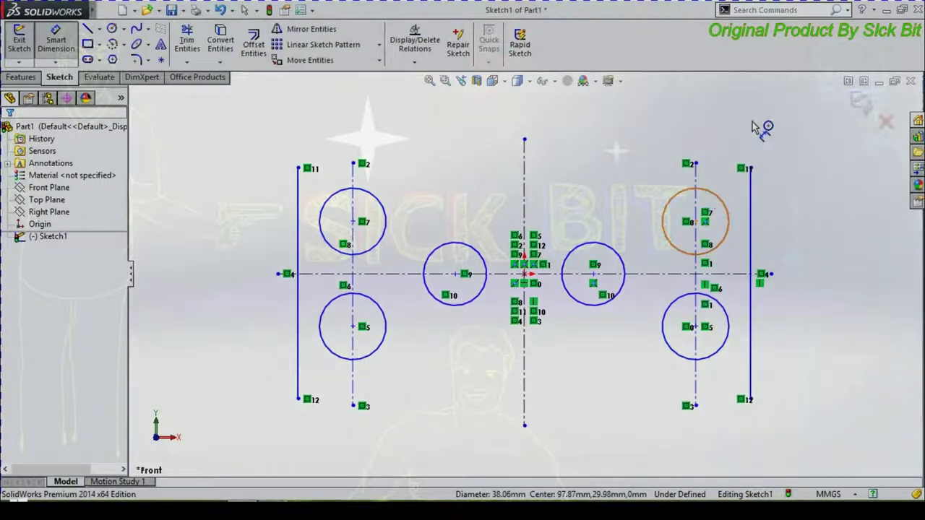
{"action": "left_click", "coordinate": [705, 192]}
{"action": "left_click", "coordinate": [748, 130]}
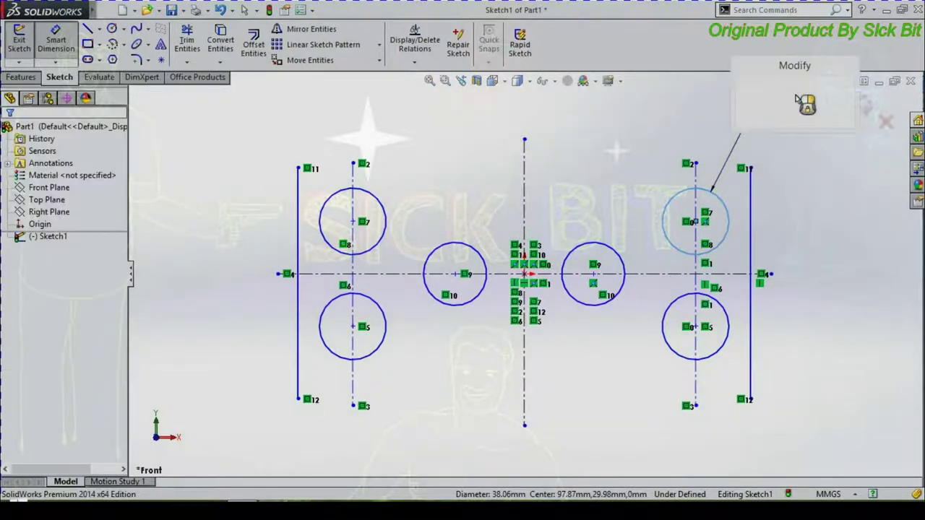
{"action": "type", "text": "20"}
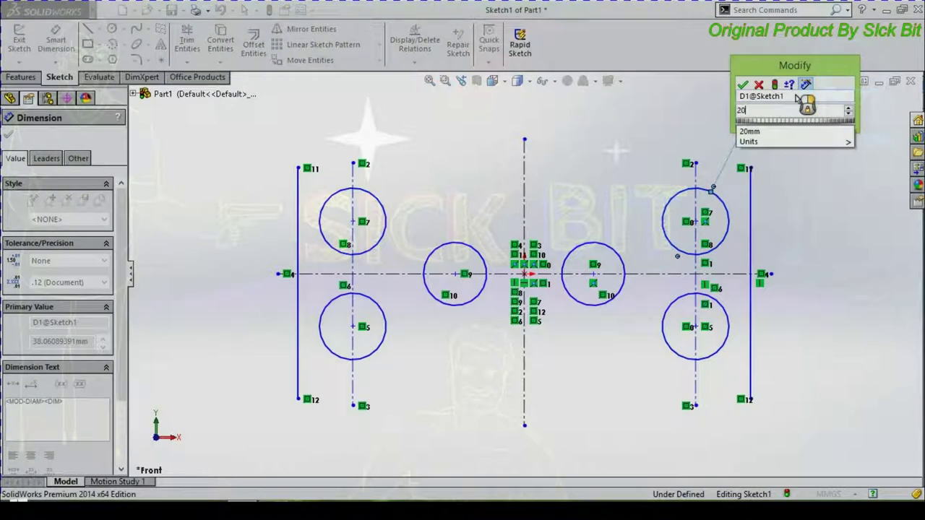
{"action": "key", "text": "Return"}
{"action": "key", "text": "Return"}
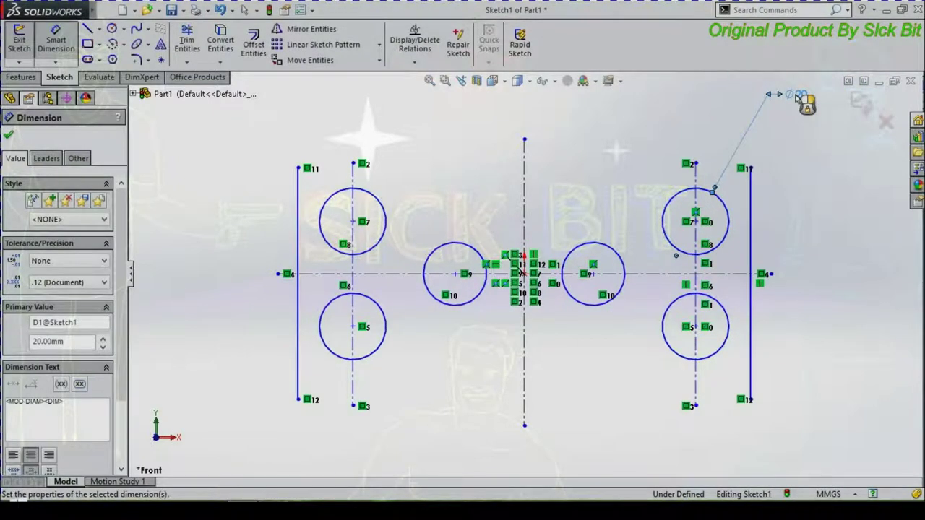
{"action": "left_click", "coordinate": [816, 148]}
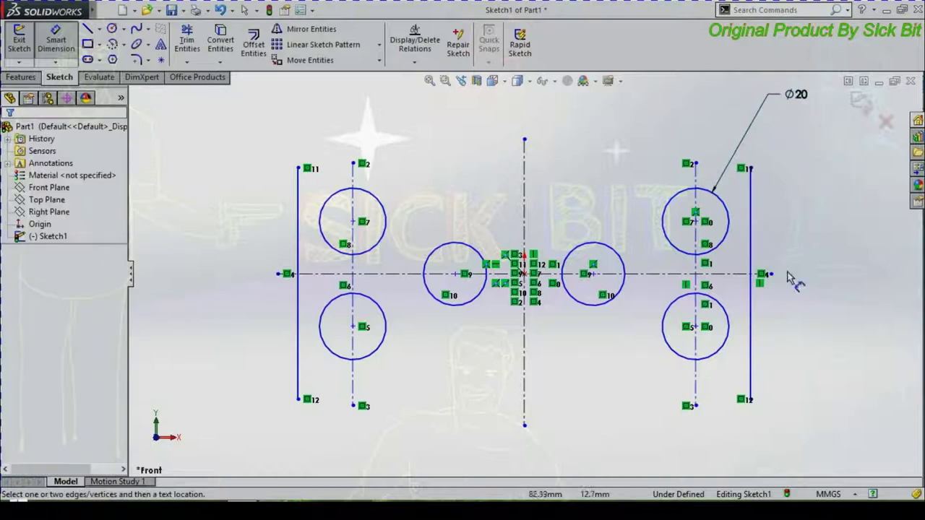
{"action": "left_click", "coordinate": [607, 247]}
{"action": "left_click", "coordinate": [723, 114]}
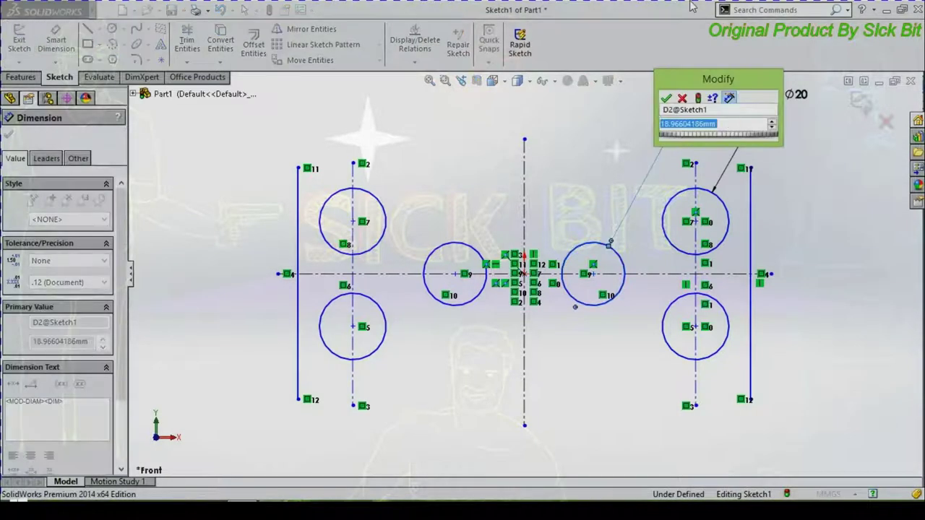
{"action": "type", "text": "10"}
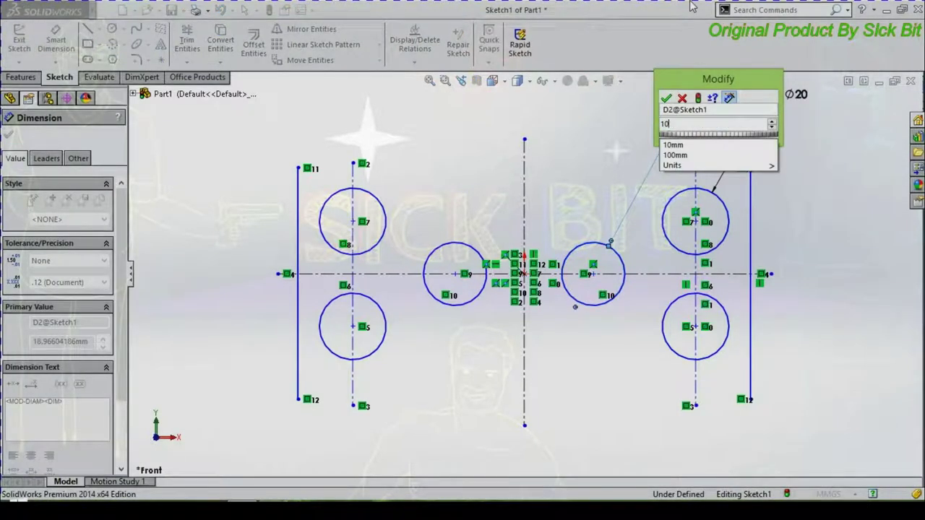
{"action": "key", "text": "Return"}
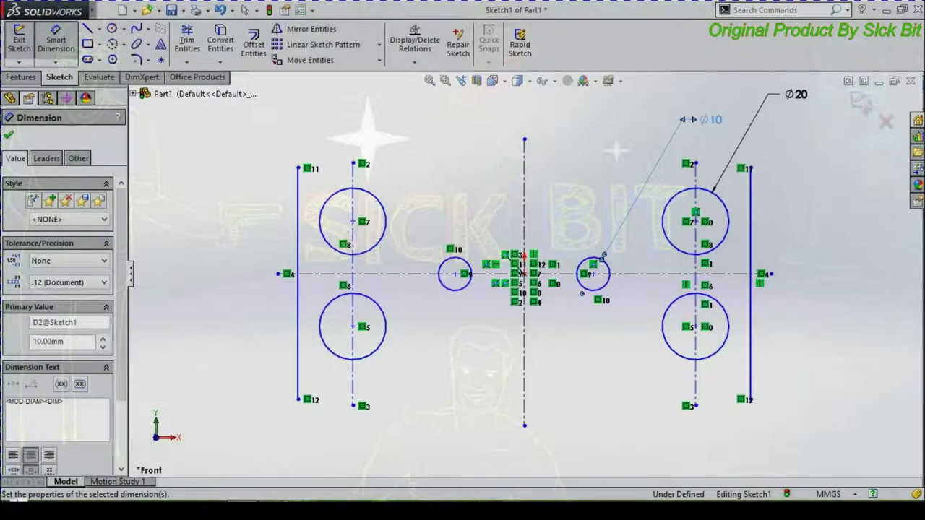
{"action": "left_click", "coordinate": [845, 233]}
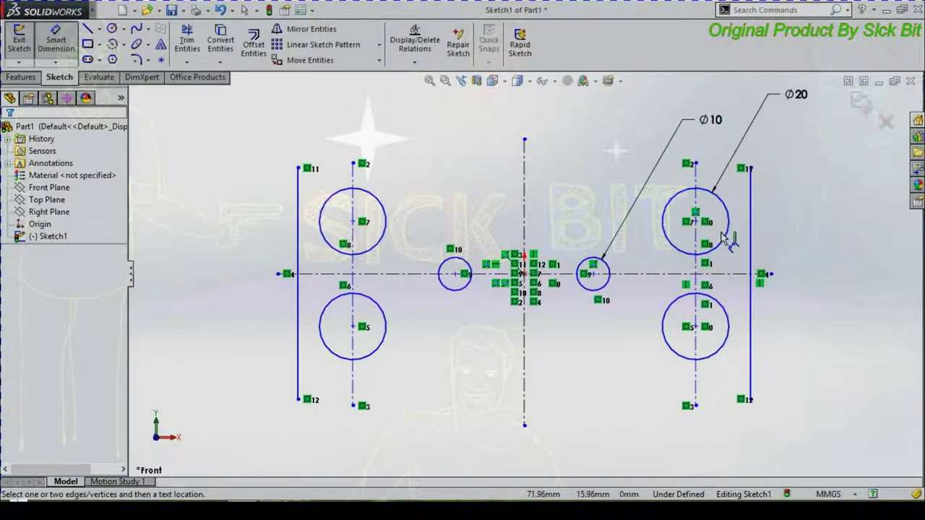
- Set 20 mm between the small circle centres and 60 mm between the outer circle pairs
{"action": "left_click", "coordinate": [456, 275]}
{"action": "left_click", "coordinate": [593, 274]}
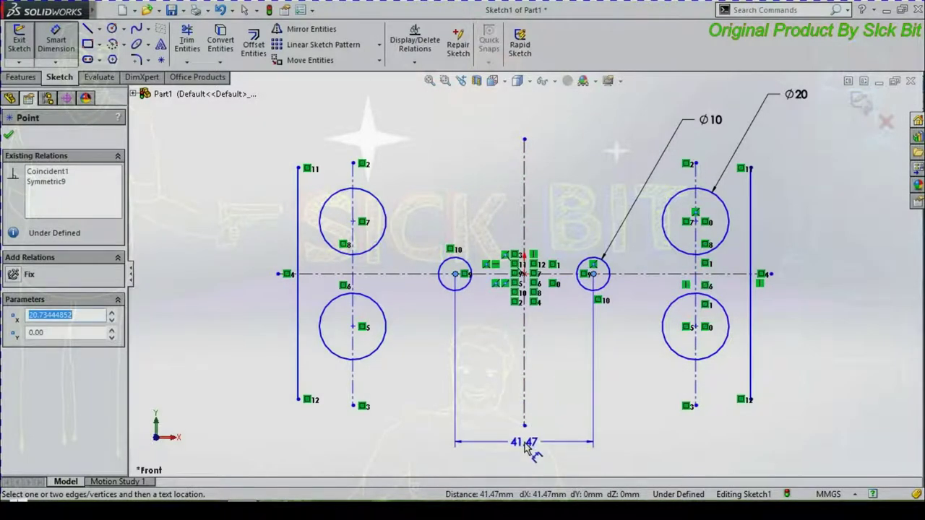
{"action": "left_click", "coordinate": [527, 451]}
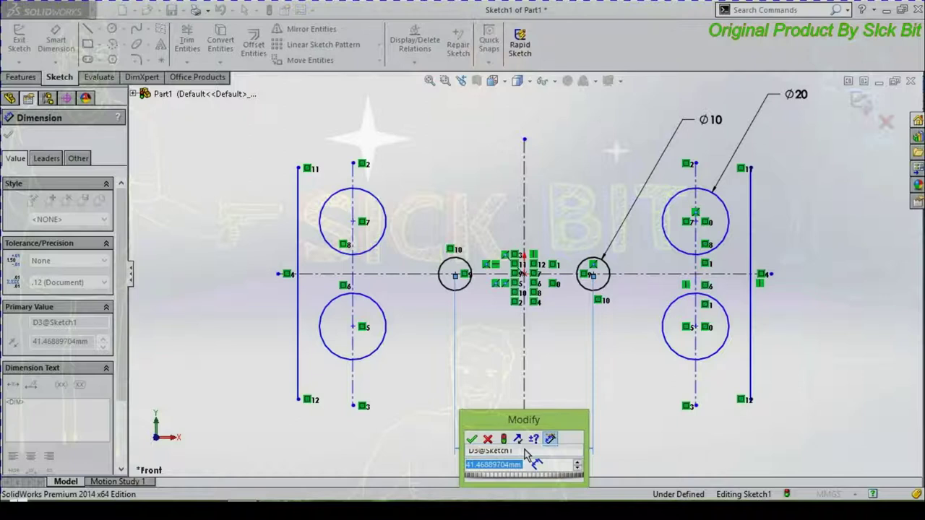
{"action": "type", "text": "60"}
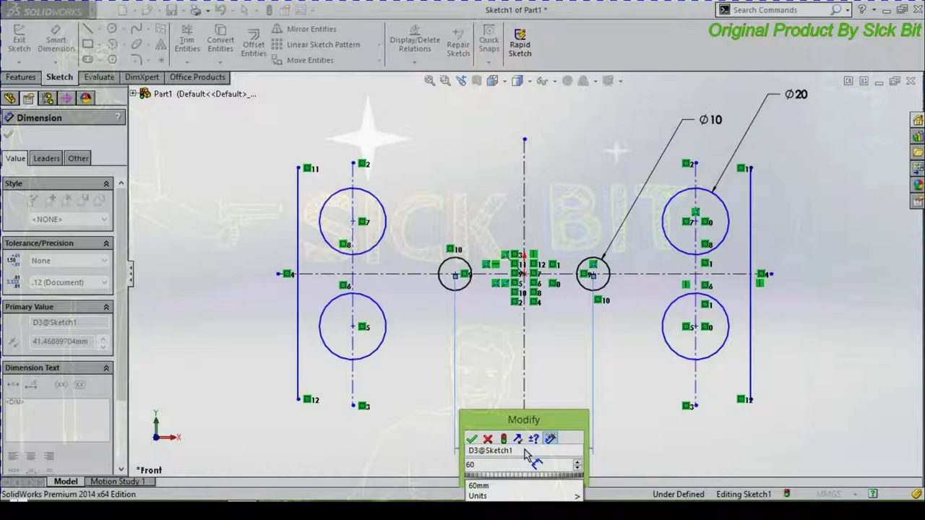
{"action": "key", "text": "BackSpace"}
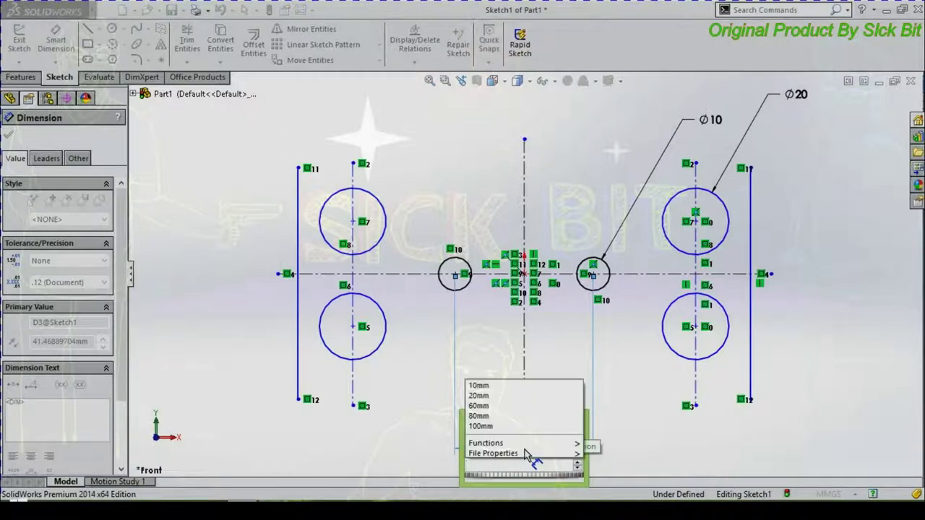
{"action": "type", "text": "2"}
{"action": "key", "text": "Escape"}
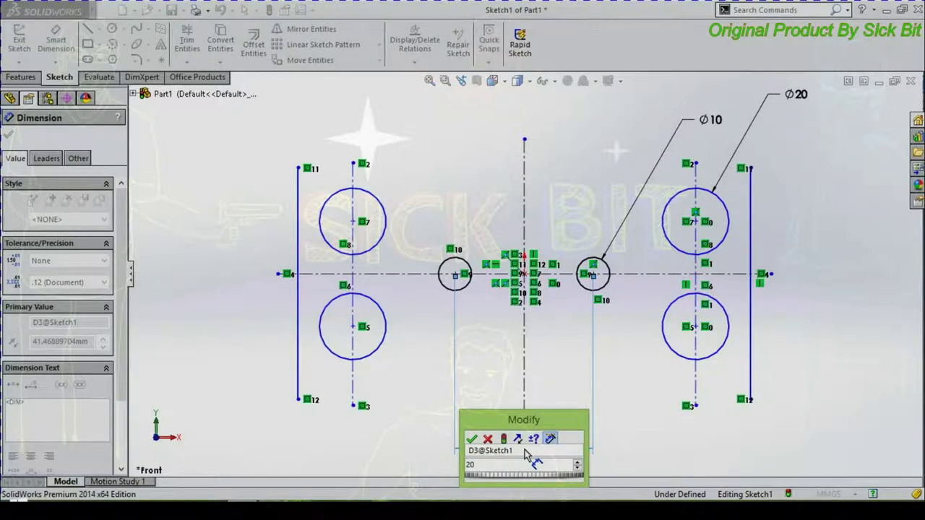
{"action": "key", "text": "Escape"}
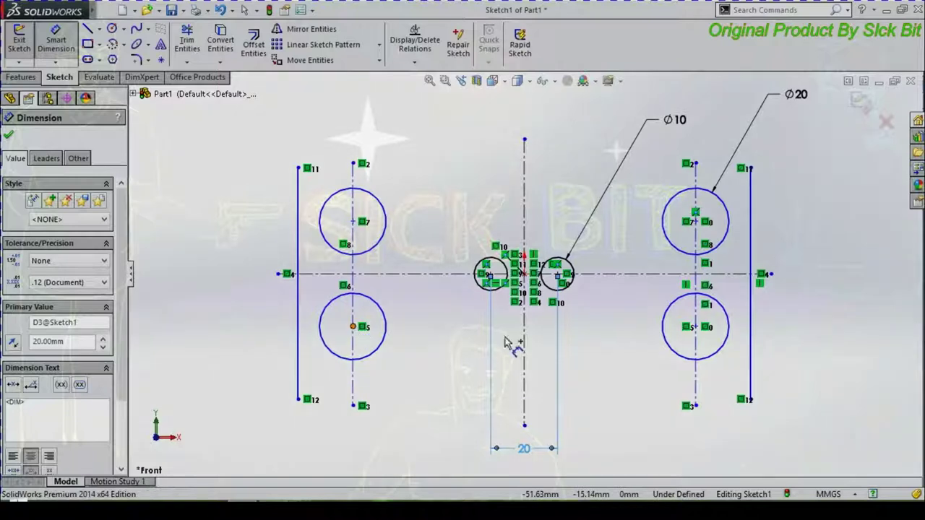
{"action": "left_click", "coordinate": [695, 327]}
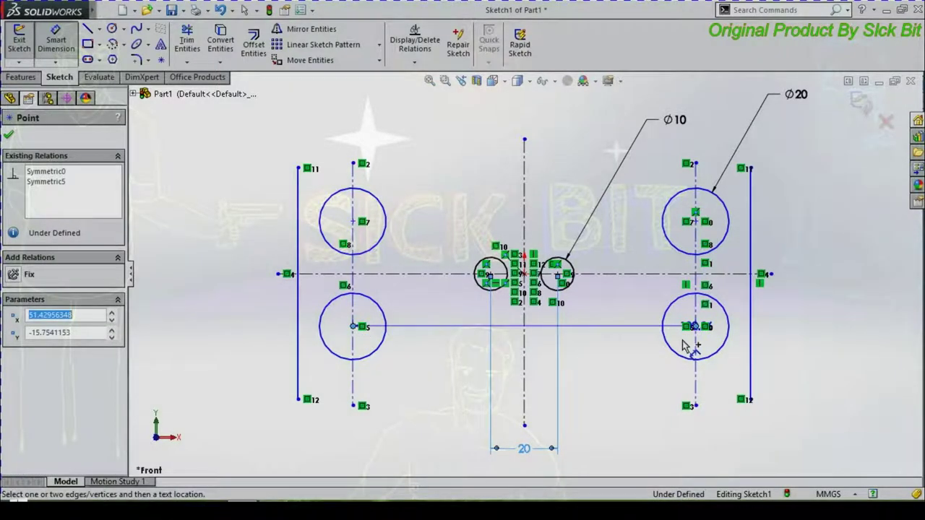
{"action": "left_click", "coordinate": [531, 471]}
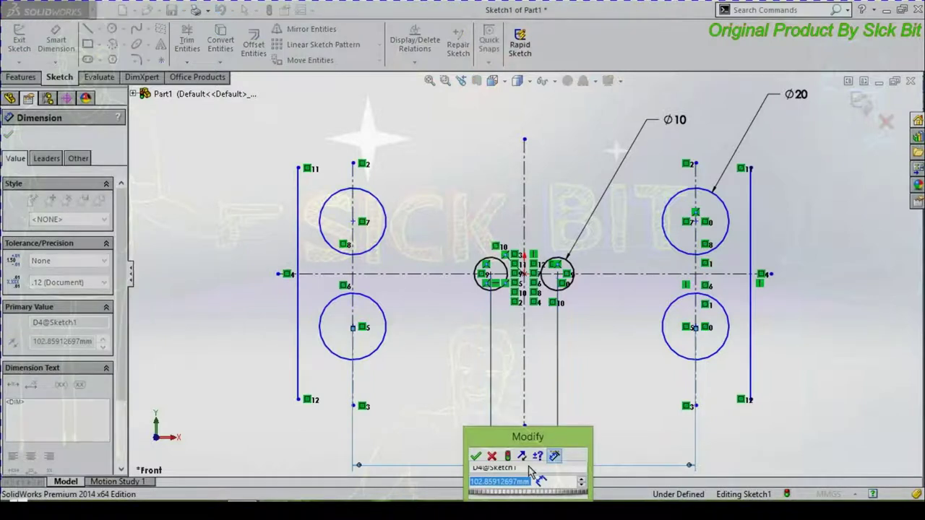
{"action": "type", "text": "60"}
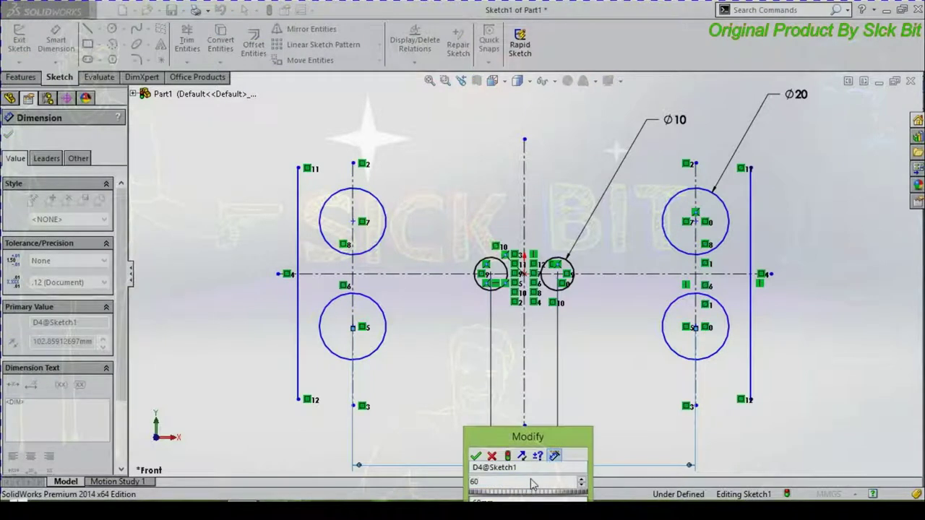
{"action": "key", "text": "Return"}
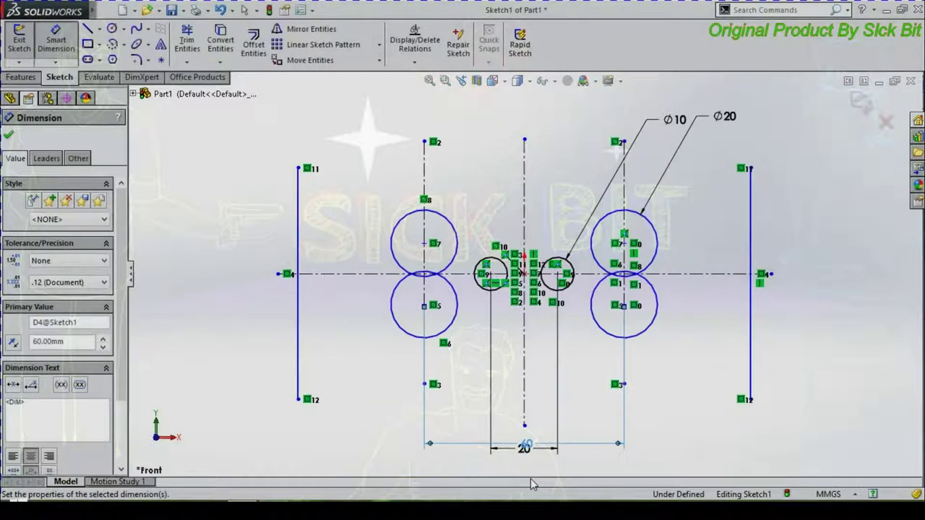
- Set 40 mm vertical spacing between the right-hand circle centres and zoom to fit
{"action": "left_click", "coordinate": [624, 245]}
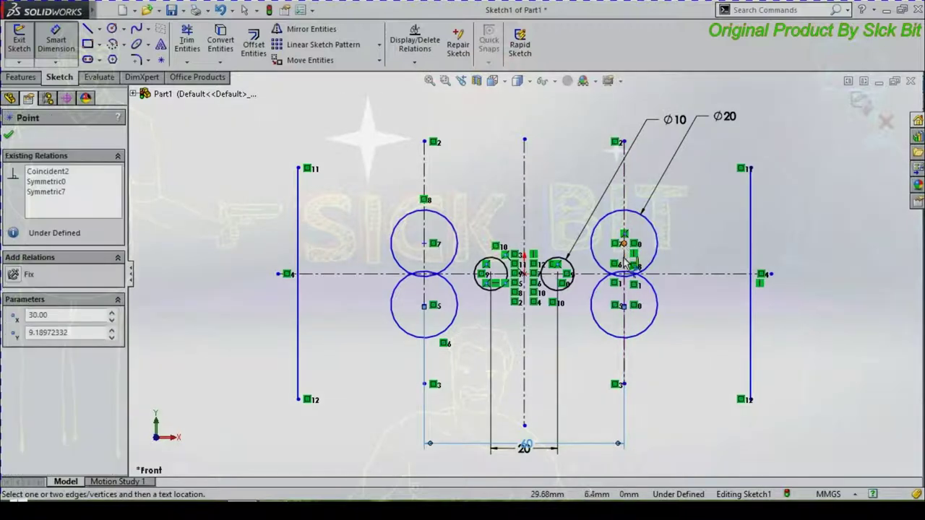
{"action": "left_click", "coordinate": [625, 306]}
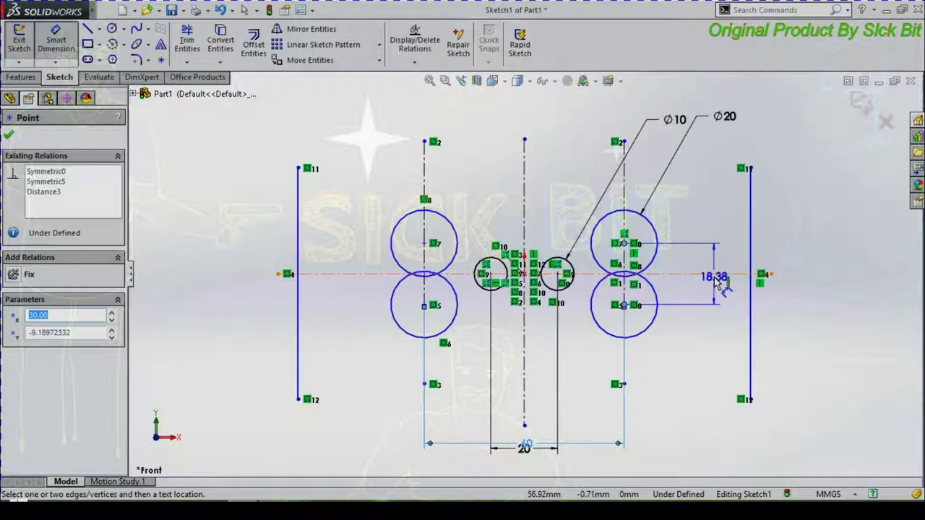
{"action": "double_click", "coordinate": [718, 279]}
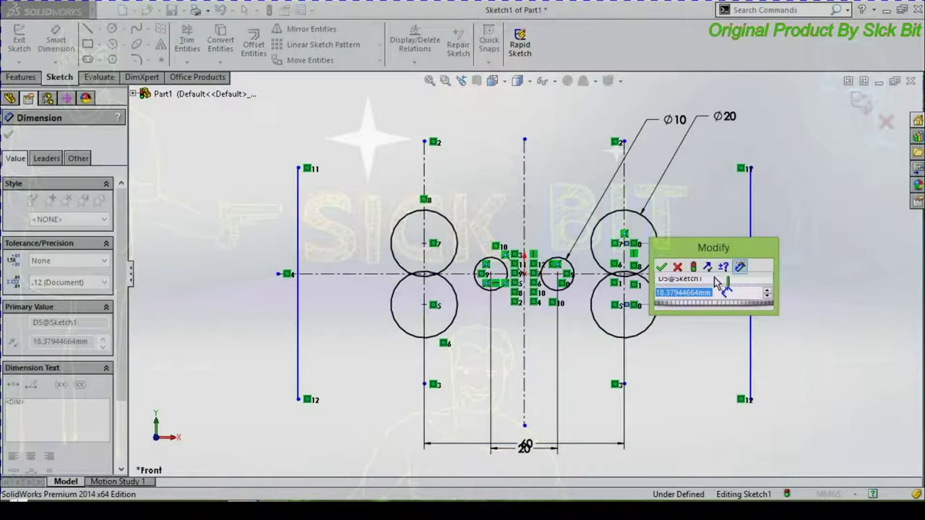
{"action": "key", "text": "BackSpace"}
{"action": "type", "text": "40"}
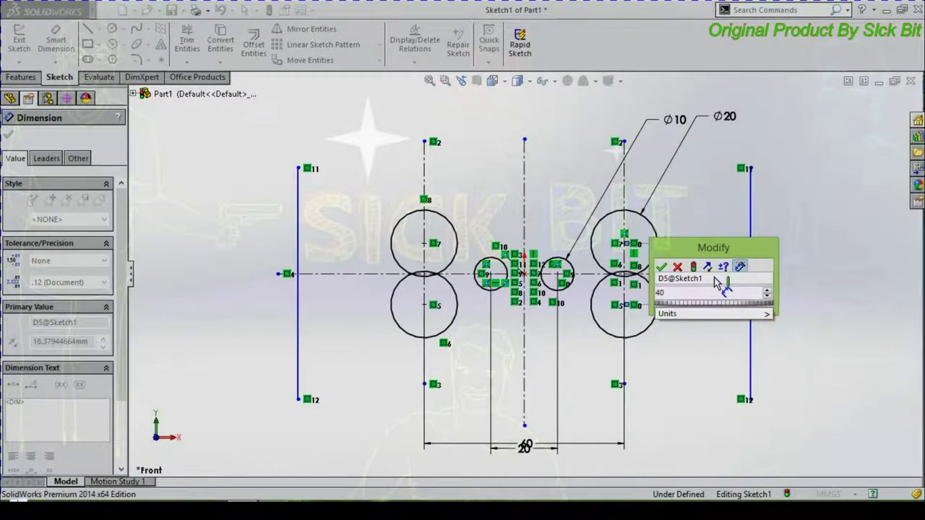
{"action": "key", "text": "Return"}
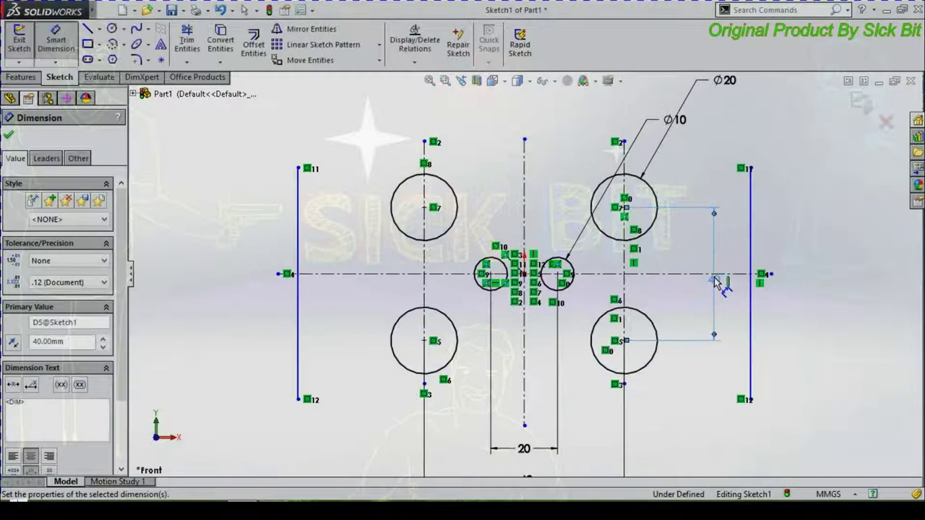
{"action": "scroll", "coordinate": [699, 367], "scroll_direction": "down", "scroll_amount": 1}
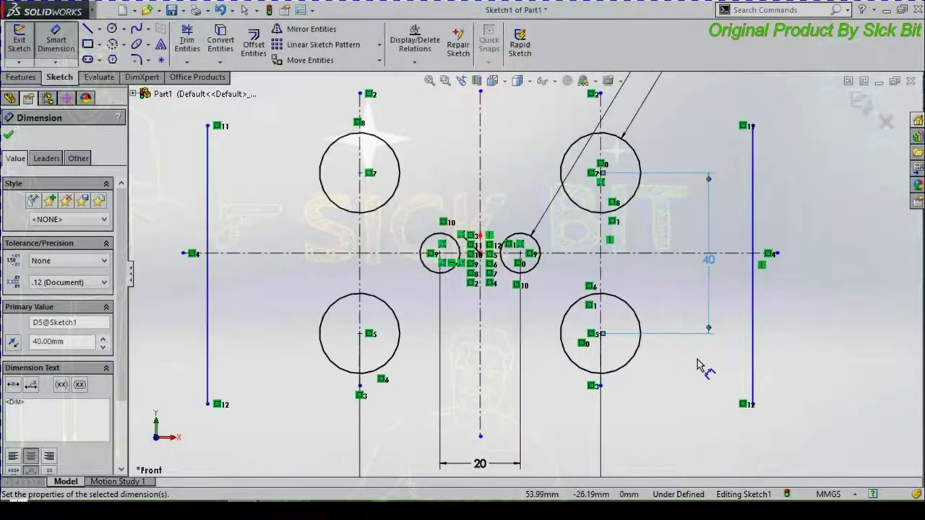
{"action": "key", "text": "z"}
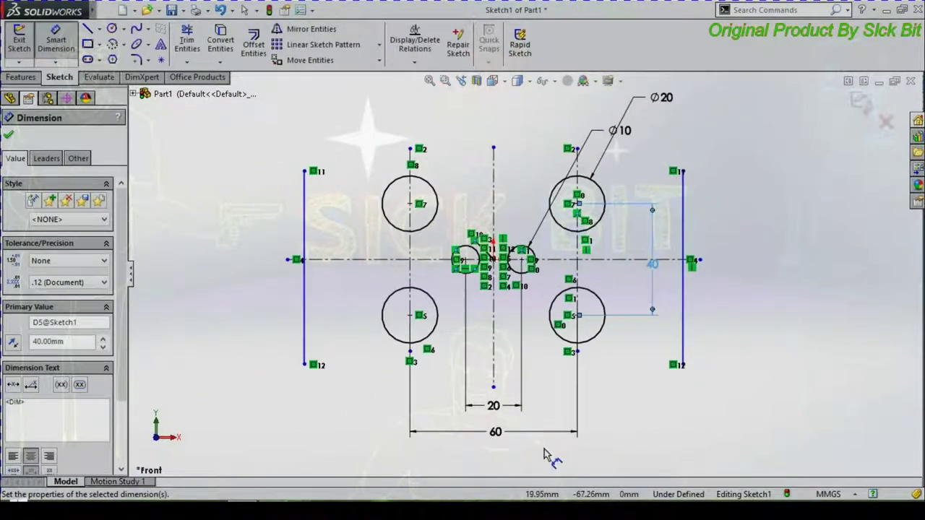
- Add horizontal and vertical 20 mm circle-centre dimensions as driven reference dimensions
{"action": "left_click", "coordinate": [712, 238]}
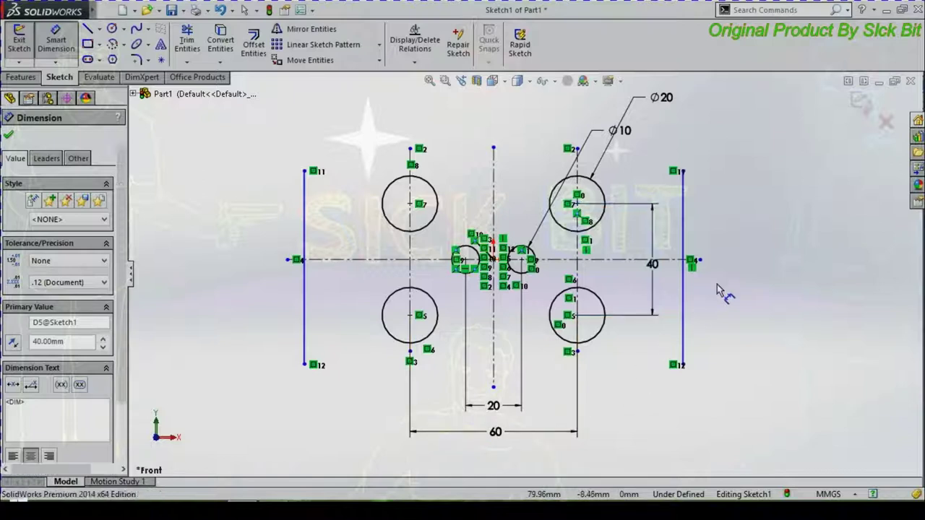
{"action": "left_click", "coordinate": [494, 346]}
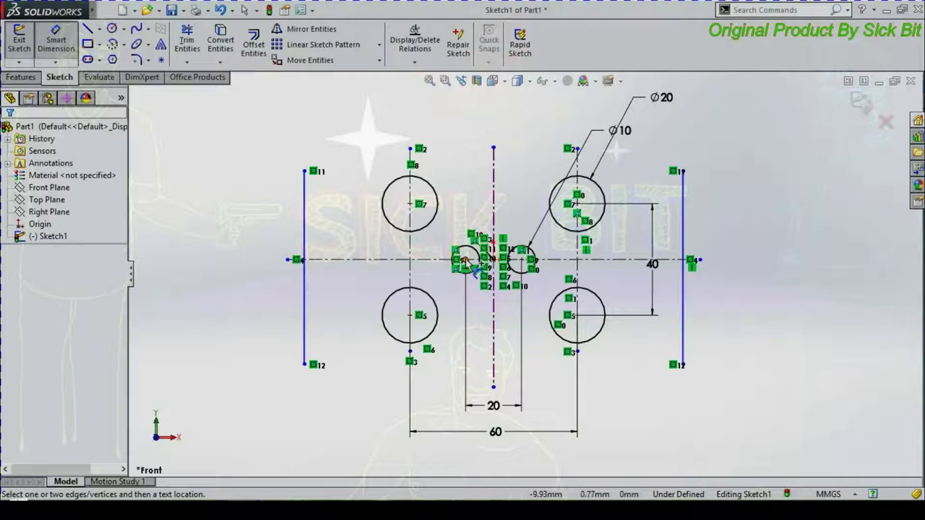
{"action": "left_click", "coordinate": [413, 316]}
{"action": "left_click", "coordinate": [410, 317]}
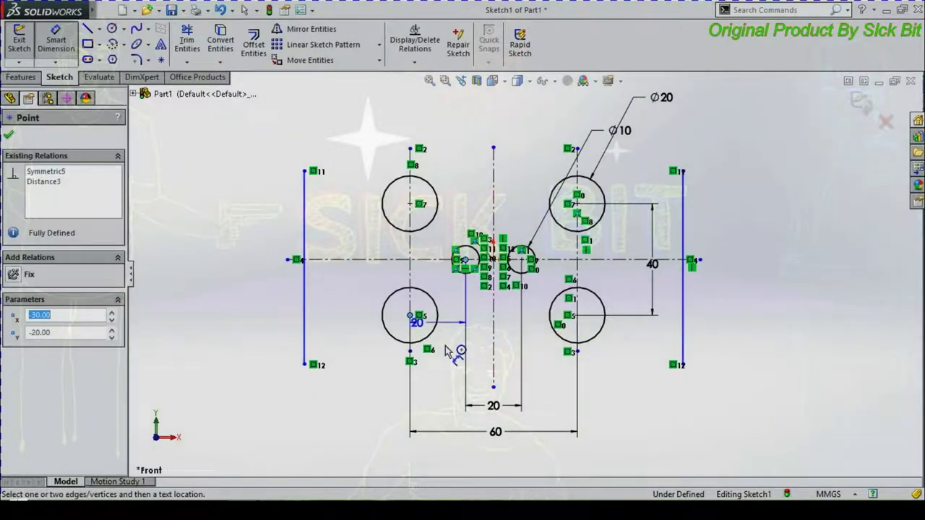
{"action": "left_click", "coordinate": [450, 399]}
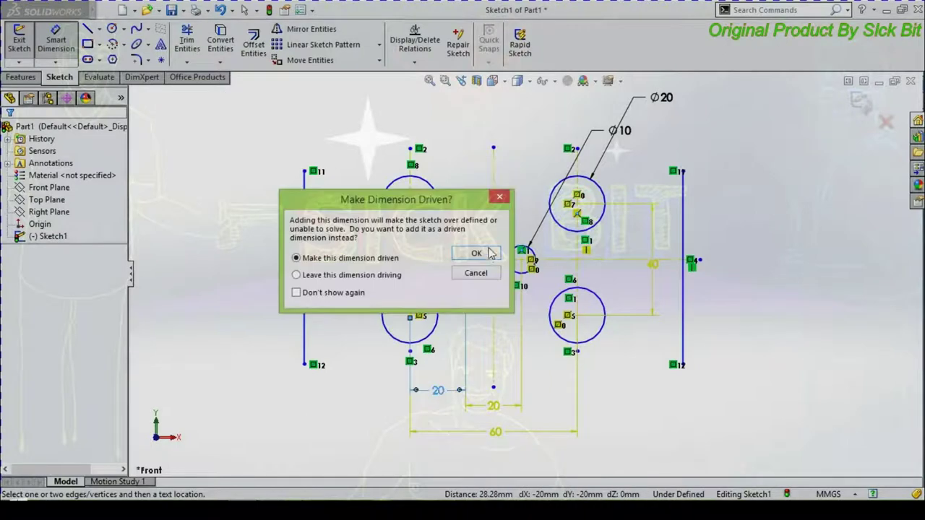
{"action": "left_click", "coordinate": [477, 253]}
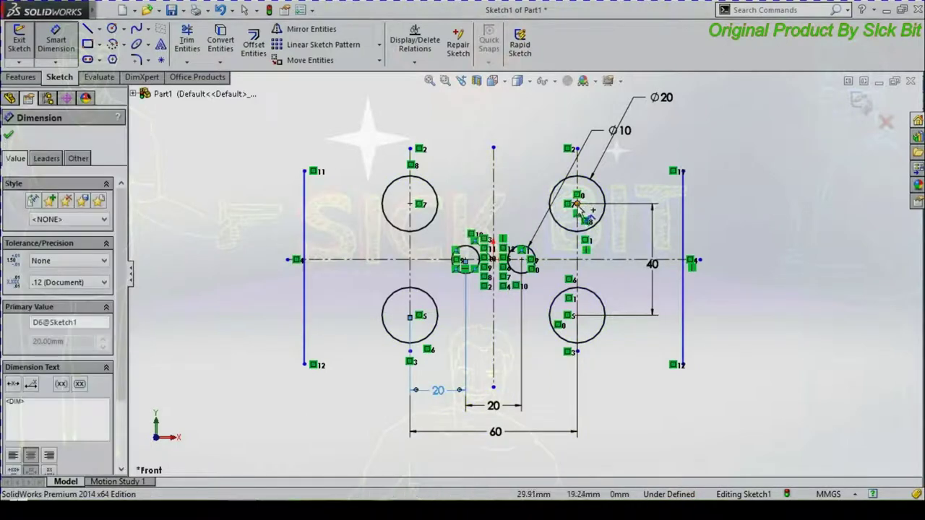
{"action": "left_click", "coordinate": [577, 204]}
{"action": "left_click", "coordinate": [522, 260]}
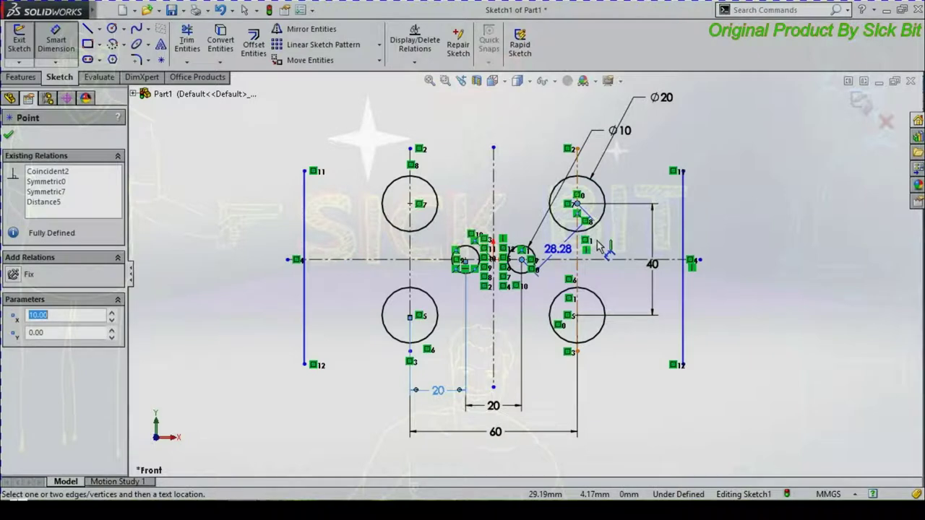
{"action": "left_click", "coordinate": [627, 231]}
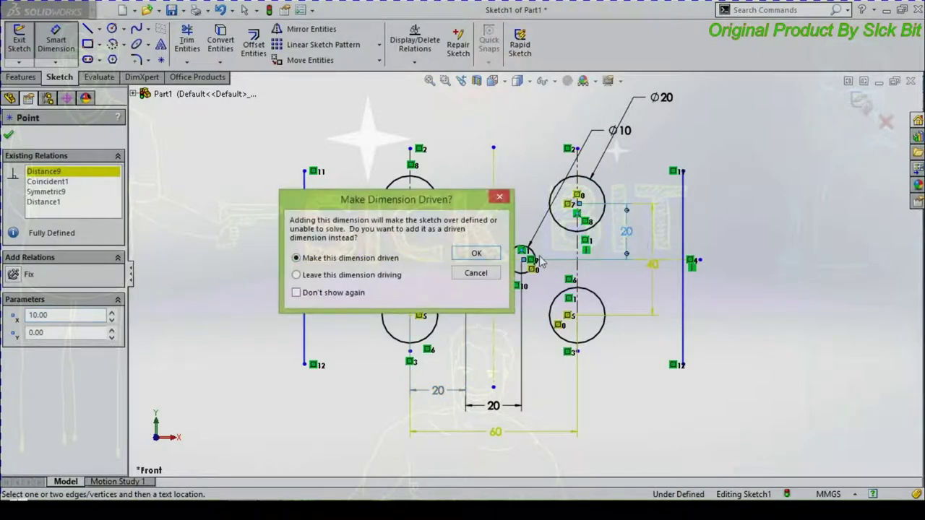
{"action": "left_click", "coordinate": [477, 253]}
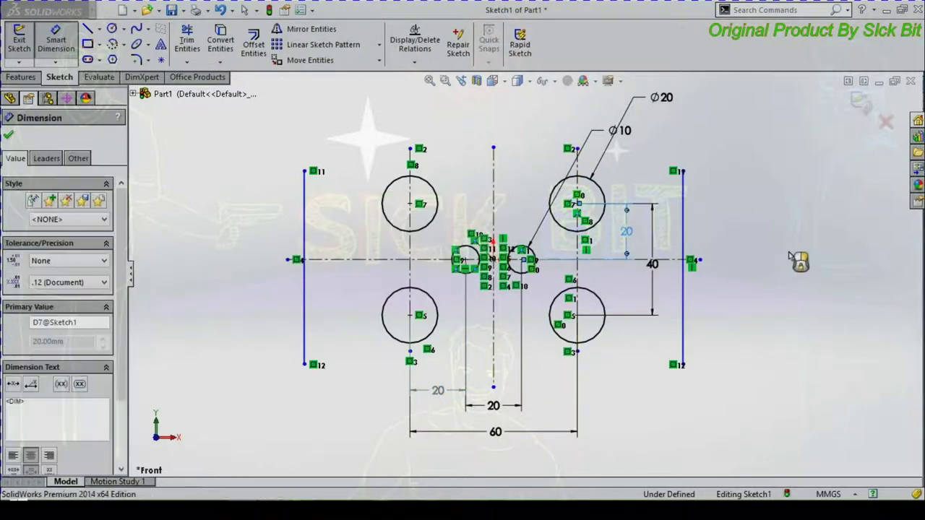
- Dimension the left vertical line 20 mm from the lower-left circle centre
{"action": "left_click", "coordinate": [410, 317]}
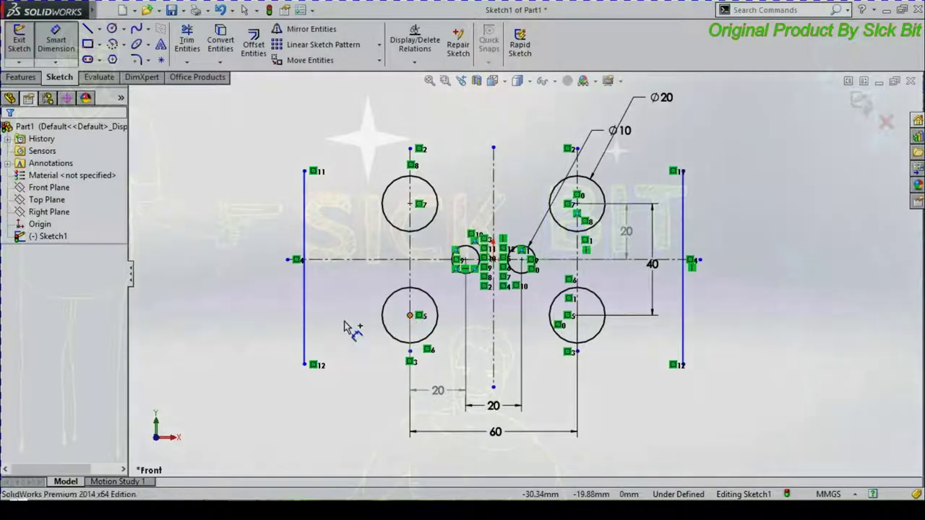
{"action": "left_click", "coordinate": [304, 338]}
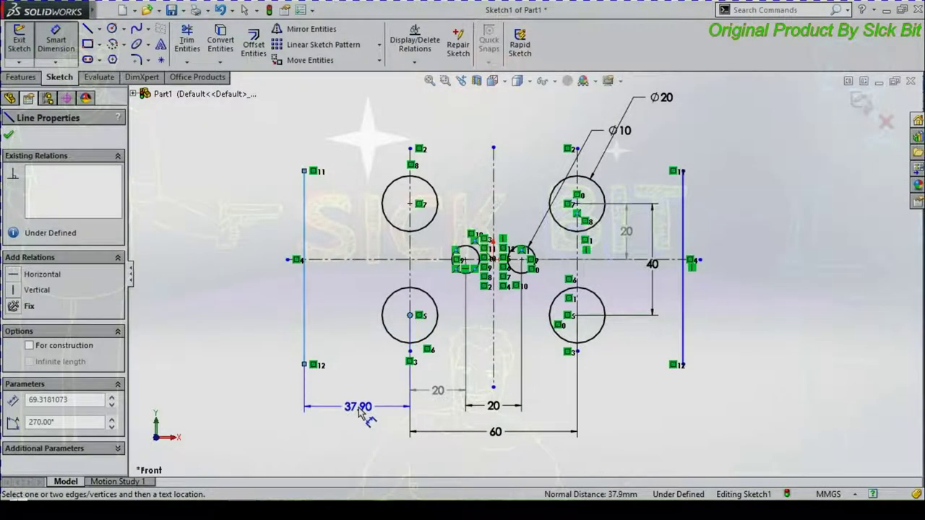
{"action": "left_click", "coordinate": [360, 418]}
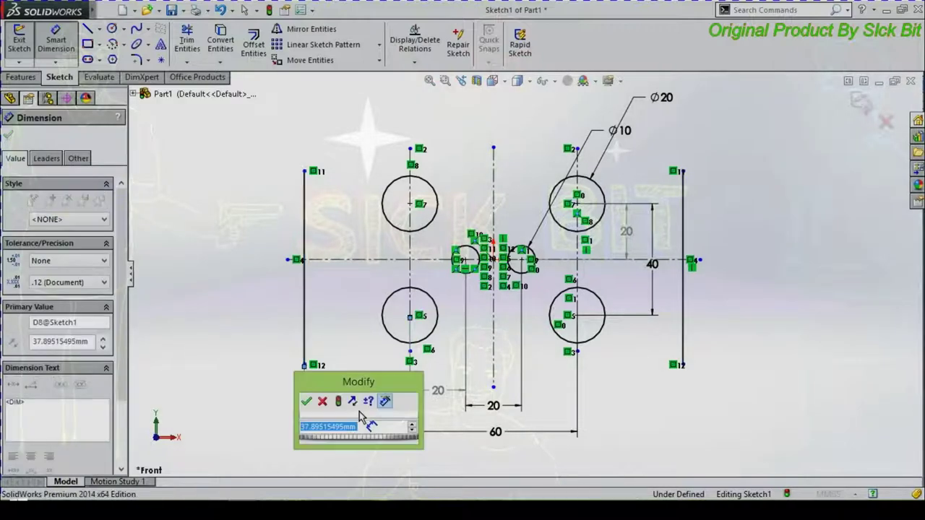
{"action": "type", "text": "20"}
{"action": "key", "text": "Return"}
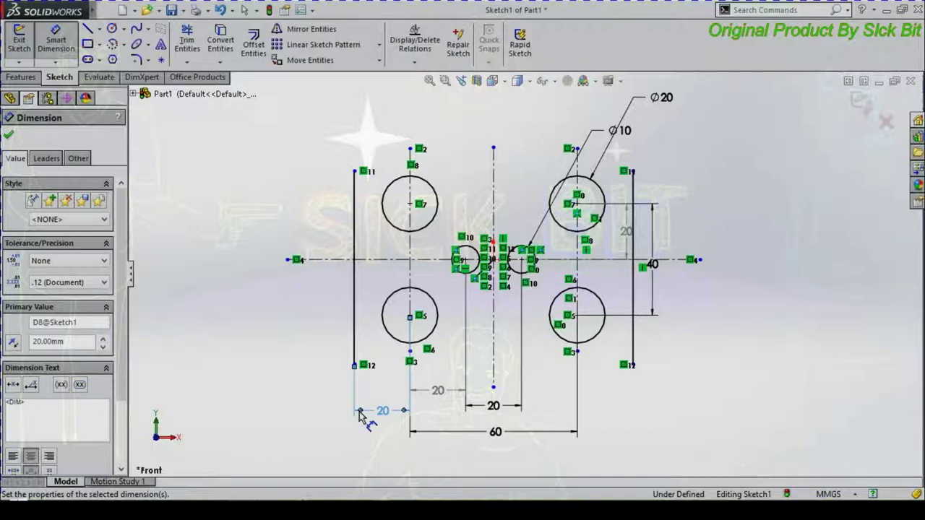
- Move the 40, 20 and 60 dimensions outward so they don't overlap the sketch
{"action": "left_click", "coordinate": [313, 402]}
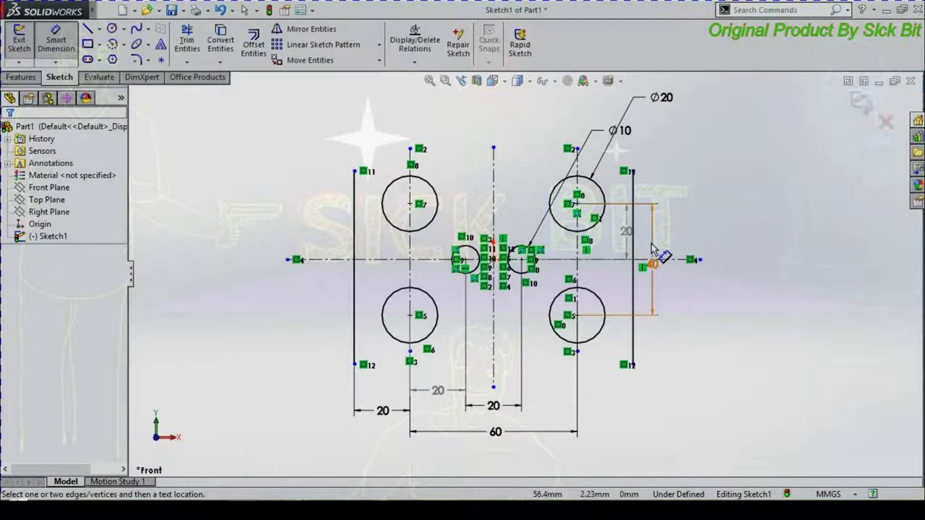
{"action": "left_click", "coordinate": [756, 252]}
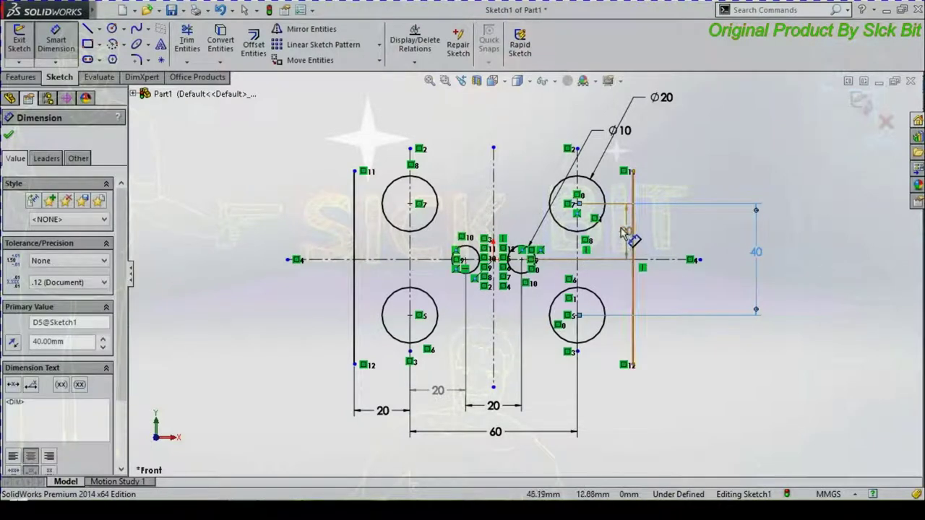
{"action": "left_click", "coordinate": [716, 240]}
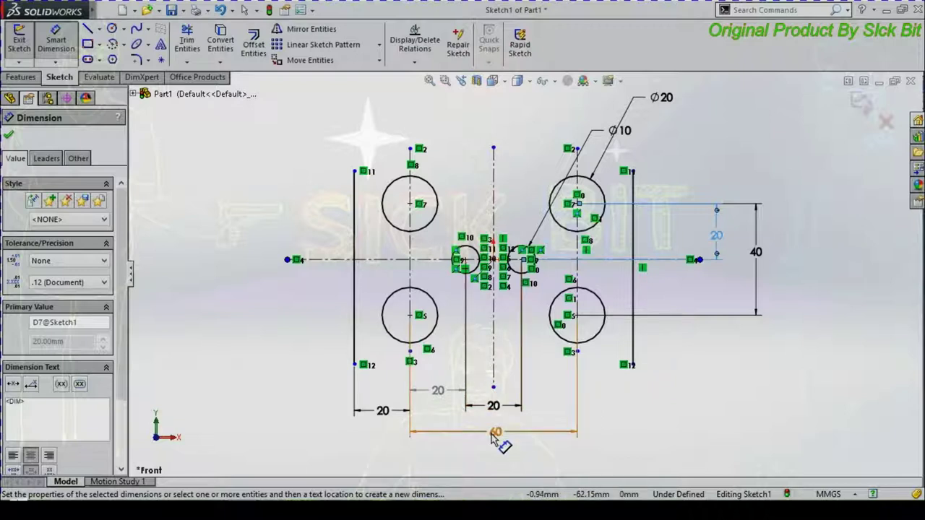
{"action": "left_click_drag", "start_coordinate": [494, 434], "coordinate": [495, 456]}
{"action": "left_click_drag", "start_coordinate": [494, 407], "coordinate": [495, 420]}
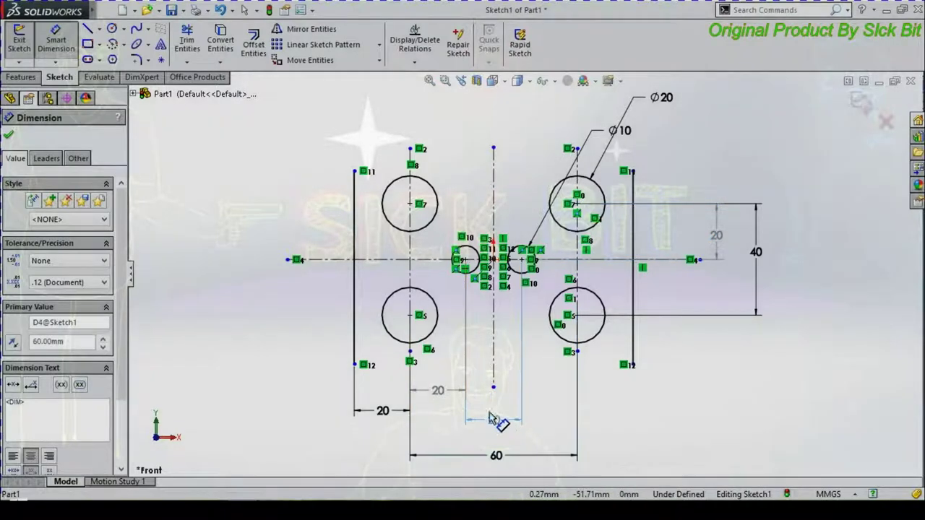
{"action": "left_click", "coordinate": [439, 406]}
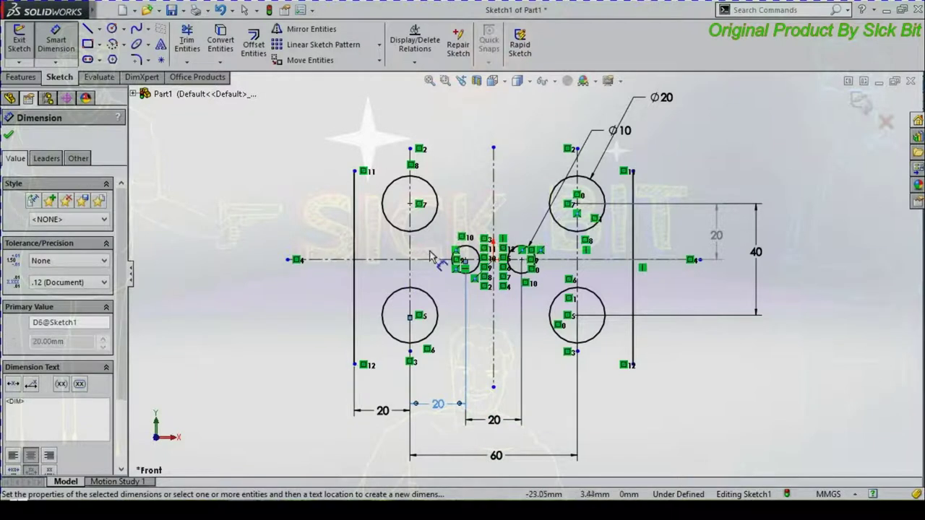
- Make the right vertical line 80 mm long
{"action": "left_click", "coordinate": [633, 246]}
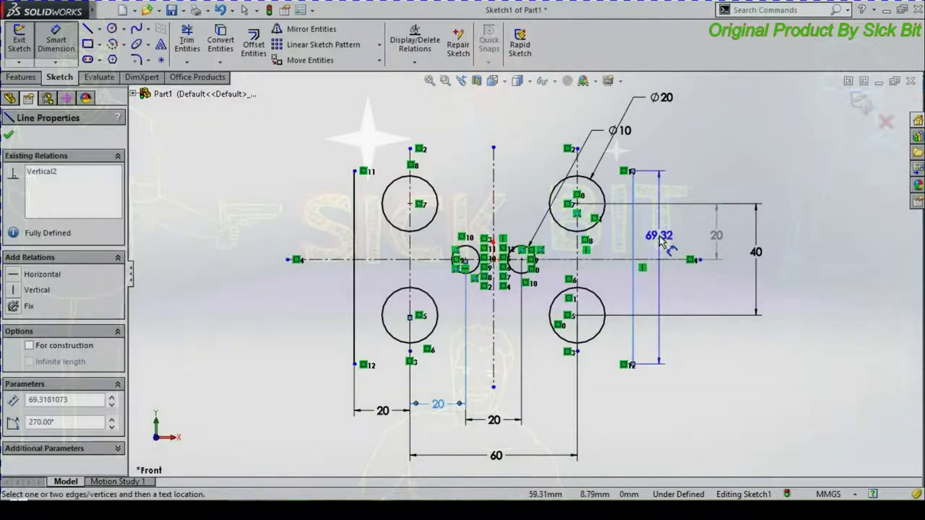
{"action": "left_click", "coordinate": [672, 248]}
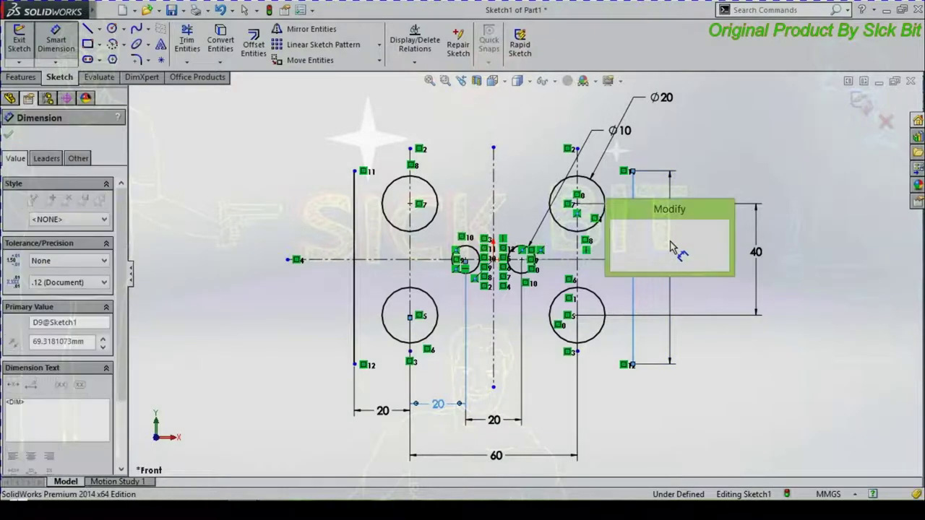
{"action": "type", "text": "80"}
{"action": "key", "text": "Return"}
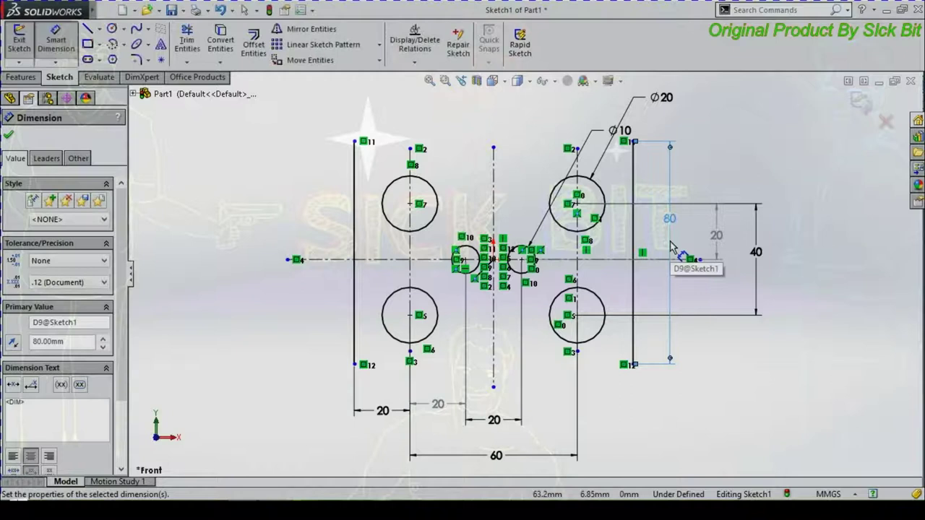
{"action": "key", "text": "Escape"}
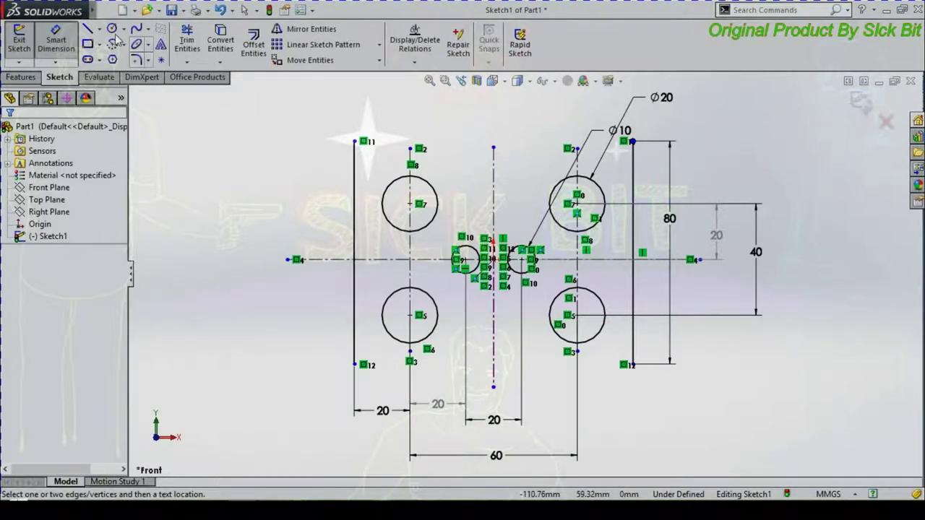
- Draw top and bottom horizontal lines joining the outer vertical lines' ends into a rectangle
{"action": "left_click", "coordinate": [89, 31]}
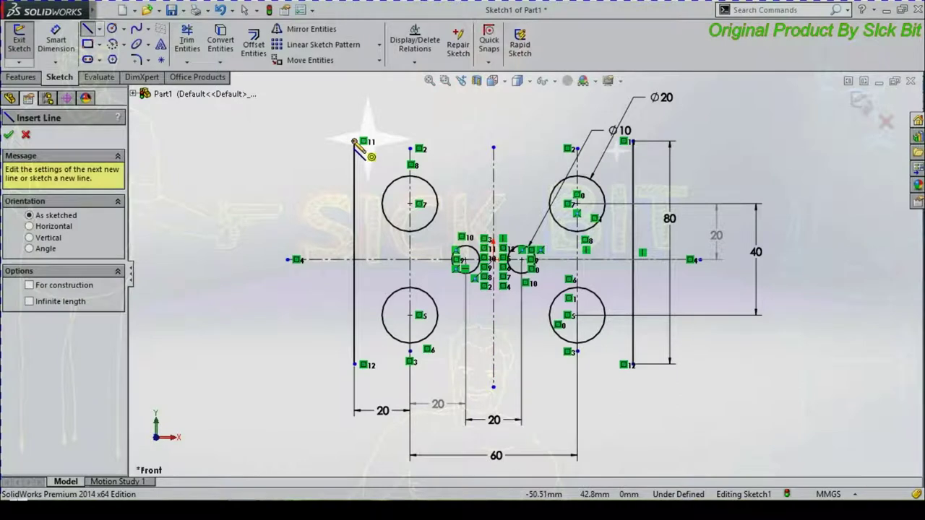
{"action": "left_click", "coordinate": [354, 141]}
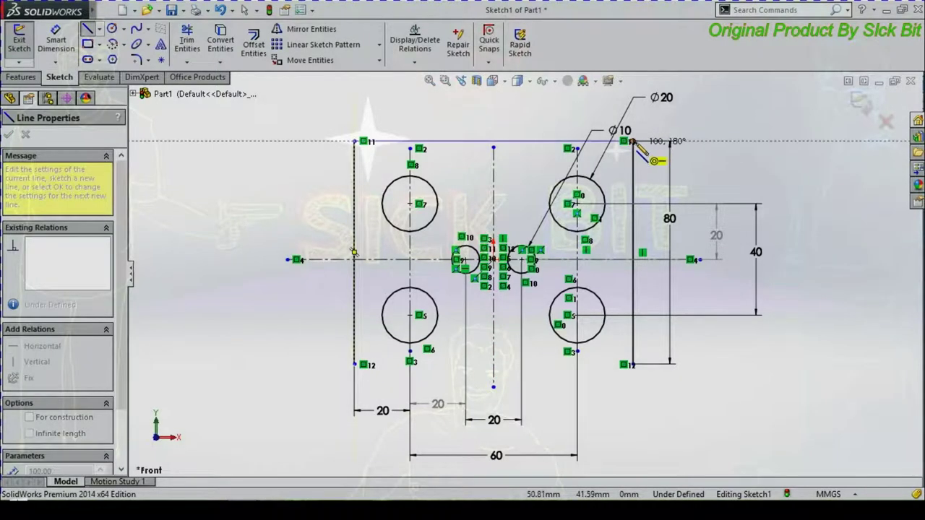
{"action": "left_click", "coordinate": [633, 142]}
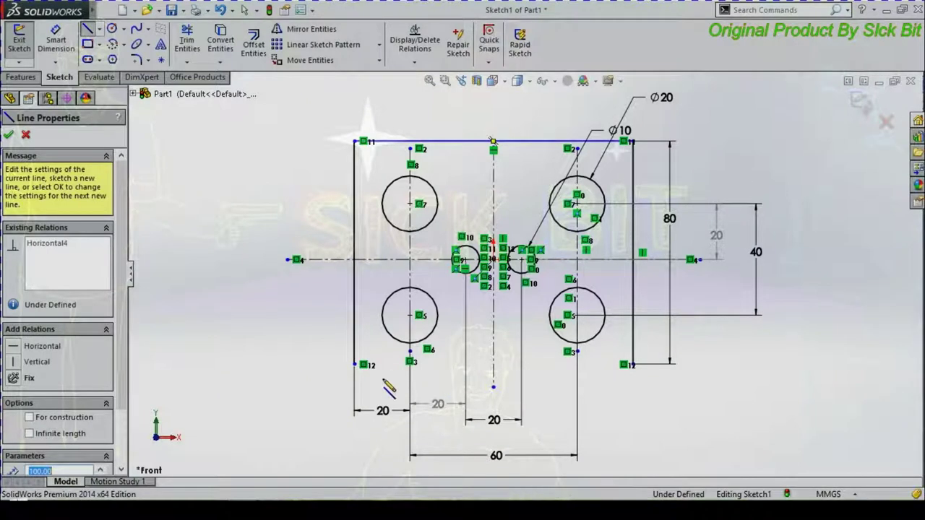
{"action": "left_click", "coordinate": [354, 364]}
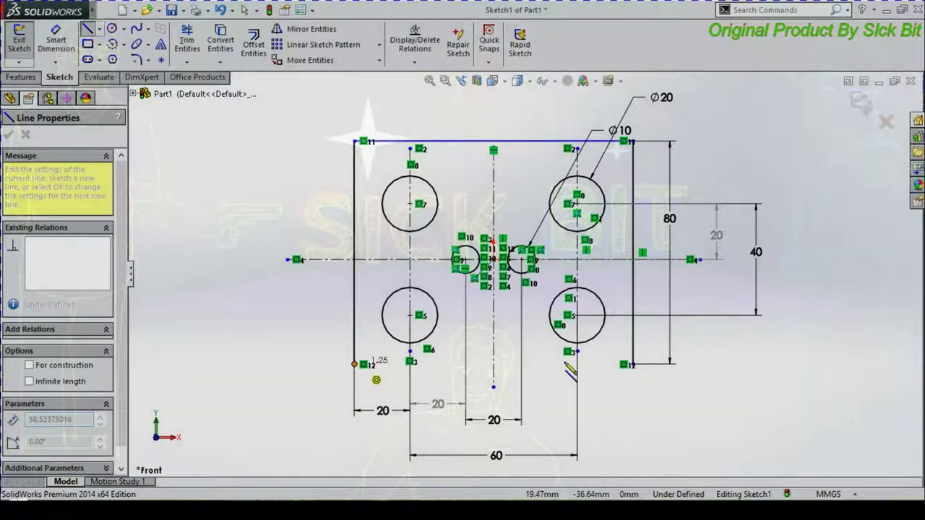
{"action": "left_click", "coordinate": [633, 365]}
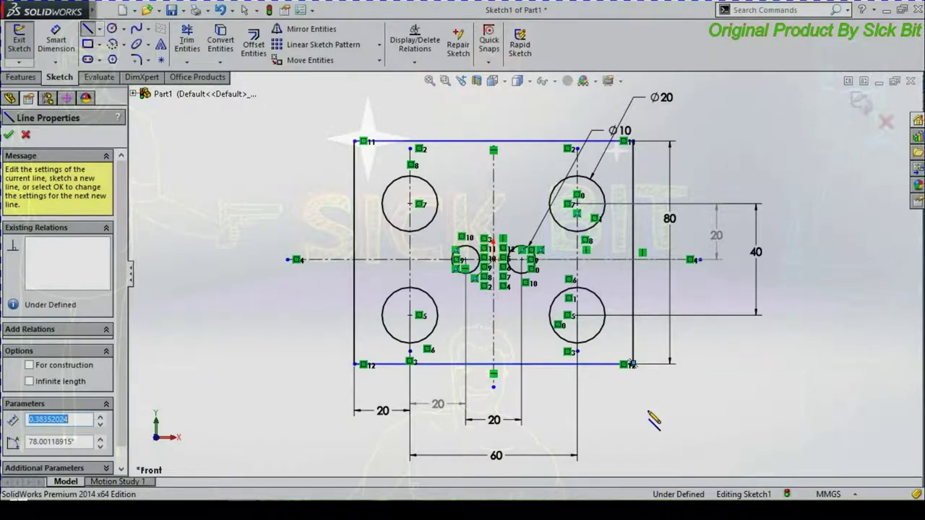
{"action": "key", "text": "Escape"}
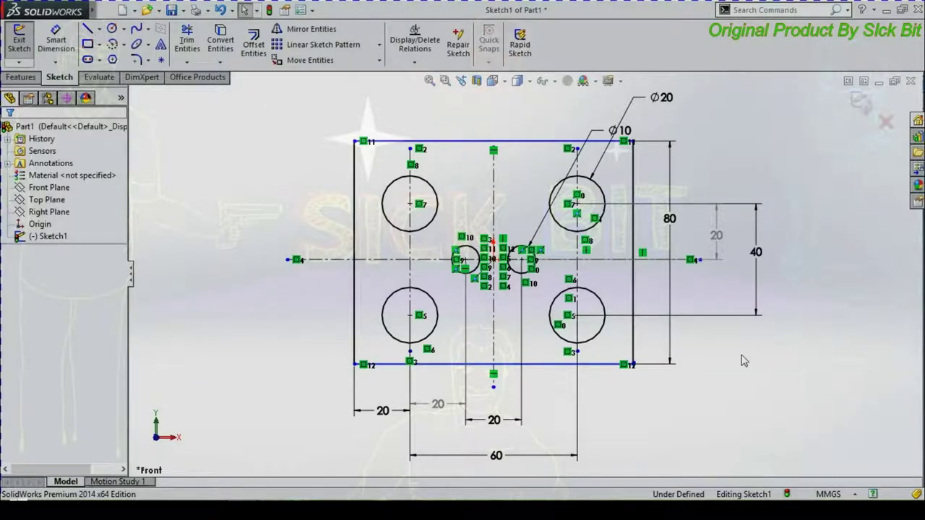
- Dimension the top line as a 100 mm driven reference dimension
{"action": "left_click", "coordinate": [516, 138]}
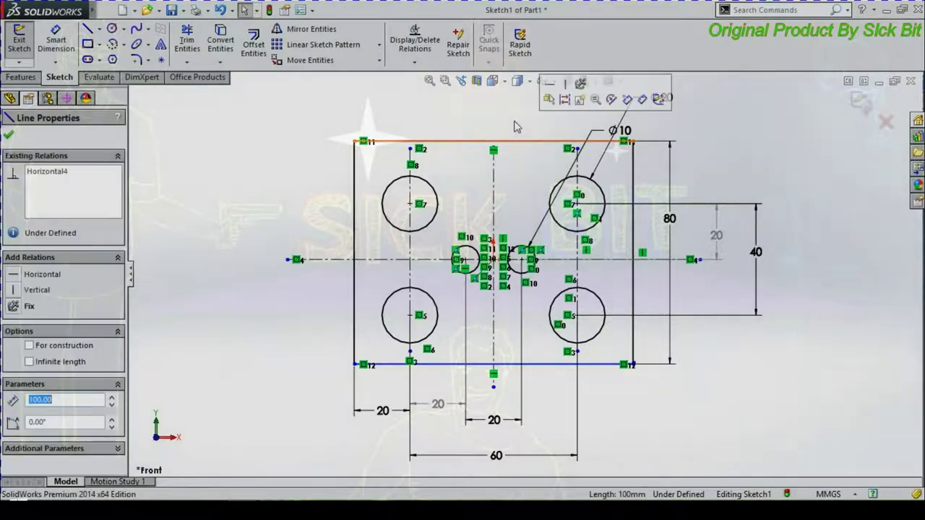
{"action": "left_click", "coordinate": [56, 44]}
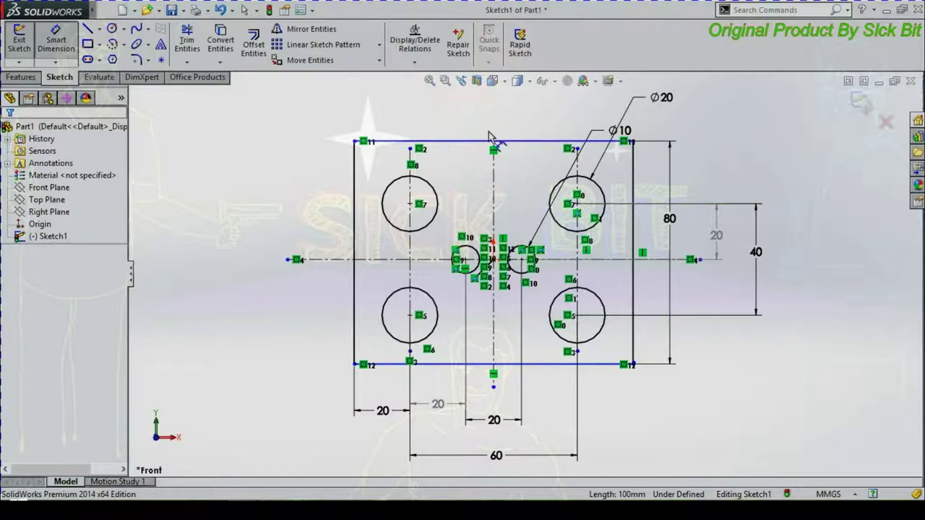
{"action": "left_click", "coordinate": [521, 139]}
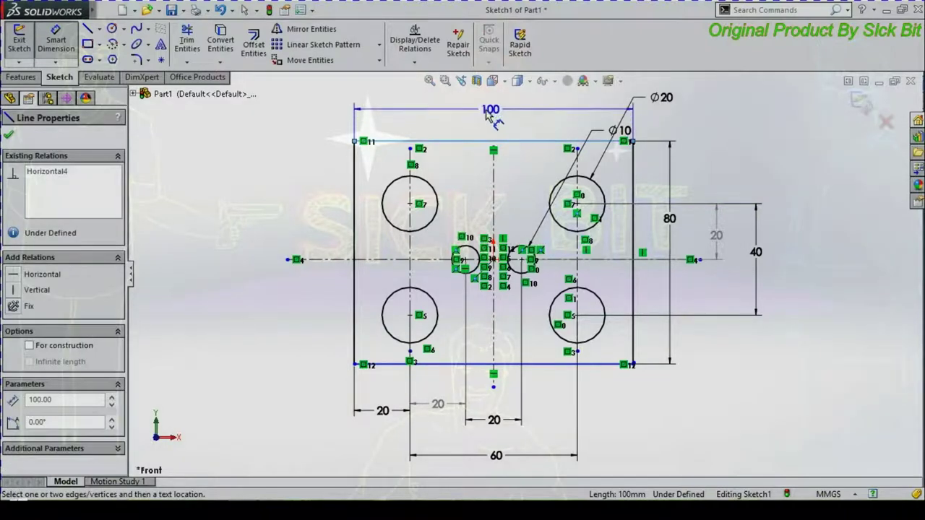
{"action": "left_click", "coordinate": [493, 117]}
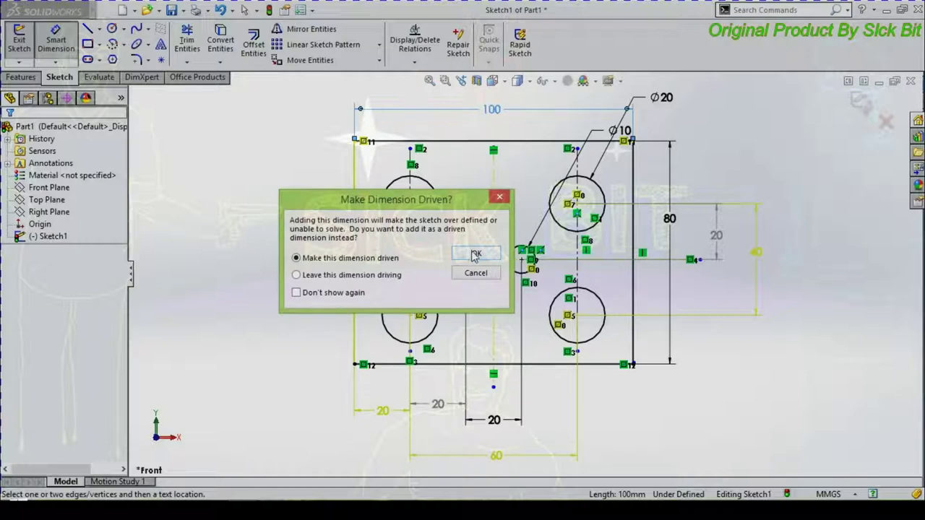
{"action": "left_click", "coordinate": [475, 255]}
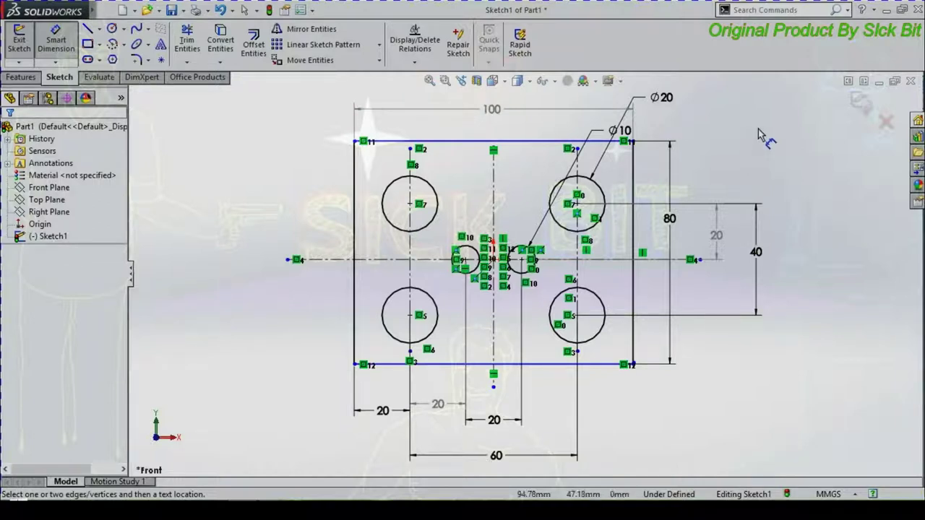
- Round the rectangle's top-left corner with a 20 mm sketch fillet
{"action": "left_click", "coordinate": [136, 61]}
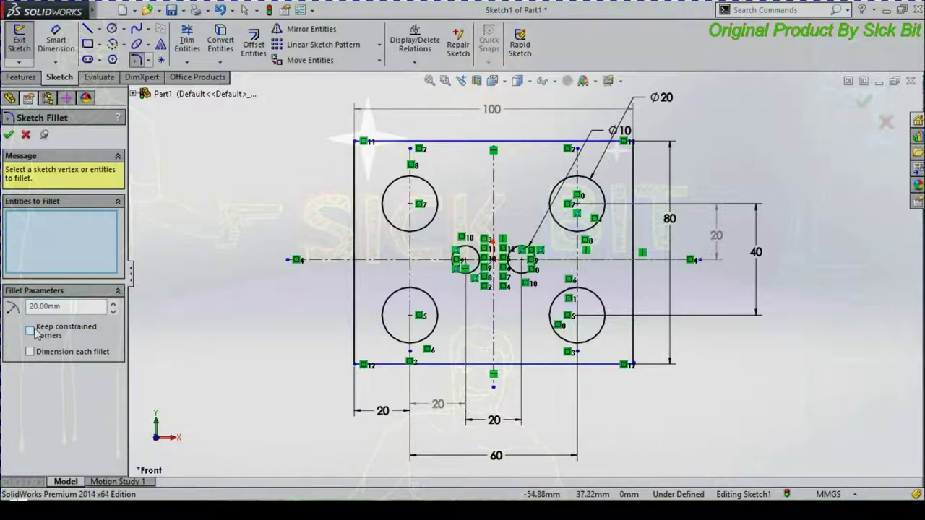
{"action": "left_click", "coordinate": [358, 143]}
{"action": "left_click", "coordinate": [504, 265]}
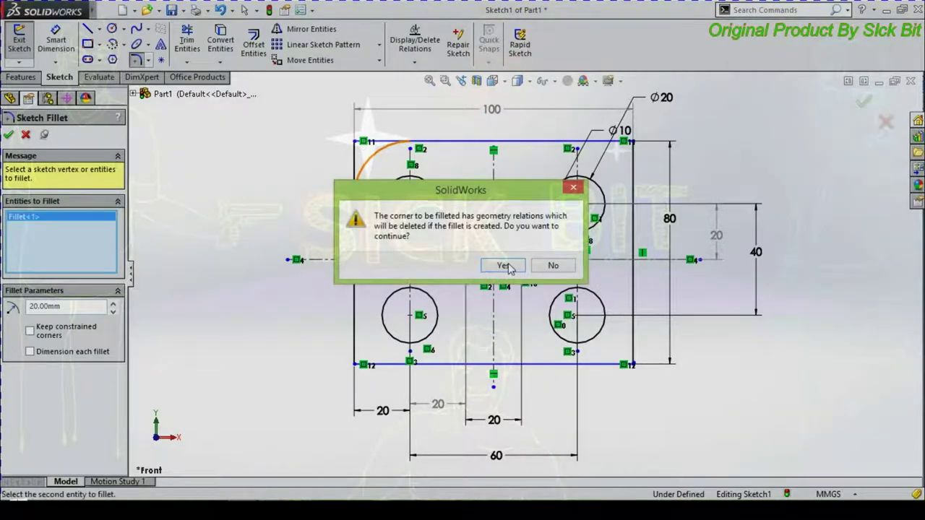
{"action": "right_click", "coordinate": [367, 166]}
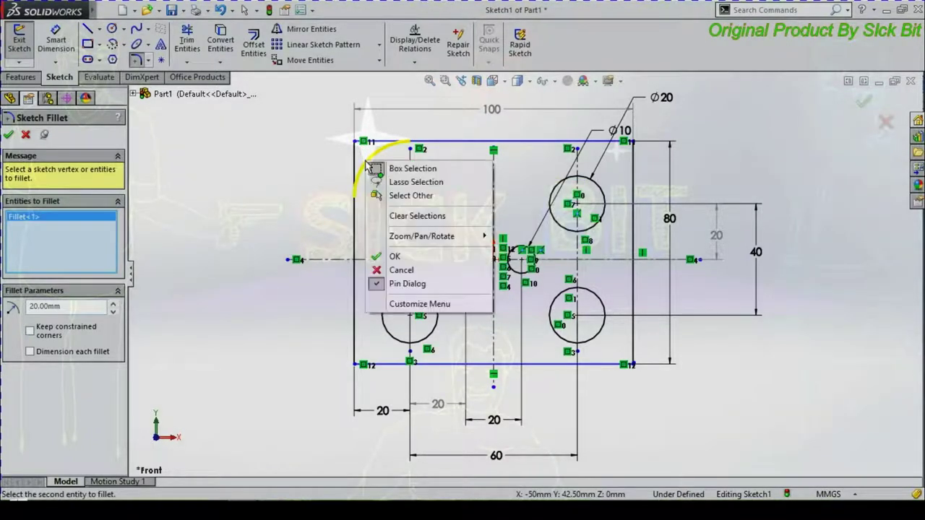
{"action": "left_click", "coordinate": [407, 258]}
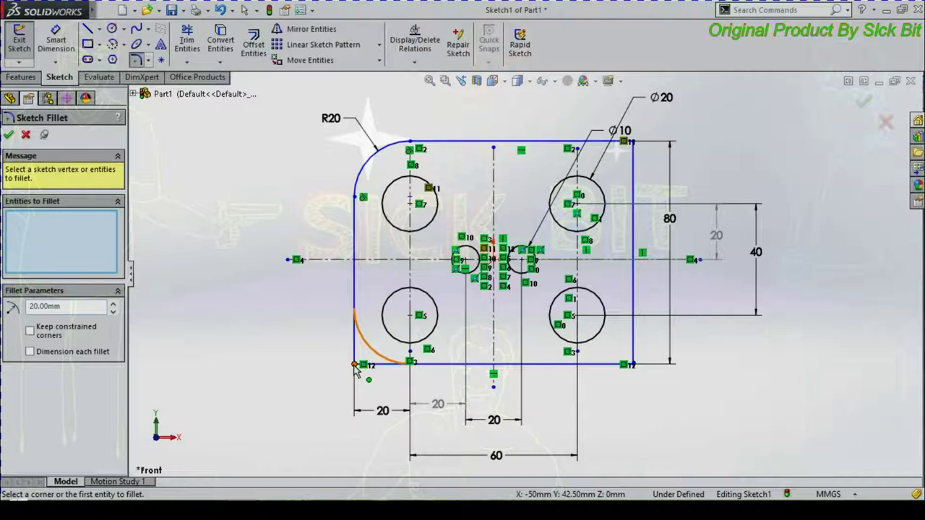
- Pick the bottom-left corner for the same R20 fillet, accepting the relation warning
{"action": "left_click", "coordinate": [354, 366]}
{"action": "left_click", "coordinate": [499, 266]}
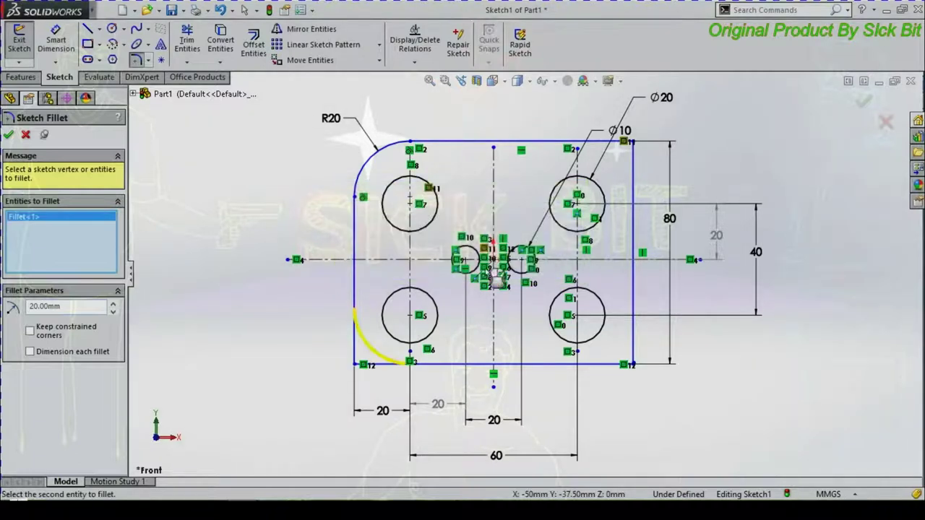
{"action": "right_click", "coordinate": [374, 352]}
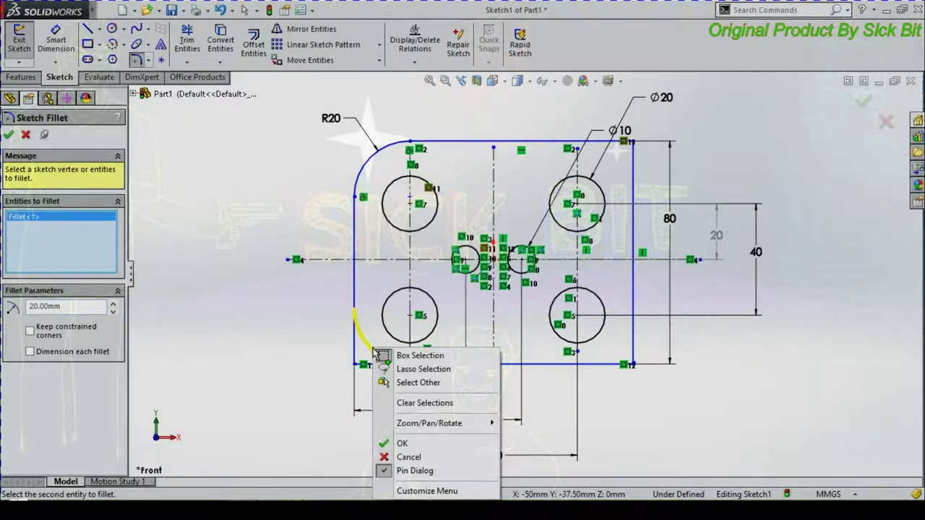
- Apply R20 fillets to the bottom-left, top-right and bottom-right corners, accepting the relation warnings
{"action": "left_click", "coordinate": [402, 443]}
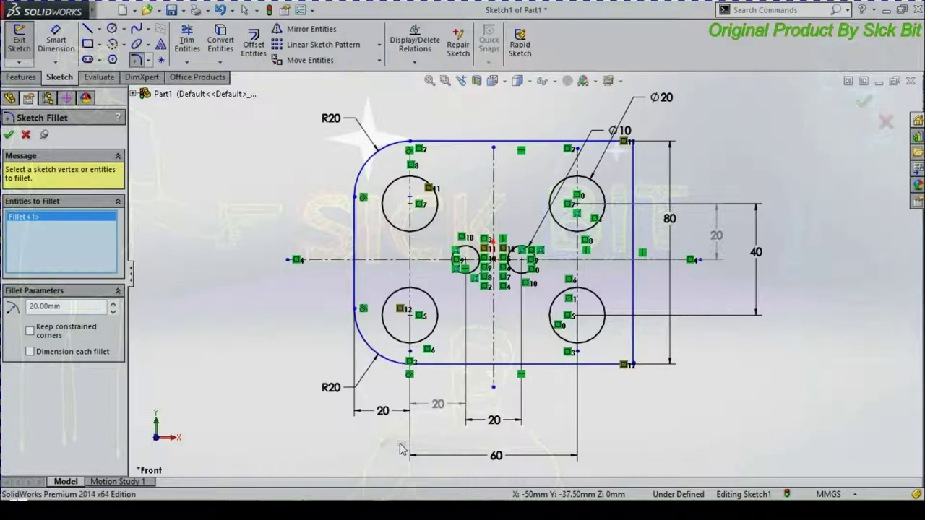
{"action": "left_click", "coordinate": [632, 143]}
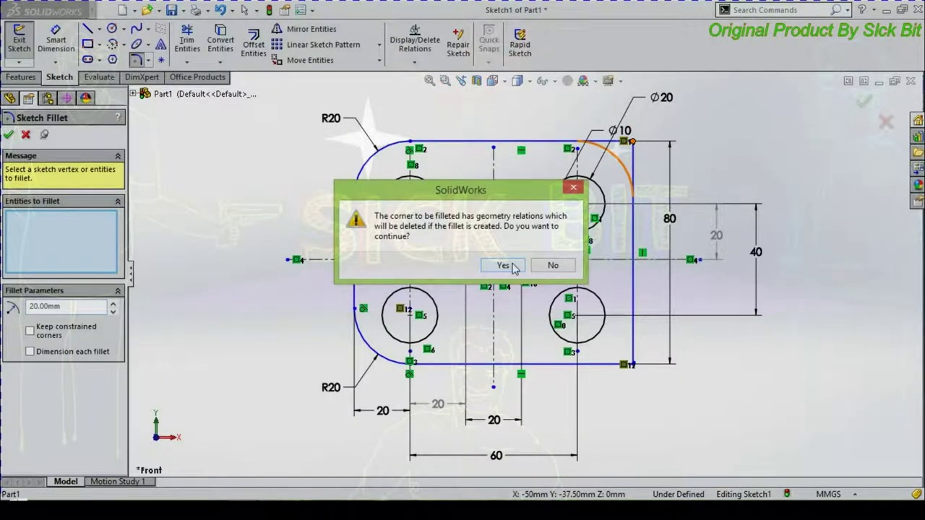
{"action": "left_click", "coordinate": [504, 266]}
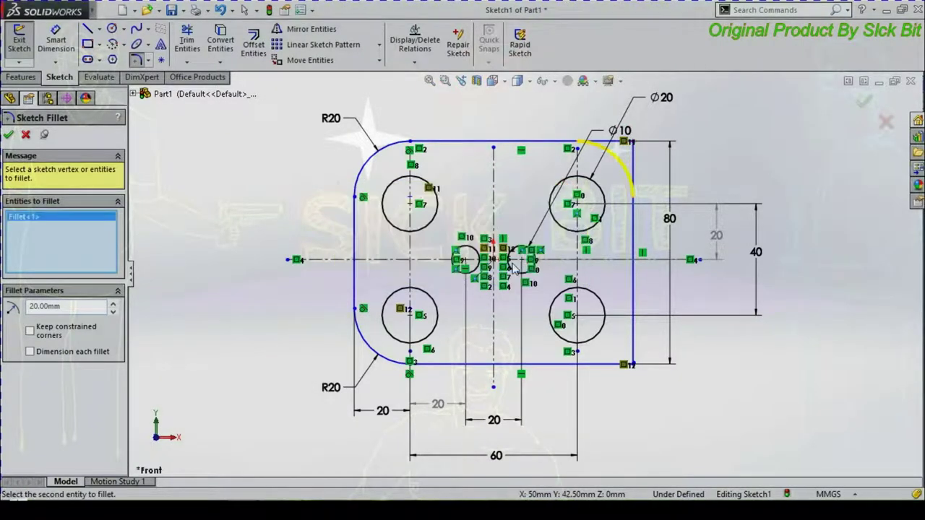
{"action": "right_click", "coordinate": [631, 159]}
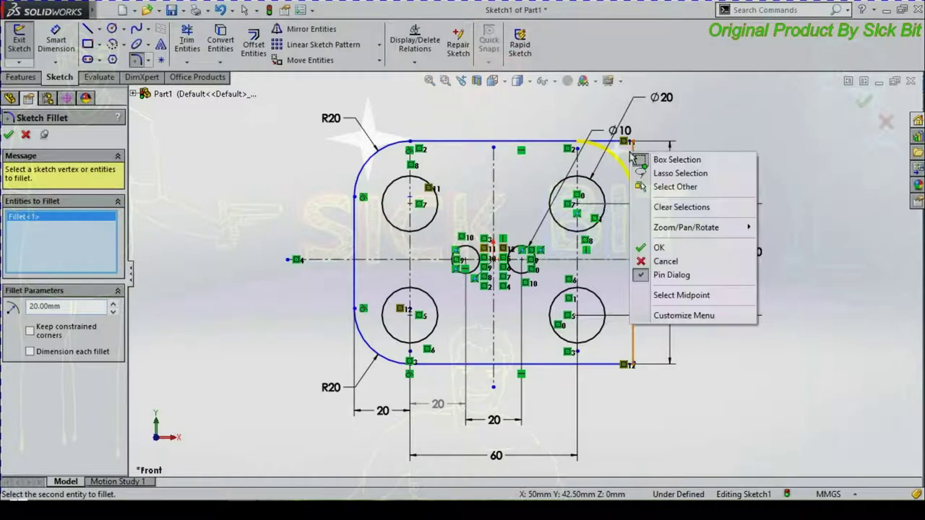
{"action": "left_click", "coordinate": [657, 247]}
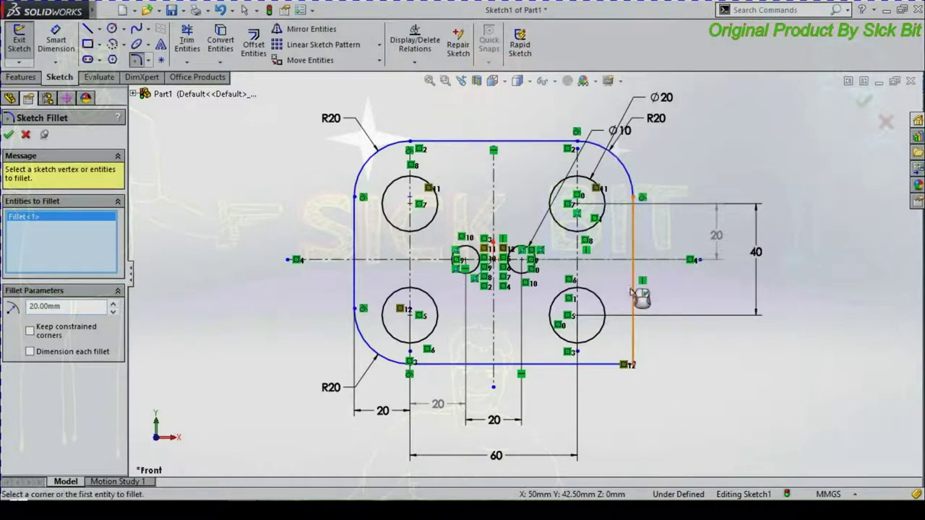
{"action": "left_click", "coordinate": [633, 366]}
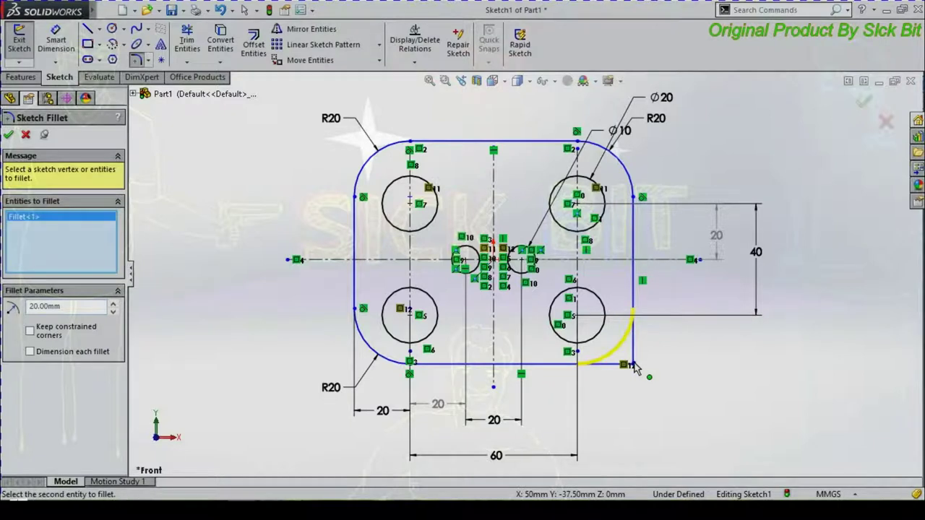
{"action": "left_click", "coordinate": [633, 366]}
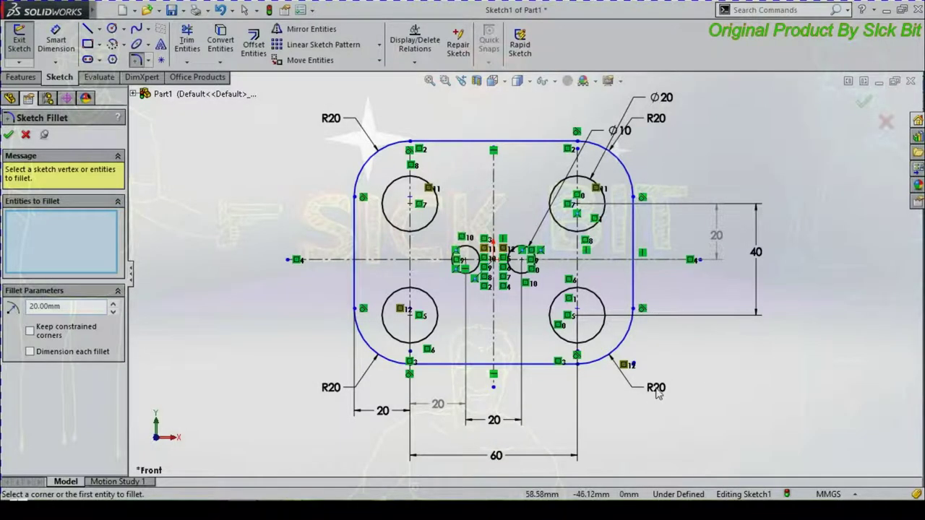
{"action": "left_click", "coordinate": [244, 10]}
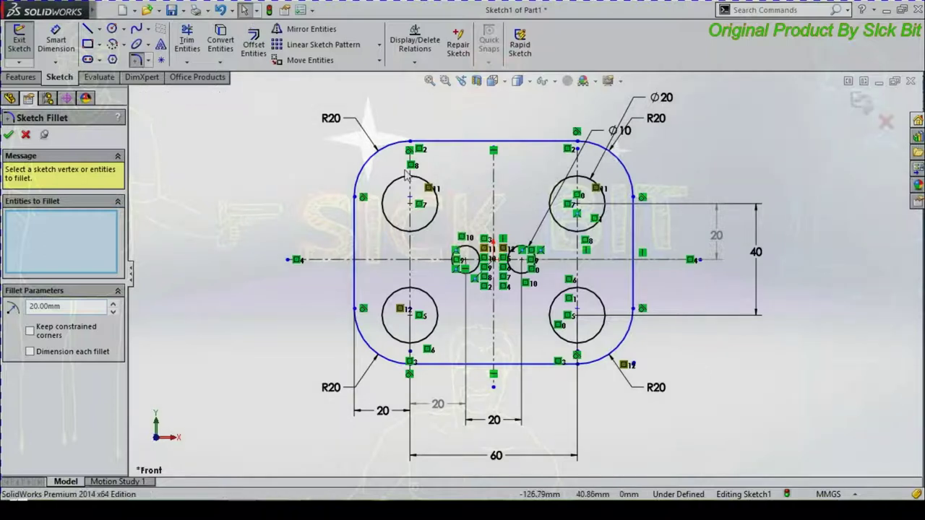
- Delete the lower-right, lower-left and upper-right duplicate R20 dimensions together
{"action": "left_click", "coordinate": [651, 389]}
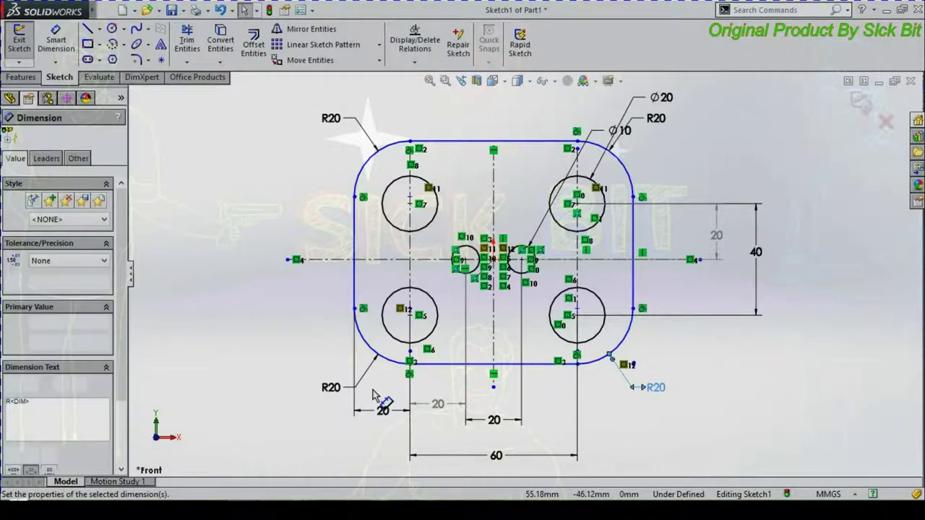
{"action": "left_click", "coordinate": [346, 384], "text": "ctrl"}
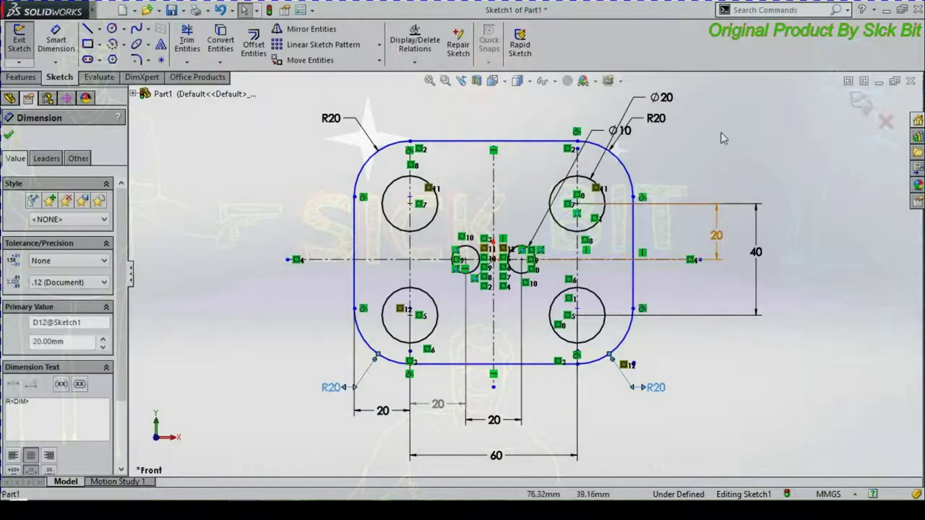
{"action": "left_click", "coordinate": [658, 121], "text": "ctrl"}
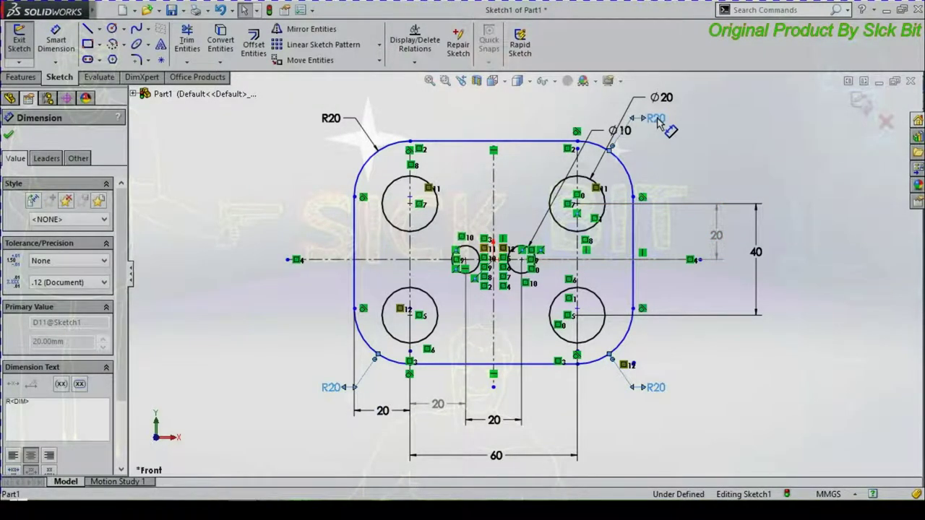
{"action": "key", "text": "Delete"}
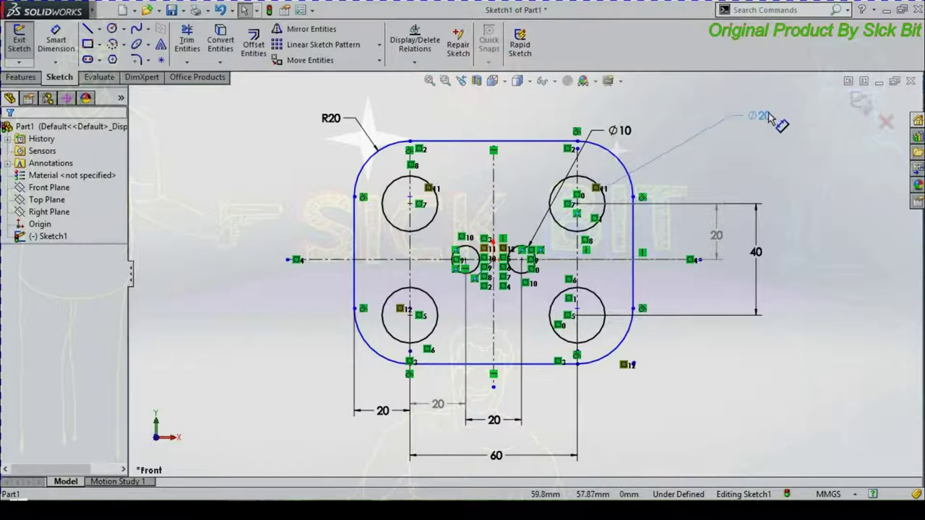
- Move the Ø20 and Ø10 dimension labels above the outline
{"action": "left_click", "coordinate": [768, 111]}
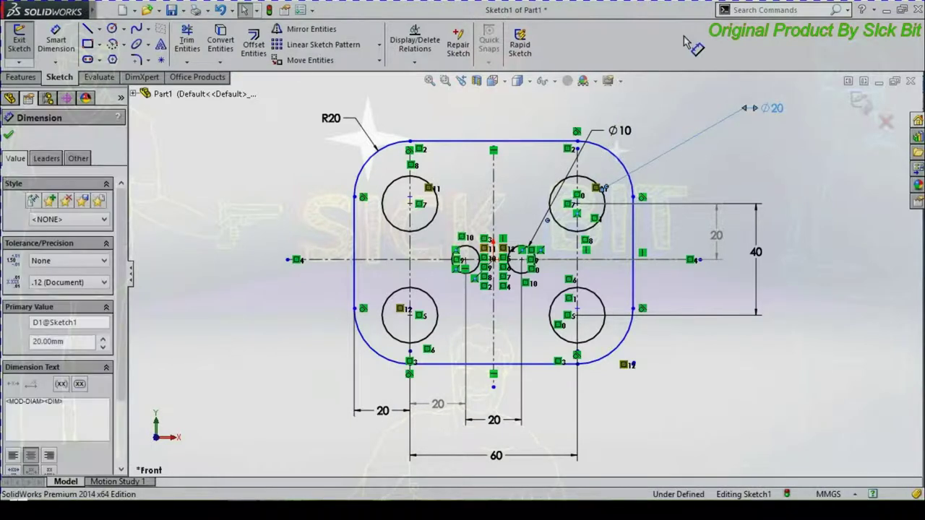
{"action": "left_click_drag", "start_coordinate": [626, 137], "coordinate": [607, 110]}
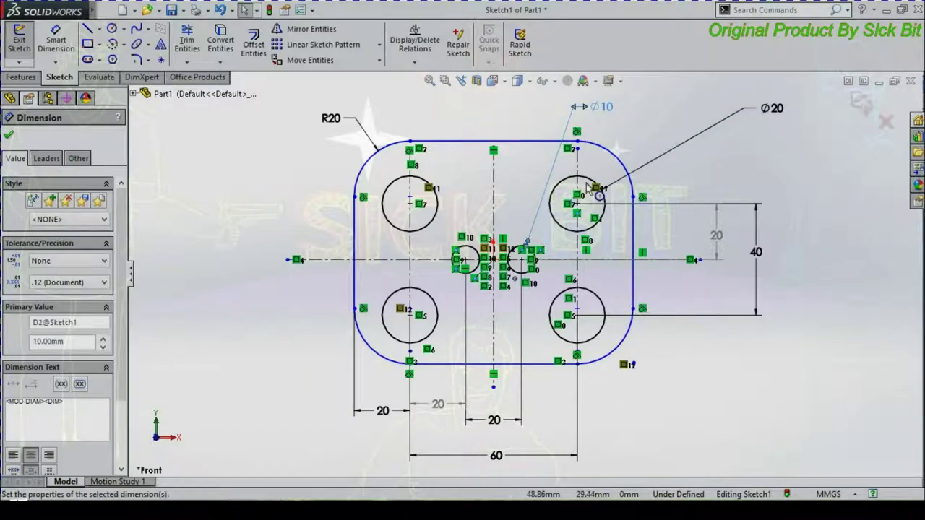
{"action": "left_click", "coordinate": [494, 188]}
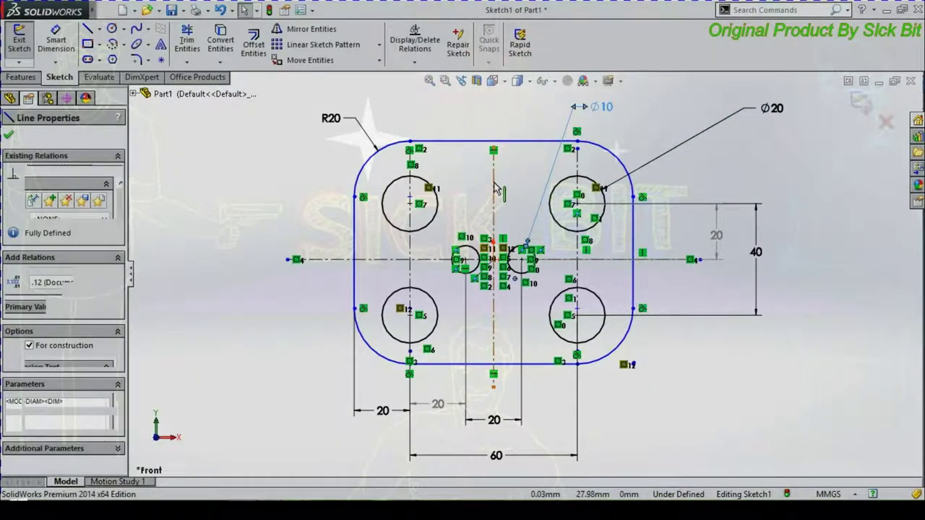
{"action": "key", "text": "Escape"}
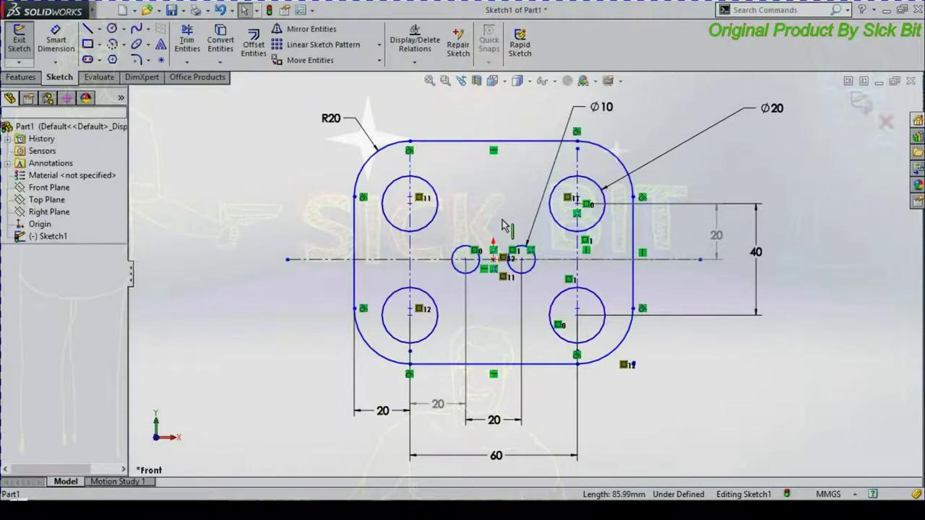
- Delete the horizontal and both vertical construction lines running through the circles
{"action": "left_click", "coordinate": [571, 260]}
{"action": "key", "text": "Delete"}
{"action": "left_click", "coordinate": [576, 262]}
{"action": "key", "text": "Delete"}
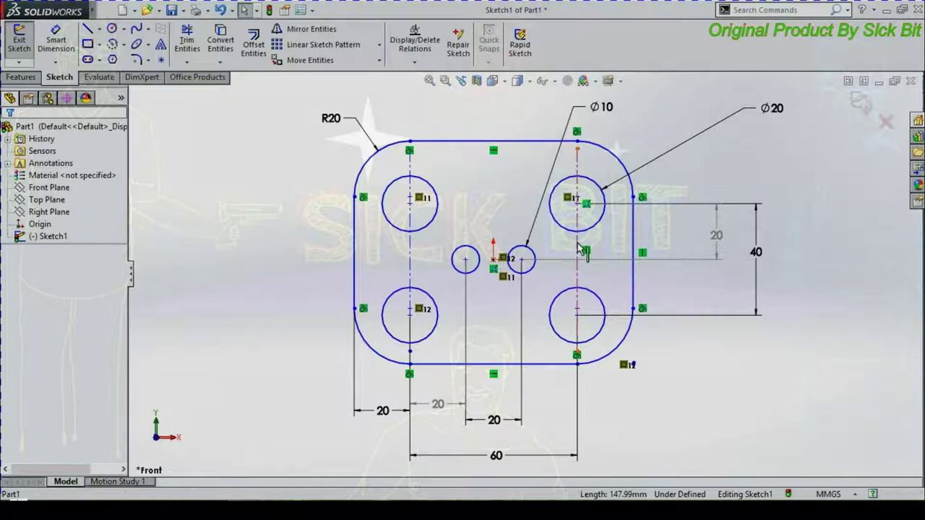
{"action": "left_click", "coordinate": [410, 248]}
{"action": "key", "text": "Delete"}
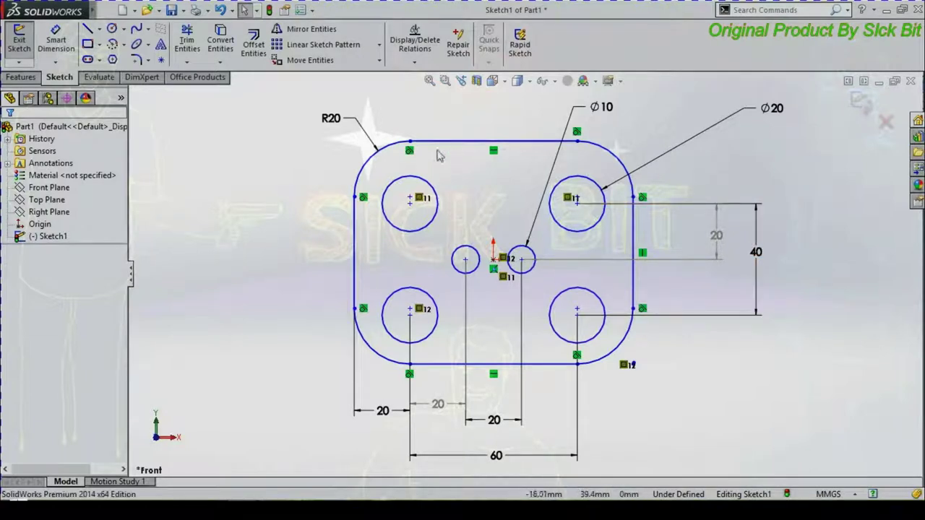
- Delete the ten tangent, horizontal and vertical relations around the rounded outline, then close Properties
{"action": "left_click", "coordinate": [409, 151]}
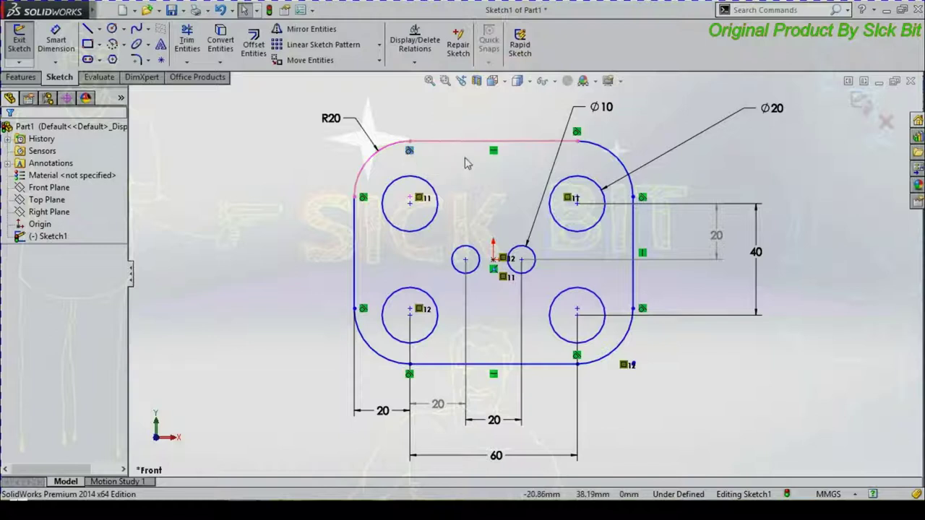
{"action": "left_click", "coordinate": [493, 150], "text": "ctrl"}
{"action": "left_click", "coordinate": [577, 131], "text": "ctrl"}
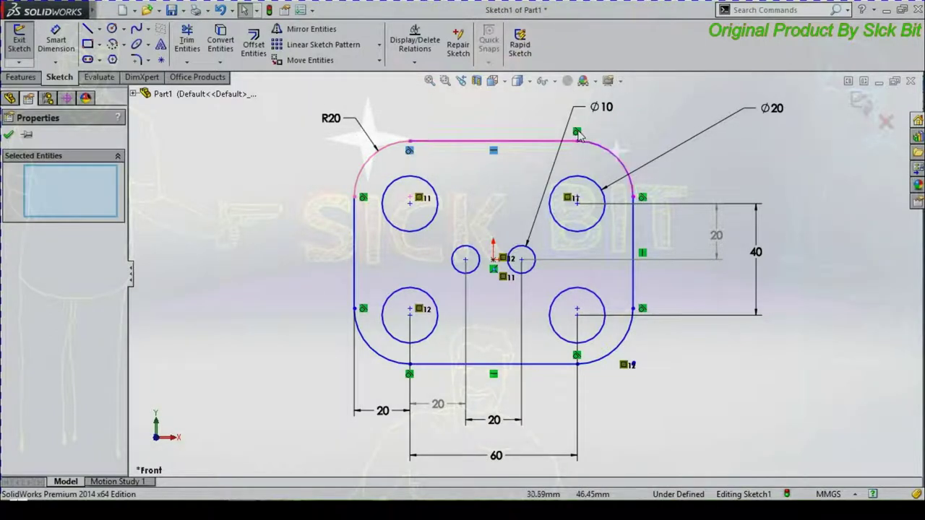
{"action": "left_click", "coordinate": [642, 196], "text": "ctrl"}
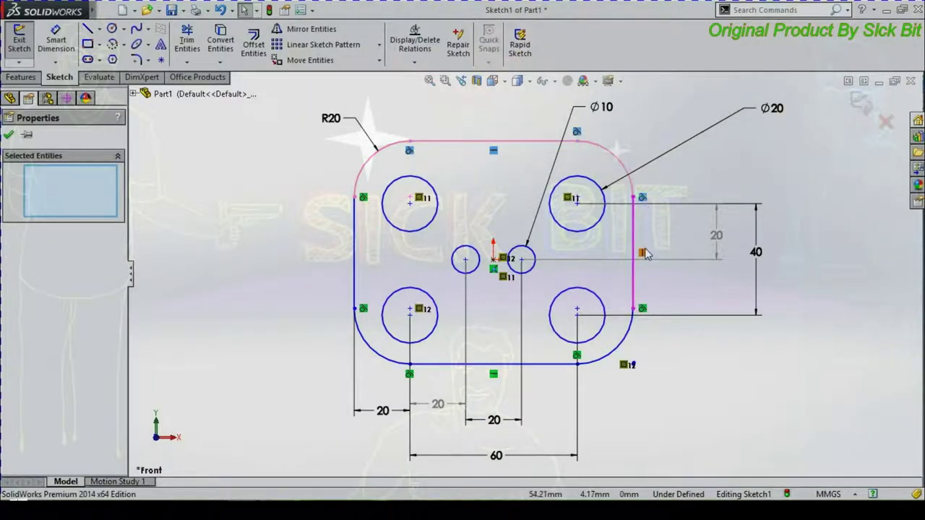
{"action": "left_click", "coordinate": [642, 309], "text": "ctrl"}
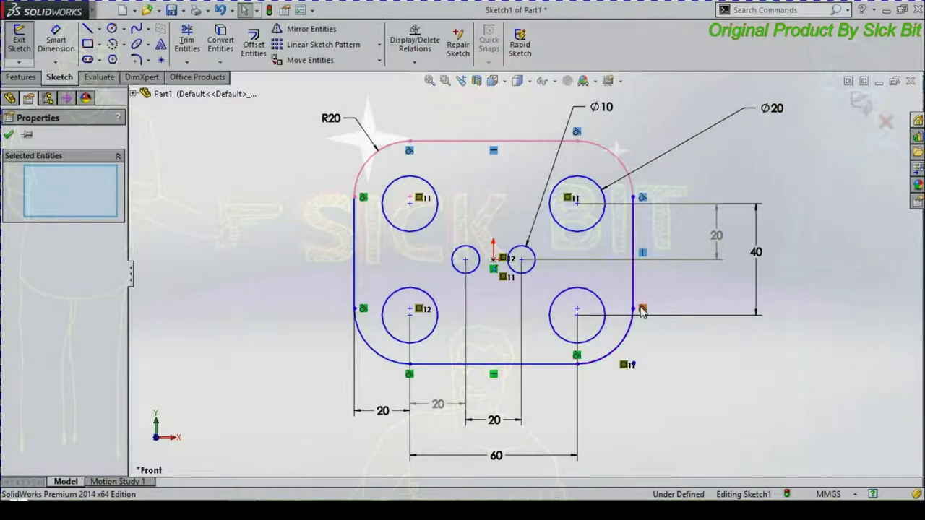
{"action": "left_click", "coordinate": [580, 359], "text": "ctrl"}
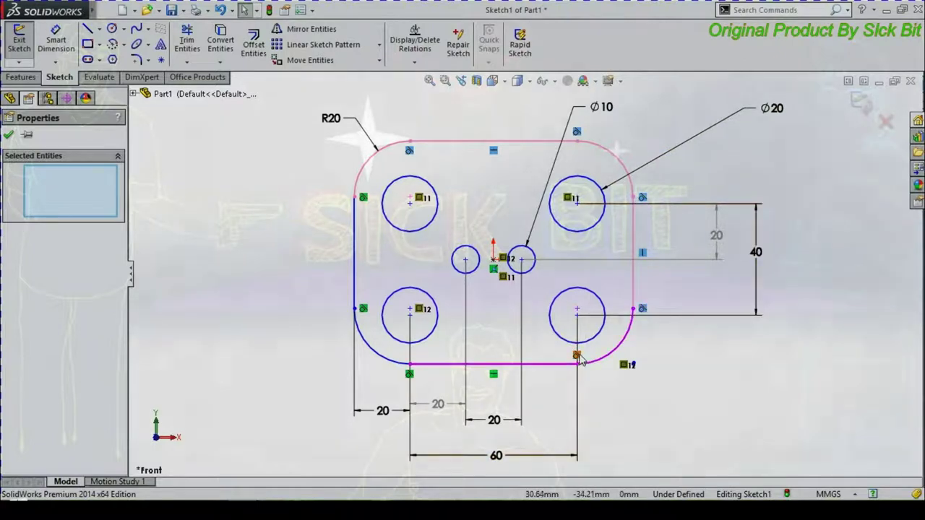
{"action": "left_click", "coordinate": [494, 375], "text": "ctrl"}
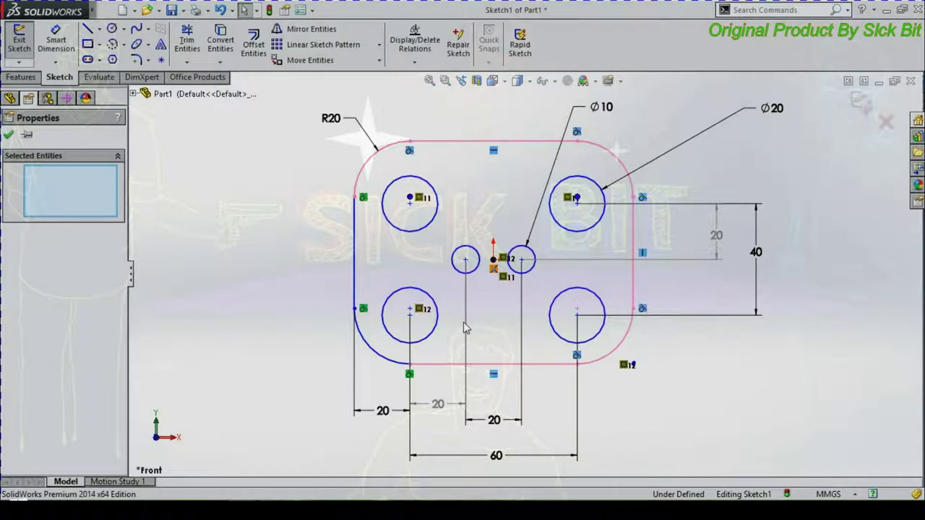
{"action": "left_click", "coordinate": [410, 373], "text": "ctrl"}
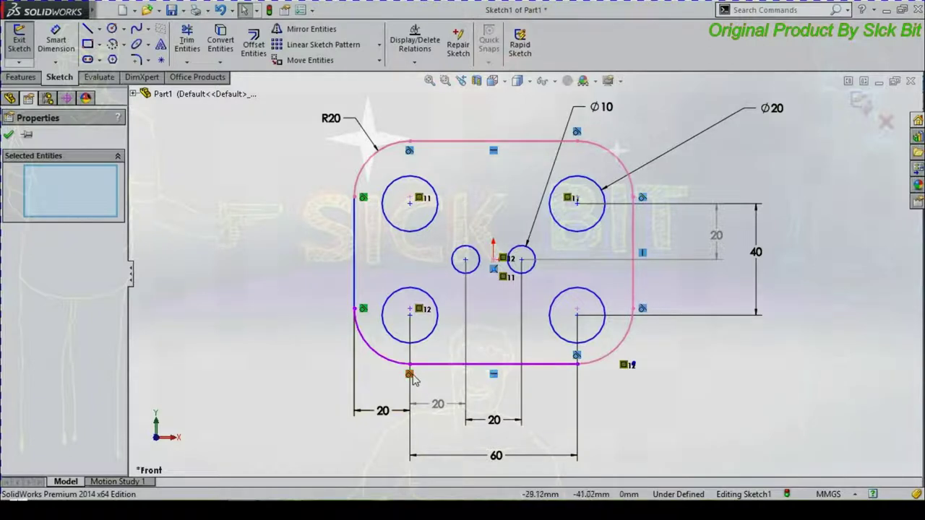
{"action": "left_click", "coordinate": [364, 310], "text": "ctrl"}
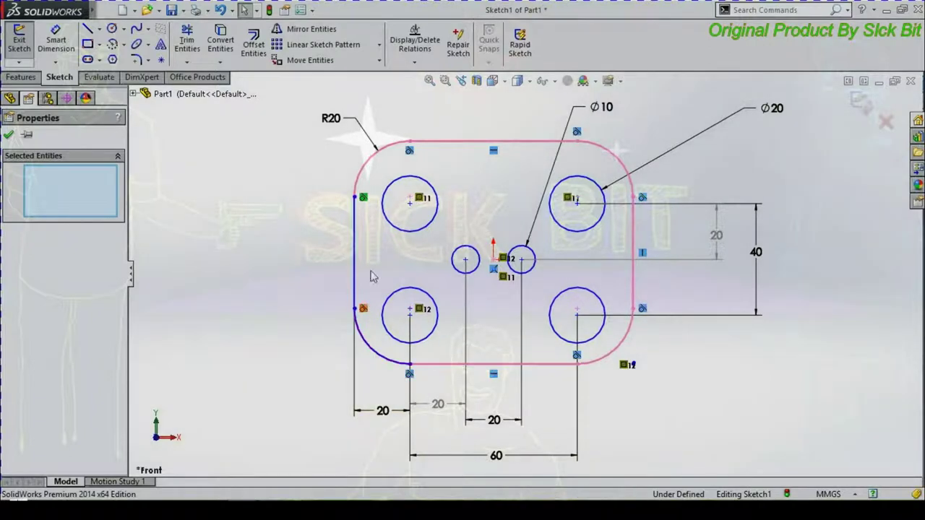
{"action": "left_click", "coordinate": [363, 198], "text": "ctrl"}
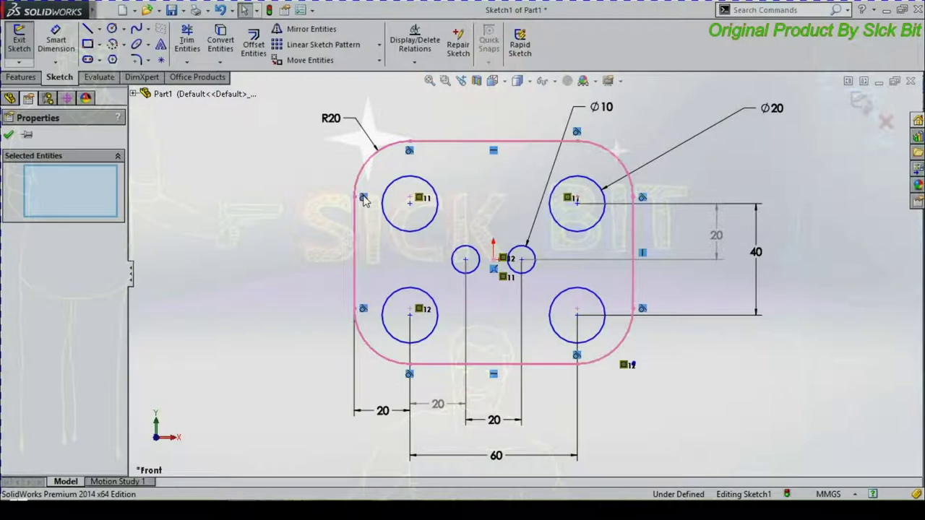
{"action": "key", "text": "Delete"}
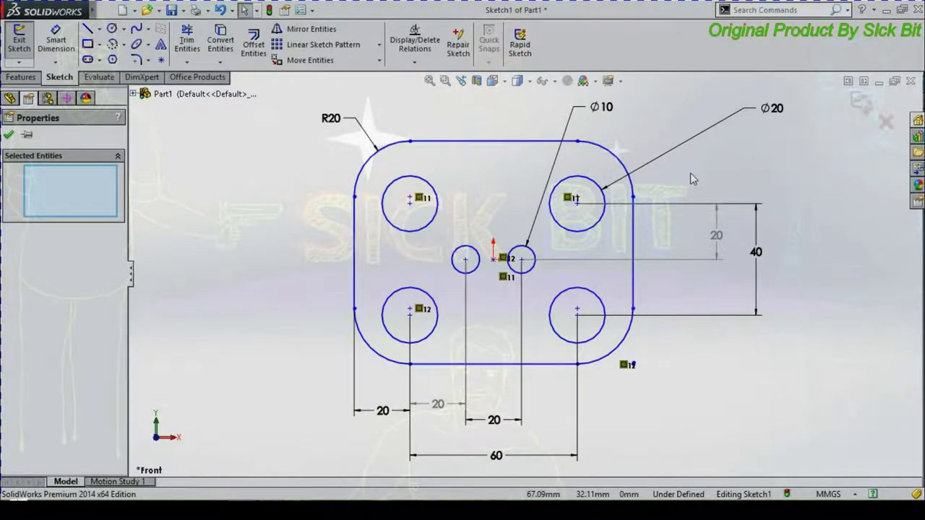
{"action": "left_click", "coordinate": [10, 135]}
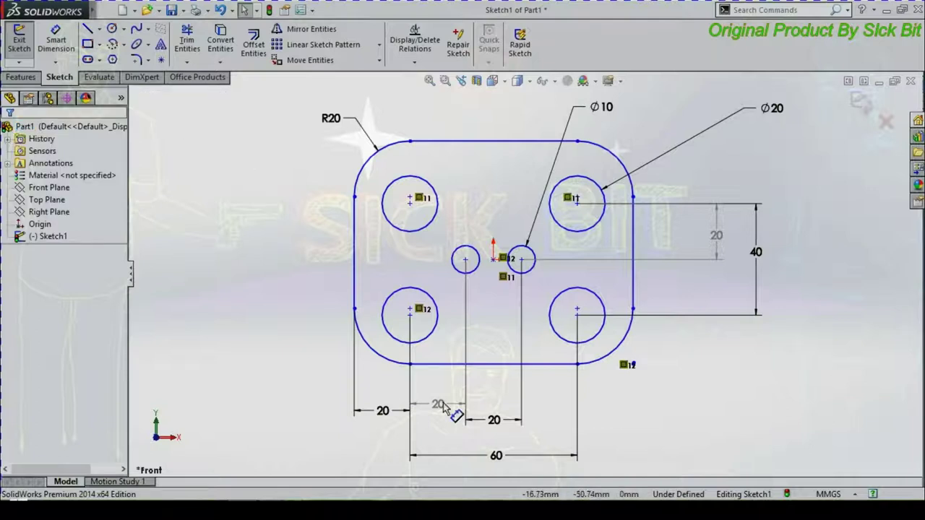
- Nudge the 60 dimension lower and delete the 20 dimension at the outline's left edge
{"action": "left_click", "coordinate": [497, 459]}
{"action": "left_click_drag", "start_coordinate": [498, 457], "coordinate": [496, 463]}
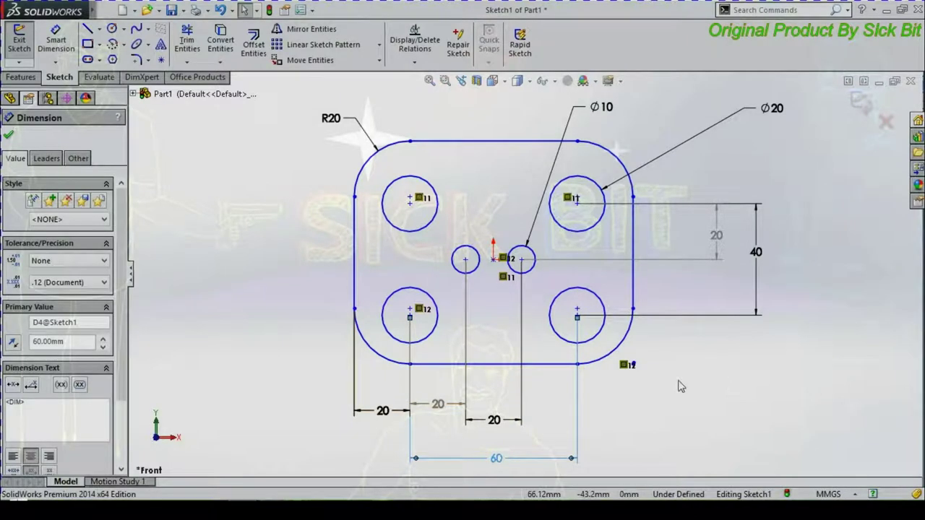
{"action": "left_click", "coordinate": [385, 414]}
{"action": "right_click", "coordinate": [387, 414]}
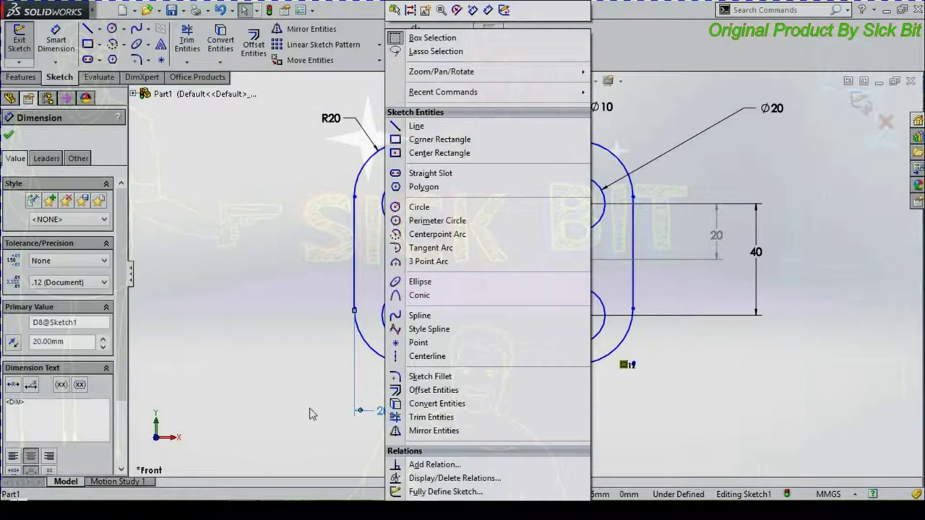
{"action": "left_click", "coordinate": [310, 415]}
{"action": "key", "text": "Delete"}
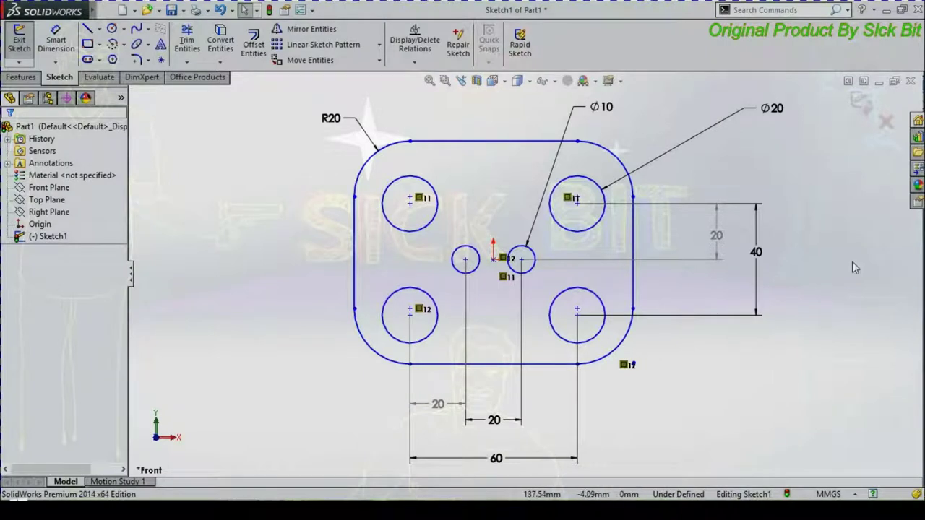
- Select the 40 dimension and check the sketch from the Back view, then the Front view
{"action": "left_click", "coordinate": [756, 262]}
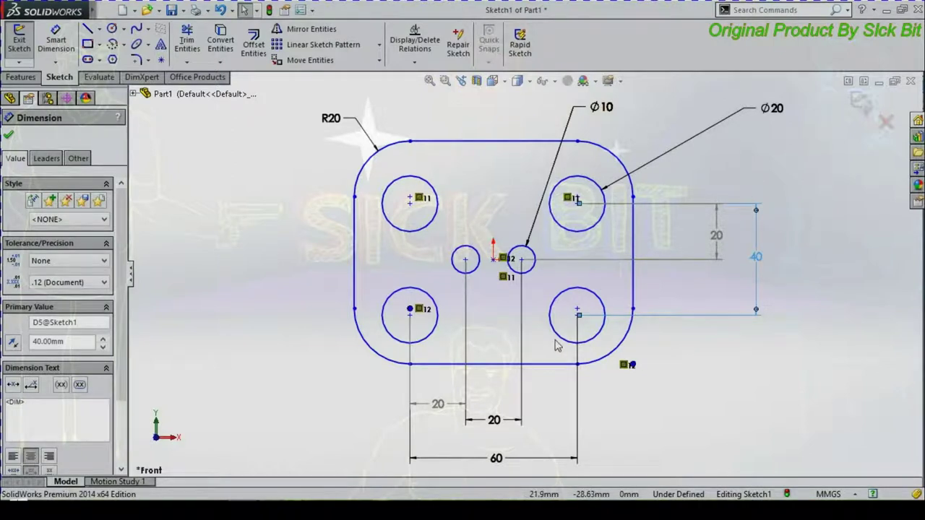
{"action": "scroll", "coordinate": [557, 345], "scroll_direction": "up", "scroll_amount": 2}
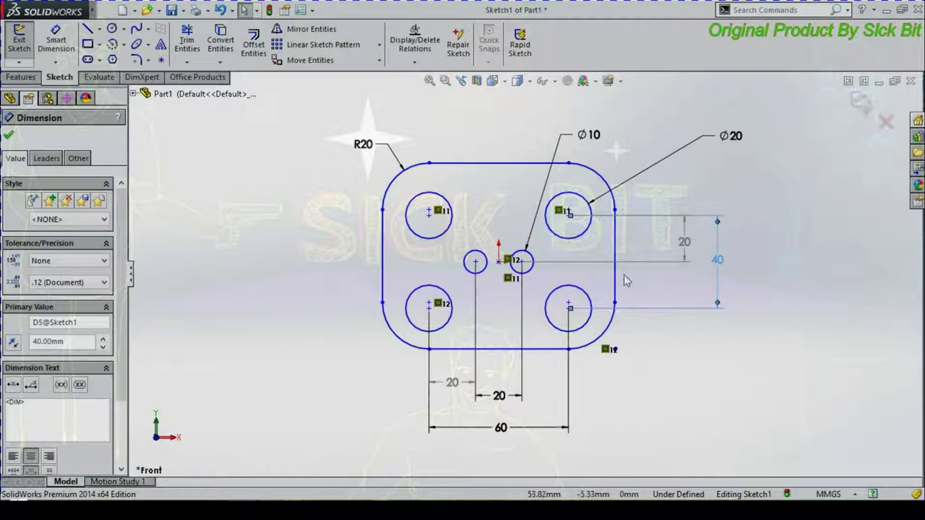
{"action": "scroll", "coordinate": [624, 275], "scroll_direction": "up", "scroll_amount": 2}
{"action": "scroll", "coordinate": [625, 281], "scroll_direction": "down", "scroll_amount": 2}
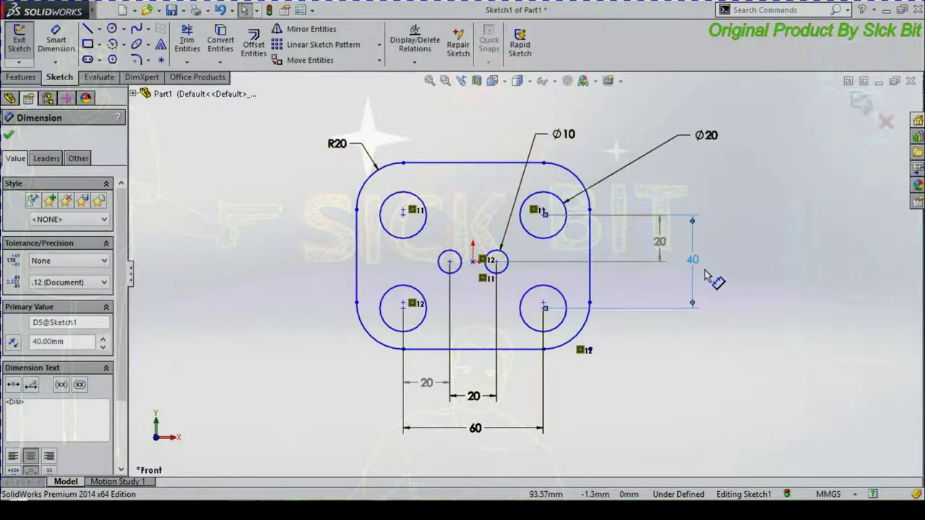
{"action": "left_click", "coordinate": [491, 80]}
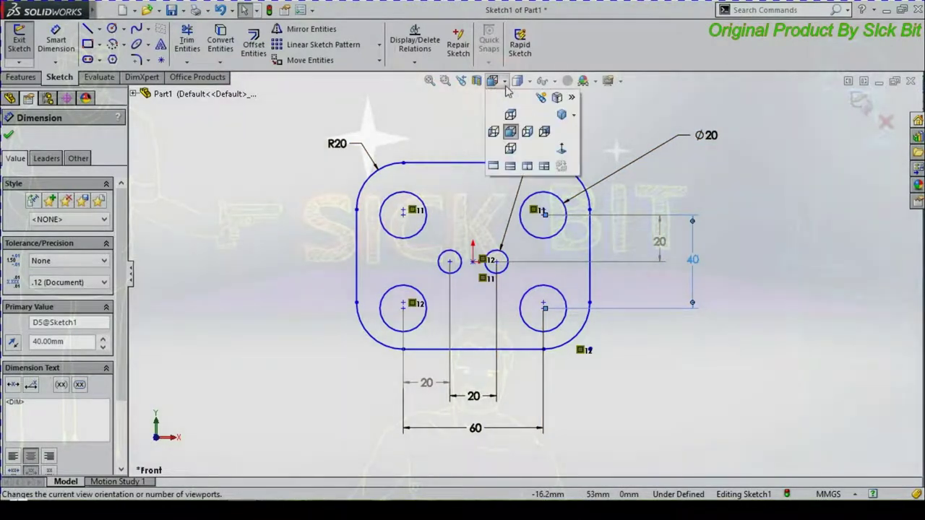
{"action": "left_click", "coordinate": [563, 150]}
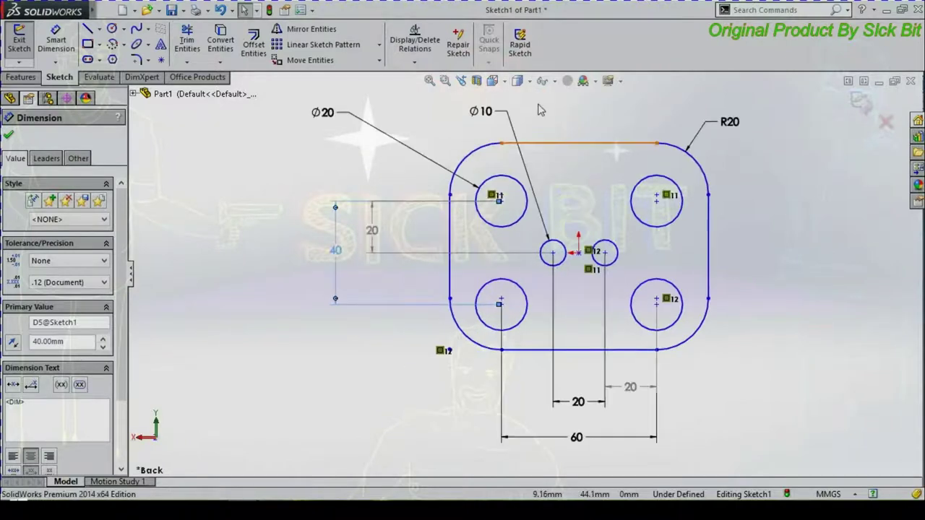
{"action": "left_click", "coordinate": [504, 83]}
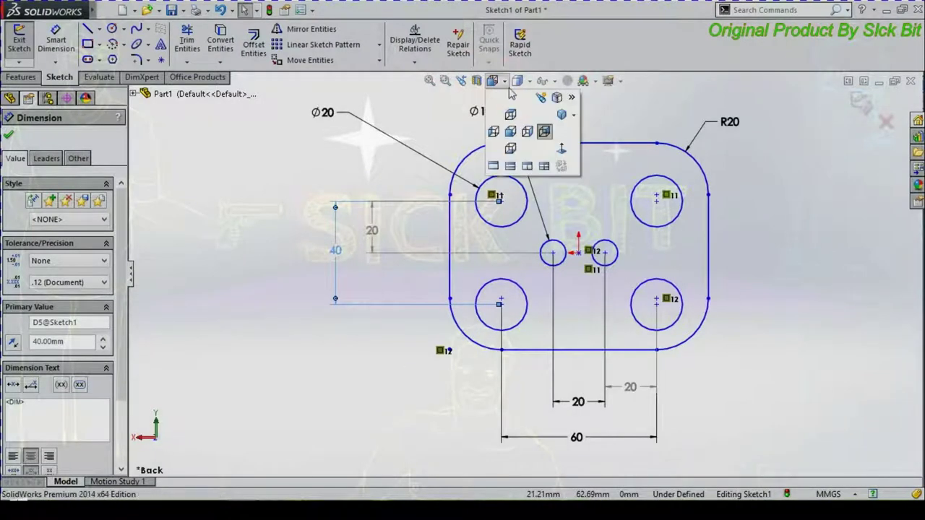
{"action": "left_click", "coordinate": [561, 150]}
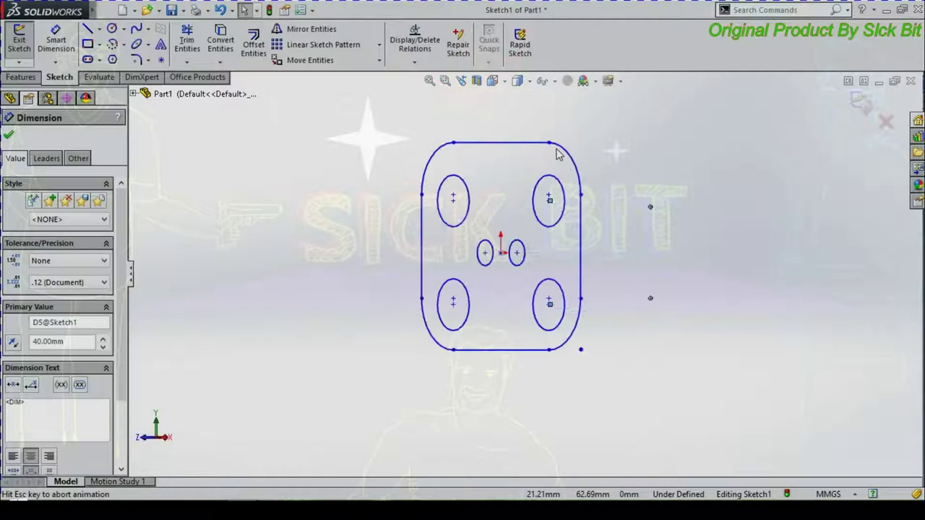
- Exit Sketch1 and pan the view slightly up and left
{"action": "key", "text": "Escape"}
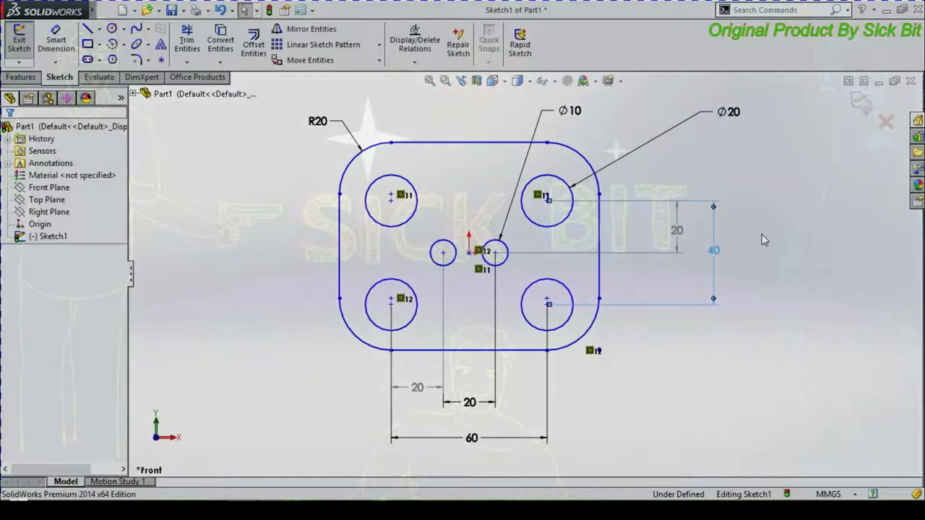
{"action": "key", "text": "Escape"}
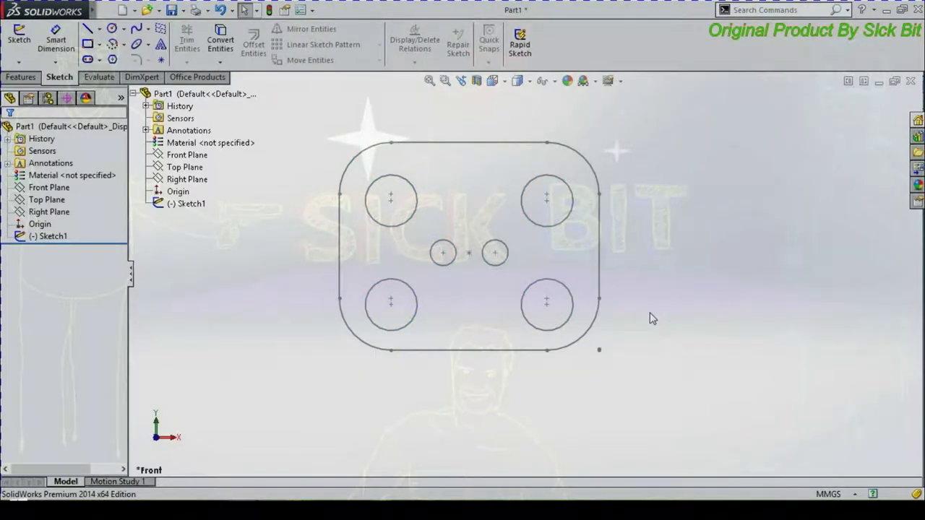
{"action": "key", "text": "ctrl+Left"}
{"action": "key", "text": "ctrl+Up"}
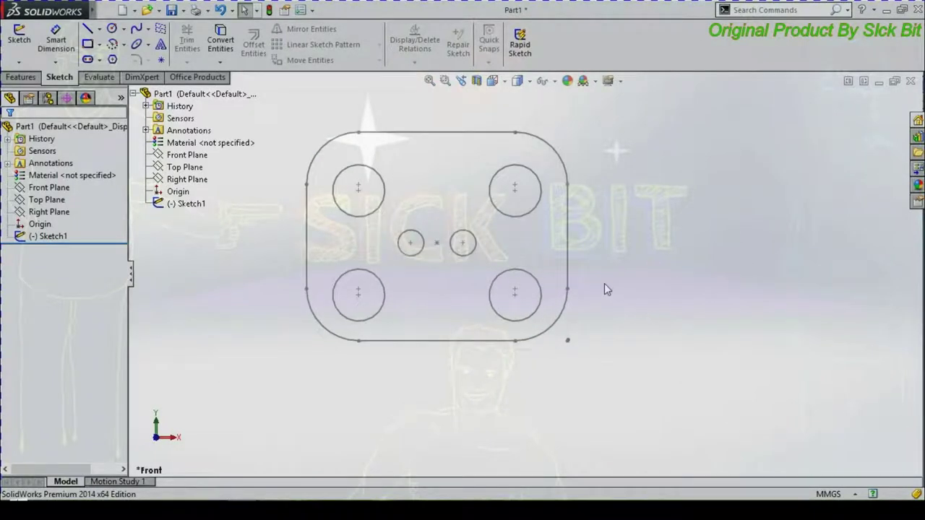
- Move on to the fresh part and switch its document units from IPS to MMGS
{"action": "right_click", "coordinate": [568, 303]}
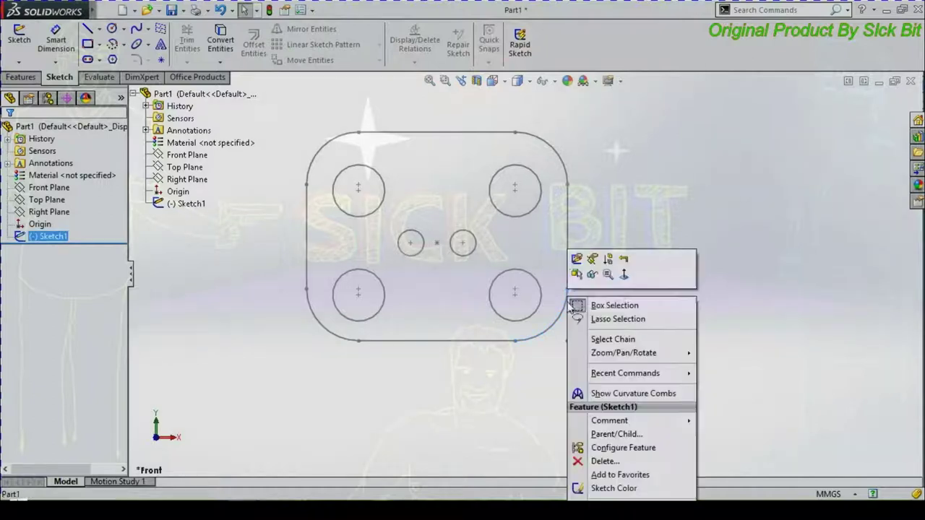
{"action": "left_click", "coordinate": [580, 265]}
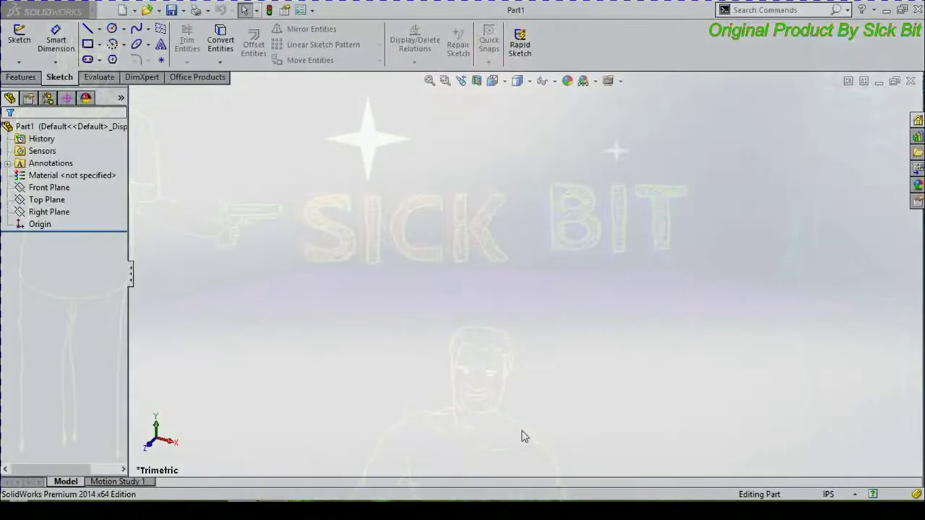
{"action": "left_click", "coordinate": [857, 494]}
{"action": "left_click", "coordinate": [814, 443]}
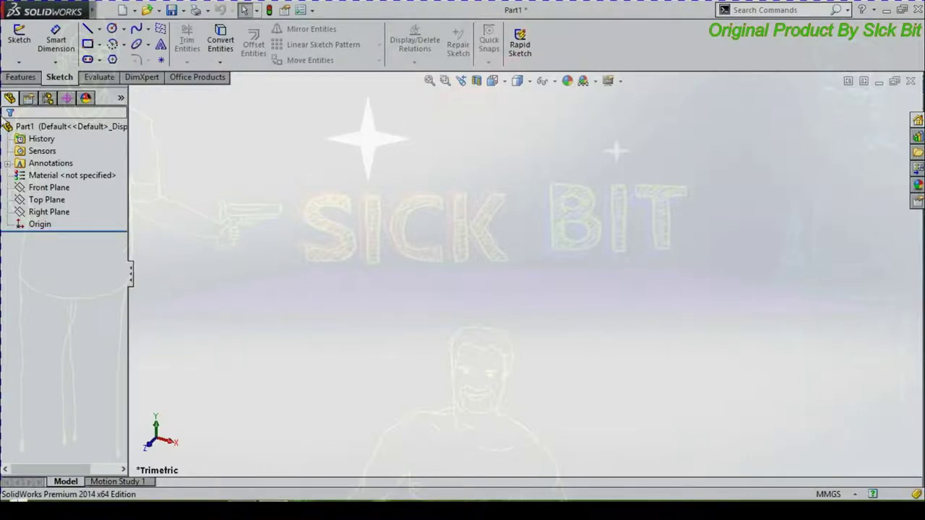
- Start a new sketch on the Front Plane with the Centerline variant of the Line tool
{"action": "left_click", "coordinate": [49, 187]}
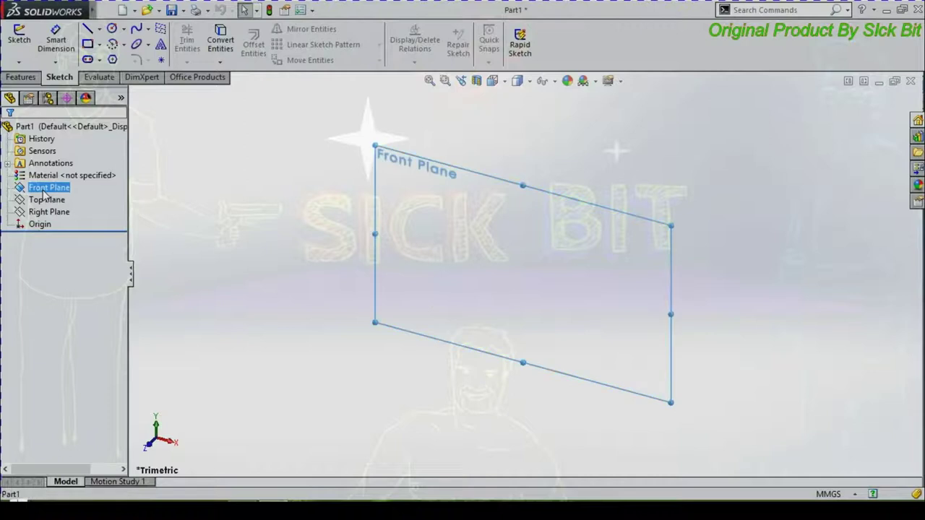
{"action": "left_click", "coordinate": [53, 172]}
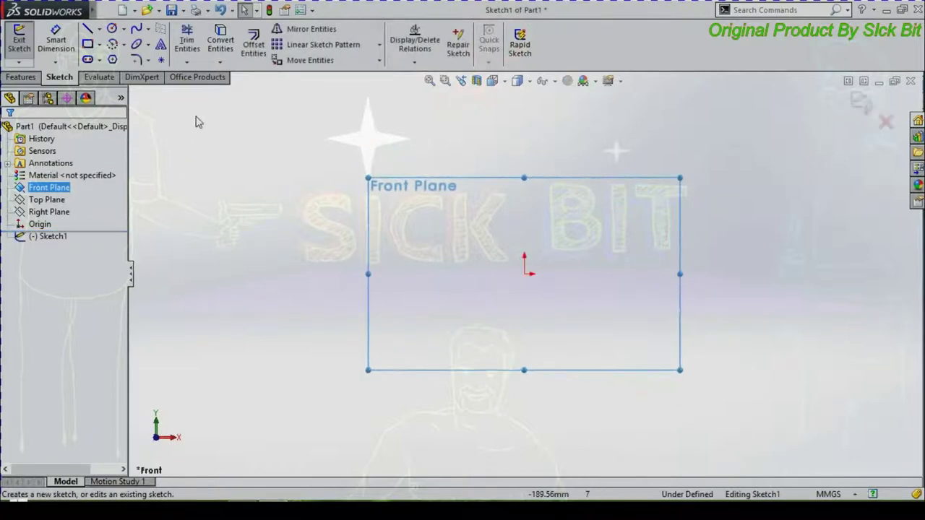
{"action": "left_click", "coordinate": [87, 29]}
{"action": "left_click", "coordinate": [99, 29]}
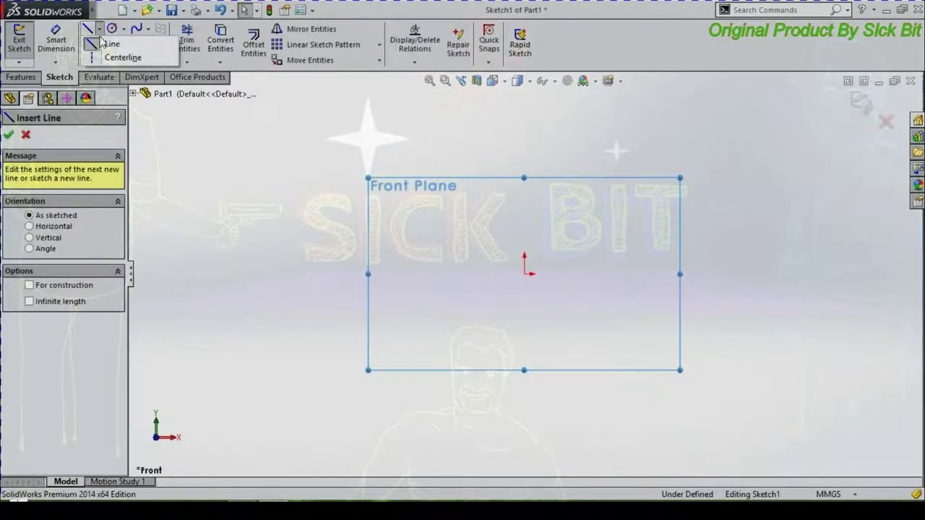
{"action": "left_click", "coordinate": [115, 57]}
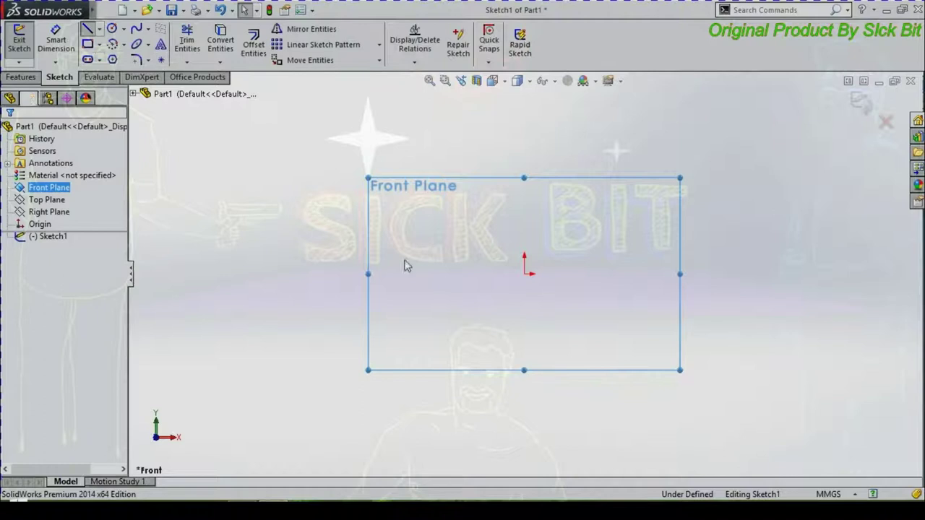
- Draw a horizontal centerline from the origin to the right and a vertical centerline through the origin
{"action": "left_click", "coordinate": [526, 274]}
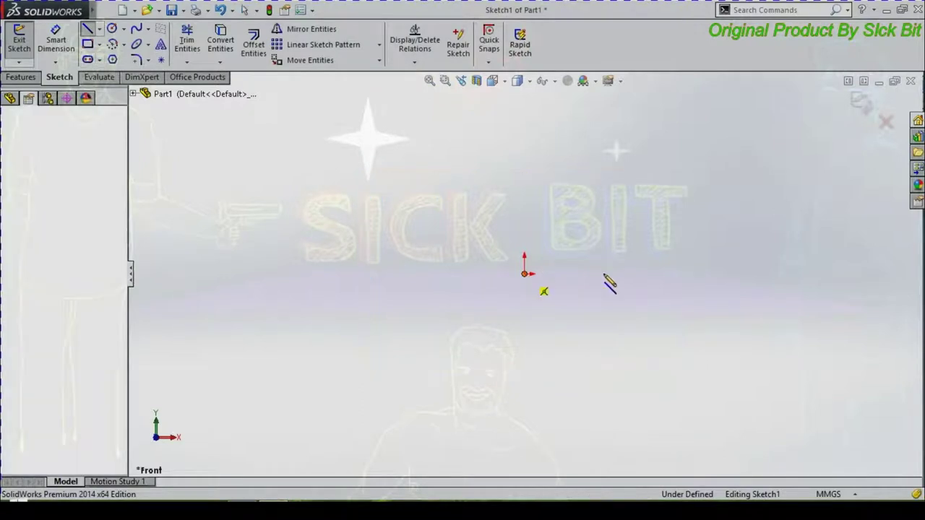
{"action": "left_click", "coordinate": [826, 275]}
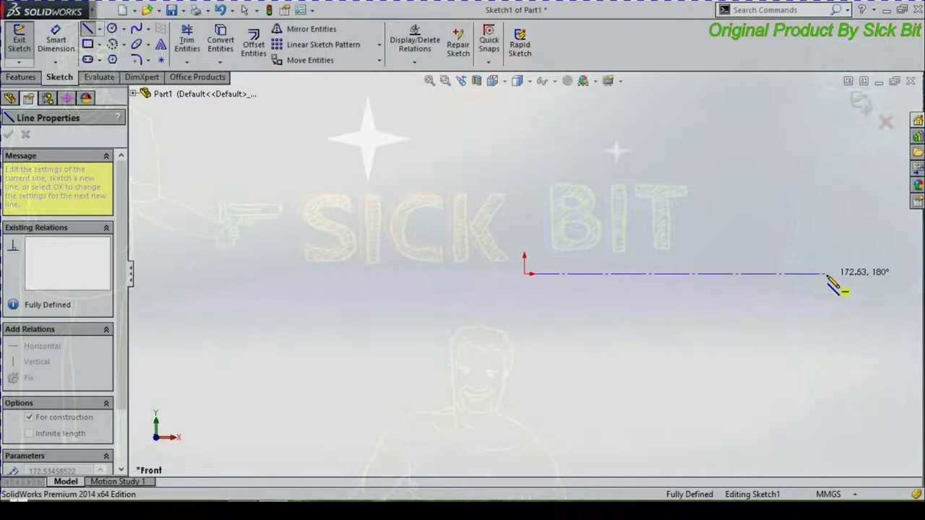
{"action": "key", "text": "Escape"}
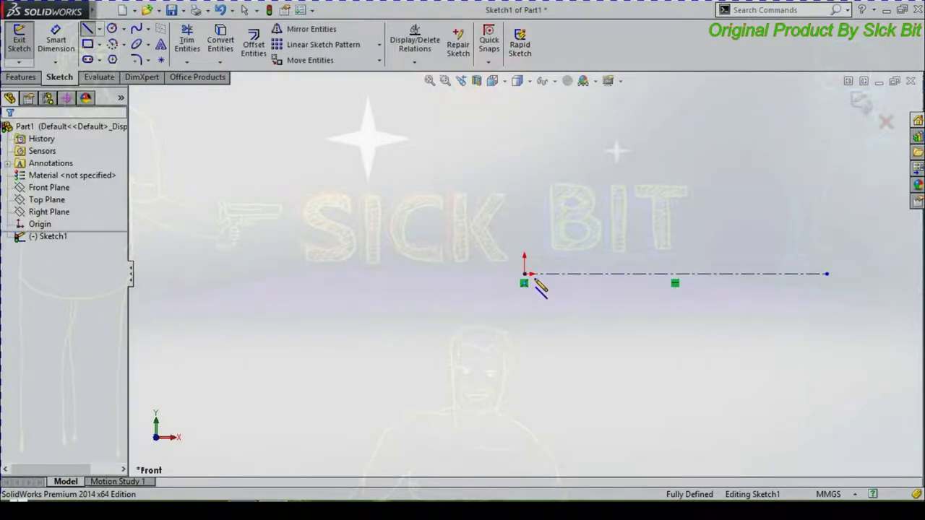
{"action": "left_click", "coordinate": [87, 28]}
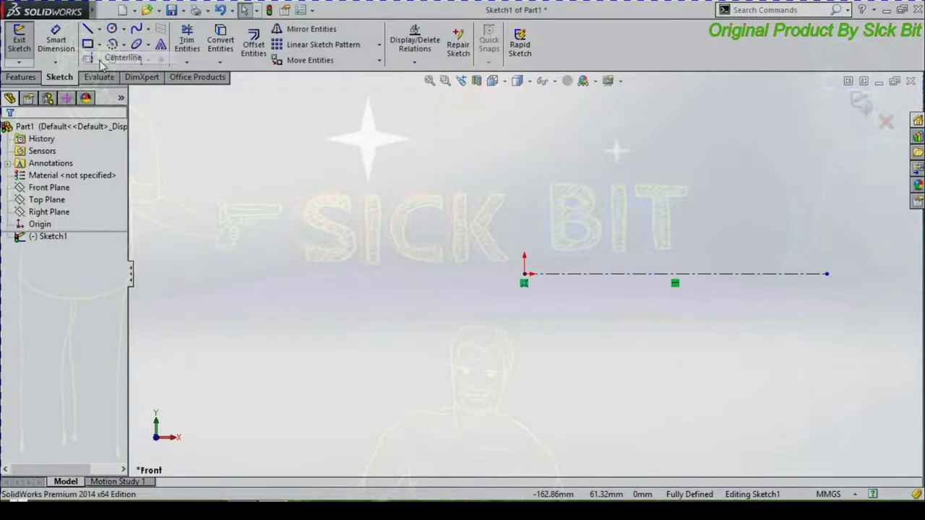
{"action": "left_click", "coordinate": [524, 136]}
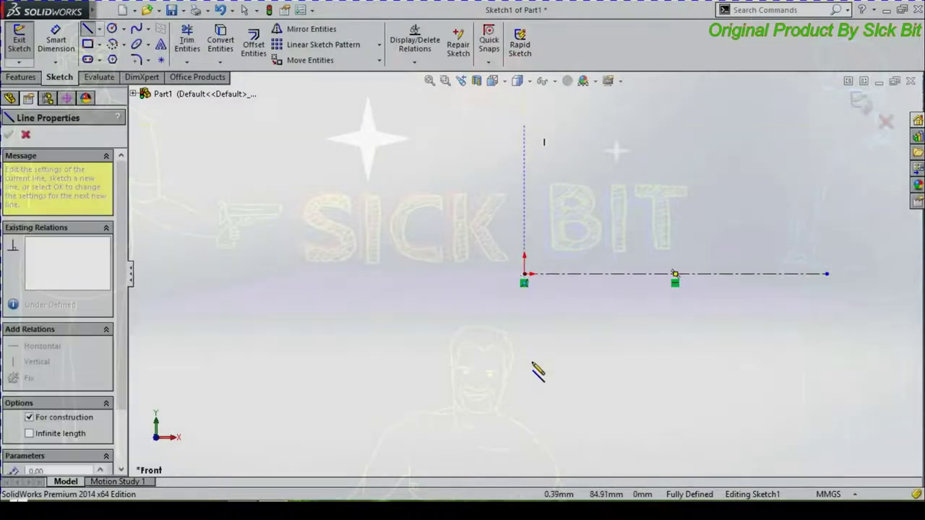
{"action": "left_click", "coordinate": [525, 412]}
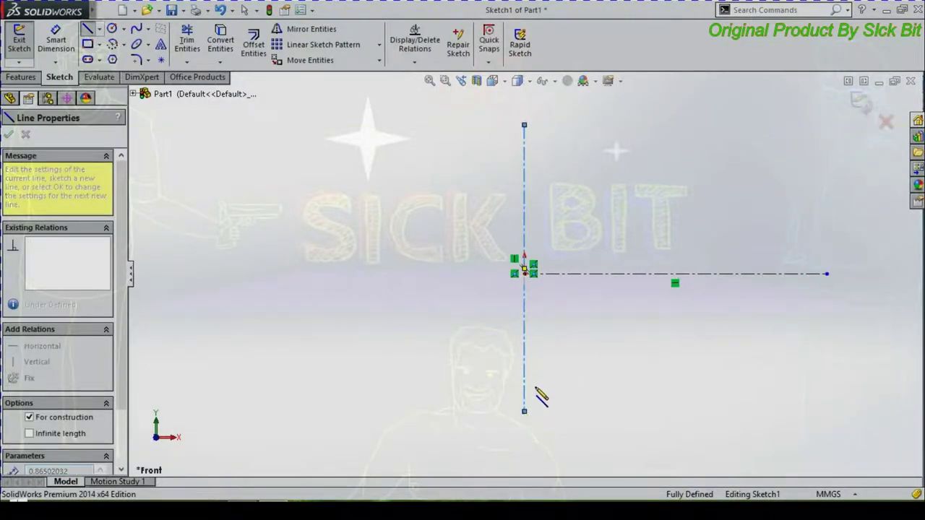
{"action": "key", "text": "Escape"}
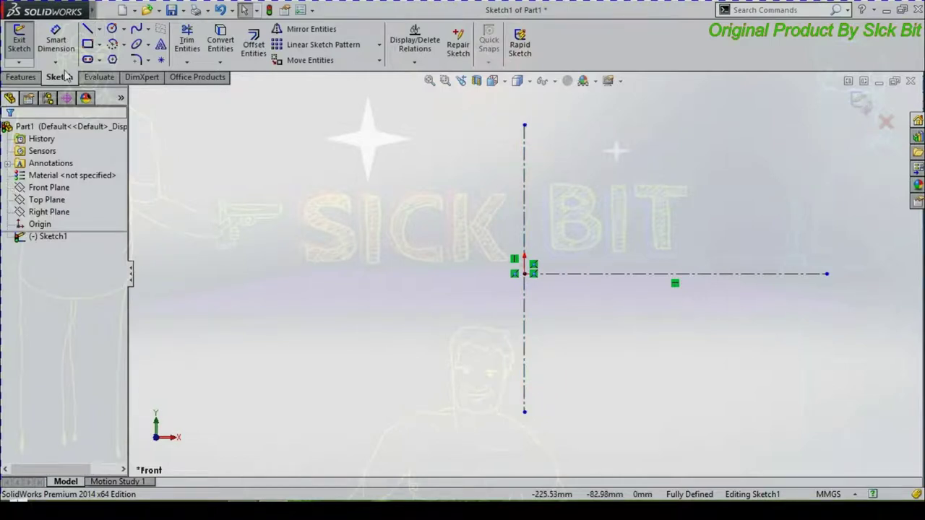
- Draw three concentric circles centred on the origin
{"action": "left_click", "coordinate": [110, 29]}
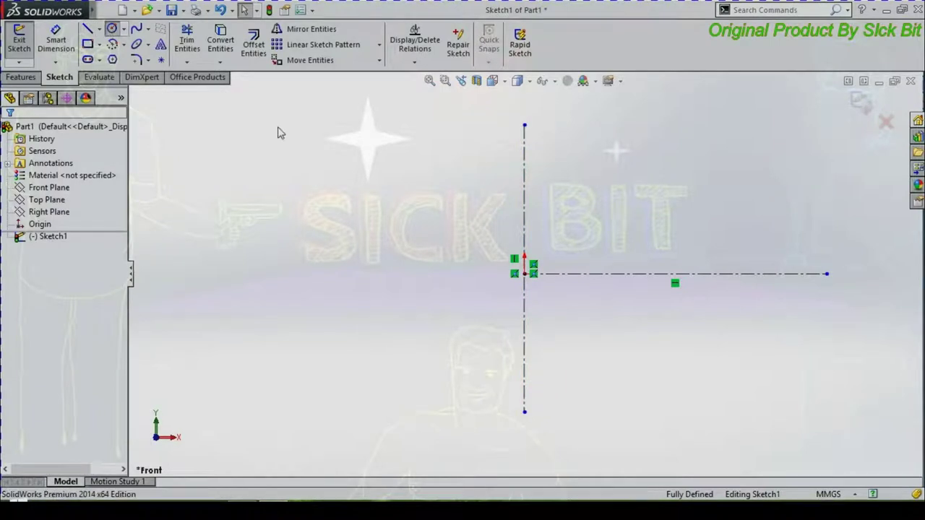
{"action": "left_click", "coordinate": [525, 274]}
{"action": "left_click", "coordinate": [549, 248]}
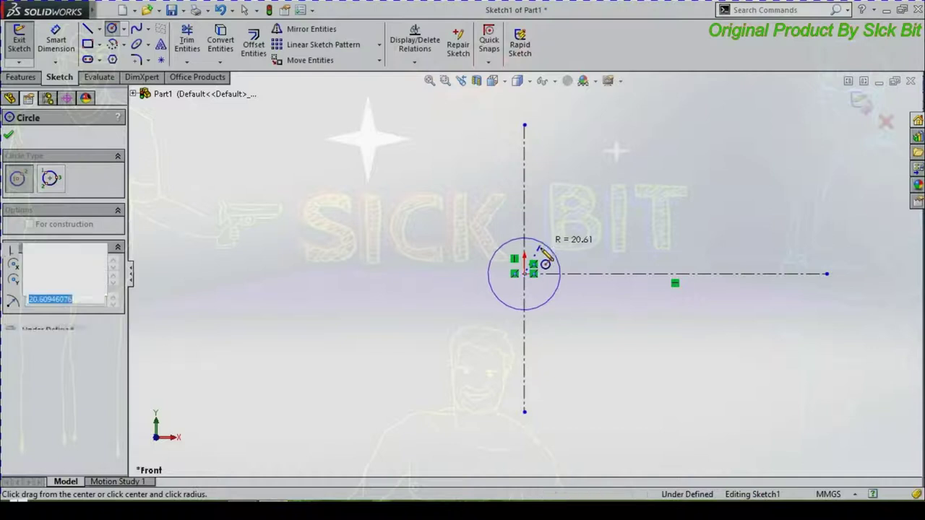
{"action": "left_click", "coordinate": [525, 274]}
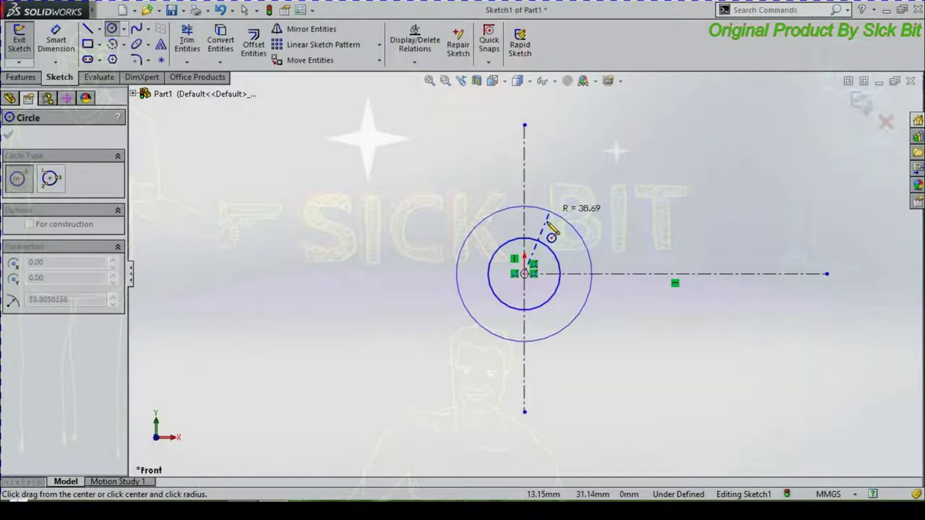
{"action": "left_click", "coordinate": [551, 233]}
{"action": "left_click", "coordinate": [525, 274]}
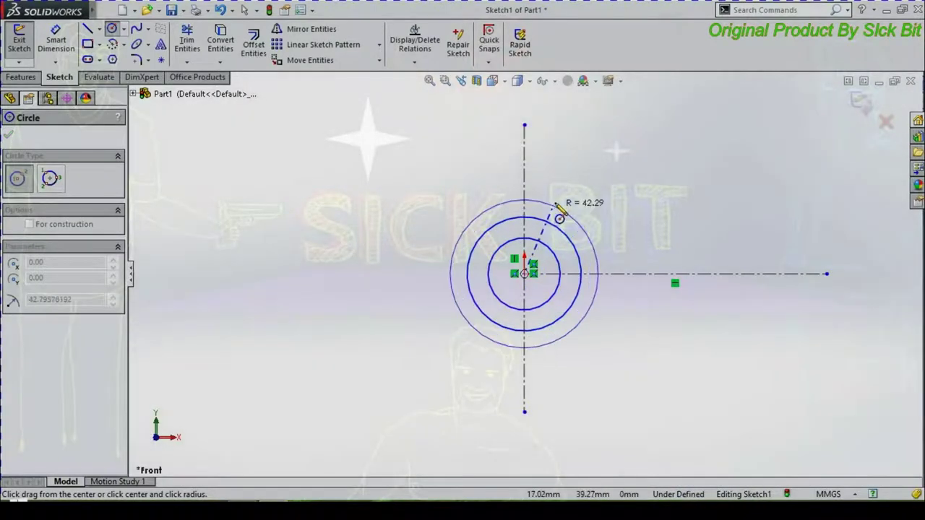
{"action": "left_click", "coordinate": [557, 206]}
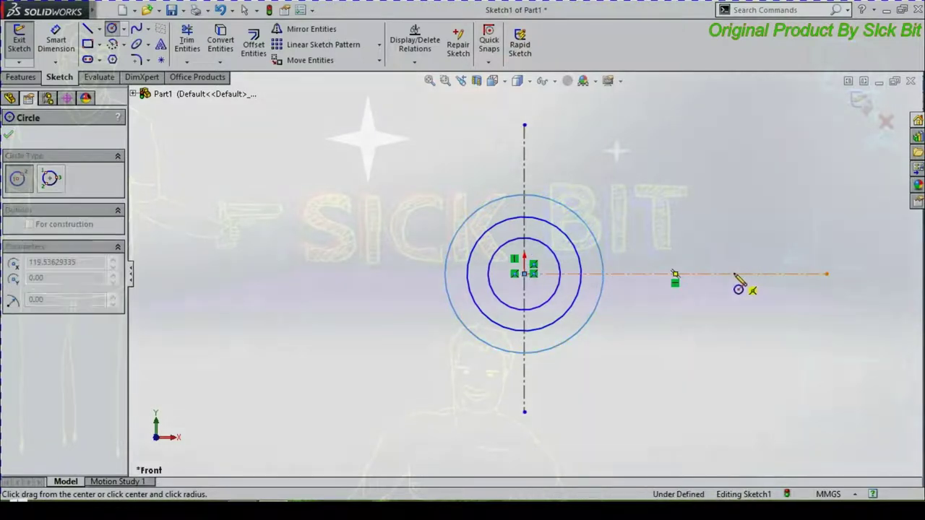
- Draw two concentric circles centred on the horizontal centerline to the right
{"action": "left_click", "coordinate": [733, 274]}
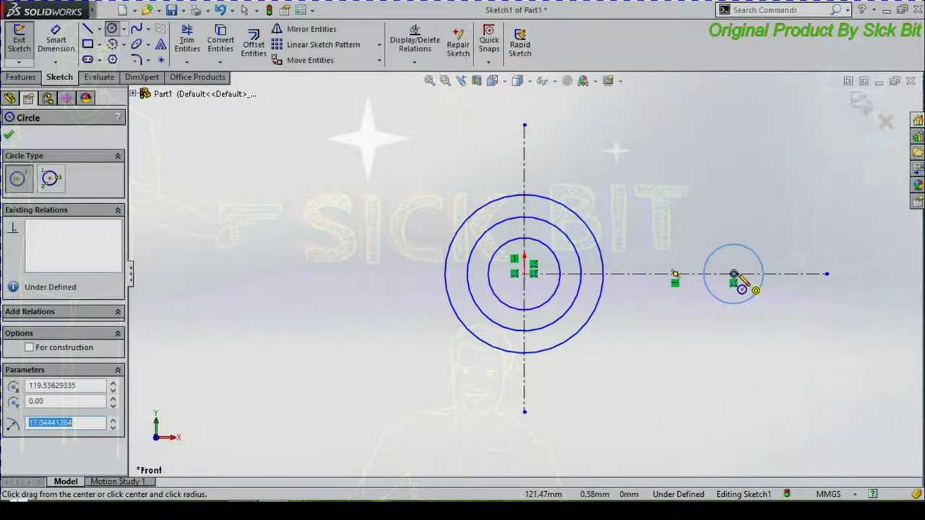
{"action": "left_click", "coordinate": [734, 275]}
{"action": "left_click", "coordinate": [738, 229]}
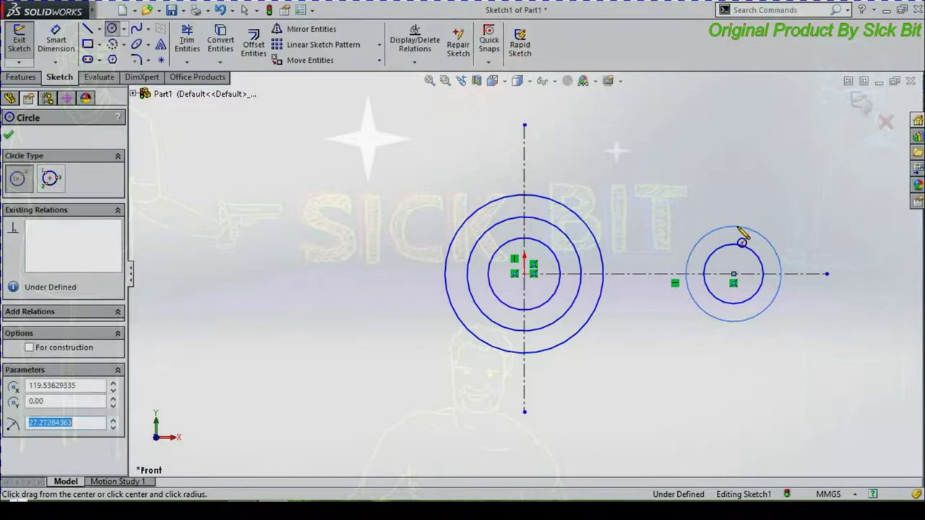
{"action": "key", "text": "Escape"}
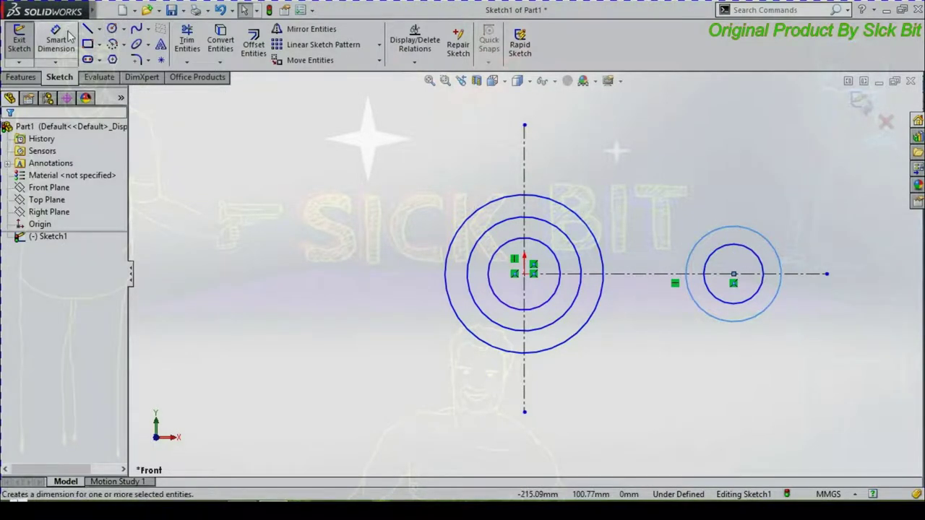
{"action": "left_click", "coordinate": [55, 42]}
- Dimension the central concentric circles as Ø40, Ø30 and Ø20
{"action": "left_click", "coordinate": [526, 354]}
{"action": "left_click", "coordinate": [380, 445]}
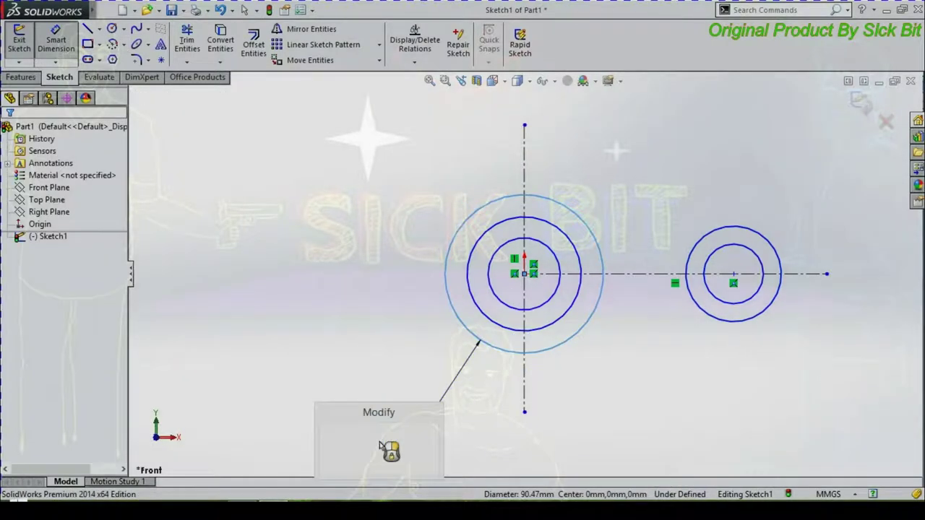
{"action": "type", "text": "40"}
{"action": "key", "text": "Return"}
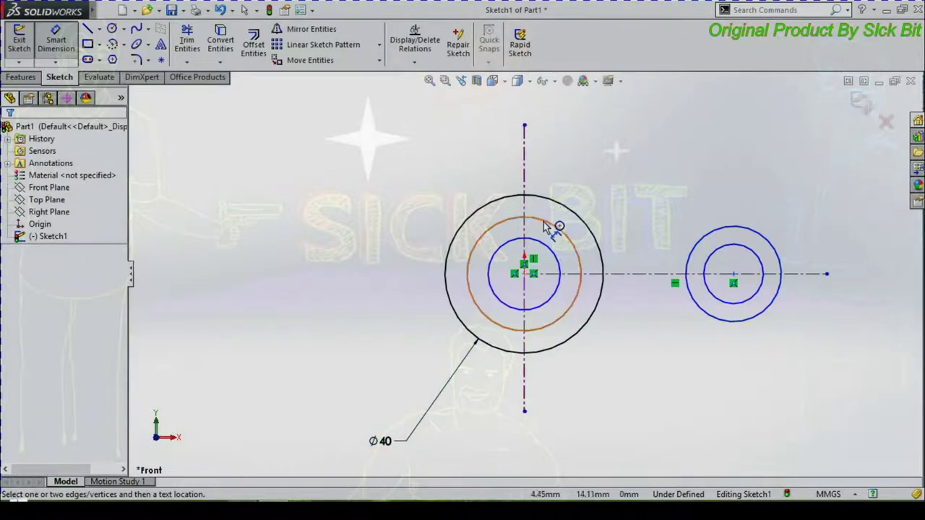
{"action": "left_click", "coordinate": [582, 174]}
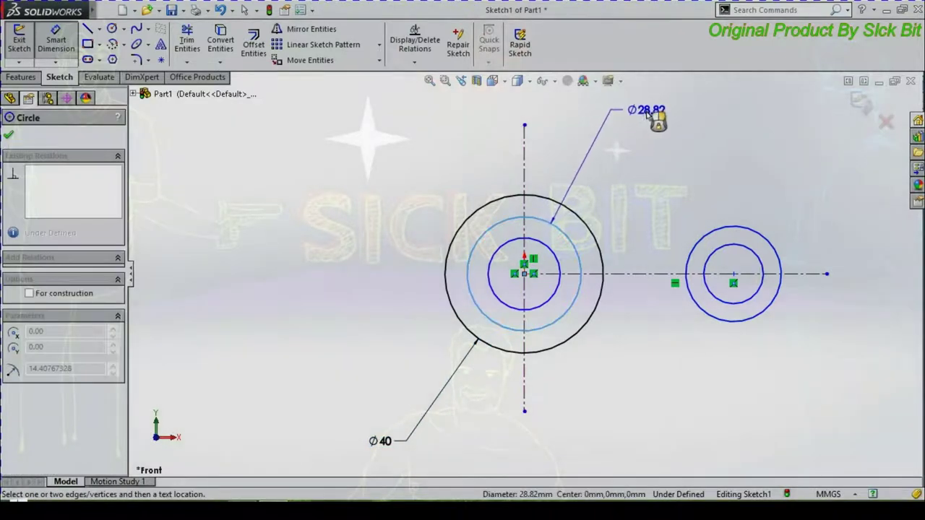
{"action": "left_click", "coordinate": [646, 119]}
{"action": "type", "text": "Ø30"}
{"action": "key", "text": "Return"}
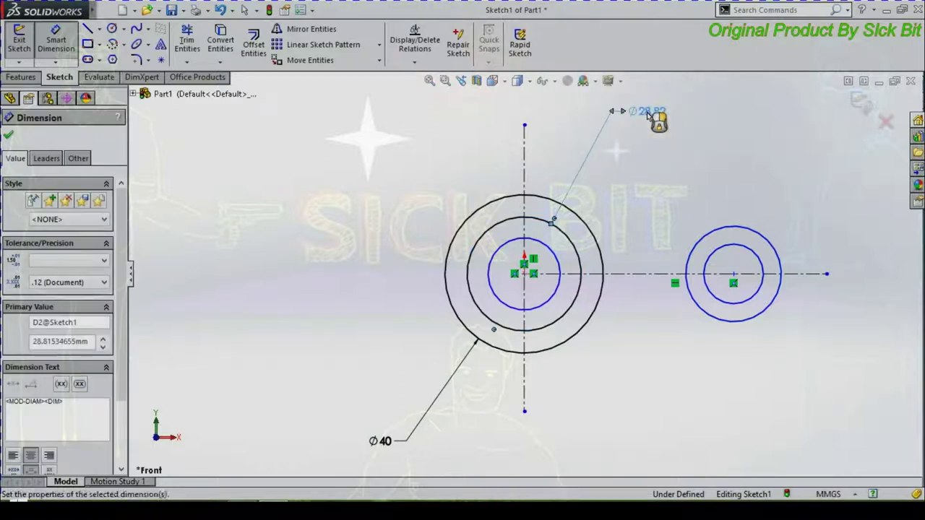
{"action": "left_click", "coordinate": [558, 264]}
{"action": "left_click", "coordinate": [726, 116]}
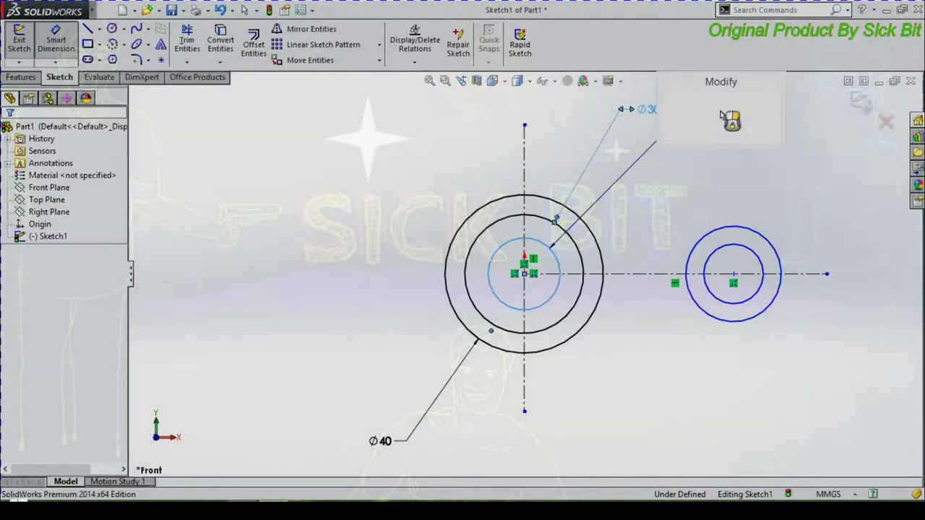
{"action": "type", "text": "20"}
{"action": "key", "text": "Return"}
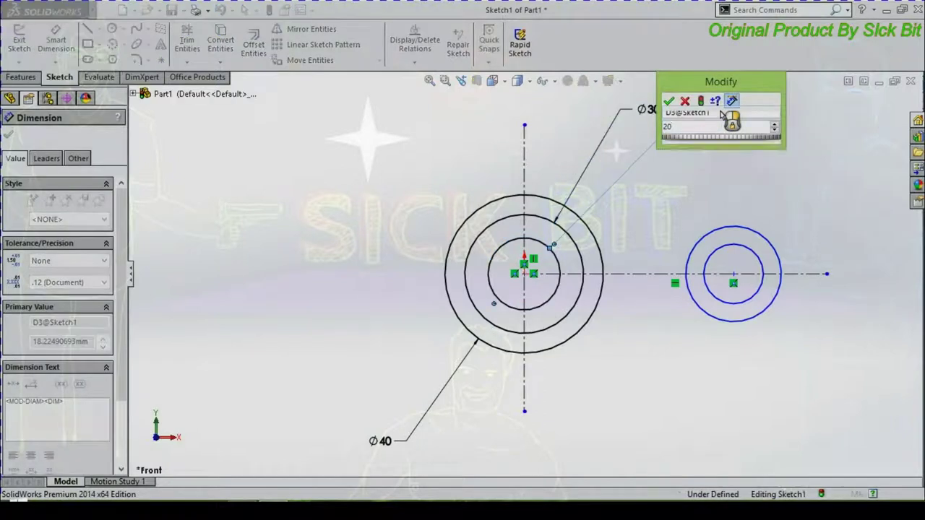
- Dimension the right-hand circle pair as Ø20 and Ø10
{"action": "left_click", "coordinate": [745, 227]}
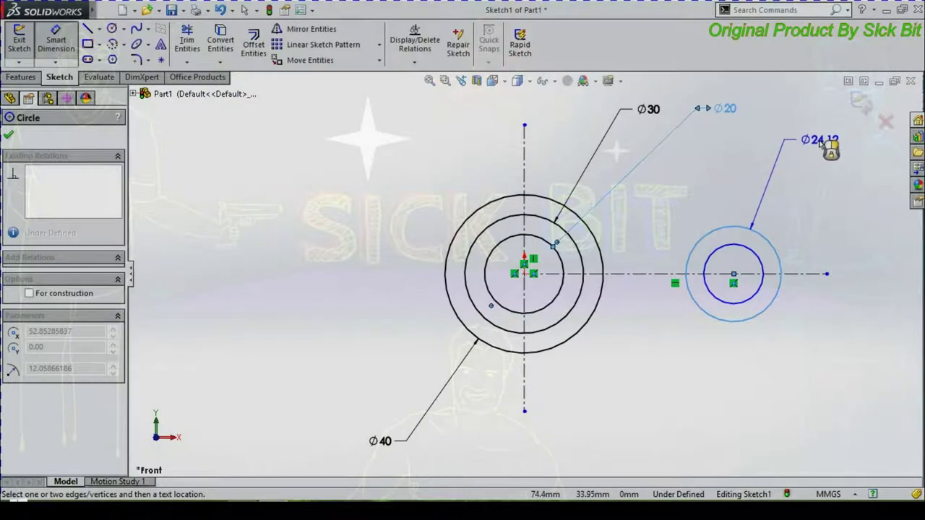
{"action": "left_click", "coordinate": [820, 137]}
{"action": "type", "text": "20"}
{"action": "key", "text": "Return"}
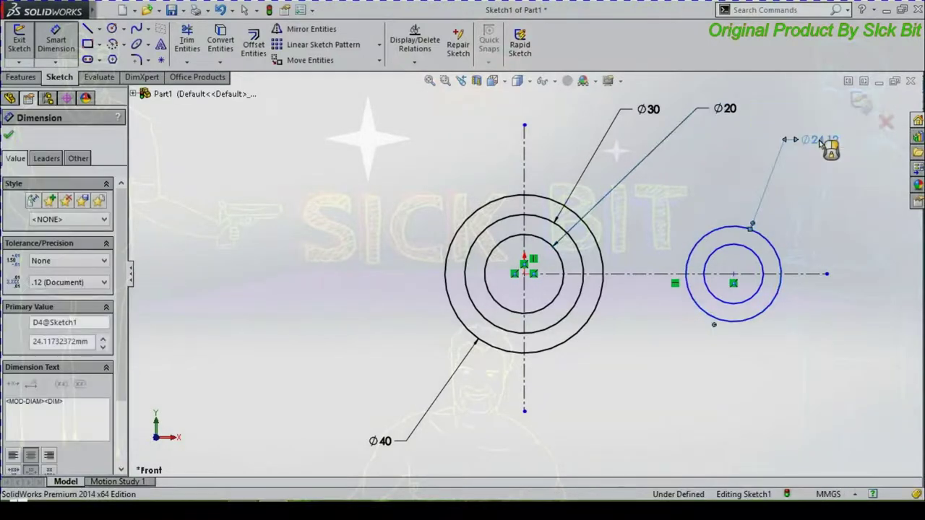
{"action": "left_click", "coordinate": [750, 305]}
{"action": "left_click", "coordinate": [855, 439]}
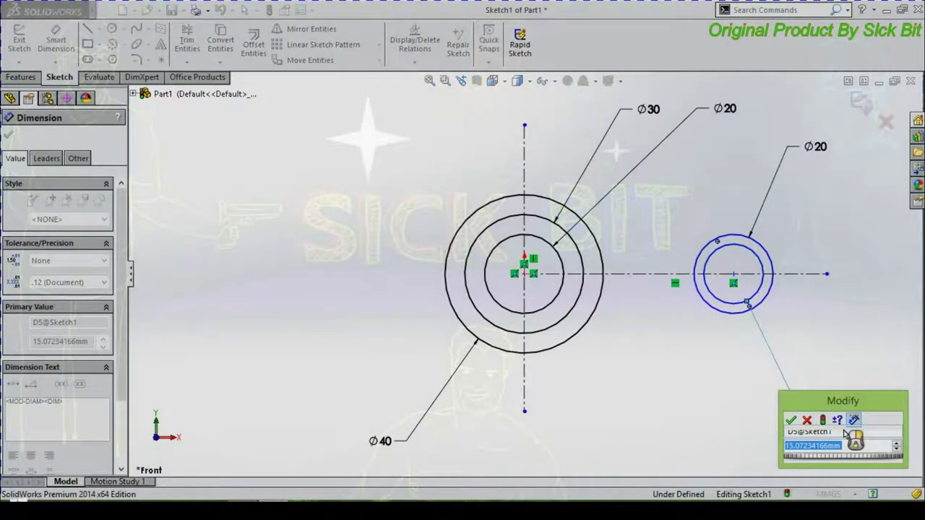
{"action": "type", "text": "10"}
{"action": "key", "text": "Return"}
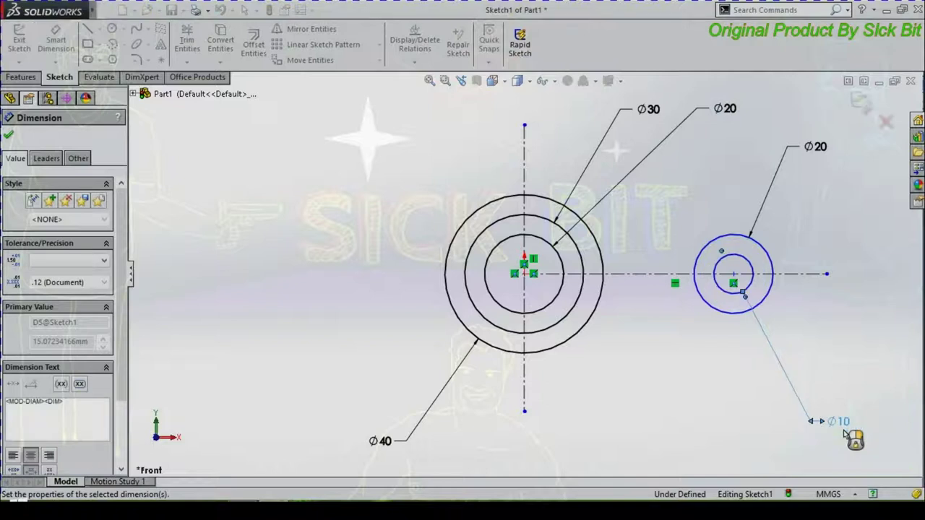
{"action": "left_click", "coordinate": [709, 396]}
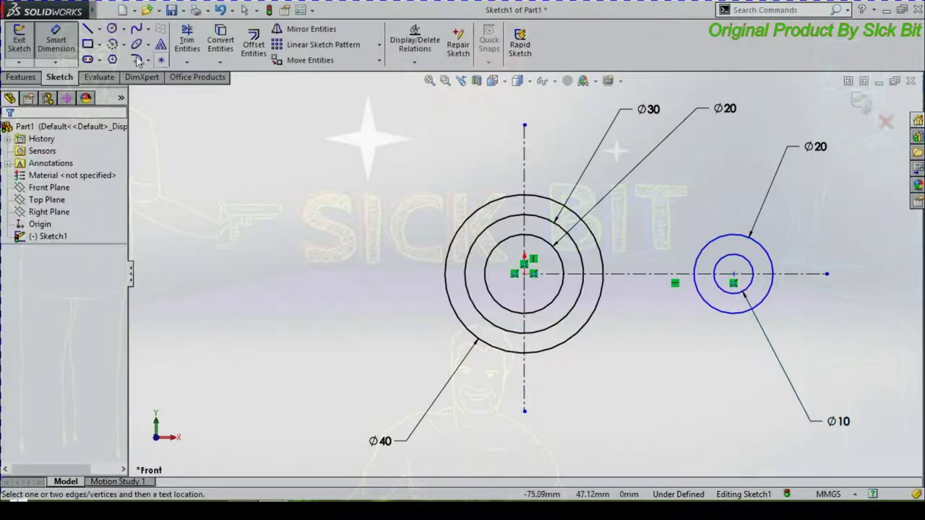
- Draw a slanted line above the circles and make it tangent to the Ø40 central circle
{"action": "left_click", "coordinate": [87, 28]}
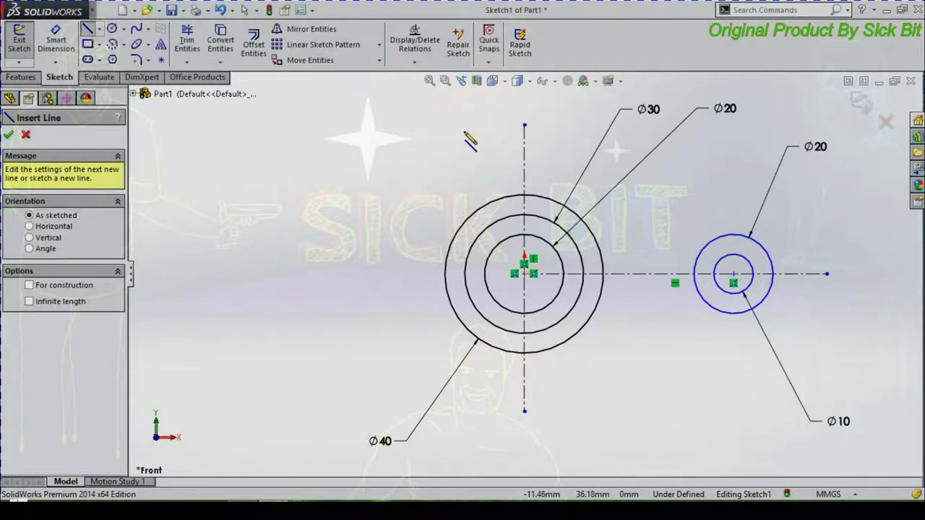
{"action": "left_click", "coordinate": [466, 134]}
{"action": "left_click", "coordinate": [798, 232]}
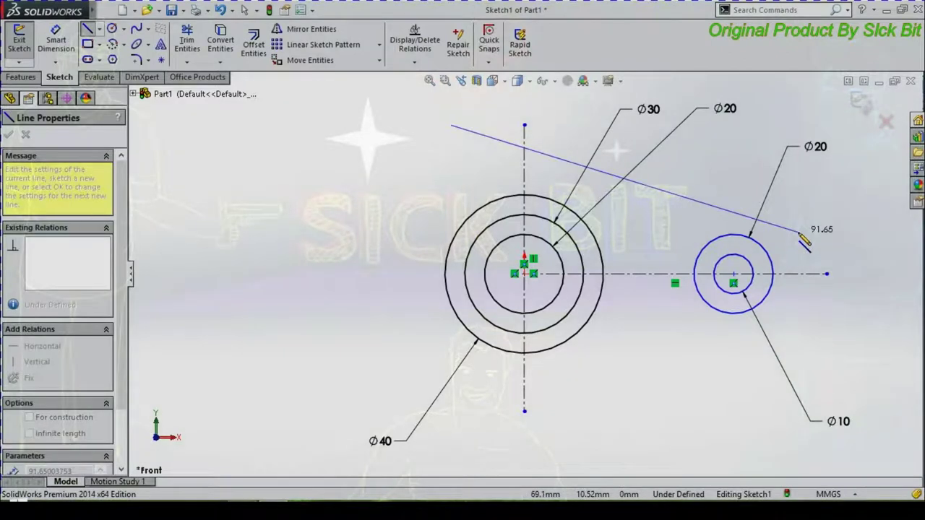
{"action": "key", "text": "Escape"}
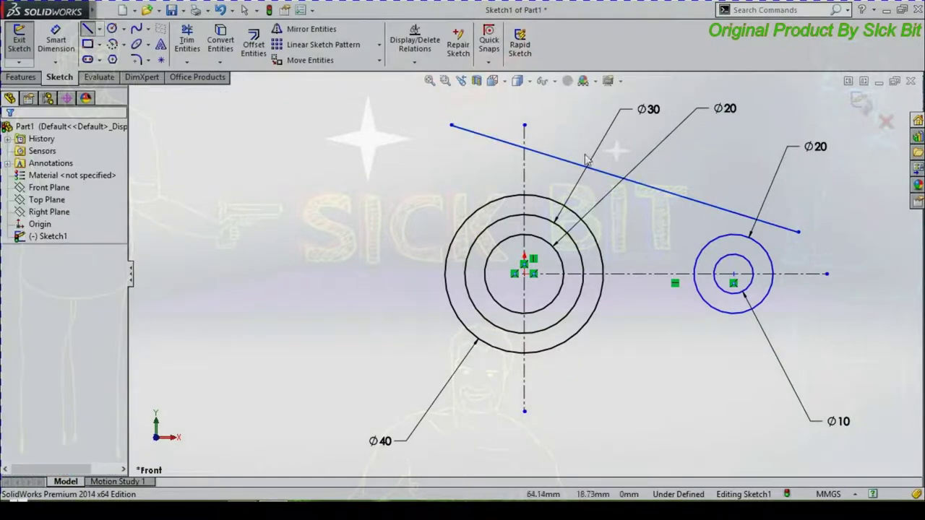
{"action": "left_click", "coordinate": [416, 65]}
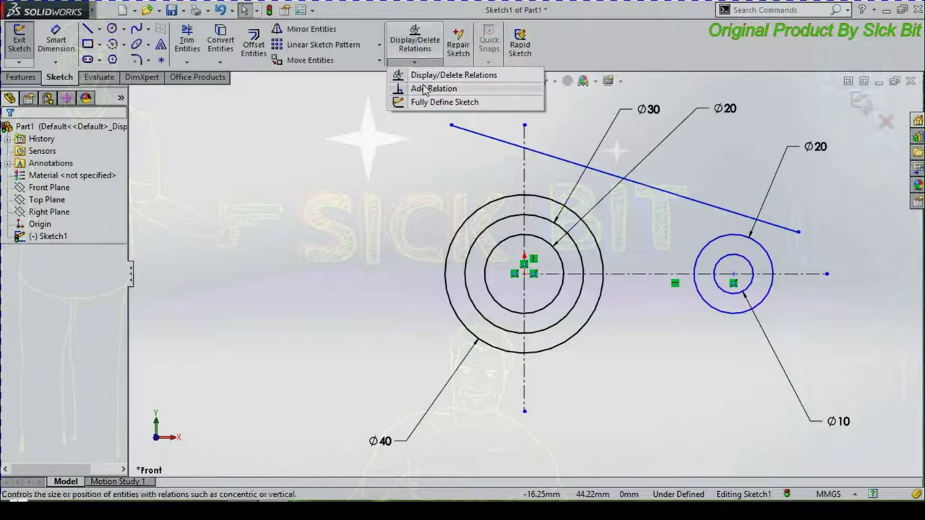
{"action": "left_click", "coordinate": [417, 89]}
{"action": "left_click", "coordinate": [470, 131]}
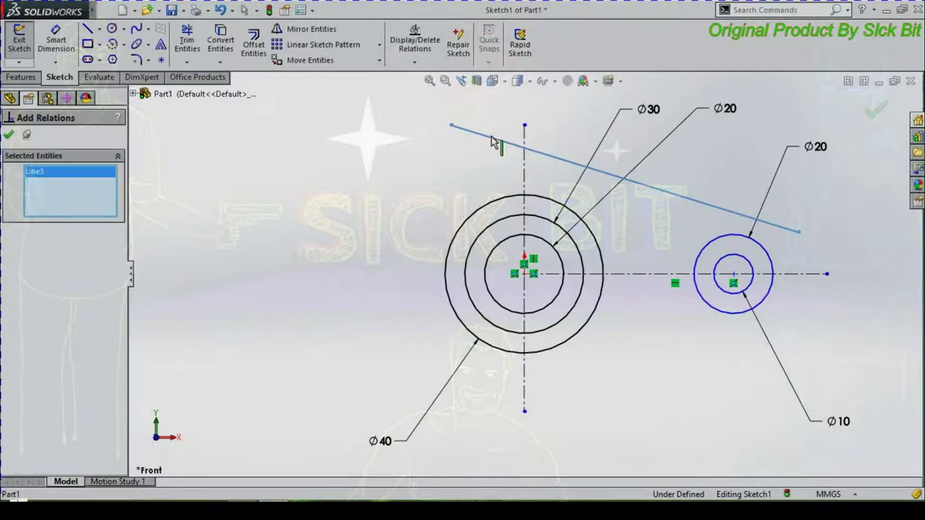
{"action": "left_click", "coordinate": [502, 198]}
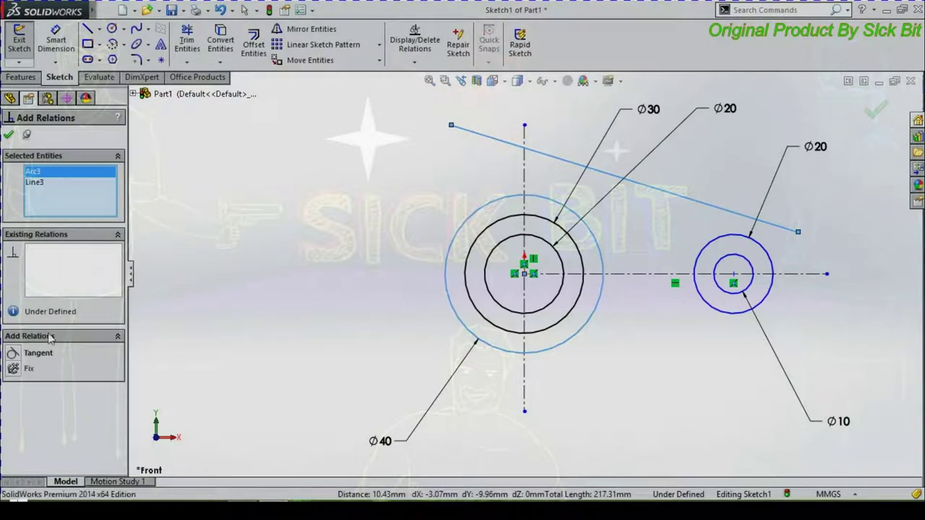
{"action": "left_click", "coordinate": [36, 356]}
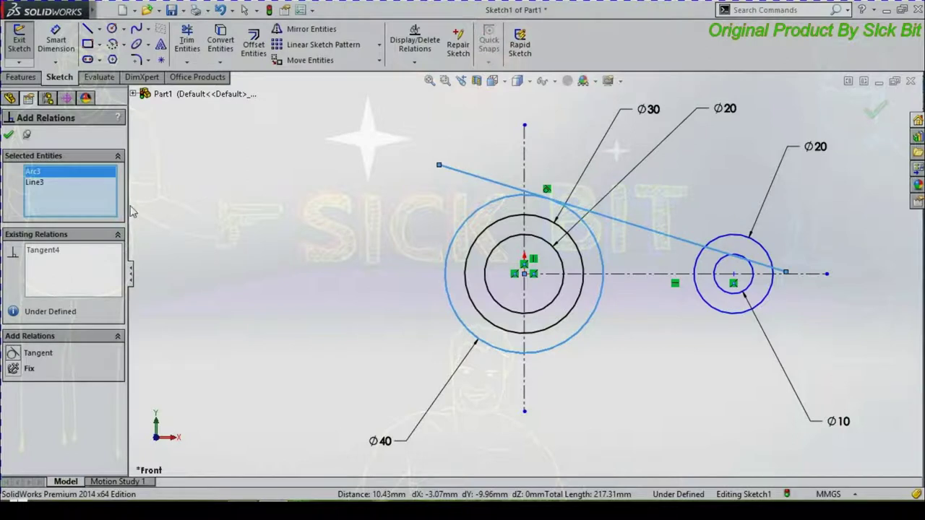
{"action": "key", "text": "Escape"}
- Add a Tangent relation between that line and the right Ø20 boss circle
{"action": "left_click", "coordinate": [414, 62]}
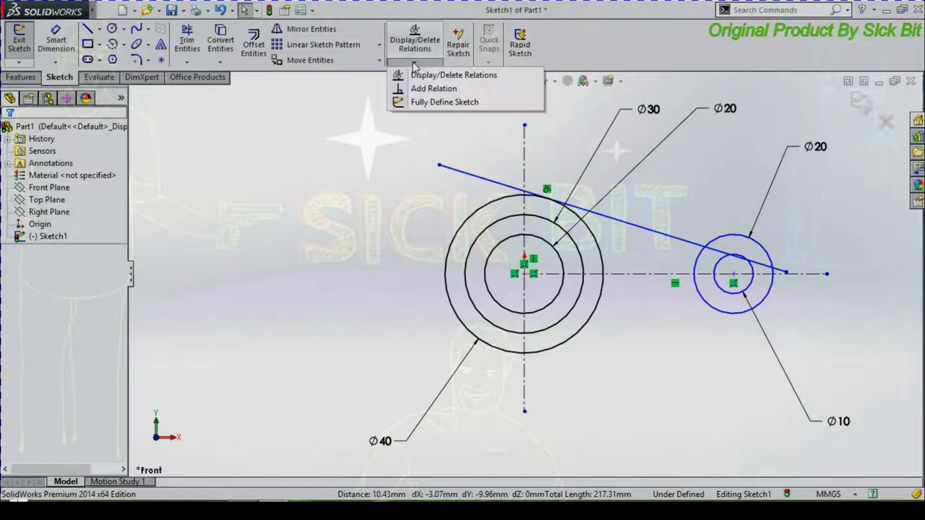
{"action": "left_click", "coordinate": [434, 88]}
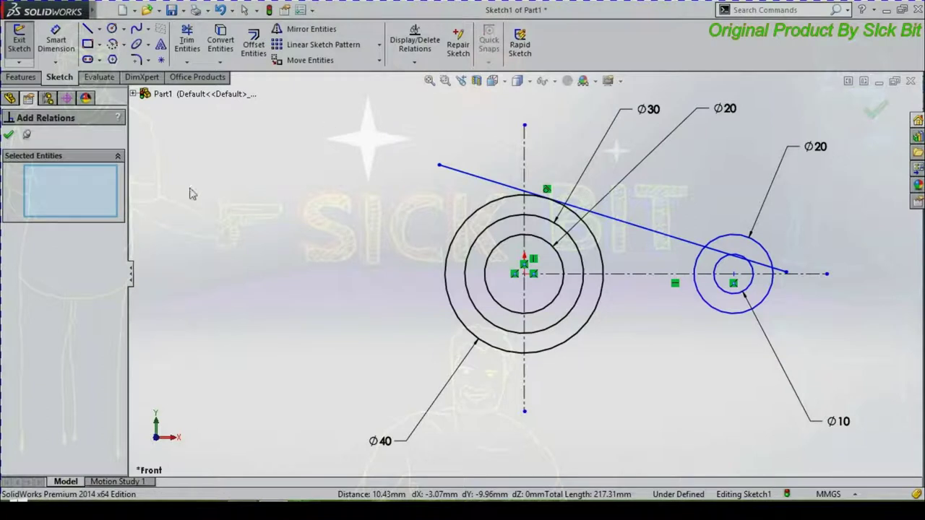
{"action": "left_click", "coordinate": [685, 249]}
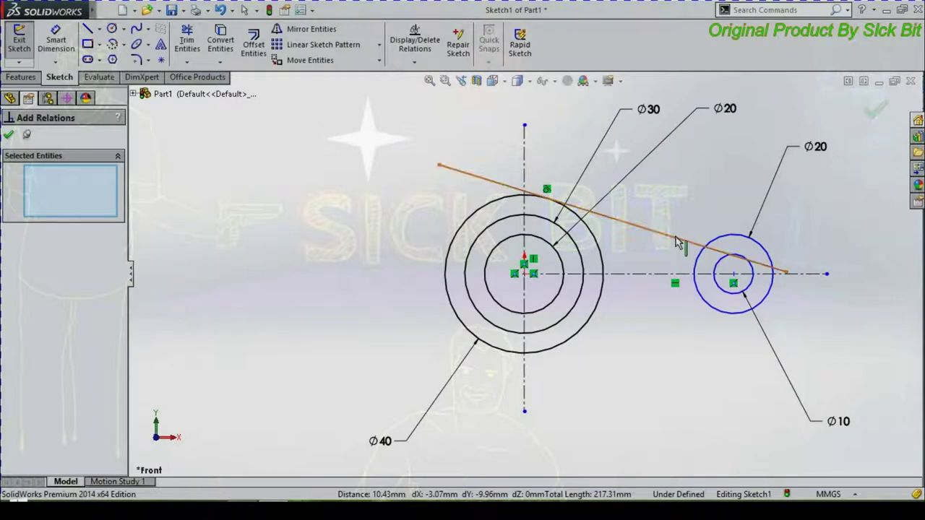
{"action": "left_click", "coordinate": [739, 235]}
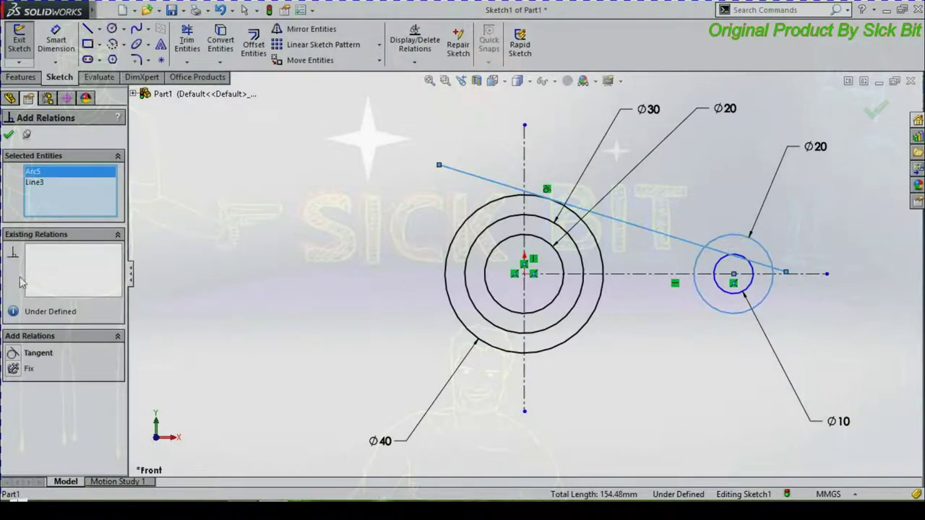
{"action": "left_click", "coordinate": [37, 353]}
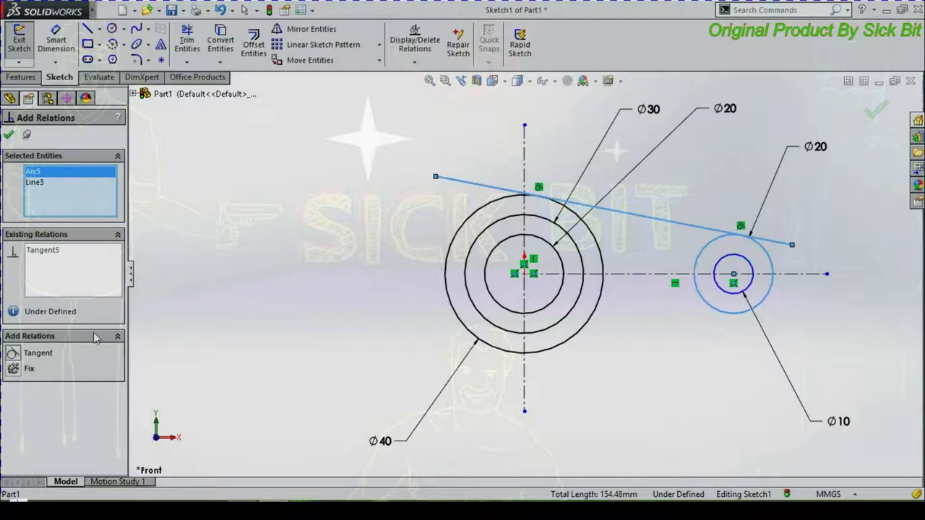
{"action": "left_click", "coordinate": [221, 268]}
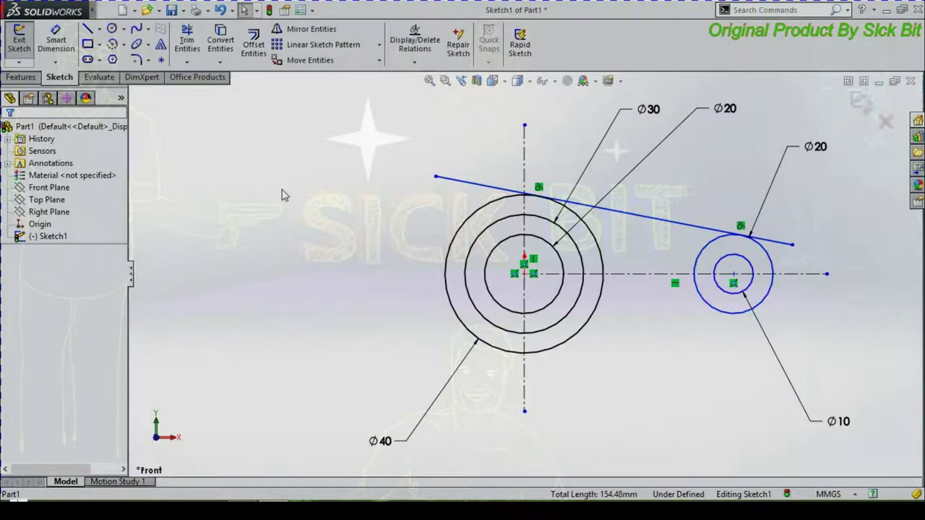
- Mirror the upper slanted line about the horizontal centreline to create the lower line
{"action": "left_click", "coordinate": [295, 33]}
{"action": "left_click", "coordinate": [60, 312]}
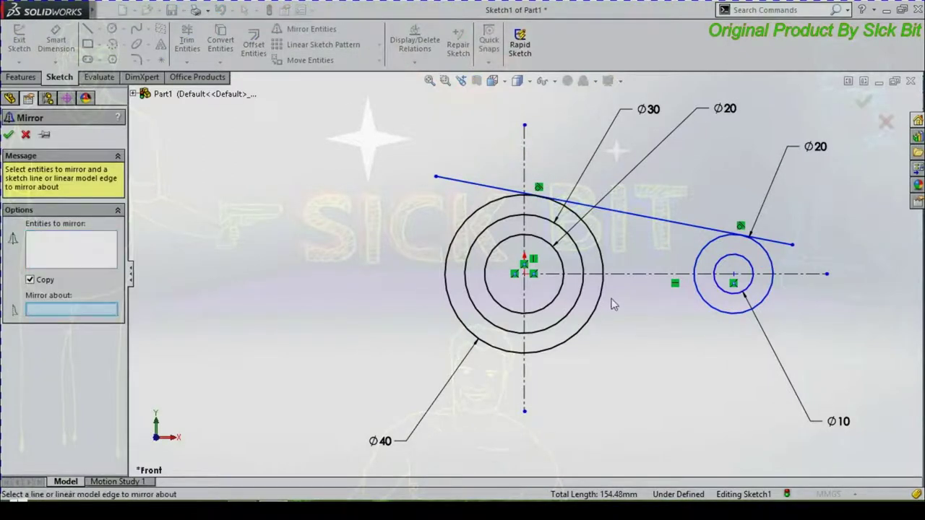
{"action": "left_click", "coordinate": [633, 275]}
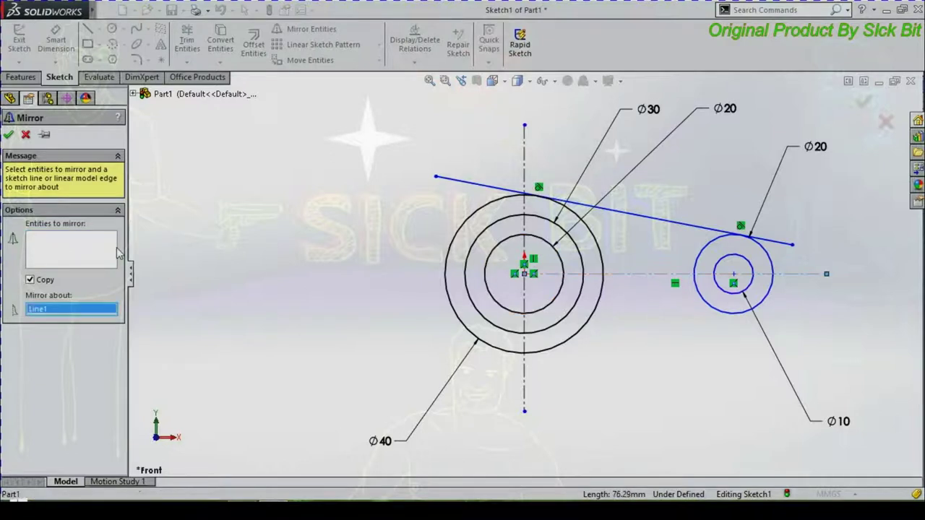
{"action": "left_click", "coordinate": [669, 223]}
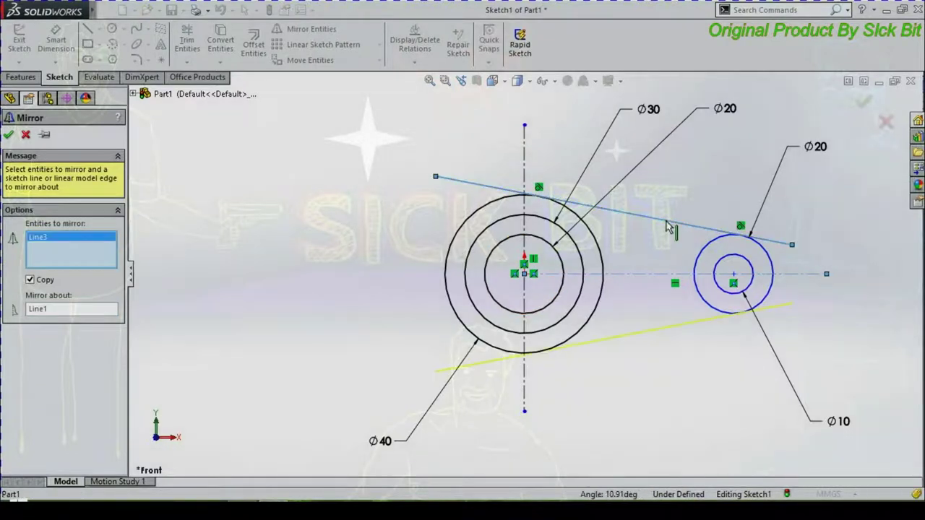
{"action": "key", "text": "Return"}
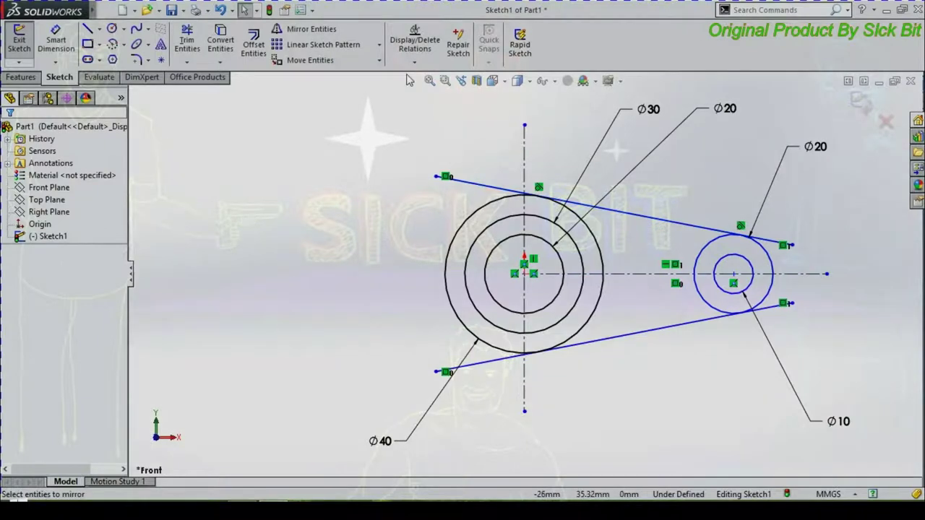
- Mirror the right boss circles and both tangent lines to the left about the vertical centreline
{"action": "left_click", "coordinate": [330, 33]}
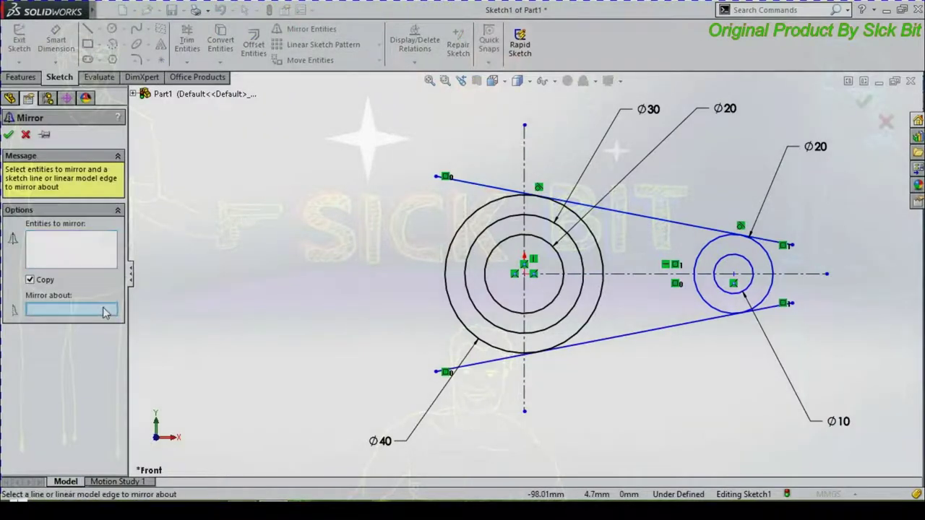
{"action": "left_click", "coordinate": [524, 154]}
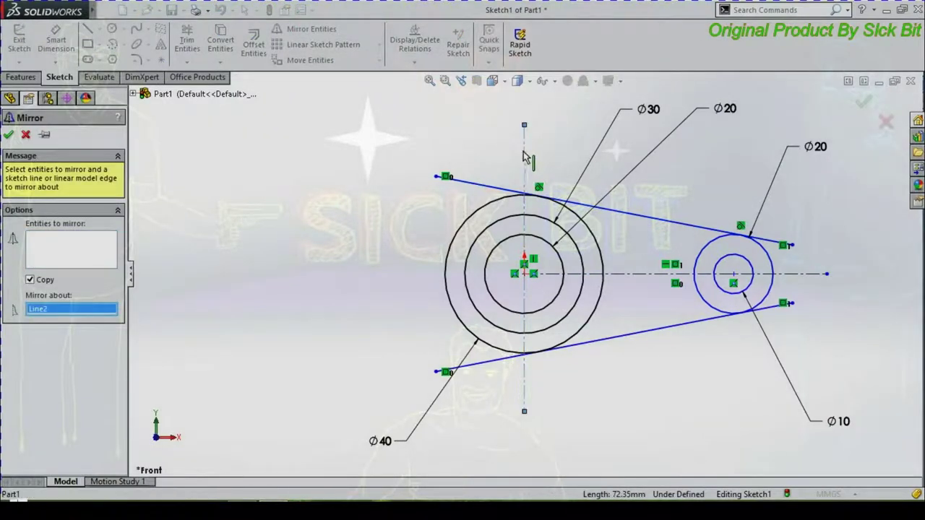
{"action": "left_click", "coordinate": [58, 242]}
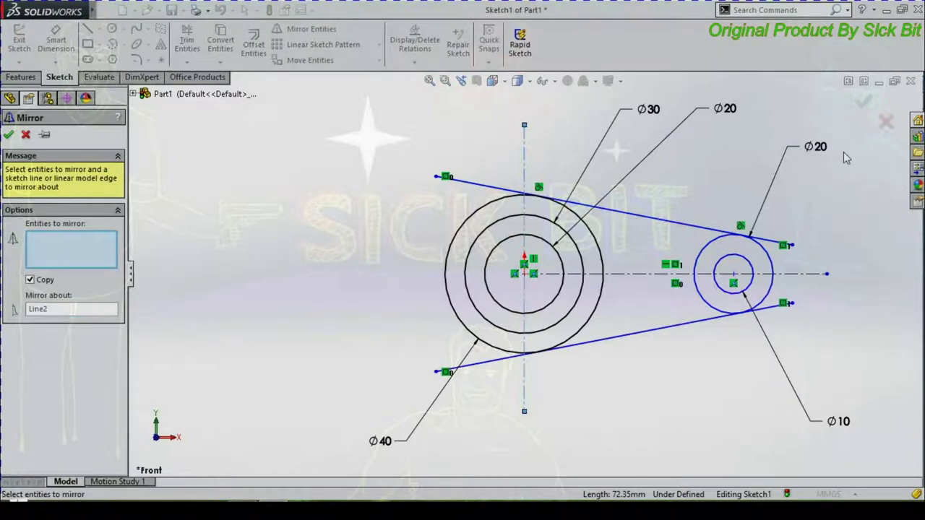
{"action": "left_click_drag", "start_coordinate": [795, 210], "coordinate": [620, 401]}
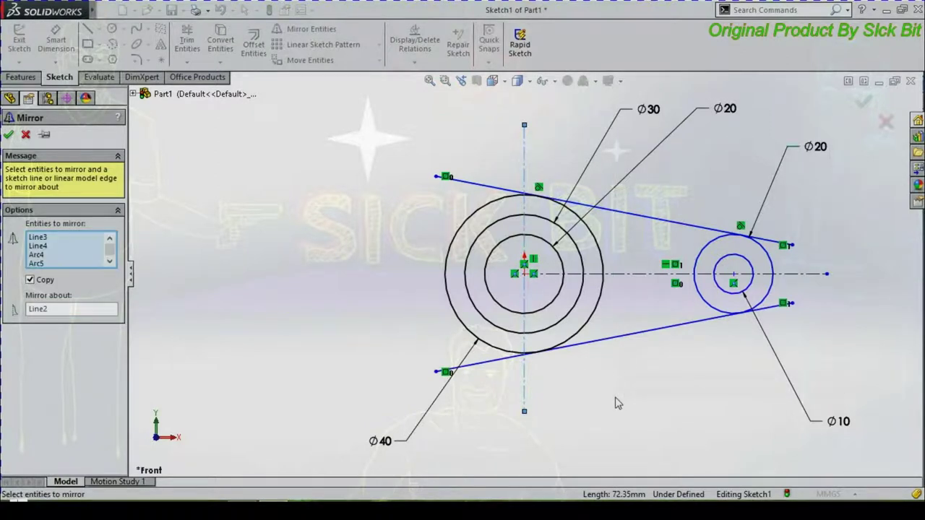
{"action": "key", "text": "Return"}
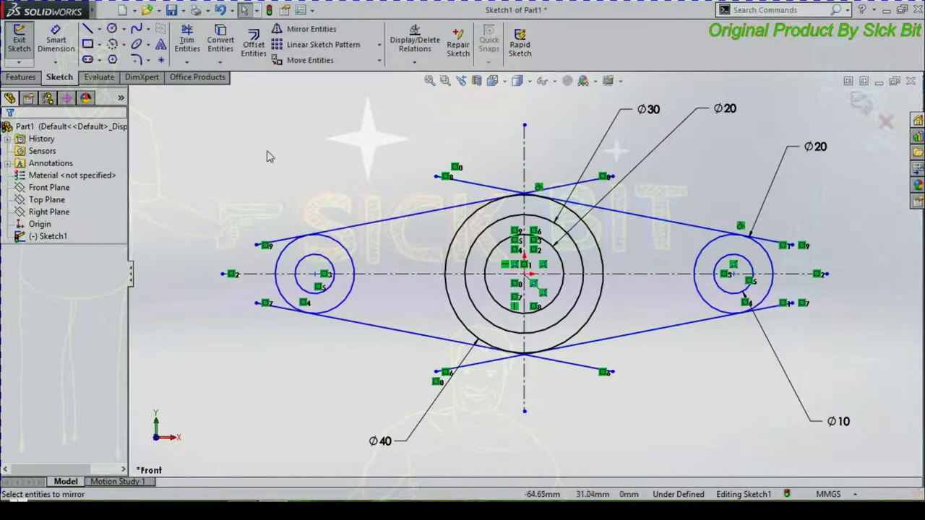
- Power-trim the overhanging ends of the tangent lines past the bosses and central circle
{"action": "left_click", "coordinate": [187, 39]}
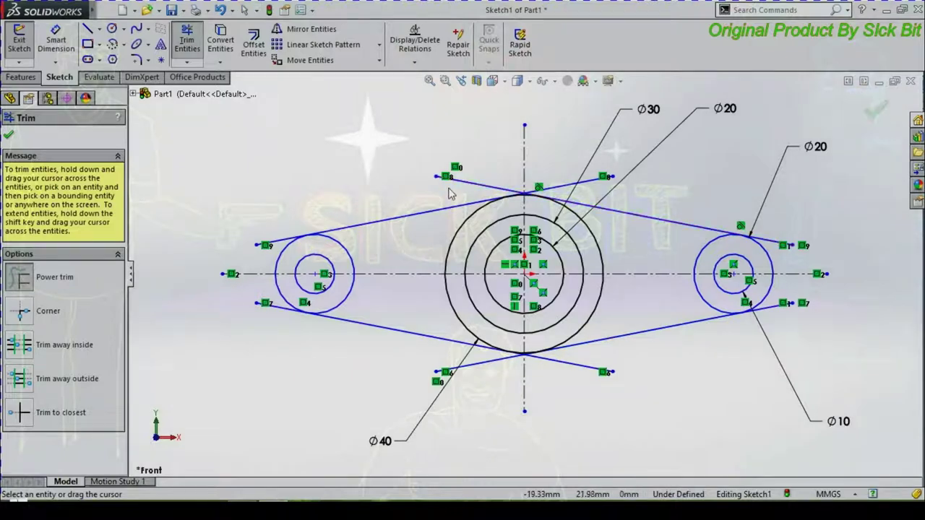
{"action": "left_click_drag", "start_coordinate": [450, 193], "coordinate": [576, 150]}
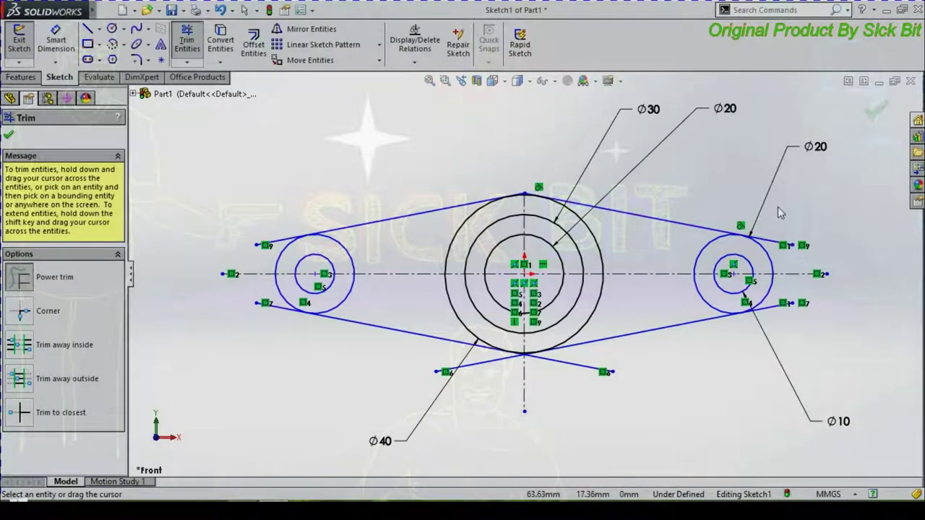
{"action": "left_click_drag", "start_coordinate": [778, 207], "coordinate": [791, 325]}
{"action": "left_click_drag", "start_coordinate": [242, 285], "coordinate": [271, 208]}
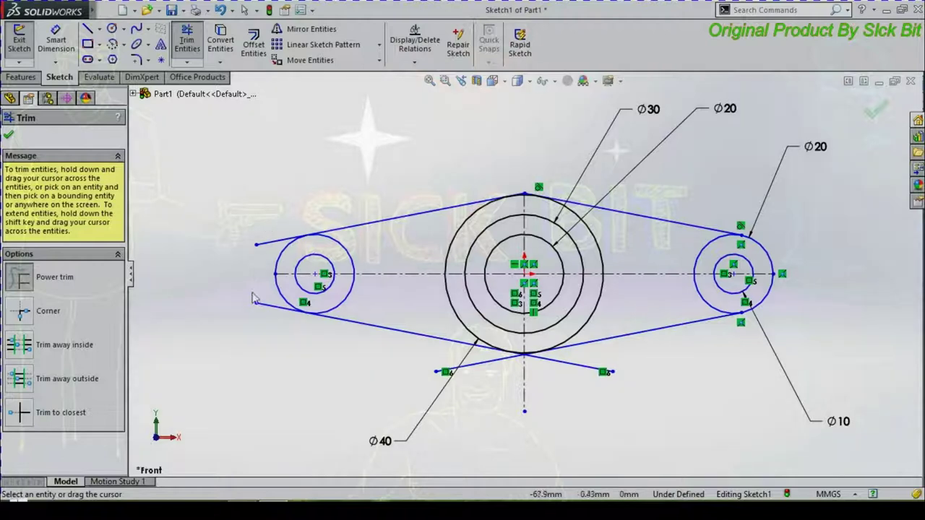
{"action": "left_click_drag", "start_coordinate": [276, 310], "coordinate": [269, 298]}
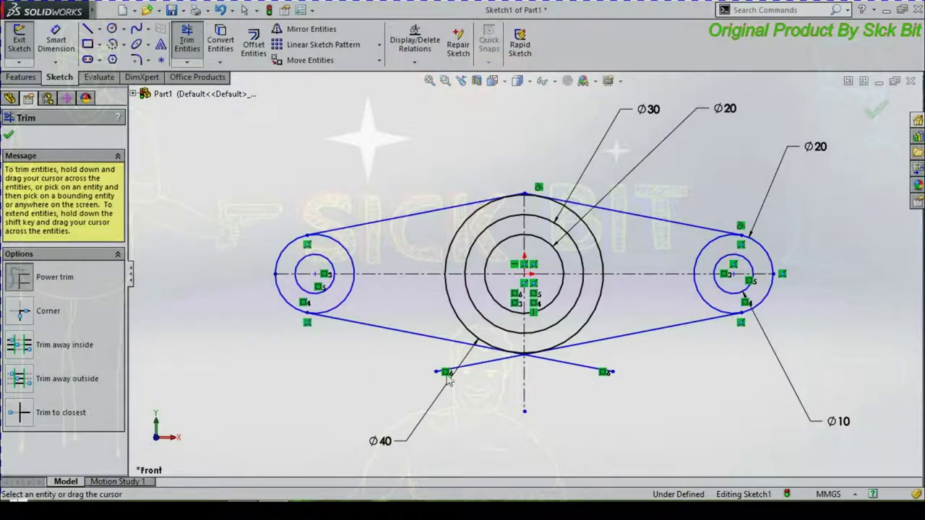
{"action": "left_click_drag", "start_coordinate": [477, 362], "coordinate": [597, 367]}
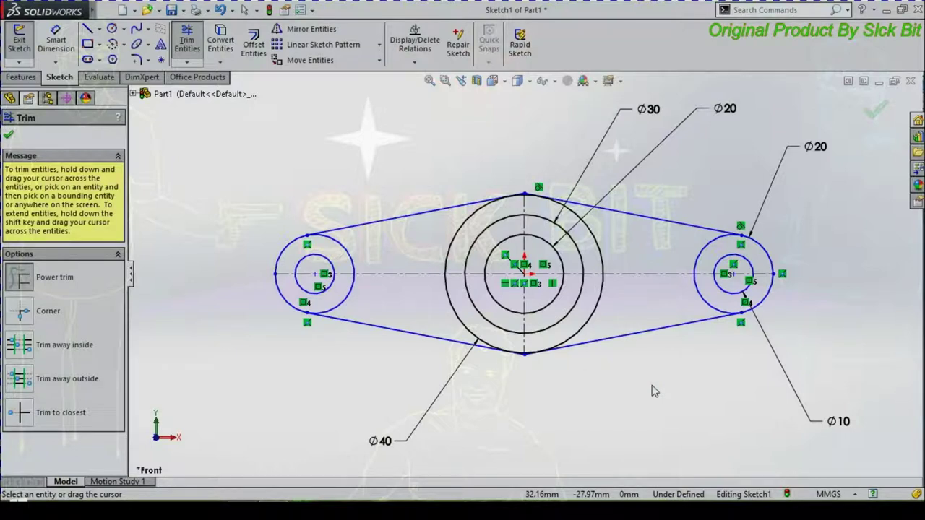
- Trim the inner arcs of the Ø40 circle and both Ø20 boss circles
{"action": "mouse_move", "coordinate": [619, 246]}
{"action": "left_mouse_down"}
{"action": "mouse_move", "coordinate": [496, 277]}
{"action": "mouse_move", "coordinate": [455, 249]}
{"action": "left_mouse_up"}
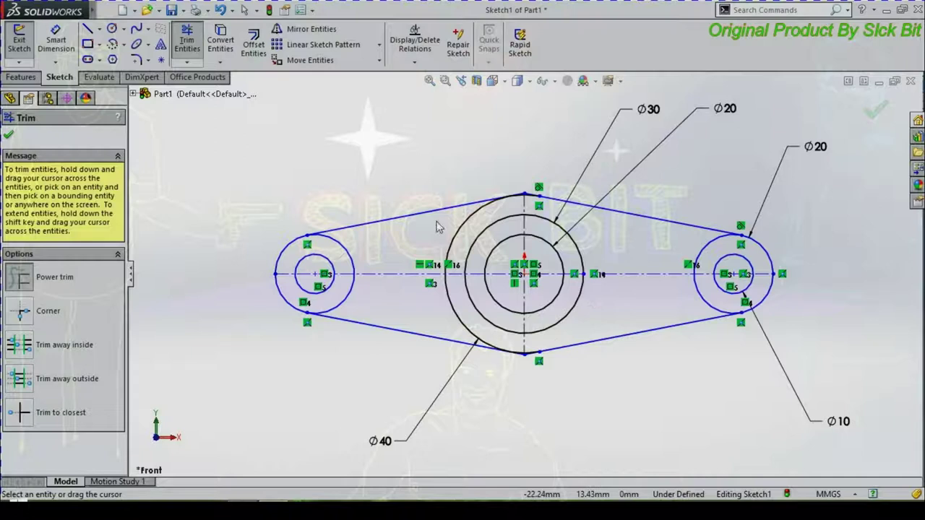
{"action": "left_click_drag", "start_coordinate": [460, 299], "coordinate": [501, 304]}
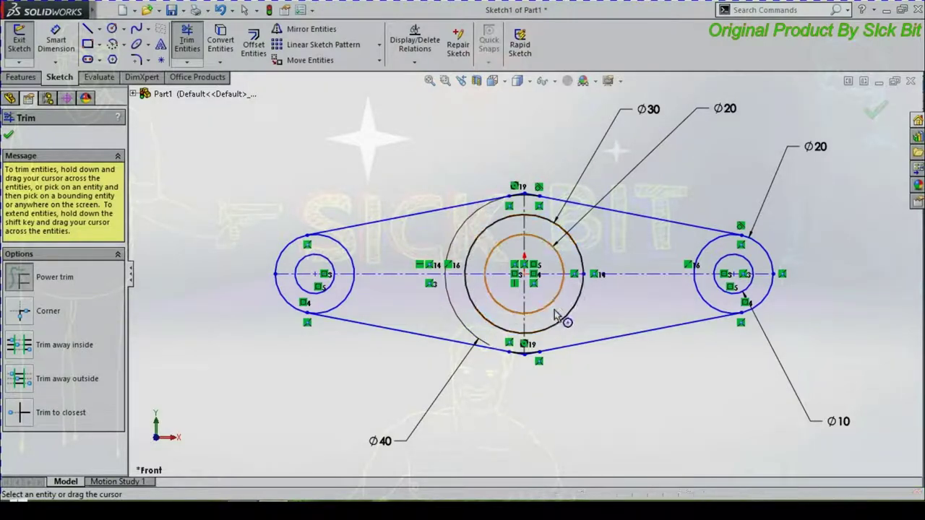
{"action": "left_click_drag", "start_coordinate": [705, 268], "coordinate": [688, 309]}
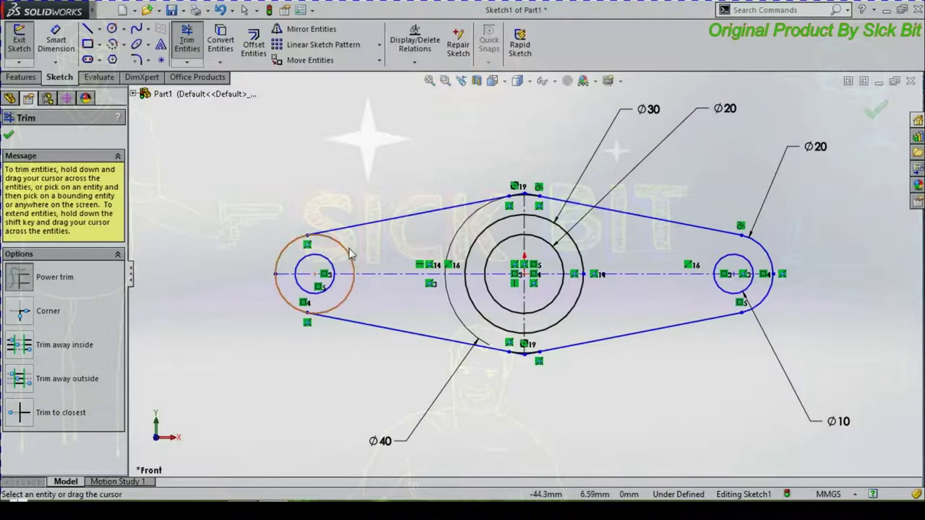
{"action": "left_click_drag", "start_coordinate": [361, 253], "coordinate": [350, 264]}
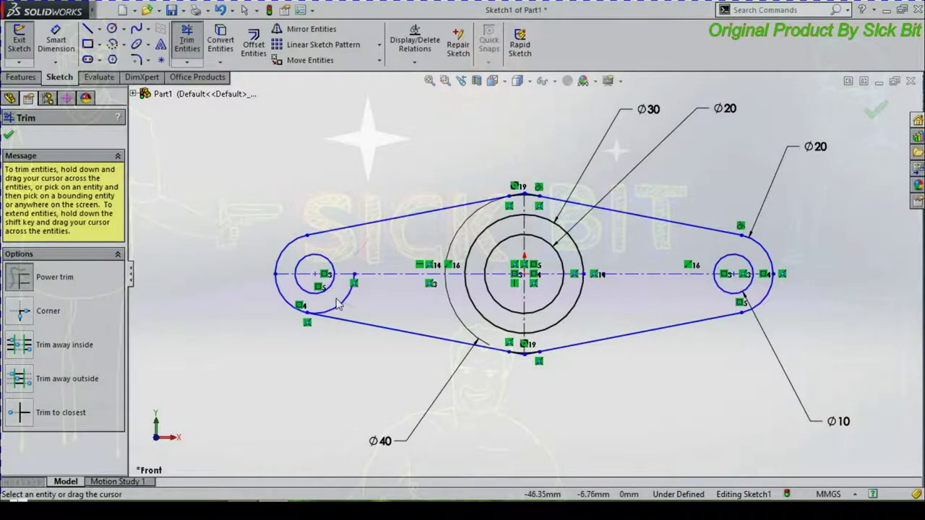
{"action": "left_click_drag", "start_coordinate": [337, 305], "coordinate": [357, 291]}
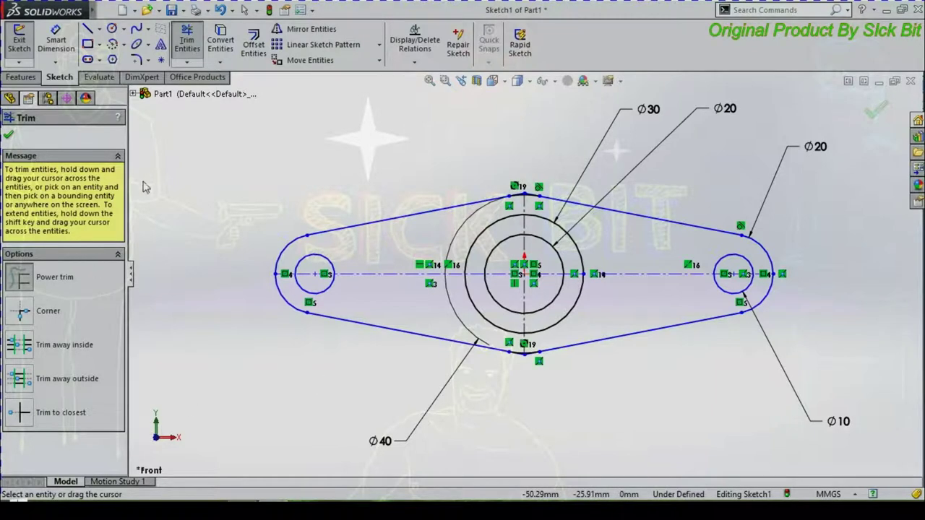
{"action": "key", "text": "Escape"}
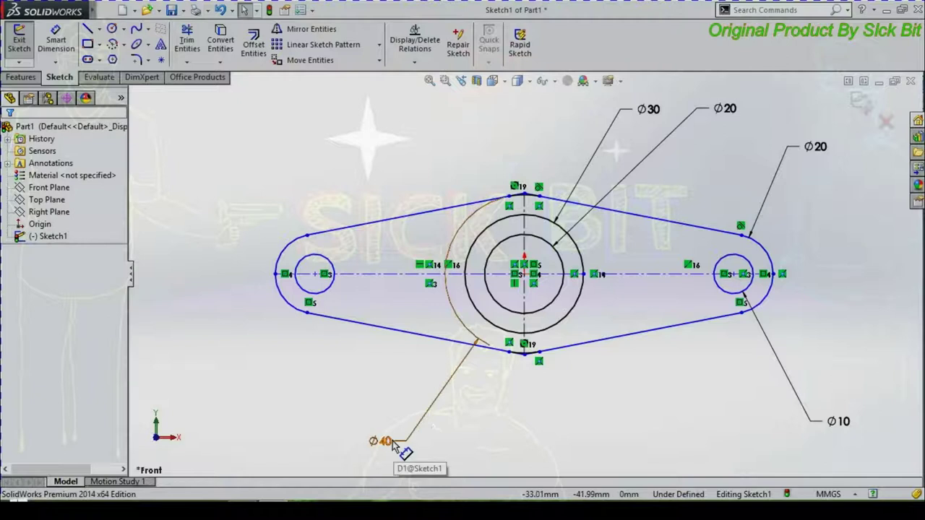
- Delete the Ø40 dimension with its leftover arc and examine the small bottom-vertex arc
{"action": "left_click", "coordinate": [392, 446]}
{"action": "key", "text": "Delete"}
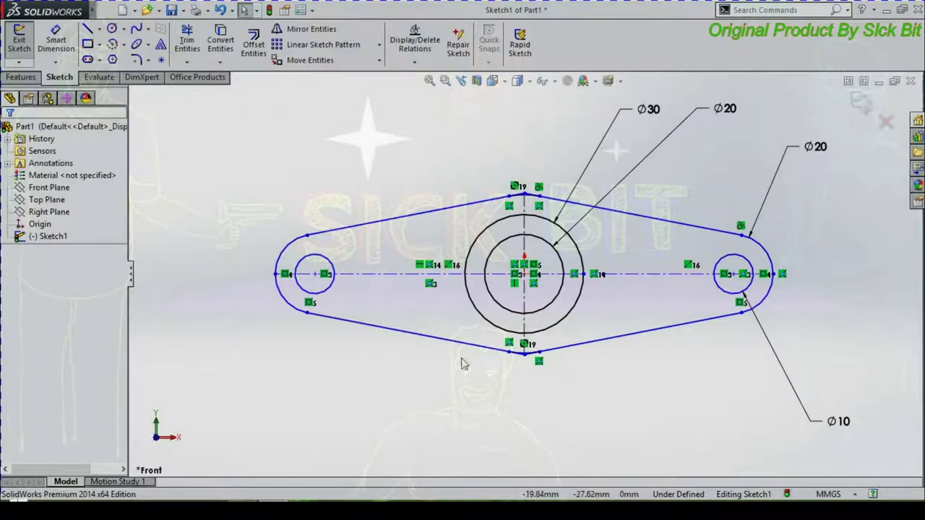
{"action": "left_click", "coordinate": [55, 40]}
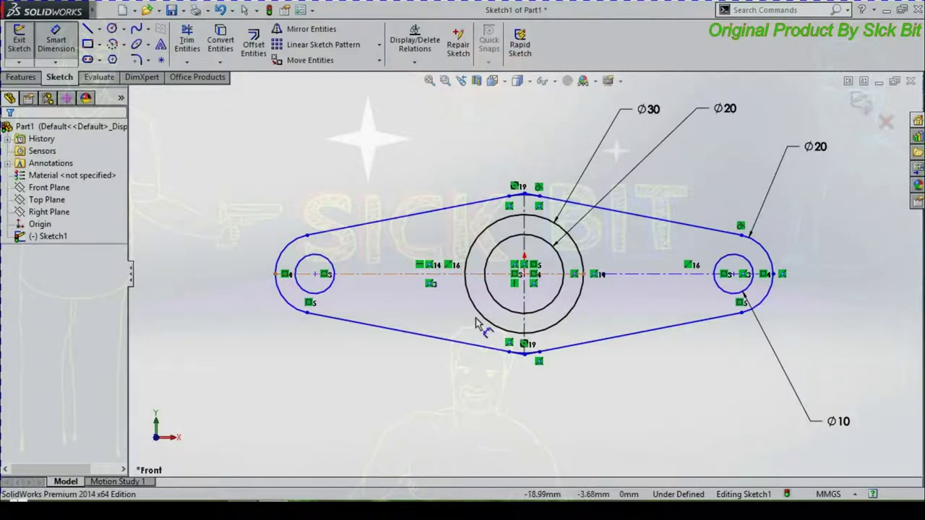
{"action": "left_click", "coordinate": [516, 372]}
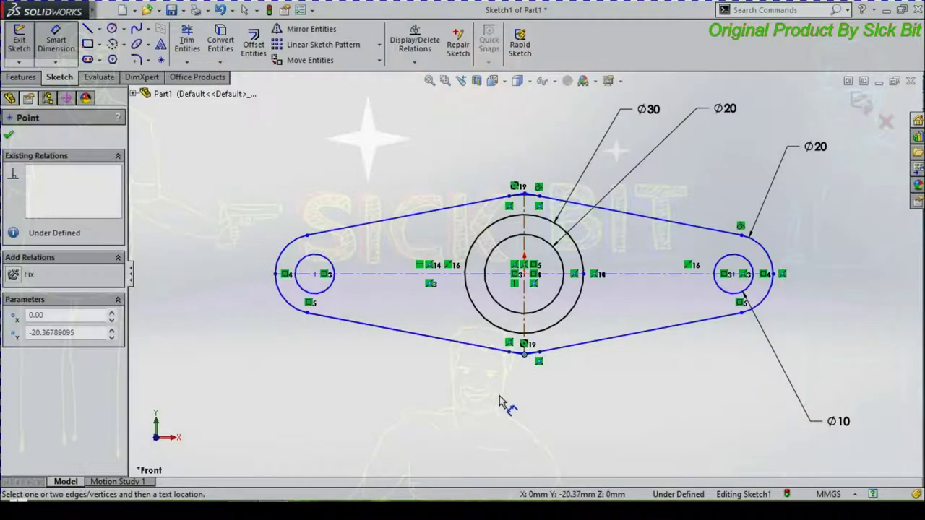
{"action": "left_click", "coordinate": [525, 354]}
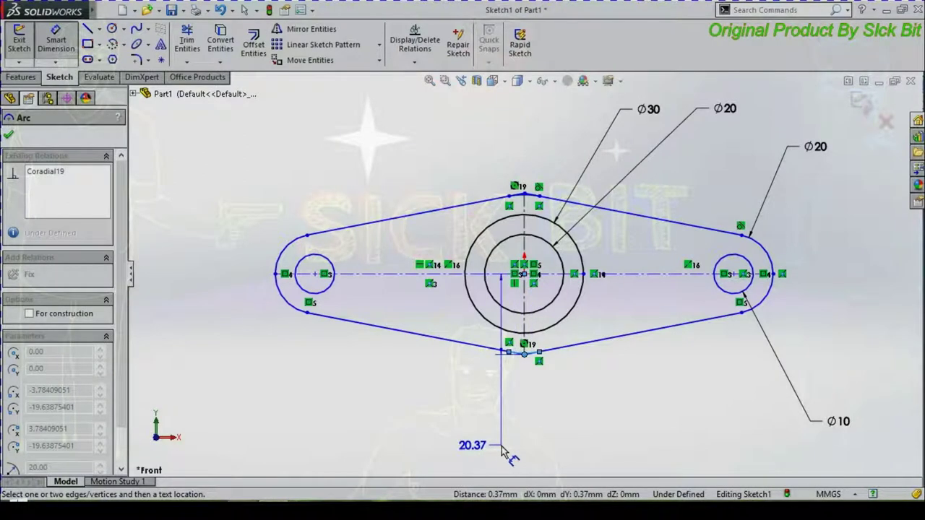
{"action": "key", "text": "Escape"}
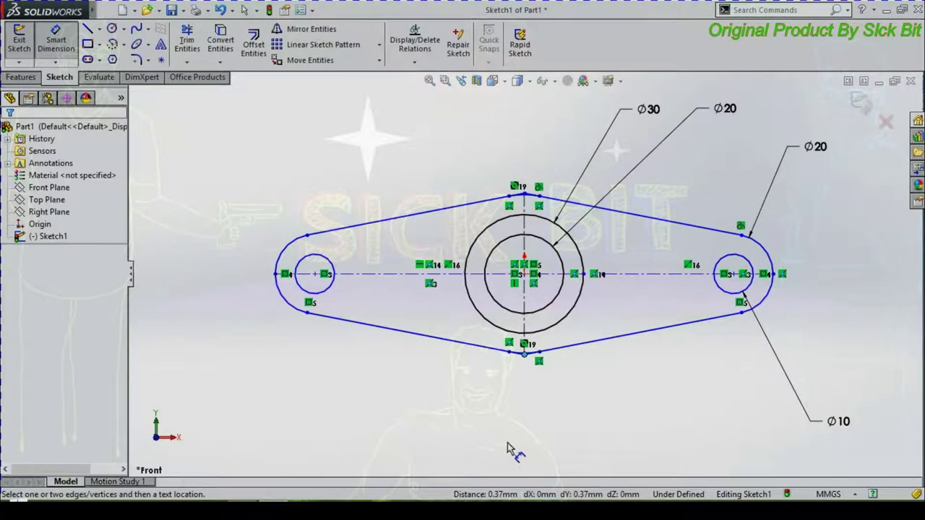
{"action": "scroll", "coordinate": [526, 378], "scroll_direction": "up", "scroll_amount": 1}
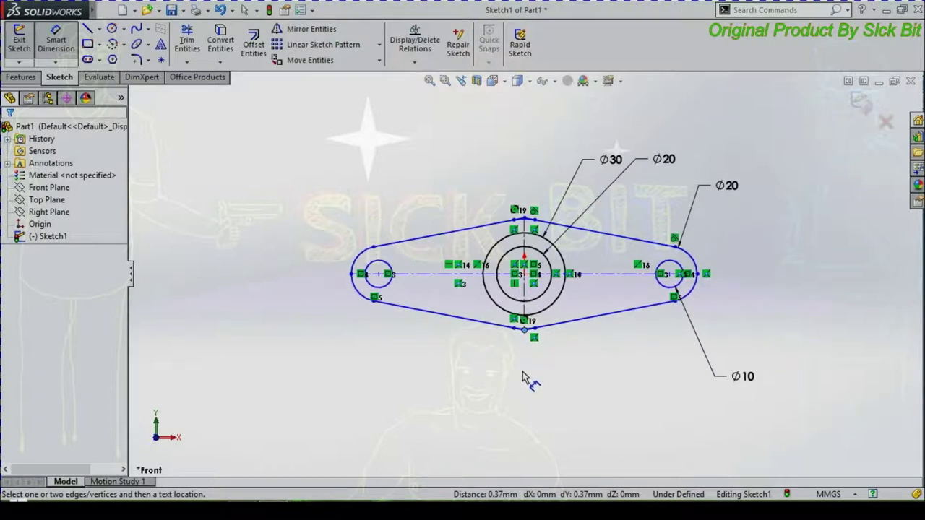
{"action": "scroll", "coordinate": [525, 377], "scroll_direction": "down", "scroll_amount": 4}
{"action": "scroll", "coordinate": [523, 377], "scroll_direction": "down", "scroll_amount": 2}
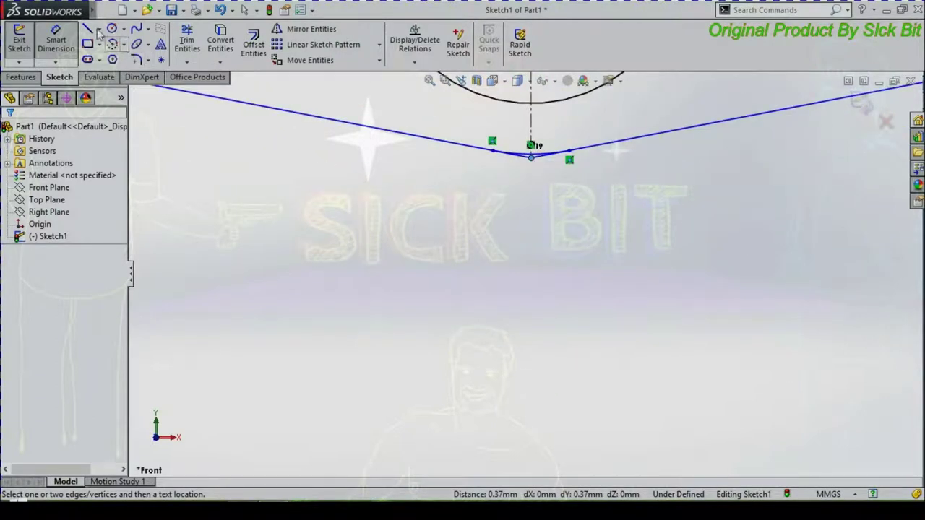
{"action": "left_click", "coordinate": [531, 155]}
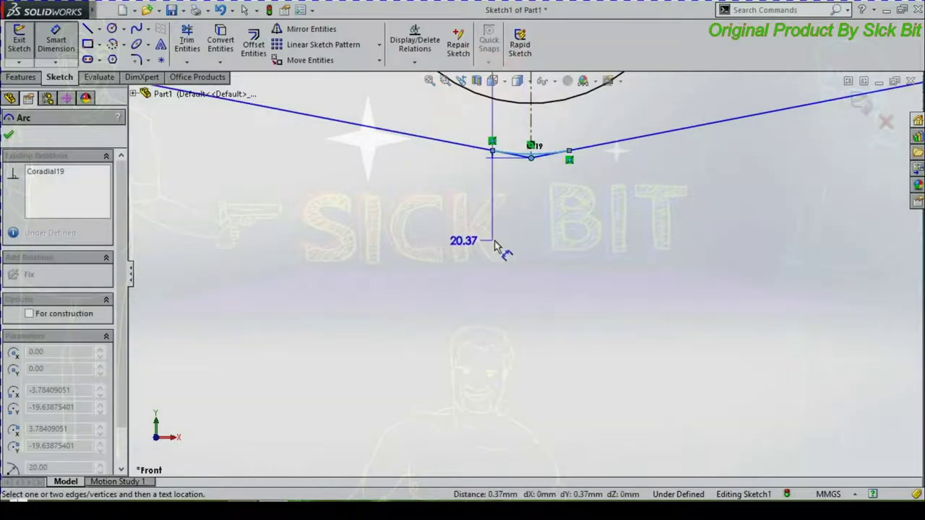
{"action": "key", "text": "Escape"}
{"action": "middle_click_drag", "start_coordinate": [526, 262], "coordinate": [549, 291], "text": "ctrl"}
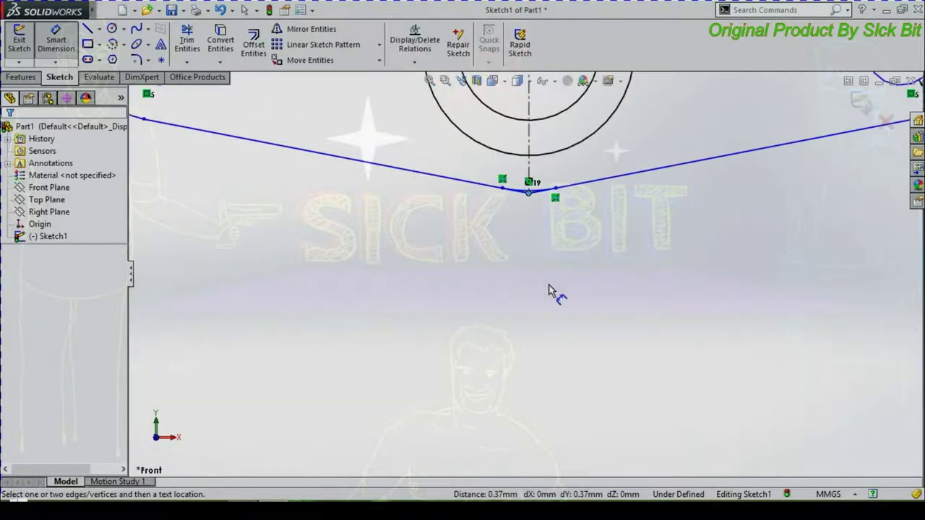
{"action": "scroll", "coordinate": [550, 291], "scroll_direction": "up", "scroll_amount": 1}
- Trim away the short stray segment at the bottom vertex of the outline
{"action": "left_click", "coordinate": [187, 40]}
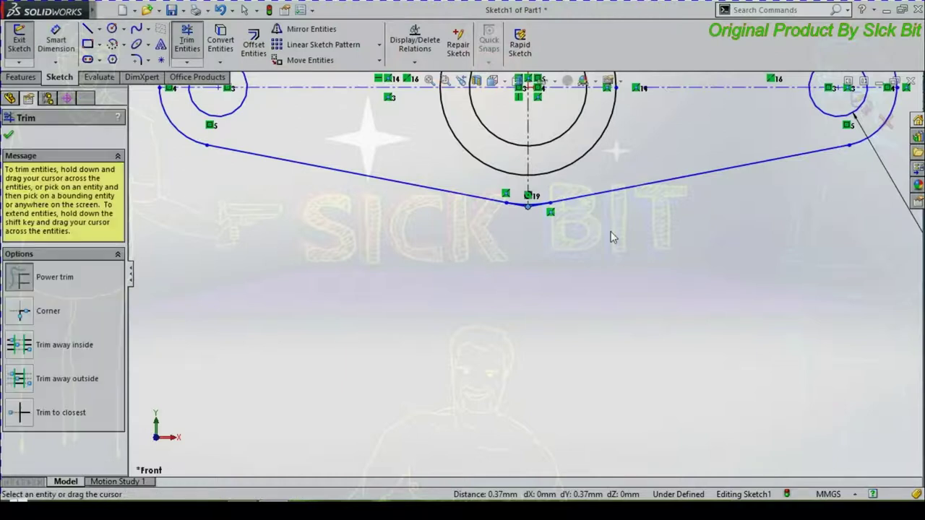
{"action": "scroll", "coordinate": [611, 237], "scroll_direction": "up", "scroll_amount": 3}
{"action": "scroll", "coordinate": [566, 265], "scroll_direction": "up", "scroll_amount": 2}
{"action": "scroll", "coordinate": [566, 264], "scroll_direction": "down", "scroll_amount": 5}
{"action": "scroll", "coordinate": [403, 243], "scroll_direction": "down", "scroll_amount": 2}
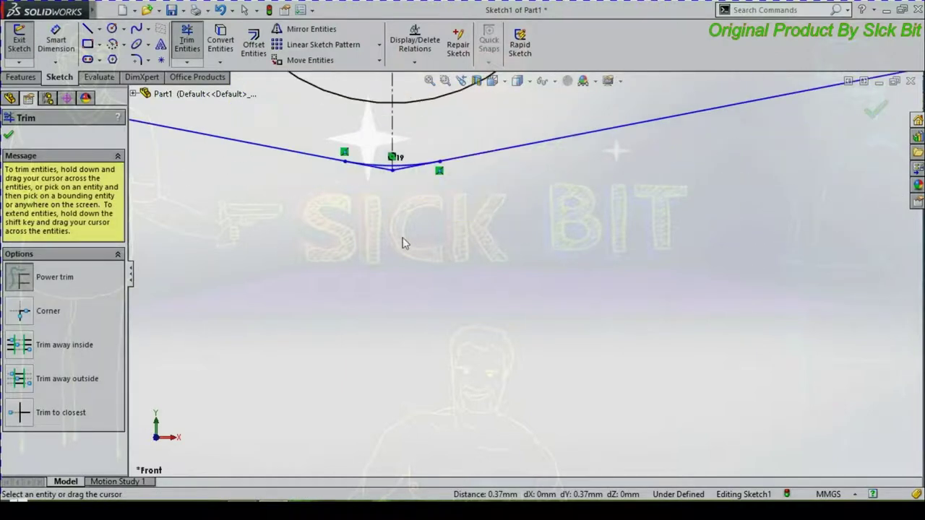
{"action": "left_click_drag", "start_coordinate": [391, 165], "coordinate": [392, 173]}
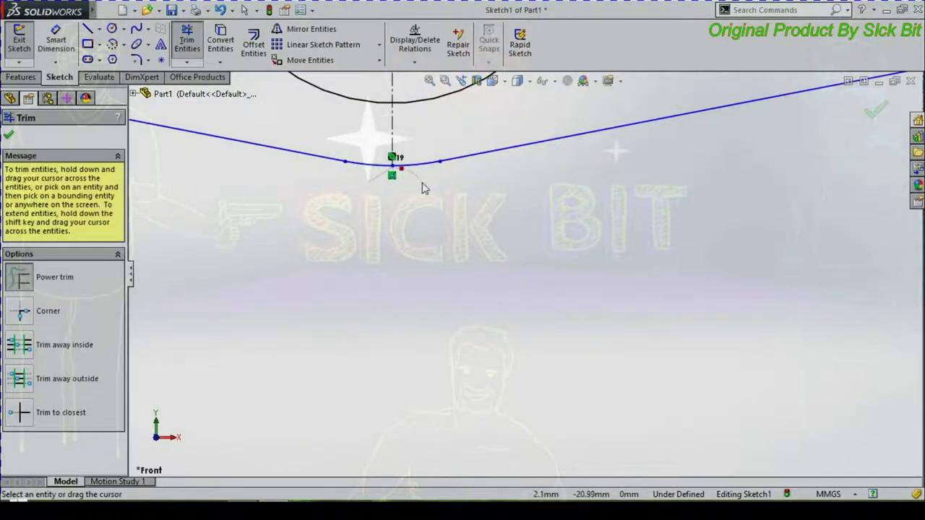
- Dimension the small bottom arc with an R20 radius placed below it
{"action": "left_click", "coordinate": [65, 36]}
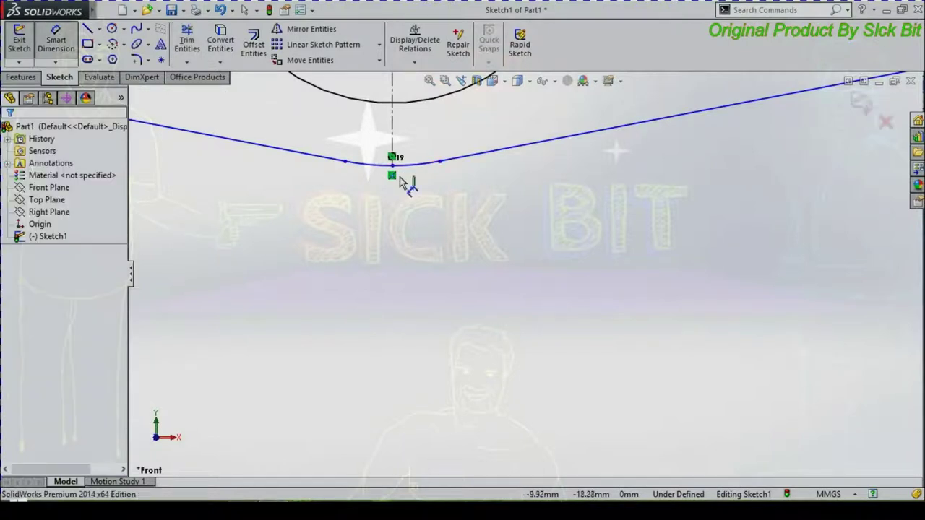
{"action": "left_click", "coordinate": [391, 166]}
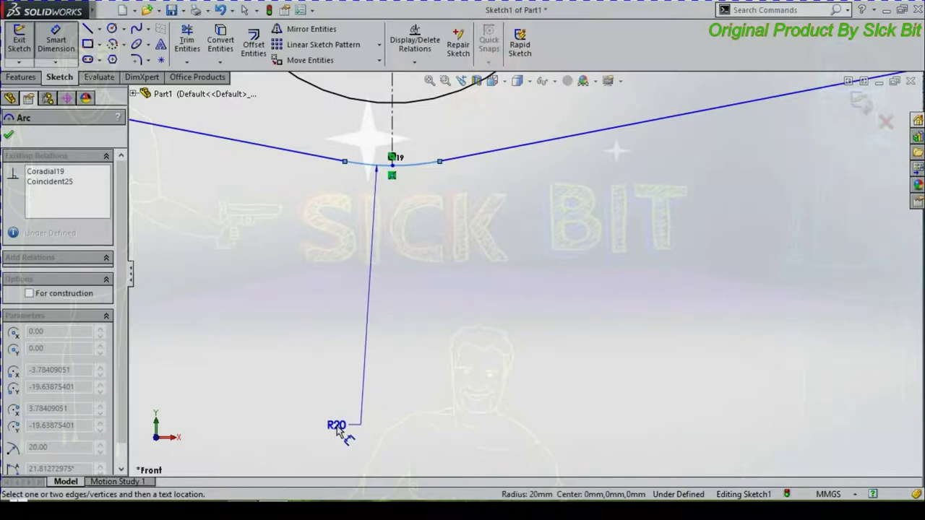
{"action": "left_click", "coordinate": [344, 379]}
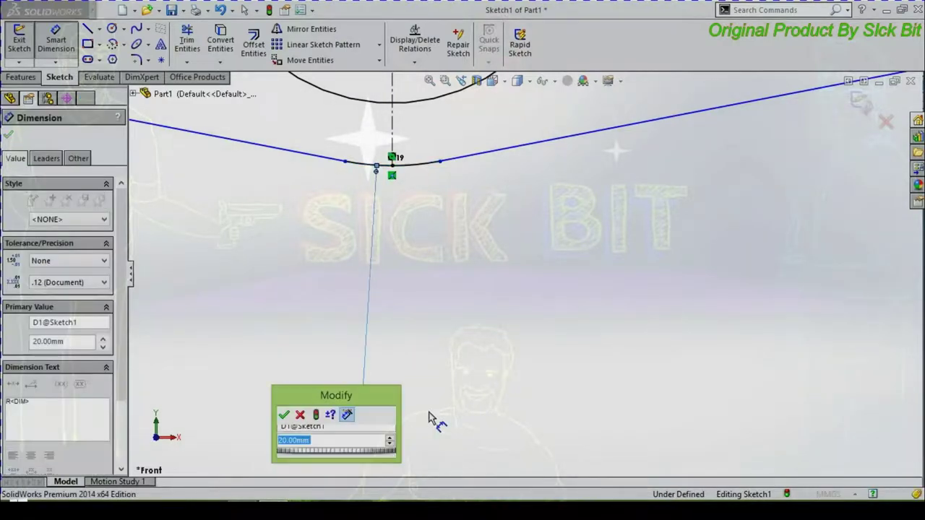
{"action": "key", "text": "Return"}
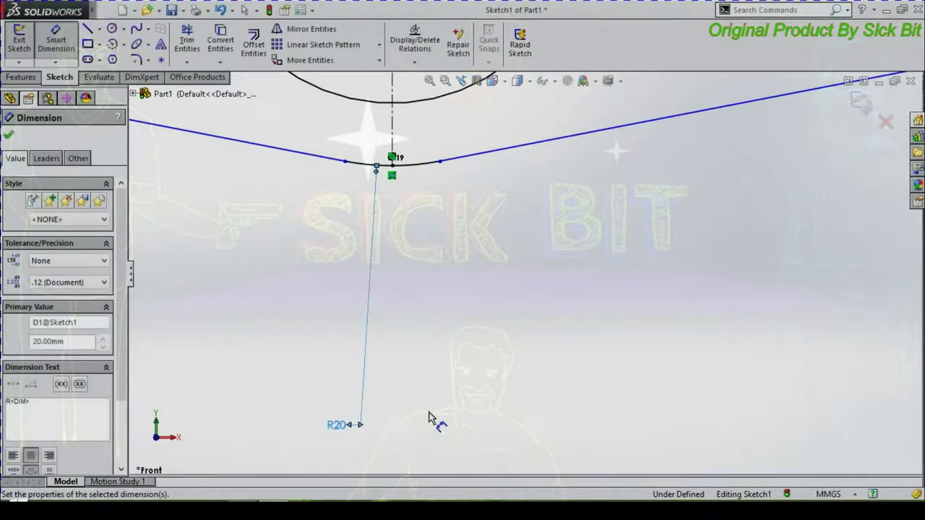
{"action": "key", "text": "Escape"}
{"action": "scroll", "coordinate": [446, 402], "scroll_direction": "up", "scroll_amount": 2}
{"action": "scroll", "coordinate": [446, 399], "scroll_direction": "up", "scroll_amount": 2}
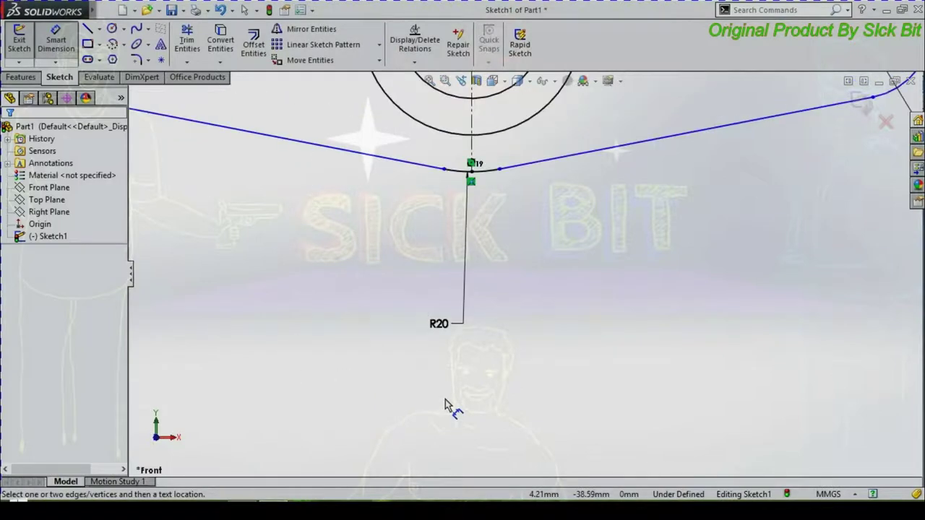
{"action": "scroll", "coordinate": [445, 399], "scroll_direction": "up", "scroll_amount": 2}
- Dimension the distance between the left and right hole centres as 80
{"action": "left_click", "coordinate": [430, 80]}
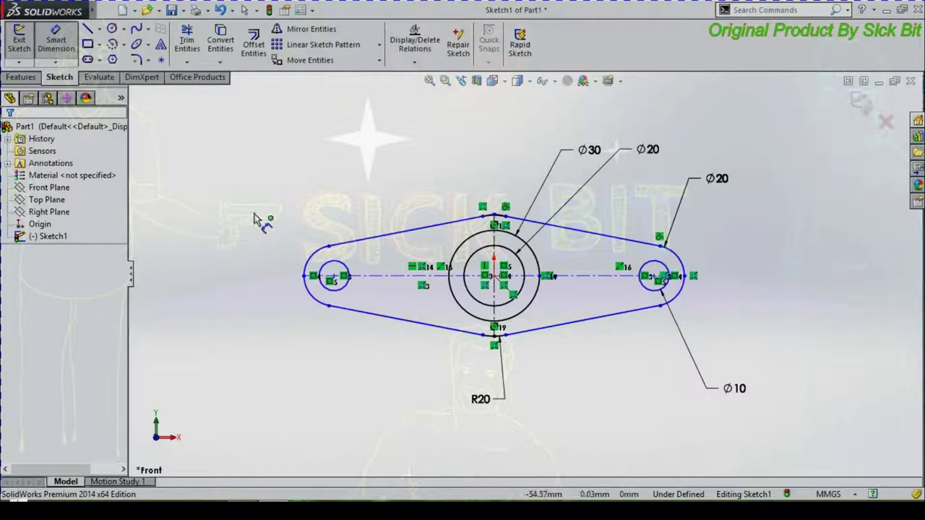
{"action": "left_click", "coordinate": [344, 278]}
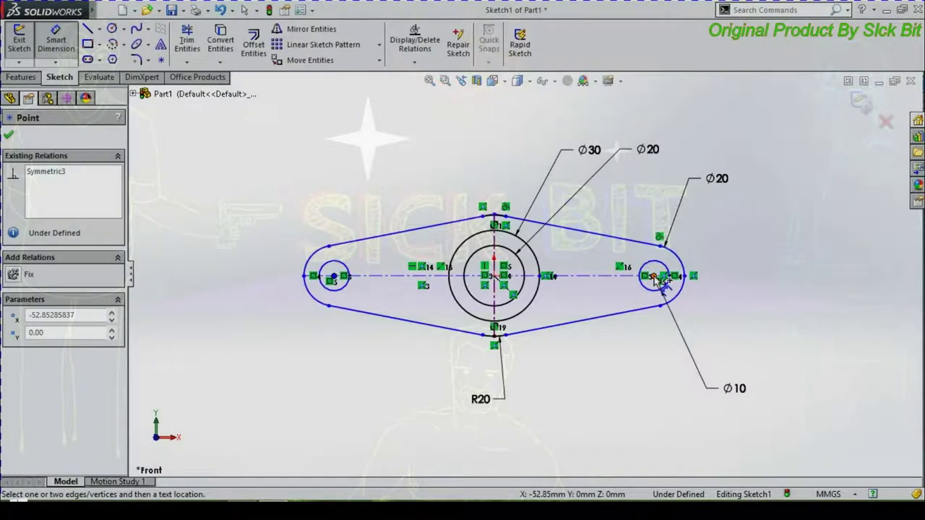
{"action": "left_click", "coordinate": [656, 277]}
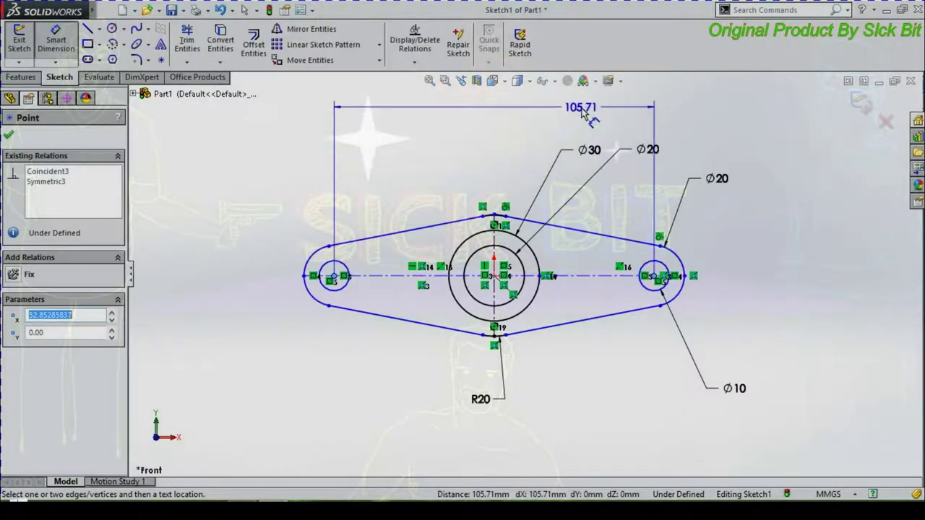
{"action": "left_click", "coordinate": [526, 123]}
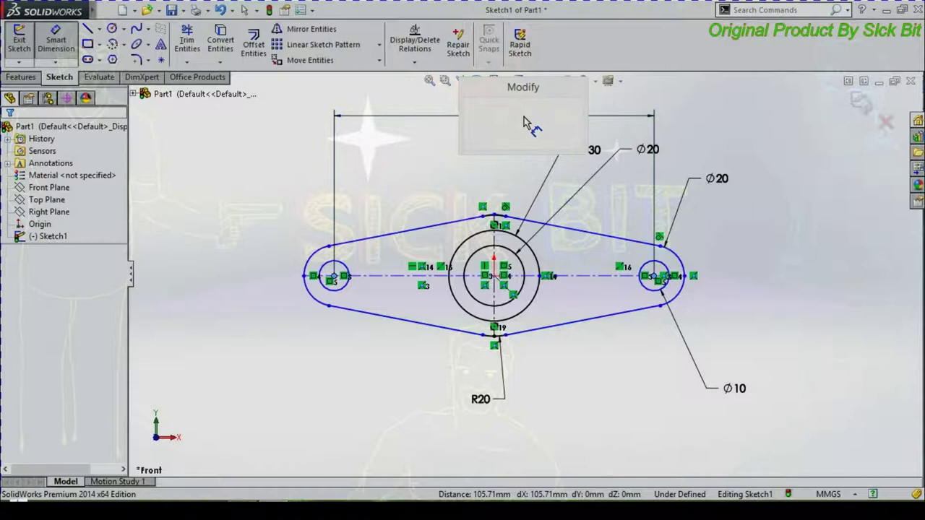
{"action": "type", "text": "80"}
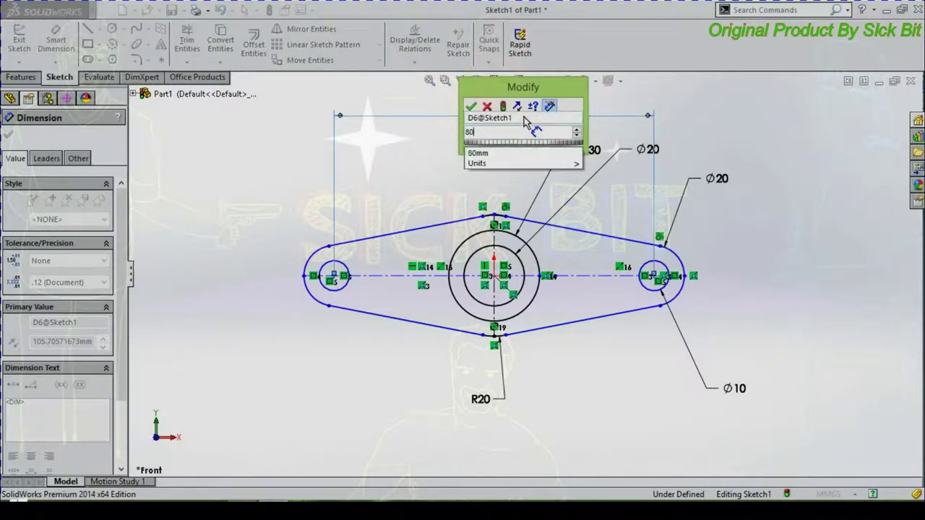
{"action": "key", "text": "Return"}
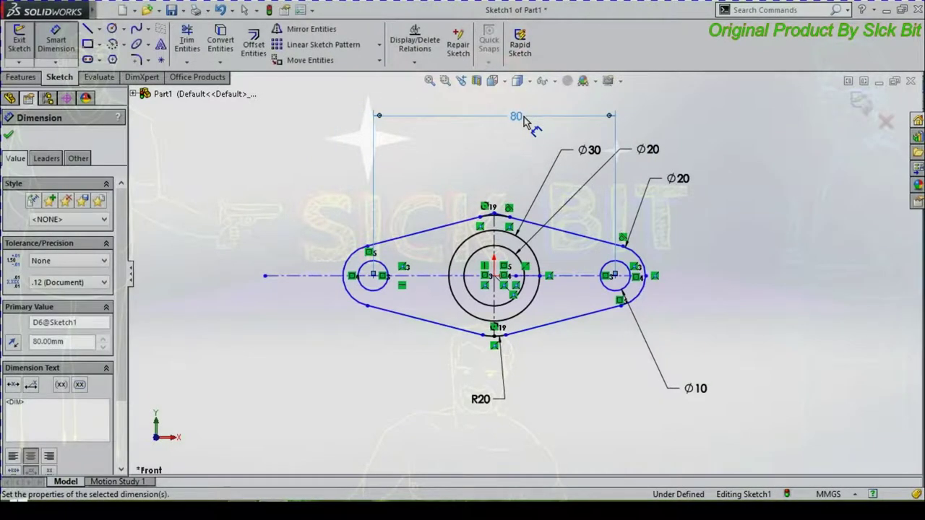
{"action": "left_click", "coordinate": [494, 145]}
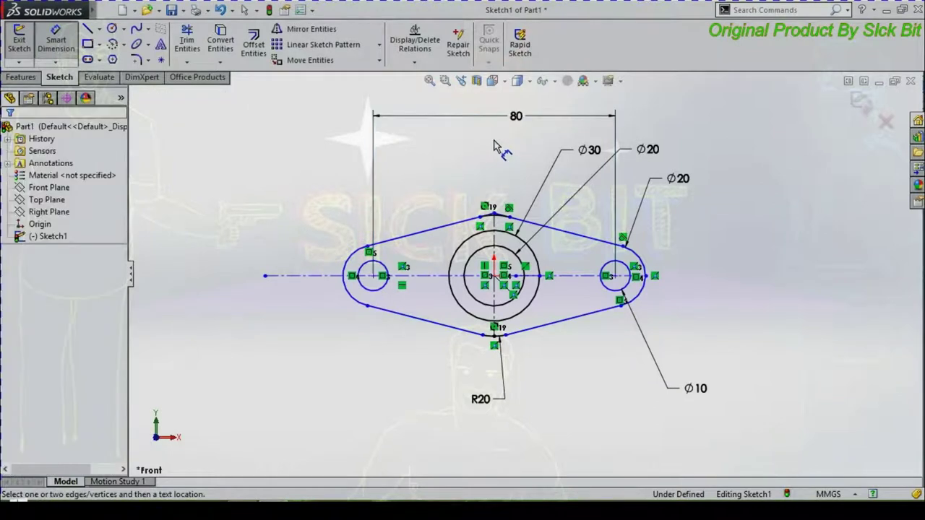
- Dimension the left hole centre to the central circles' centre as 40
{"action": "left_click", "coordinate": [373, 275]}
{"action": "left_click", "coordinate": [495, 276]}
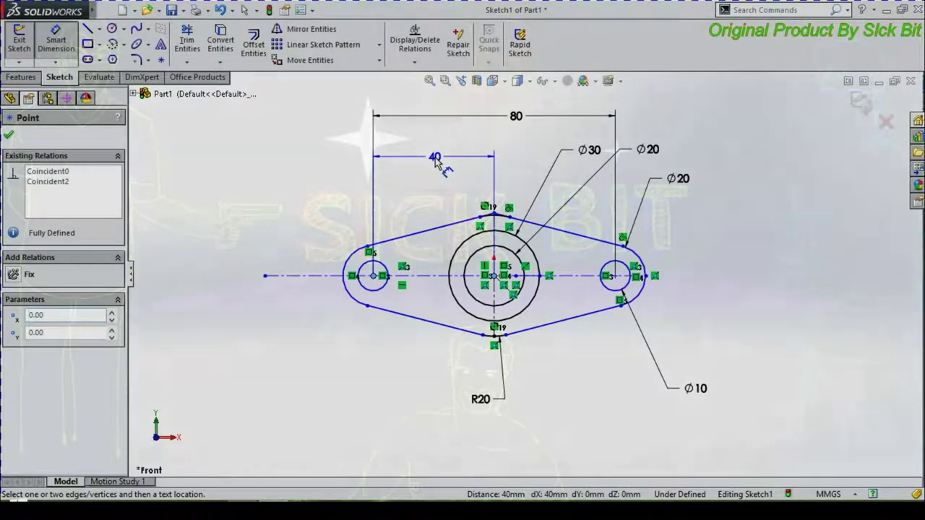
{"action": "left_click", "coordinate": [436, 163]}
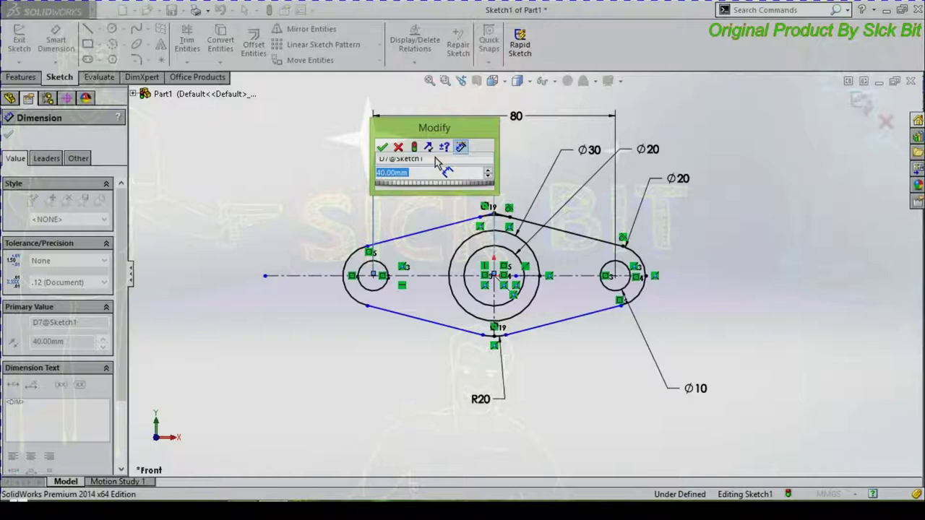
{"action": "key", "text": "Return"}
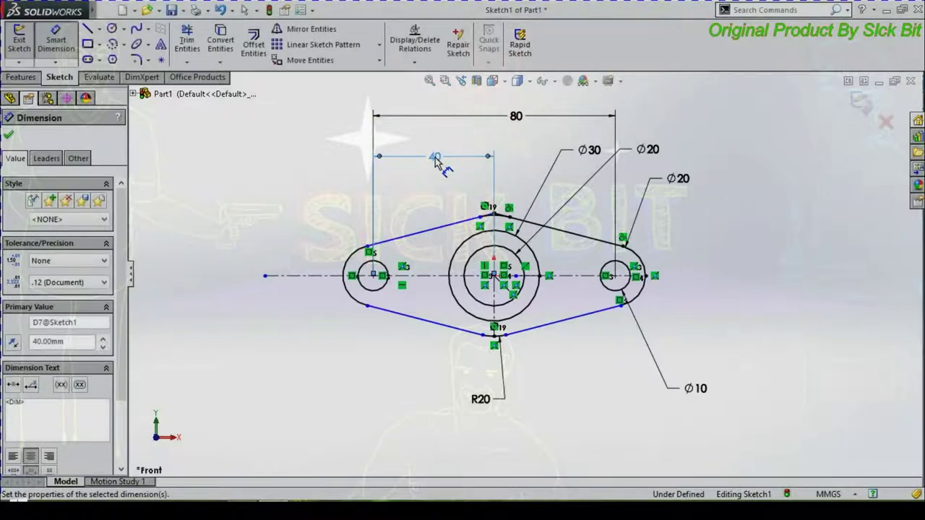
{"action": "left_click", "coordinate": [334, 184]}
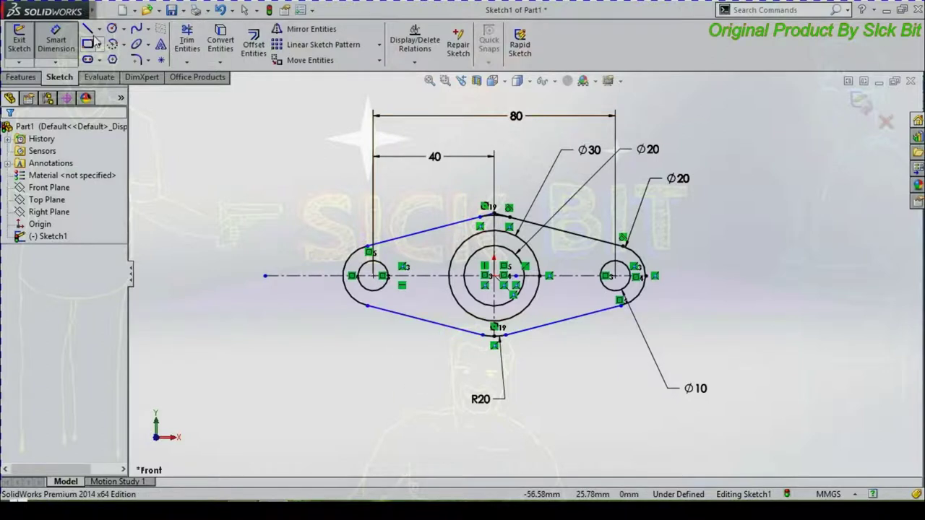
- Trim the centreline through the left end and part of the left Ø20 arc, then inspect the Ø10 hole
{"action": "left_click", "coordinate": [189, 40]}
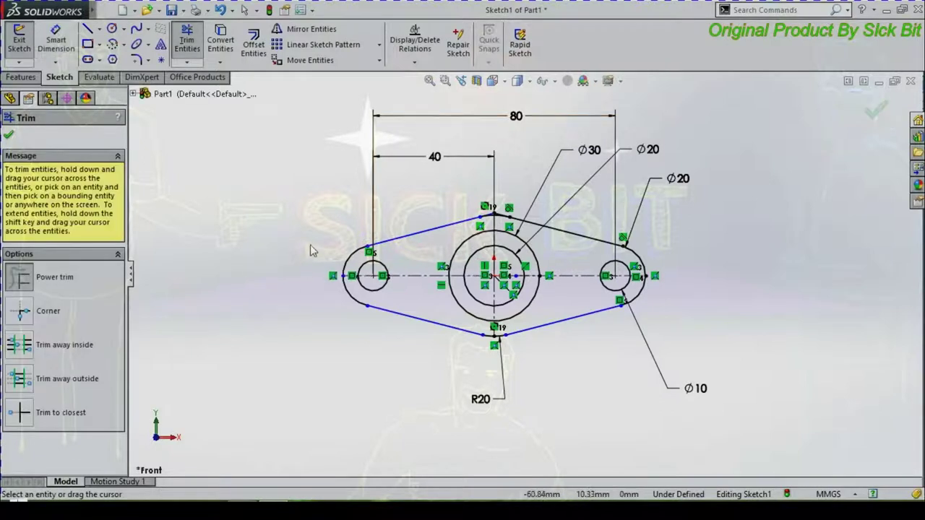
{"action": "mouse_move", "coordinate": [428, 287]}
{"action": "left_mouse_down"}
{"action": "mouse_move", "coordinate": [567, 295]}
{"action": "mouse_move", "coordinate": [635, 264]}
{"action": "left_mouse_up"}
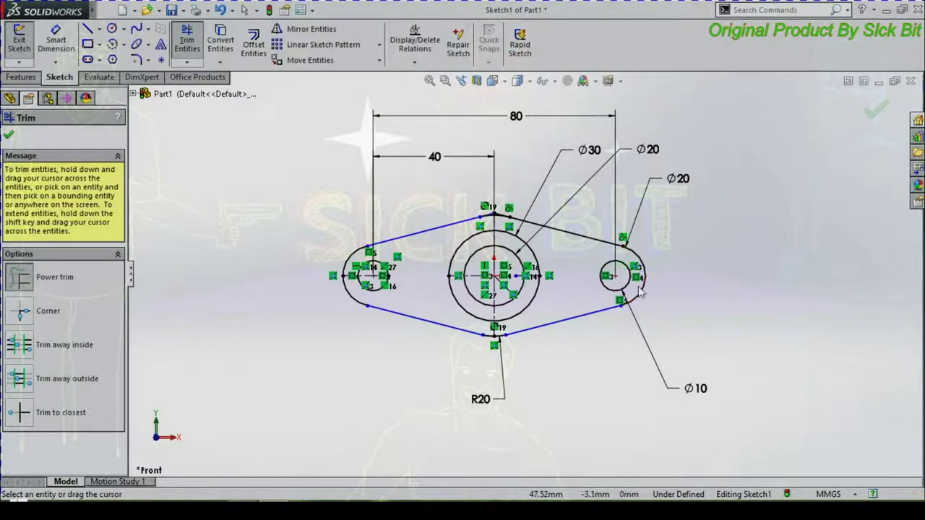
{"action": "left_click_drag", "start_coordinate": [354, 290], "coordinate": [351, 284]}
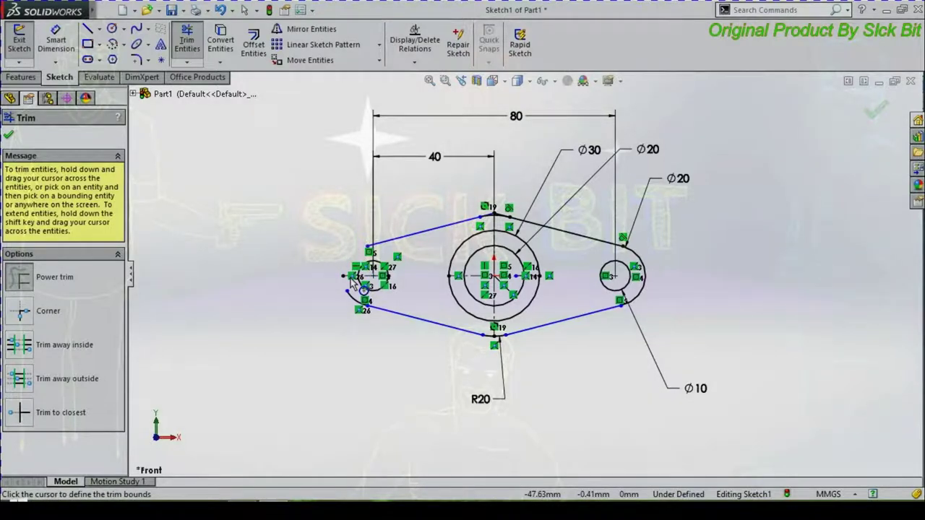
{"action": "key", "text": "Escape"}
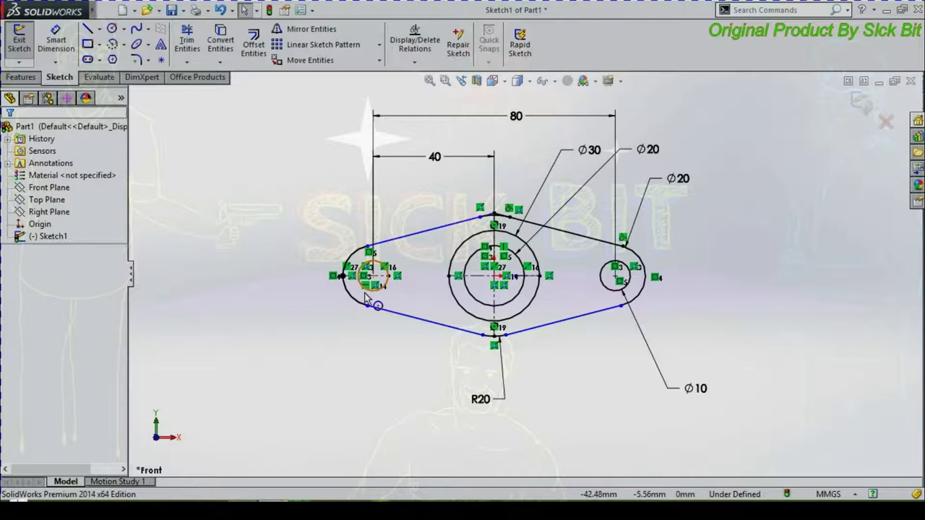
{"action": "left_click", "coordinate": [353, 267]}
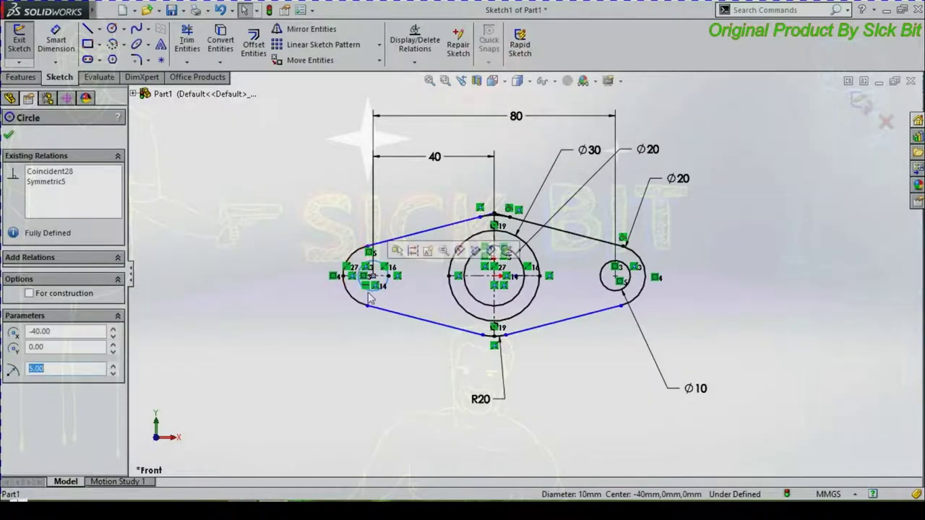
{"action": "key", "text": "Escape"}
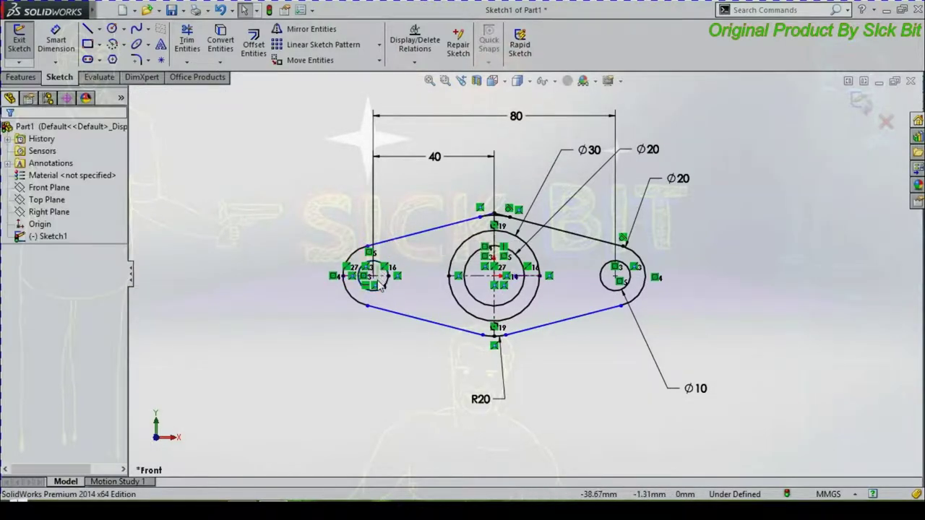
{"action": "left_click", "coordinate": [377, 278]}
{"action": "key", "text": "Escape"}
- Trim away the leftover arc fragment at the left end of the link
{"action": "left_click", "coordinate": [195, 44]}
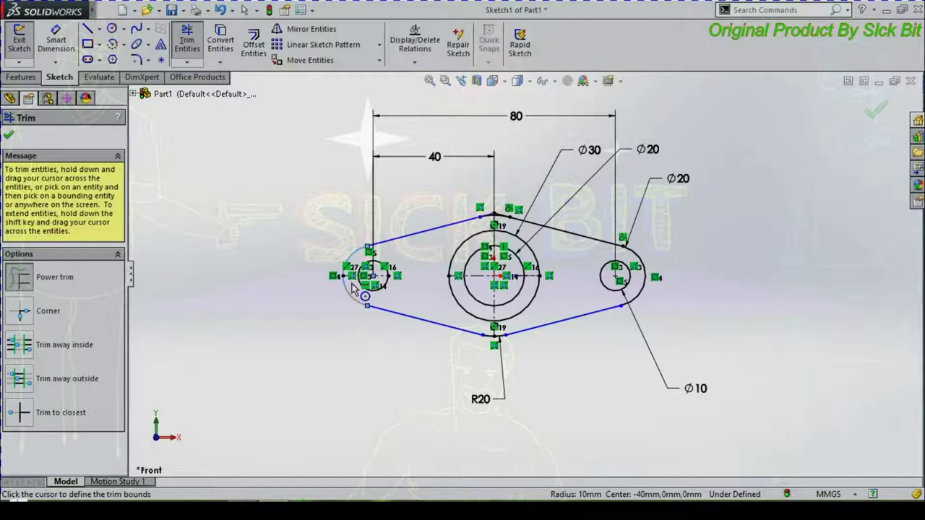
{"action": "left_click_drag", "start_coordinate": [353, 287], "coordinate": [356, 283]}
{"action": "key", "text": "Escape"}
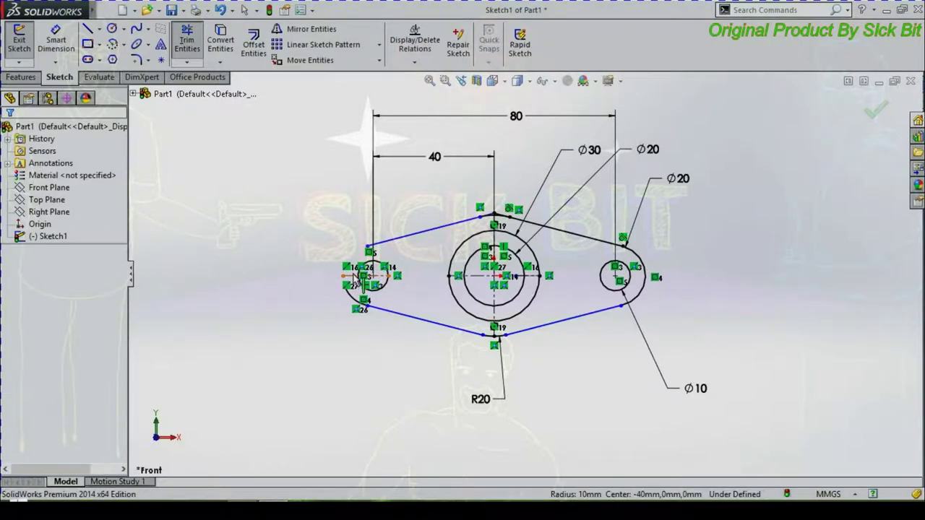
{"action": "left_click", "coordinate": [192, 43]}
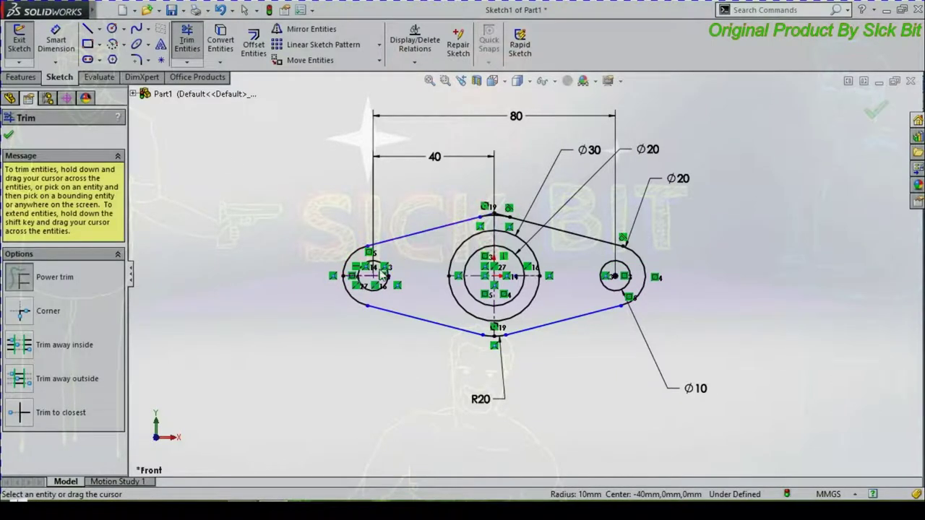
- Trim the centreline pieces through the small left circle and inside the centre circles
{"action": "scroll", "coordinate": [396, 284], "scroll_direction": "up", "scroll_amount": 2}
{"action": "scroll", "coordinate": [397, 284], "scroll_direction": "down", "scroll_amount": 1}
{"action": "scroll", "coordinate": [397, 284], "scroll_direction": "down", "scroll_amount": 3}
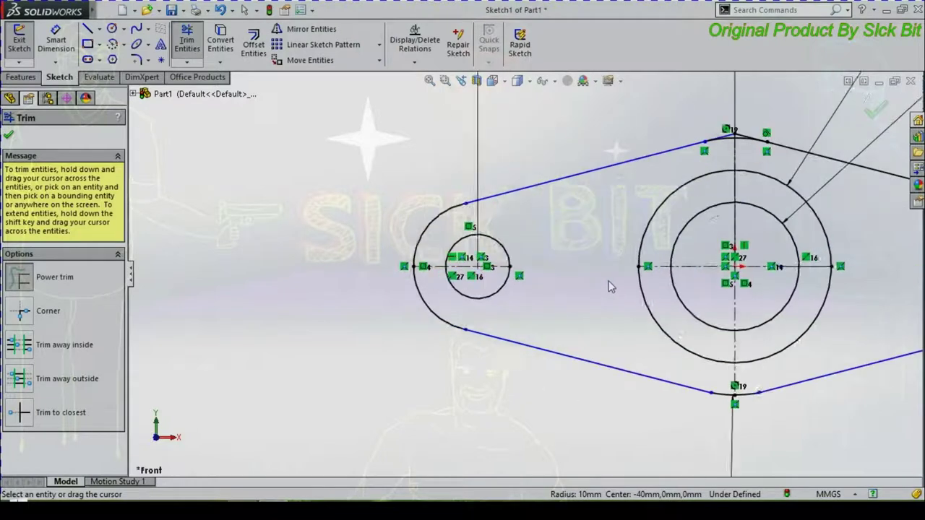
{"action": "scroll", "coordinate": [398, 278], "scroll_direction": "down", "scroll_amount": 2}
{"action": "left_click_drag", "start_coordinate": [398, 272], "coordinate": [466, 280]}
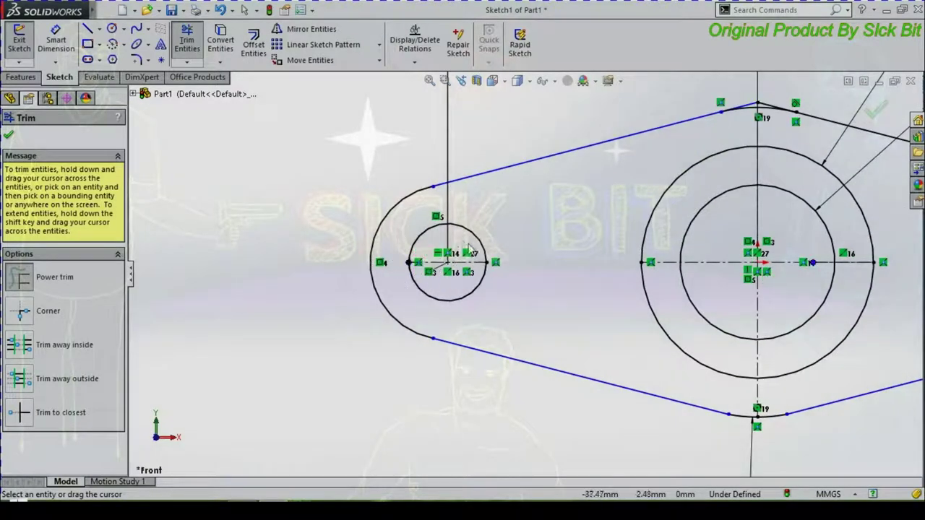
{"action": "scroll", "coordinate": [477, 281], "scroll_direction": "up", "scroll_amount": 1}
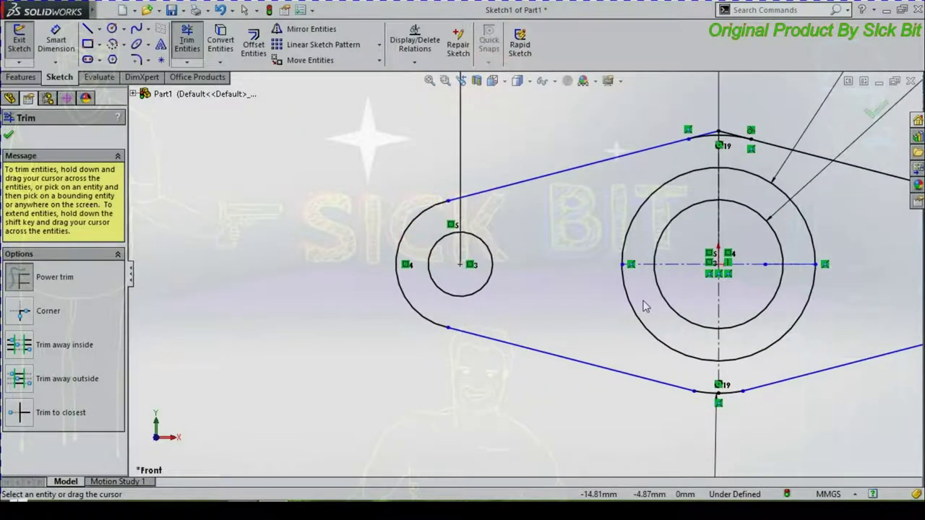
{"action": "scroll", "coordinate": [521, 282], "scroll_direction": "up", "scroll_amount": 2}
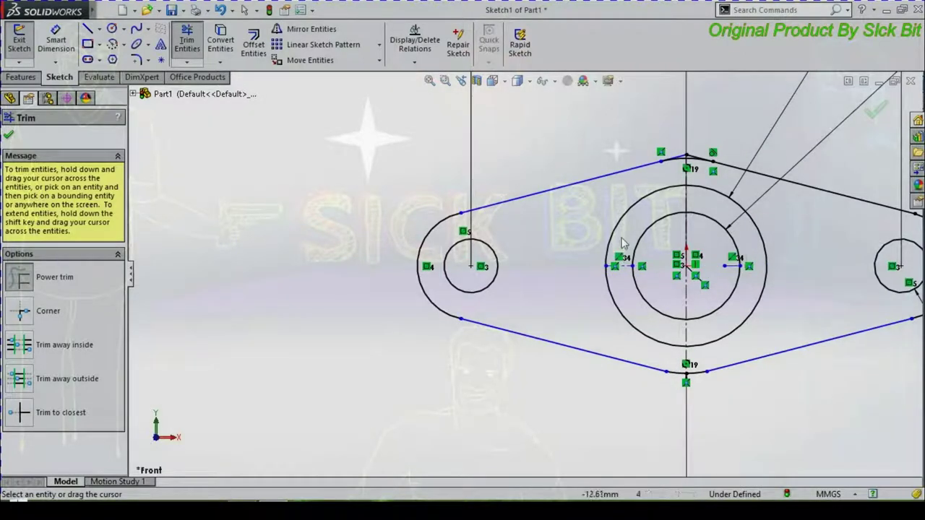
{"action": "left_click_drag", "start_coordinate": [721, 284], "coordinate": [623, 290]}
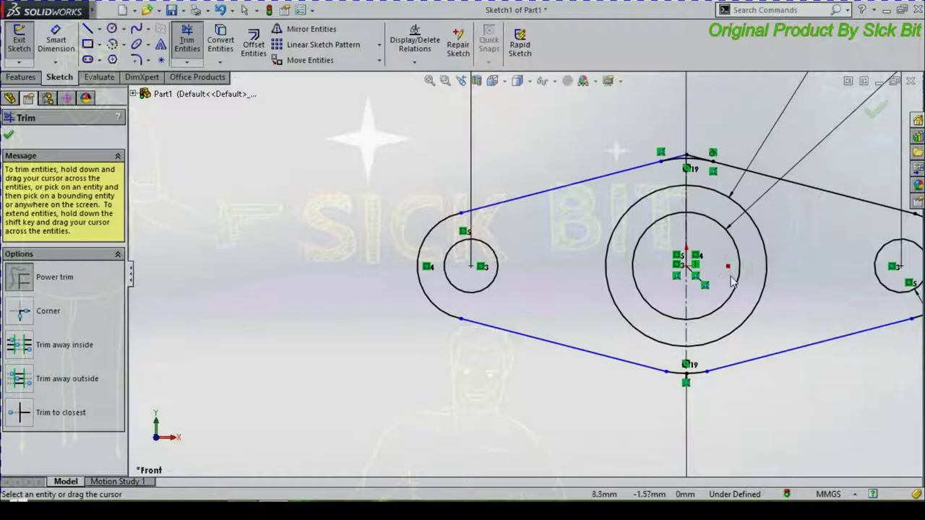
- Trim the top-intersection geometry, the vertical line pieces, and centreline segments between the circles
{"action": "left_click_drag", "start_coordinate": [671, 174], "coordinate": [706, 177]}
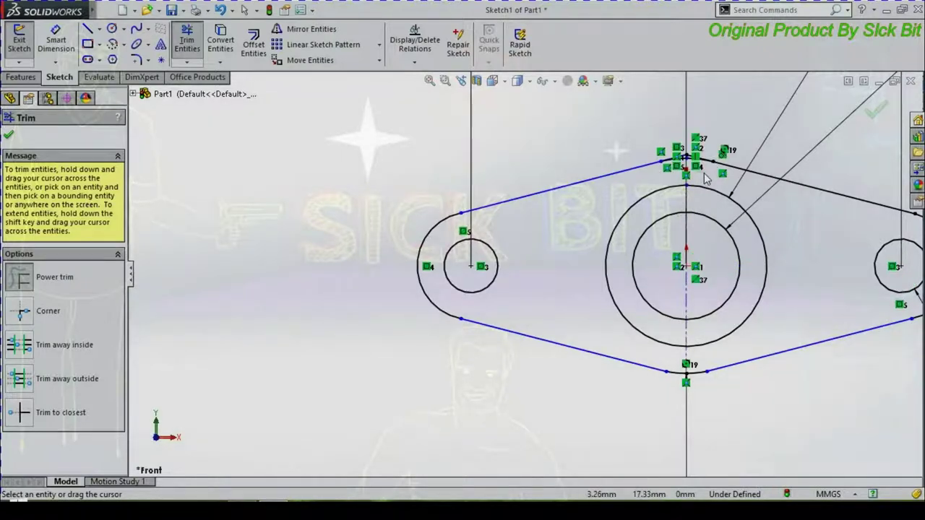
{"action": "left_click_drag", "start_coordinate": [674, 212], "coordinate": [703, 208]}
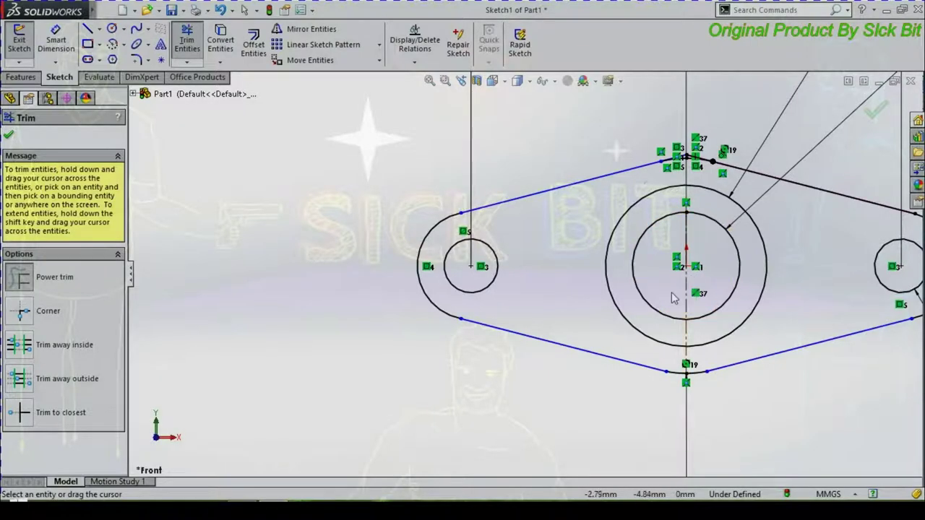
{"action": "left_click_drag", "start_coordinate": [673, 296], "coordinate": [711, 303]}
{"action": "key", "text": "z"}
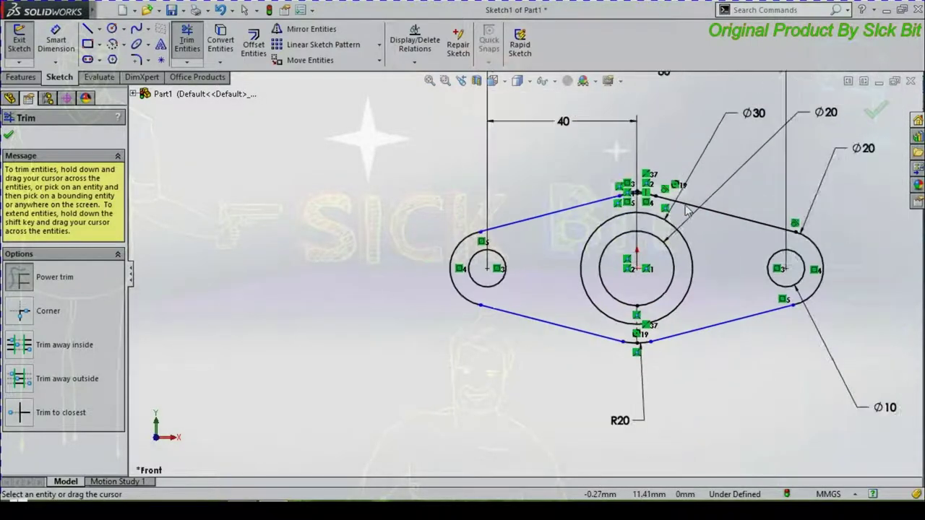
{"action": "scroll", "coordinate": [661, 261], "scroll_direction": "down", "scroll_amount": 1}
{"action": "scroll", "coordinate": [621, 304], "scroll_direction": "down", "scroll_amount": 1}
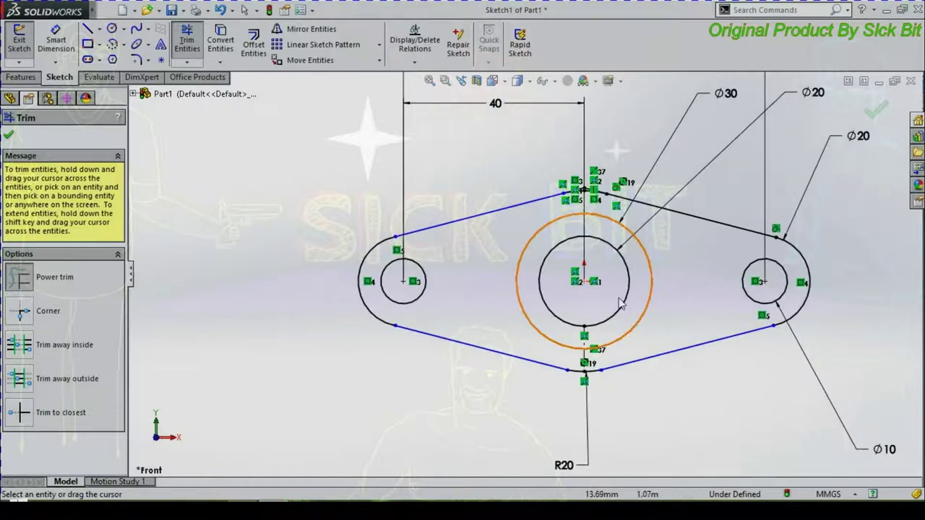
{"action": "scroll", "coordinate": [579, 343], "scroll_direction": "down", "scroll_amount": 1}
{"action": "left_click_drag", "start_coordinate": [536, 345], "coordinate": [589, 358]}
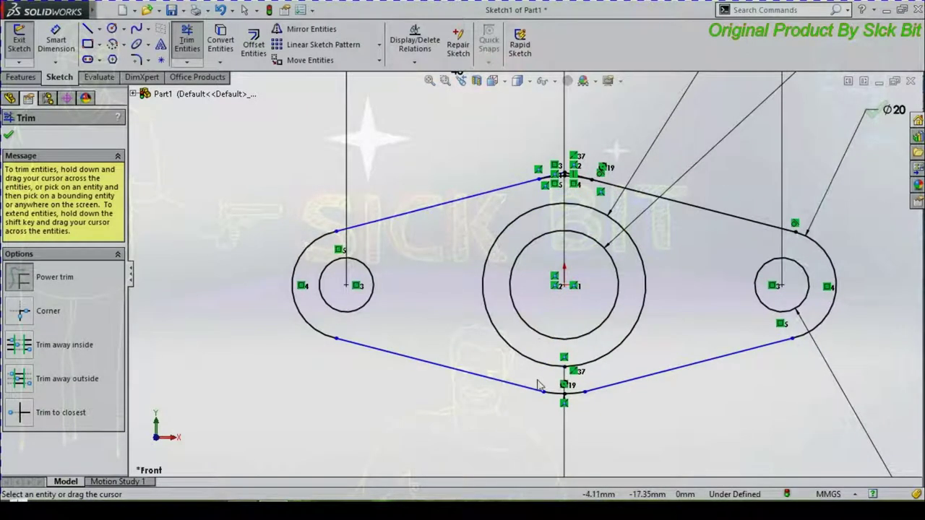
{"action": "left_click_drag", "start_coordinate": [542, 384], "coordinate": [586, 381]}
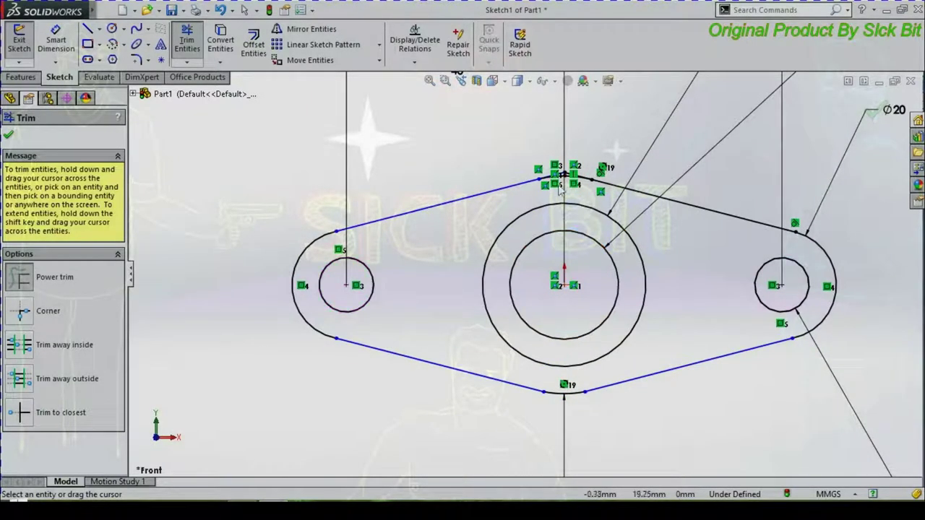
- Trim the short pieces at the top arc junction, fit the sketch in view and close Trim
{"action": "scroll", "coordinate": [561, 189], "scroll_direction": "up", "scroll_amount": 1}
{"action": "scroll", "coordinate": [556, 196], "scroll_direction": "up", "scroll_amount": 1}
{"action": "scroll", "coordinate": [550, 209], "scroll_direction": "down", "scroll_amount": 1}
{"action": "scroll", "coordinate": [538, 226], "scroll_direction": "down", "scroll_amount": 2}
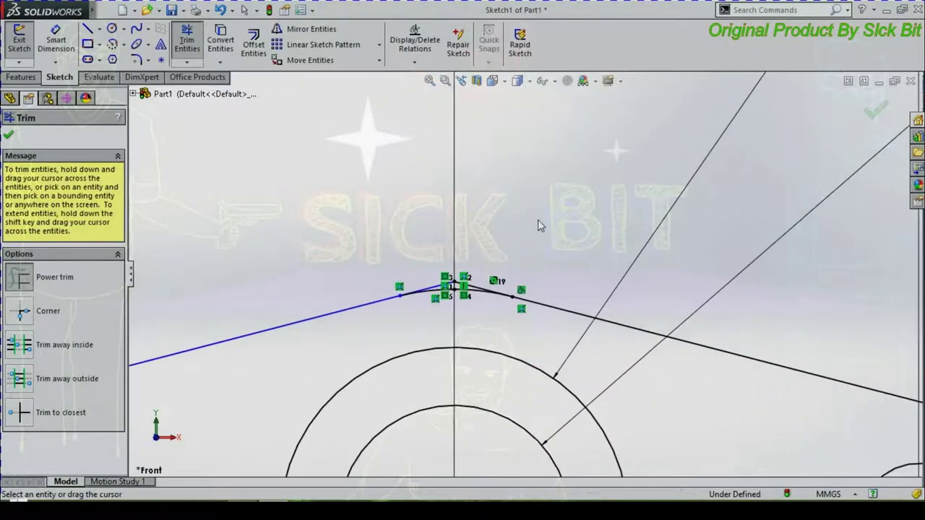
{"action": "scroll", "coordinate": [513, 242], "scroll_direction": "down", "scroll_amount": 2}
{"action": "mouse_move", "coordinate": [425, 342]}
{"action": "left_mouse_down"}
{"action": "mouse_move", "coordinate": [454, 350]}
{"action": "mouse_move", "coordinate": [474, 320]}
{"action": "left_mouse_up"}
{"action": "scroll", "coordinate": [477, 306], "scroll_direction": "up", "scroll_amount": 1}
{"action": "scroll", "coordinate": [477, 305], "scroll_direction": "up", "scroll_amount": 1}
{"action": "scroll", "coordinate": [477, 305], "scroll_direction": "up", "scroll_amount": 2}
{"action": "scroll", "coordinate": [477, 306], "scroll_direction": "up", "scroll_amount": 1}
{"action": "scroll", "coordinate": [477, 306], "scroll_direction": "up", "scroll_amount": 1}
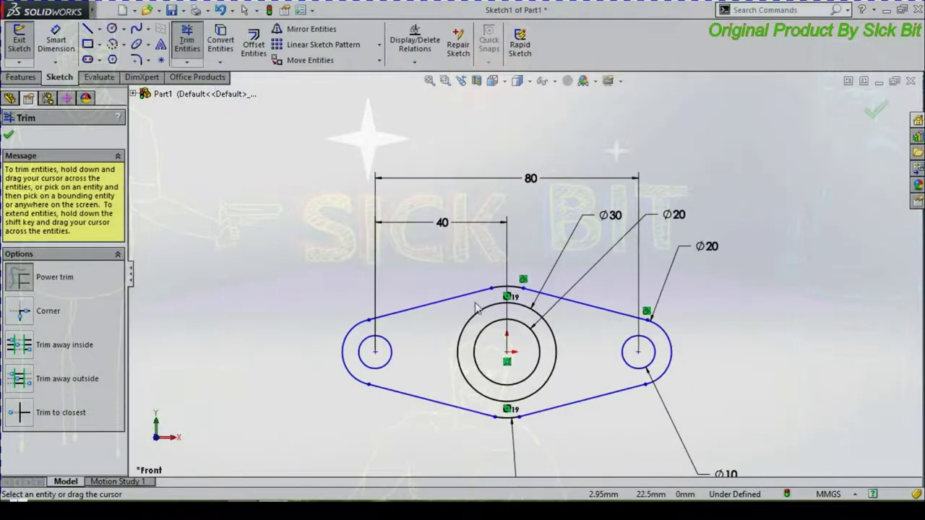
{"action": "scroll", "coordinate": [491, 416], "scroll_direction": "down", "scroll_amount": 2}
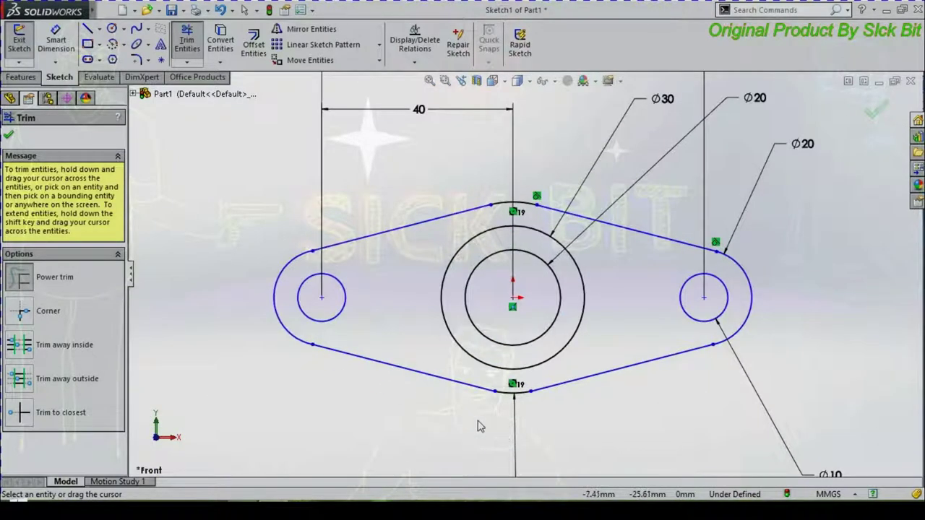
{"action": "left_click", "coordinate": [429, 81]}
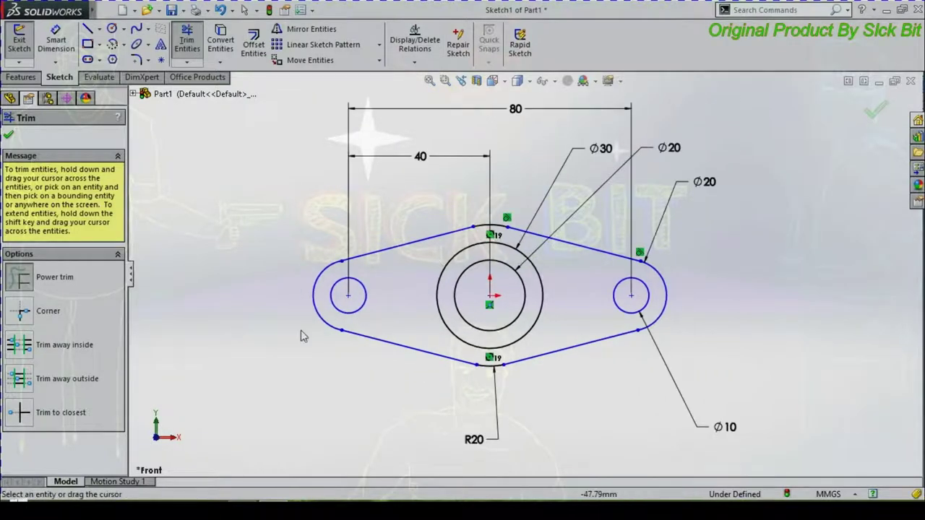
{"action": "left_click", "coordinate": [9, 136]}
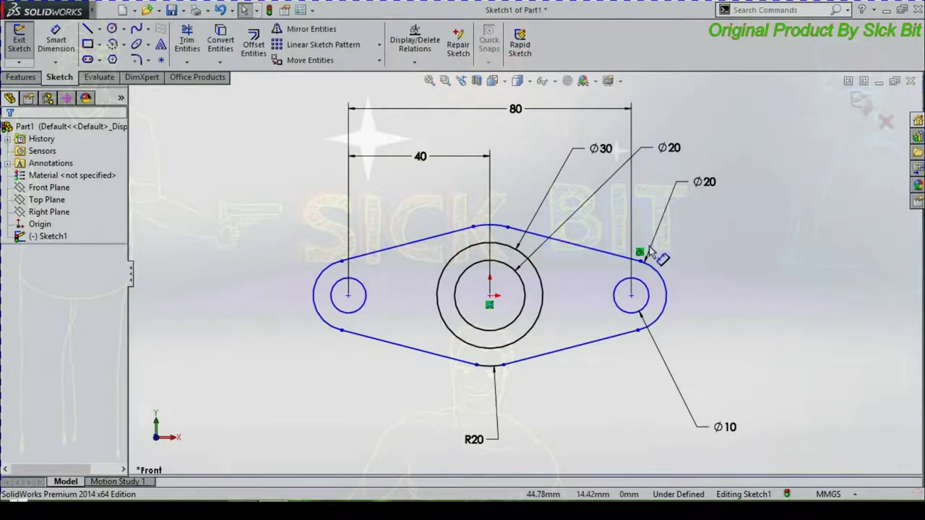
- Delete the centre-circle relation and move both Ø20, the Ø30 and the R20 dimensions to clearer positions
{"action": "left_click", "coordinate": [490, 305]}
{"action": "key", "text": "Delete"}
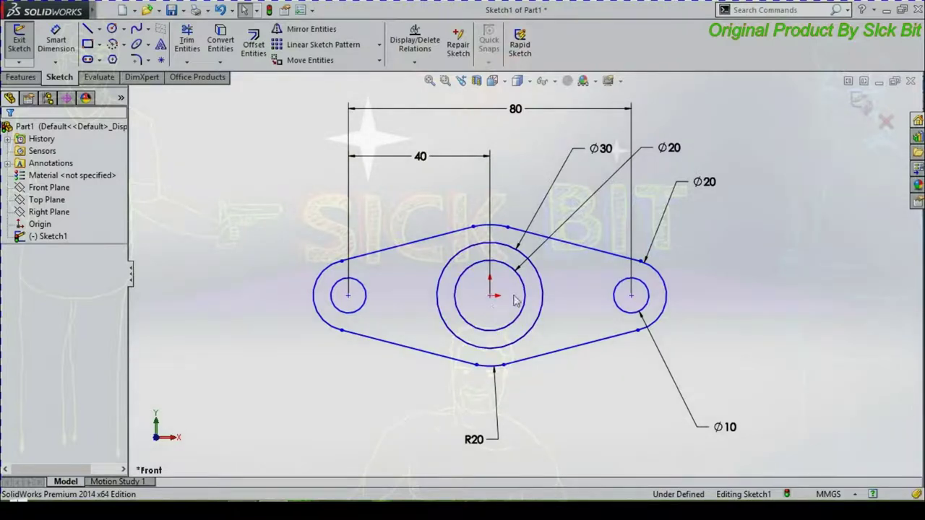
{"action": "left_click_drag", "start_coordinate": [707, 184], "coordinate": [785, 176]}
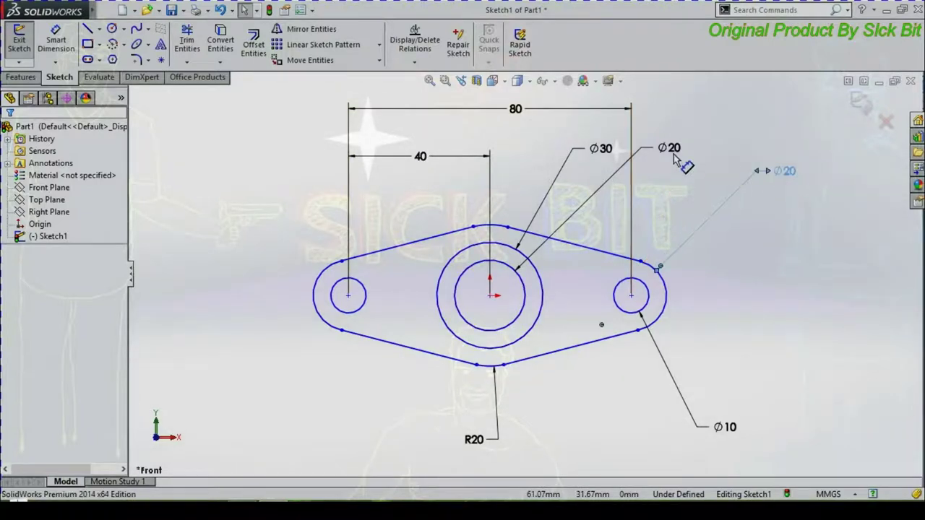
{"action": "left_click_drag", "start_coordinate": [664, 148], "coordinate": [699, 150]}
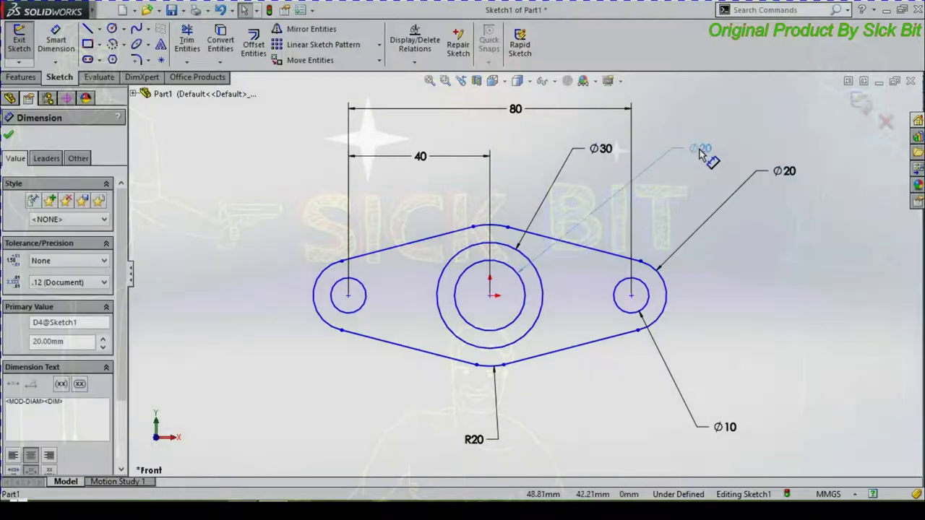
{"action": "left_click_drag", "start_coordinate": [607, 149], "coordinate": [701, 112]}
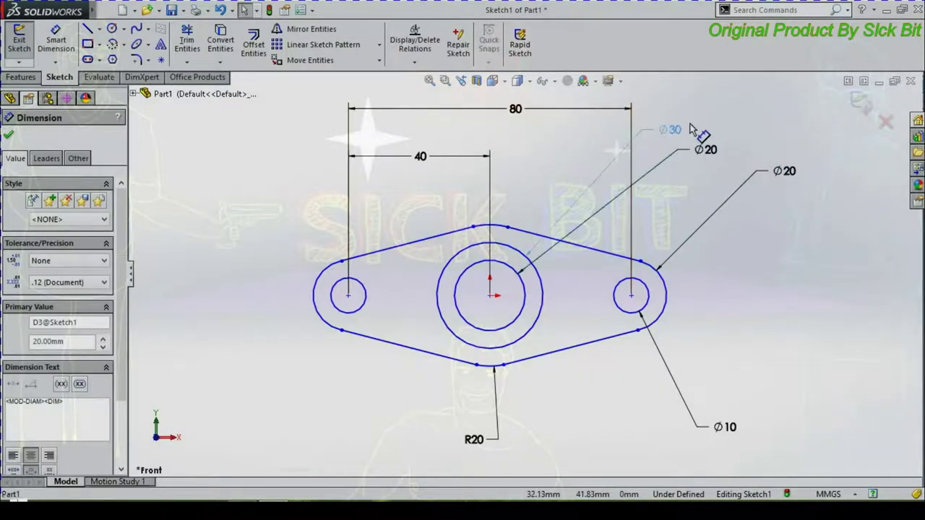
{"action": "left_click", "coordinate": [771, 226]}
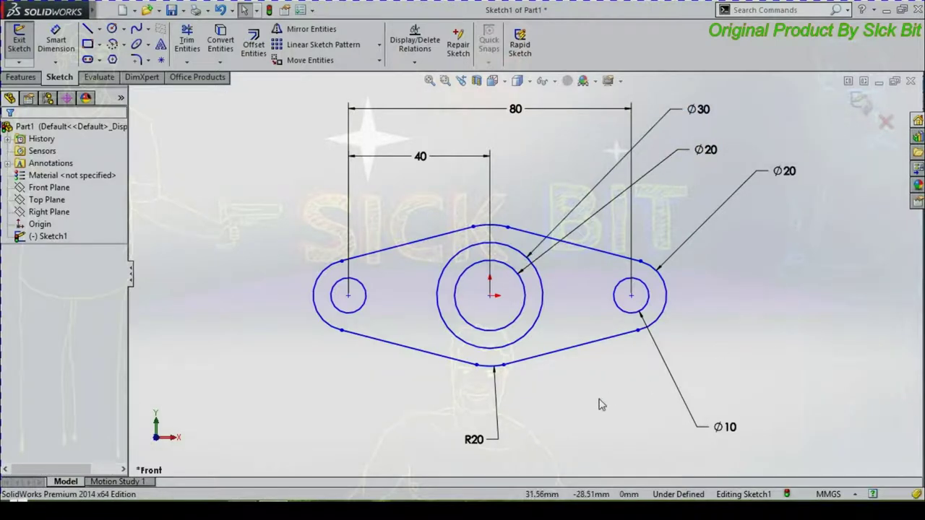
{"action": "left_click_drag", "start_coordinate": [474, 439], "coordinate": [442, 439]}
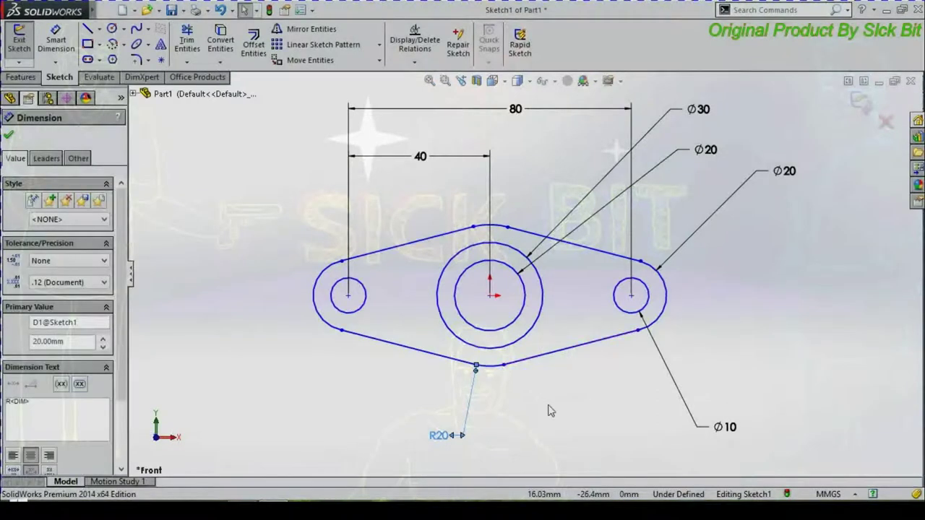
{"action": "left_click", "coordinate": [552, 412]}
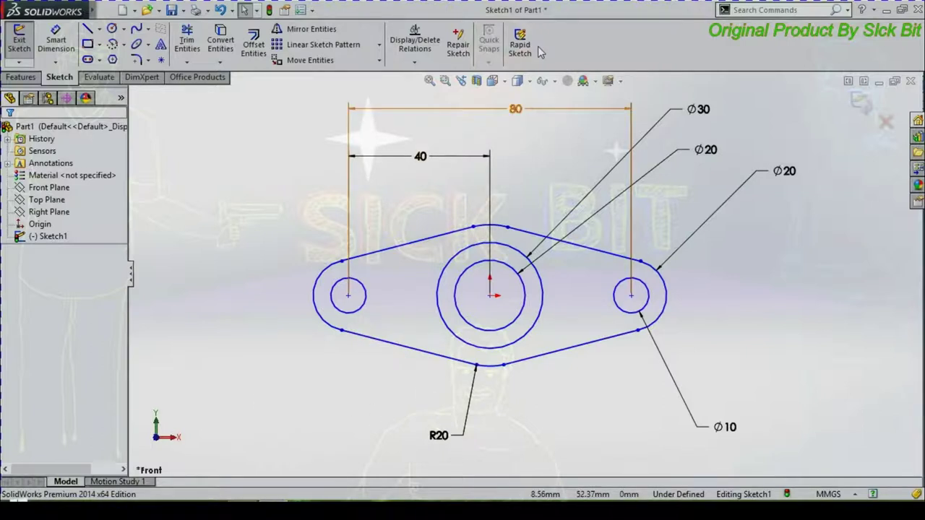
- View the link sketch from the Back orientation, then return it to the Front view
{"action": "left_click", "coordinate": [509, 80]}
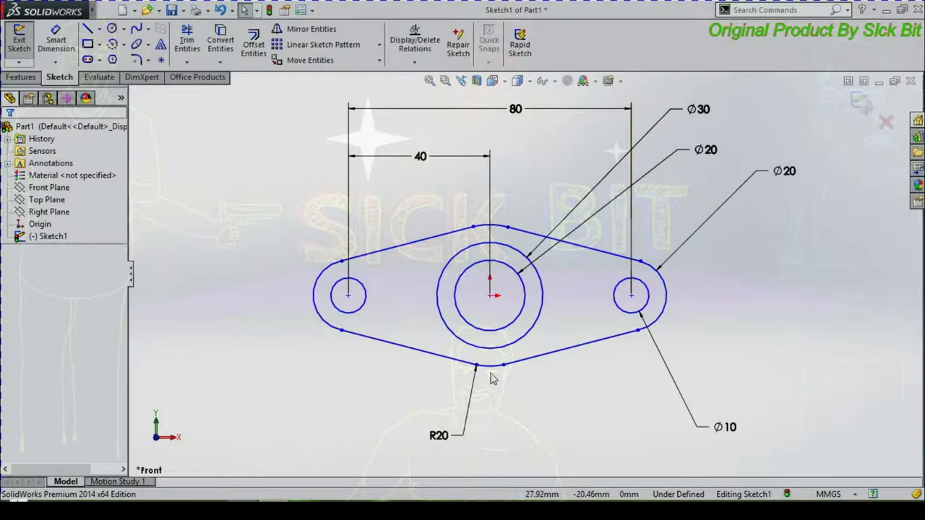
{"action": "left_click", "coordinate": [492, 81]}
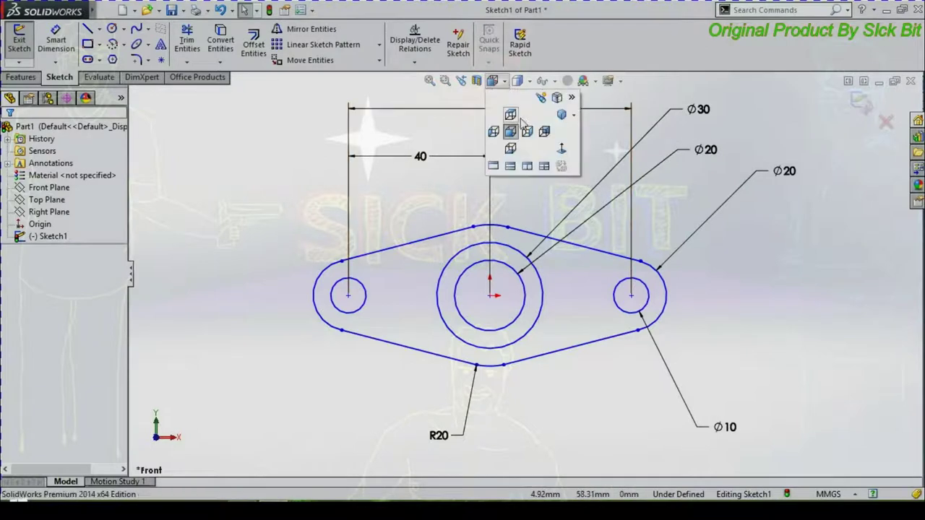
{"action": "left_click", "coordinate": [561, 149]}
{"action": "left_click", "coordinate": [515, 82]}
{"action": "left_click", "coordinate": [560, 147]}
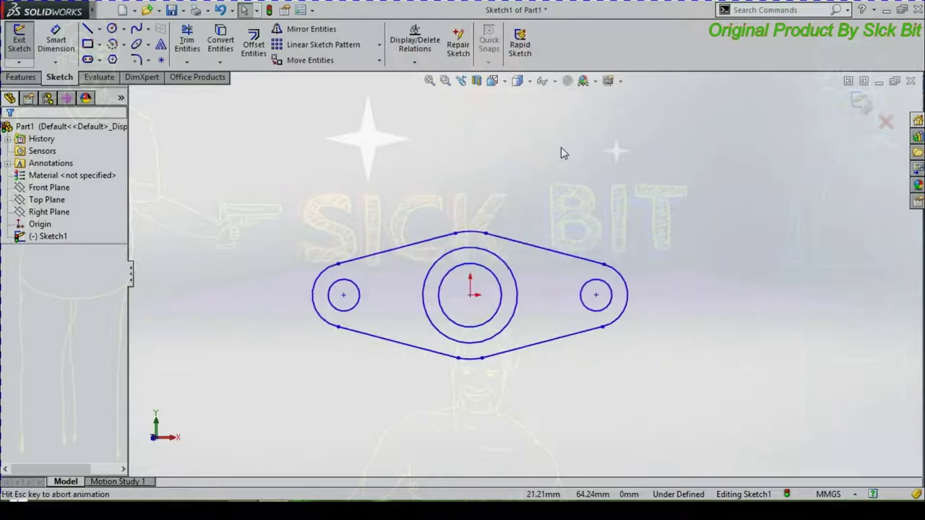
- Clear the selection and reopen Sketch1 via Edit Sketch on the link outline
{"action": "left_click", "coordinate": [790, 277]}
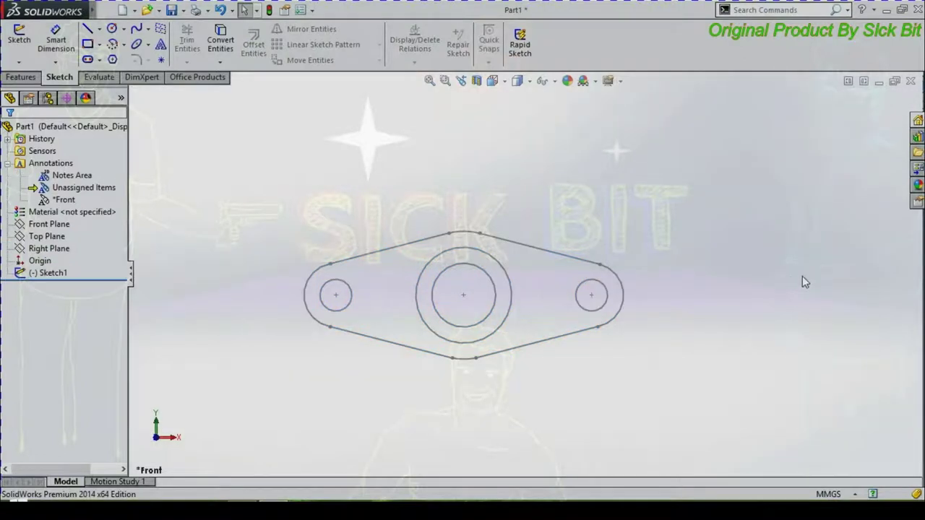
{"action": "scroll", "coordinate": [539, 300], "scroll_direction": "up", "scroll_amount": 1}
{"action": "scroll", "coordinate": [539, 299], "scroll_direction": "up", "scroll_amount": 1}
{"action": "scroll", "coordinate": [539, 299], "scroll_direction": "up", "scroll_amount": 1}
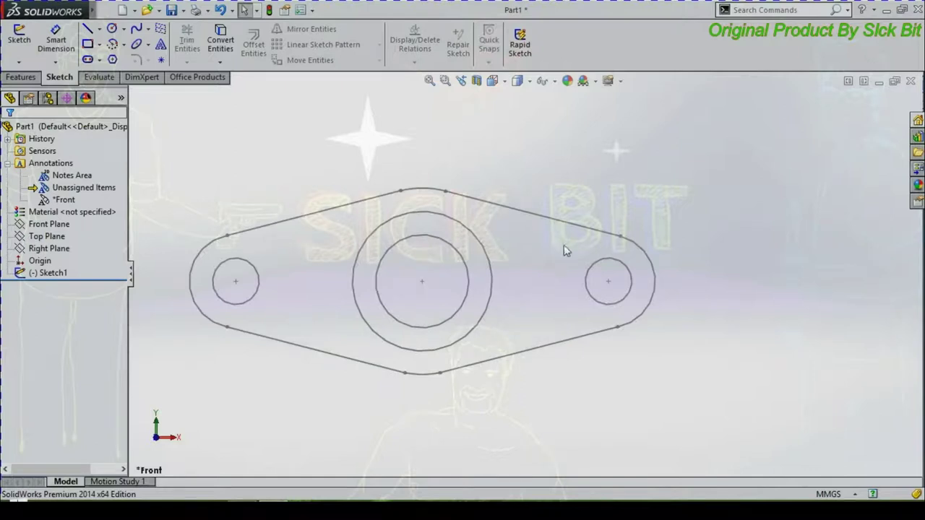
{"action": "scroll", "coordinate": [582, 278], "scroll_direction": "down", "scroll_amount": 2}
{"action": "scroll", "coordinate": [578, 267], "scroll_direction": "down", "scroll_amount": 1}
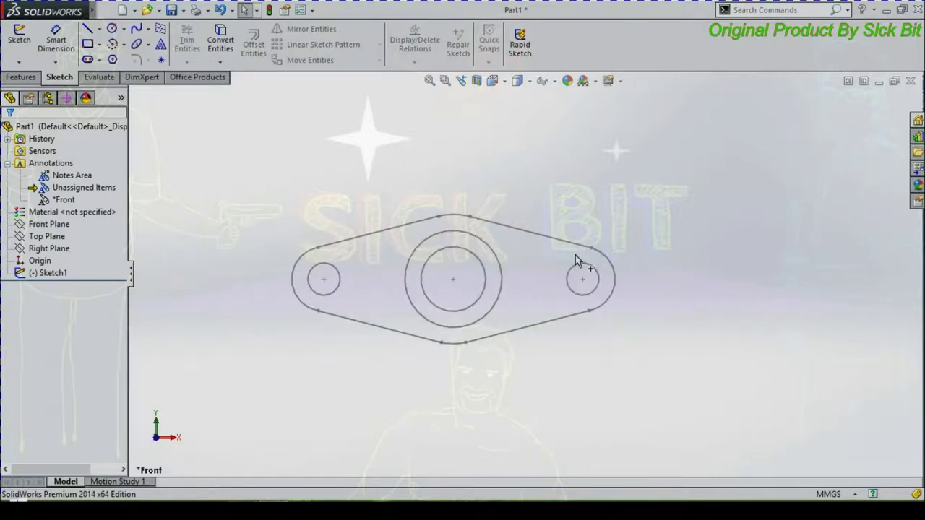
{"action": "right_click", "coordinate": [575, 247]}
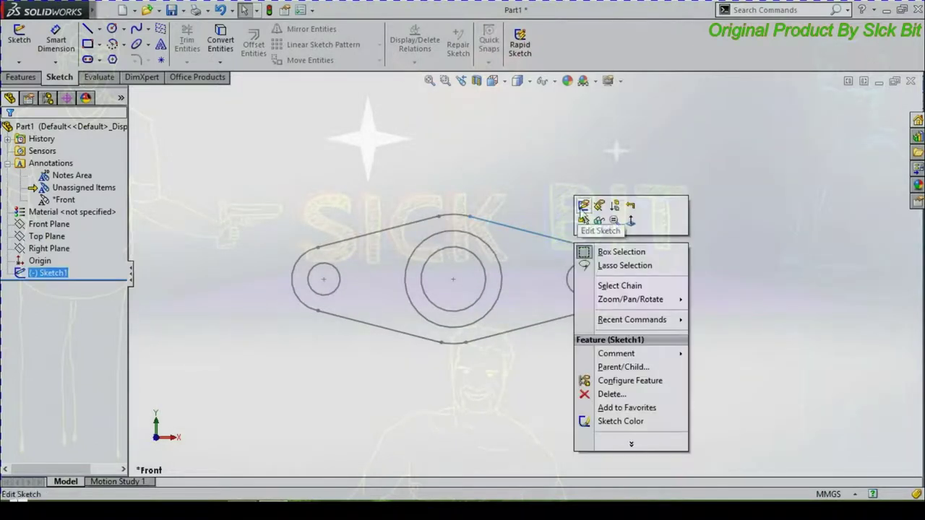
{"action": "left_click", "coordinate": [582, 208]}
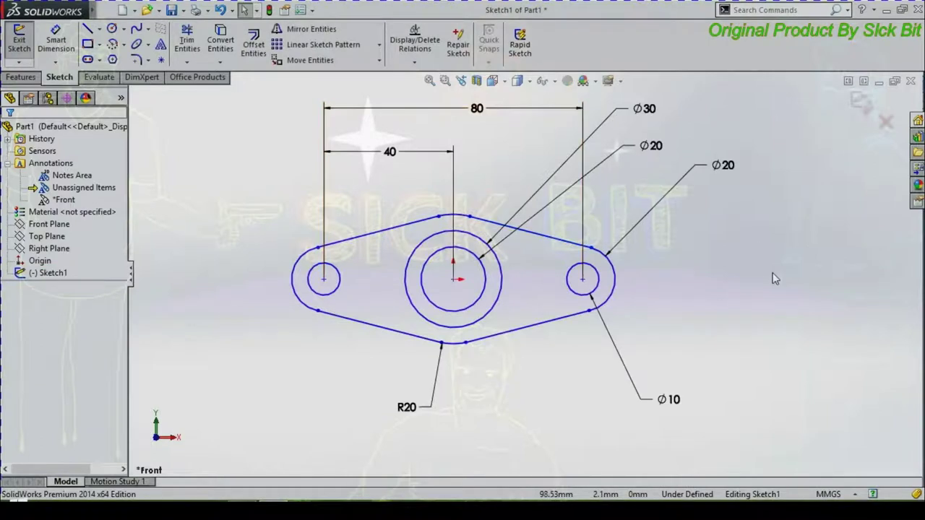
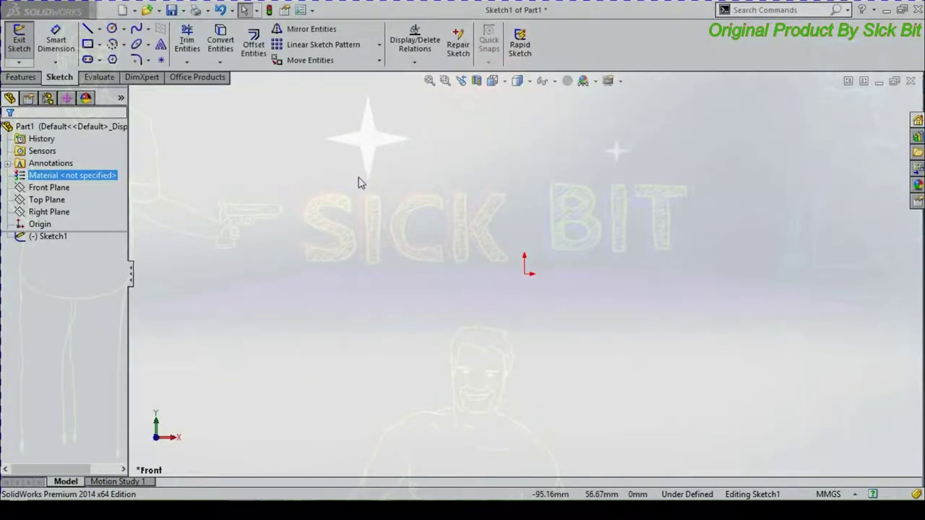
- Draw a horizontal straight slot with the Straight Slot tool
{"action": "left_click", "coordinate": [90, 63]}
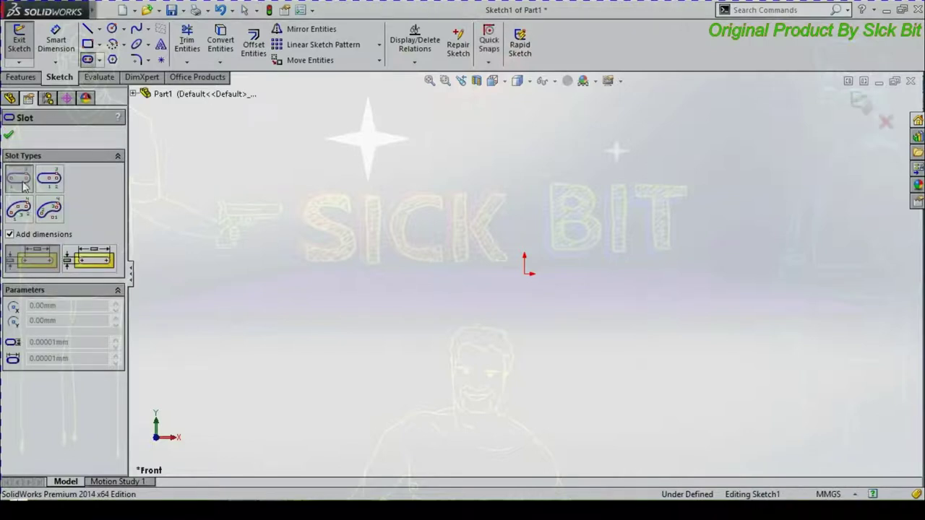
{"action": "left_click", "coordinate": [419, 274]}
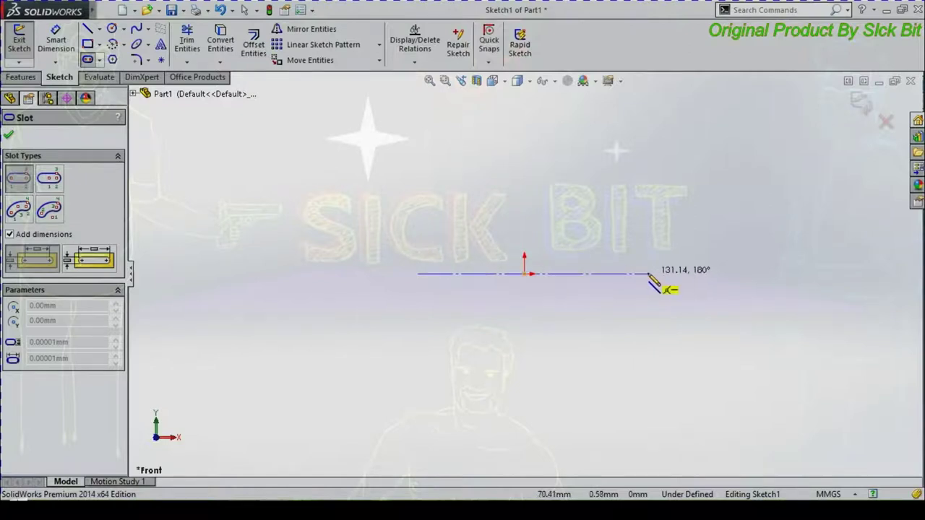
{"action": "left_click", "coordinate": [648, 276]}
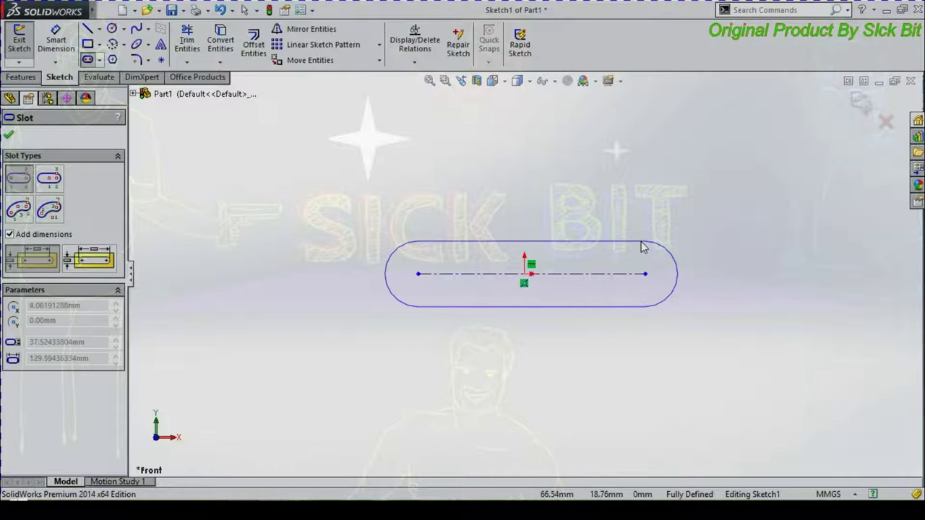
{"action": "left_click", "coordinate": [642, 248]}
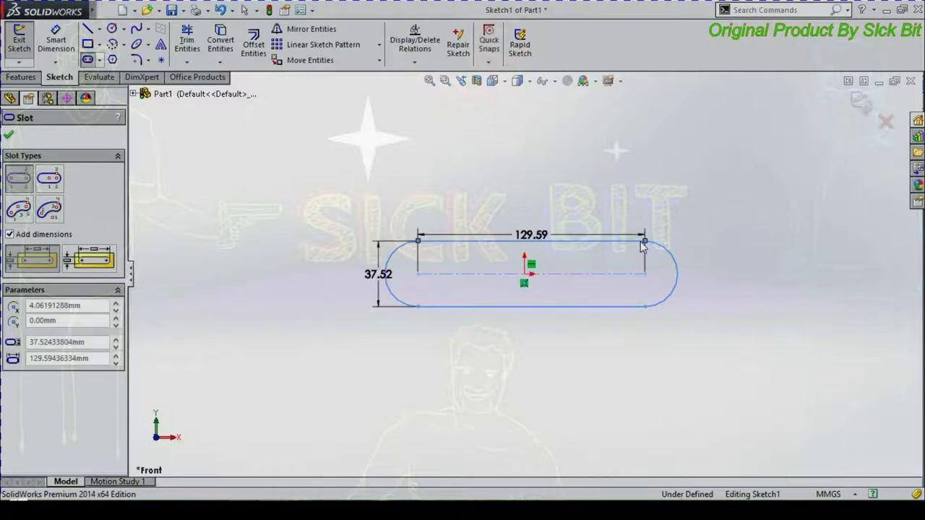
{"action": "key", "text": "Escape"}
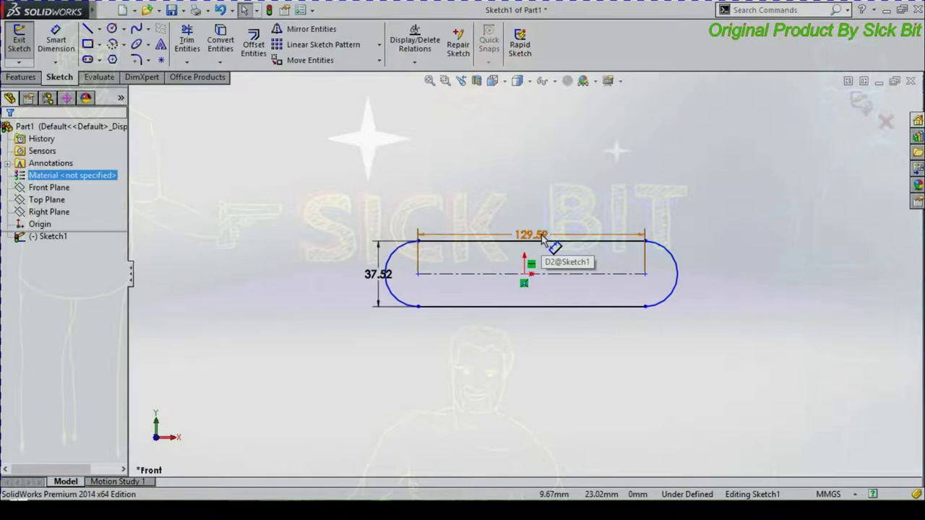
- Change the slot's length dimension to 60 and its width to 10
{"action": "double_click", "coordinate": [542, 237]}
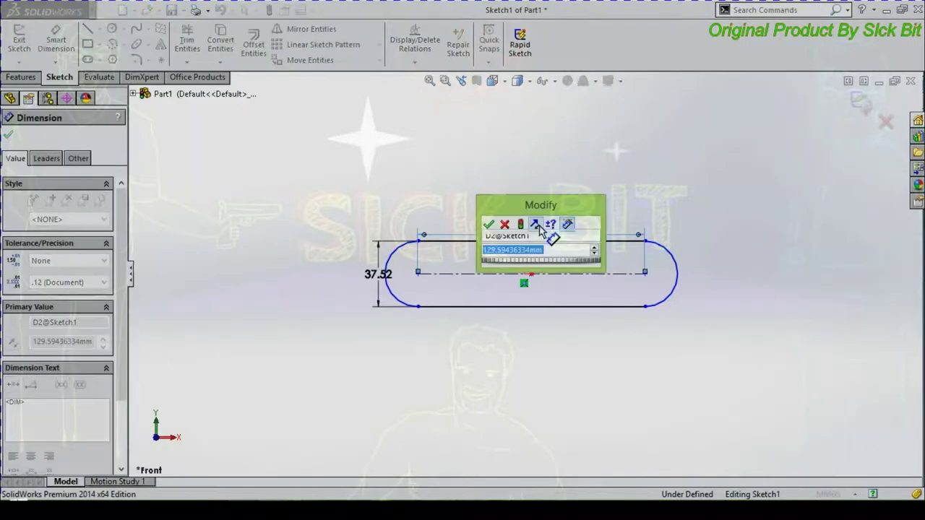
{"action": "type", "text": "60"}
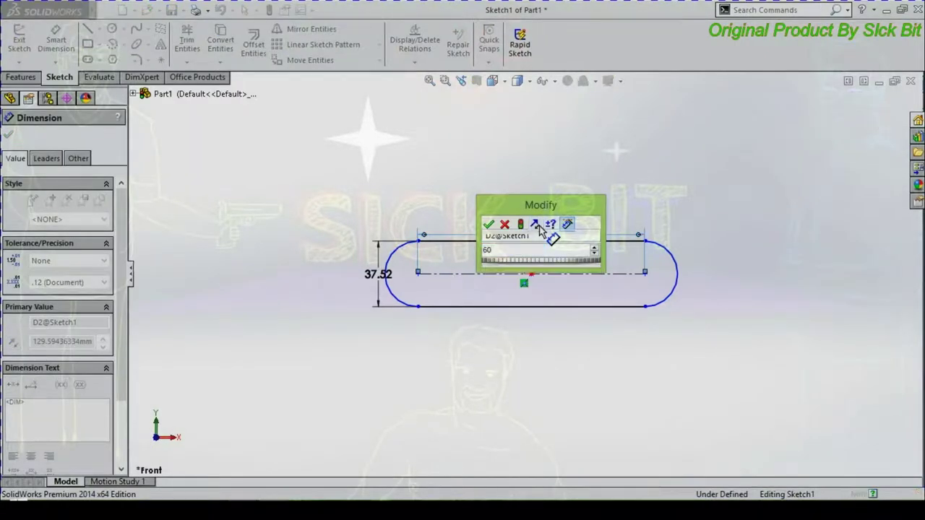
{"action": "key", "text": "Return"}
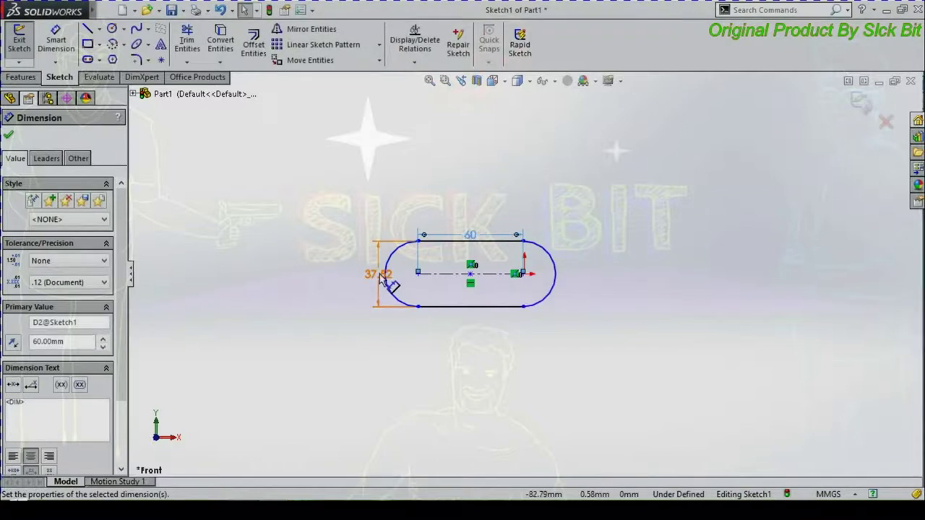
{"action": "double_click", "coordinate": [376, 278]}
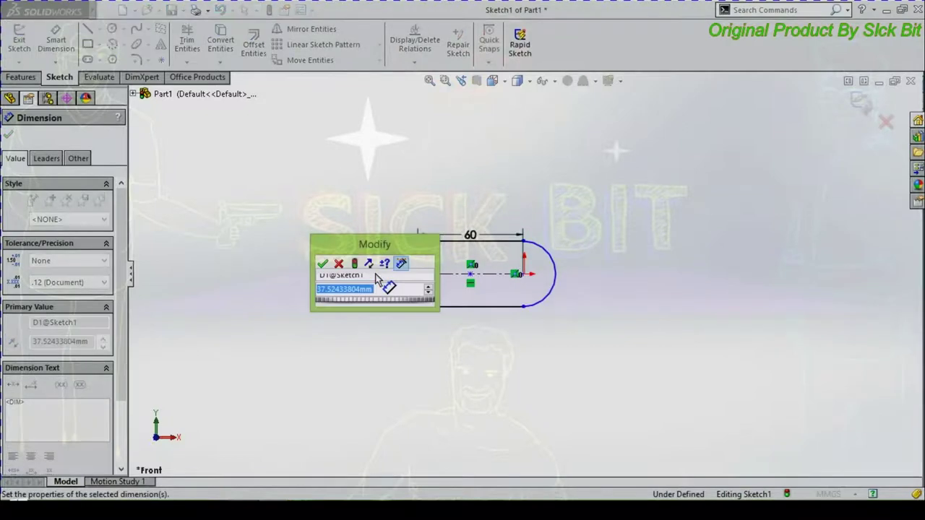
{"action": "type", "text": "10"}
{"action": "key", "text": "Return"}
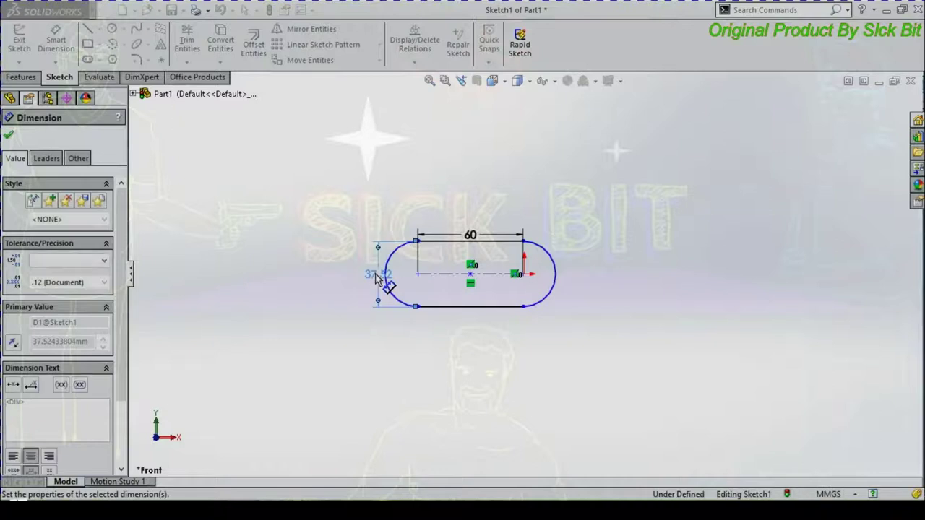
- Move the 60 dimension below the slot and the 10 dimension to its left
{"action": "left_click_drag", "start_coordinate": [453, 238], "coordinate": [472, 372]}
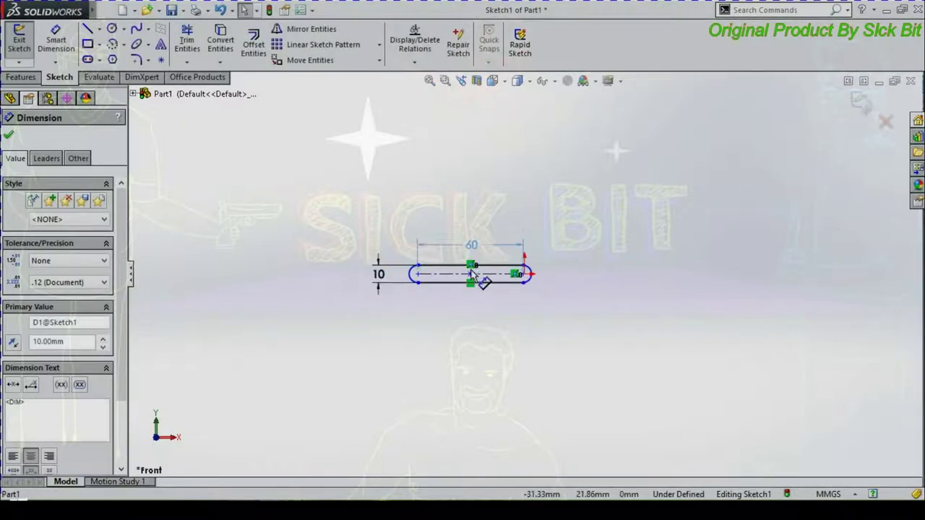
{"action": "left_click", "coordinate": [477, 383]}
{"action": "mouse_move", "coordinate": [380, 277]}
{"action": "left_mouse_down"}
{"action": "mouse_move", "coordinate": [293, 288]}
{"action": "mouse_move", "coordinate": [300, 283]}
{"action": "left_mouse_up"}
{"action": "left_click", "coordinate": [585, 315]}
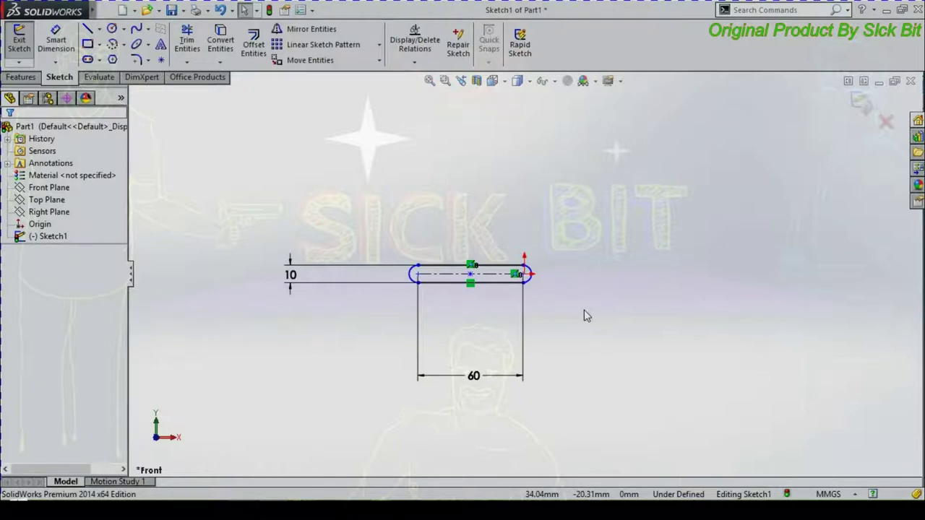
- Offset the slot 5 mm outward with Offset Entities
{"action": "left_click", "coordinate": [256, 36]}
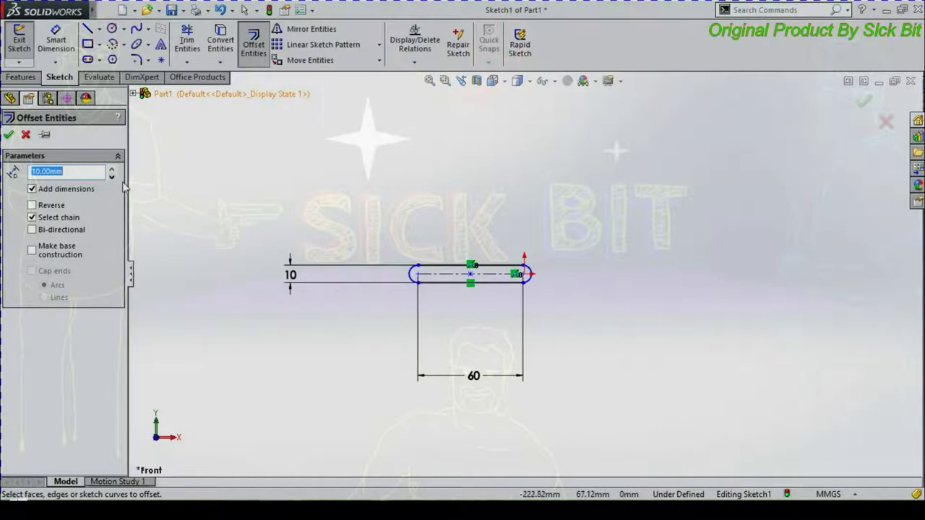
{"action": "left_click", "coordinate": [91, 171]}
{"action": "type", "text": "5"}
{"action": "left_click", "coordinate": [453, 271]}
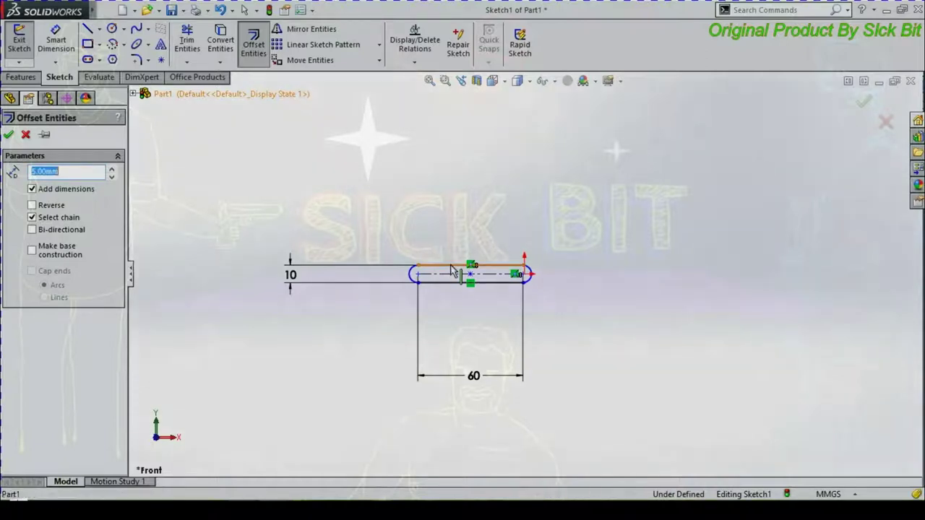
{"action": "left_click", "coordinate": [453, 271]}
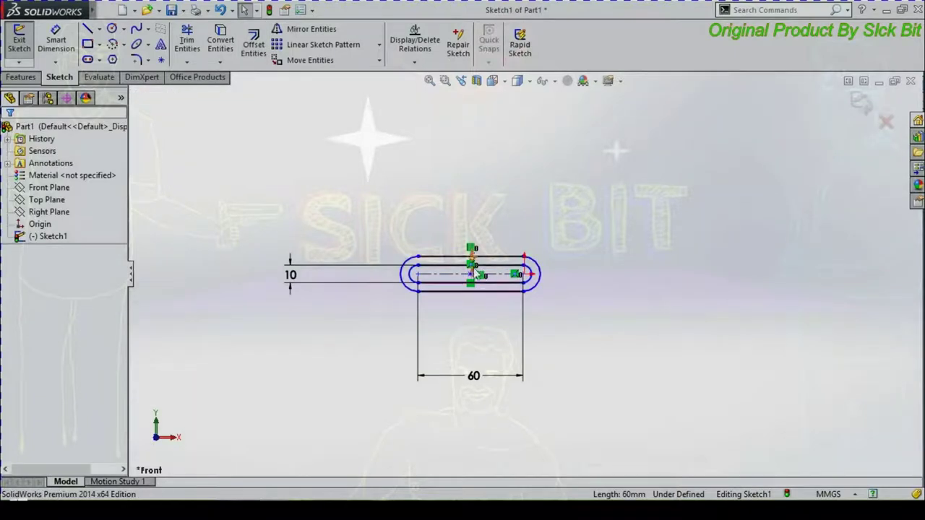
- Offset the new slot again 10 mm outward to form the outer slot
{"action": "left_click", "coordinate": [257, 49]}
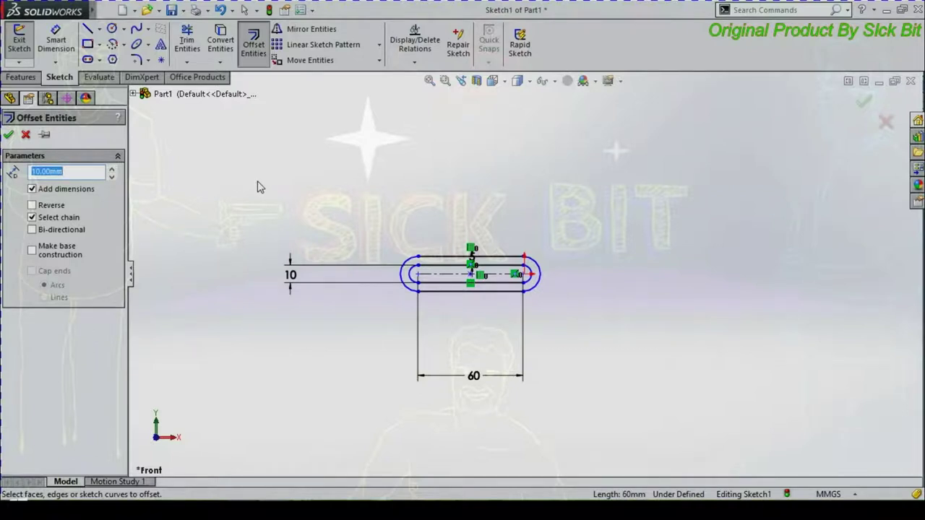
{"action": "left_click", "coordinate": [445, 256]}
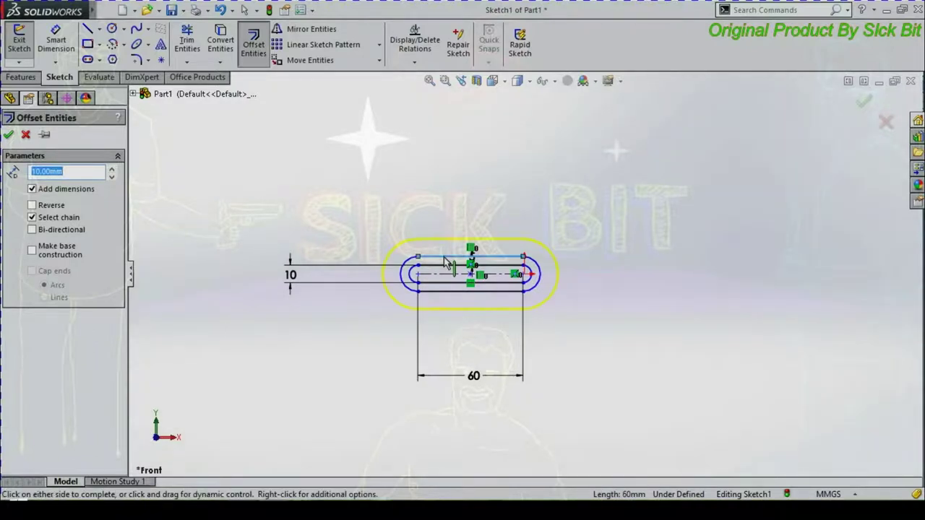
{"action": "left_click", "coordinate": [445, 262]}
{"action": "scroll", "coordinate": [619, 335], "scroll_direction": "down", "scroll_amount": 1}
{"action": "scroll", "coordinate": [622, 336], "scroll_direction": "down", "scroll_amount": 1}
{"action": "scroll", "coordinate": [620, 335], "scroll_direction": "down", "scroll_amount": 1}
{"action": "scroll", "coordinate": [621, 336], "scroll_direction": "up", "scroll_amount": 1}
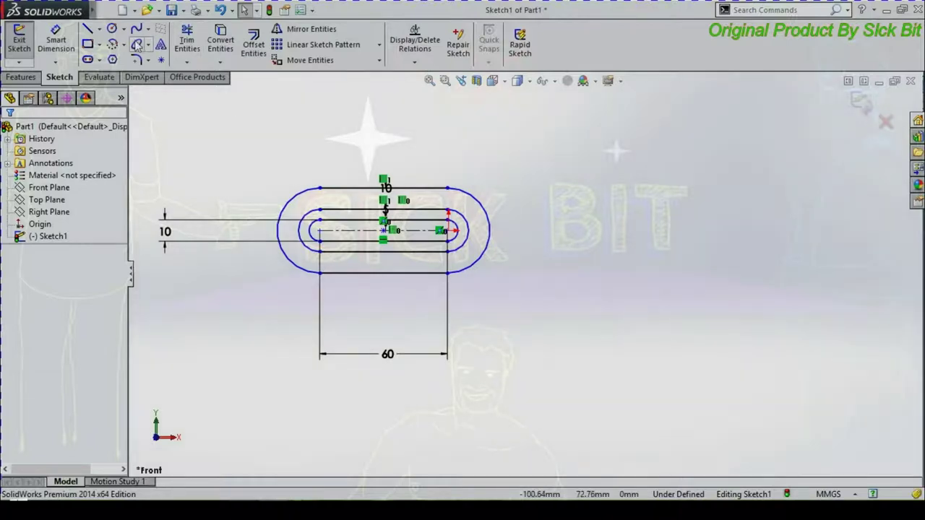
- Add a driven R20 radius dimension to the outer slot's right end arc
{"action": "left_click", "coordinate": [42, 36]}
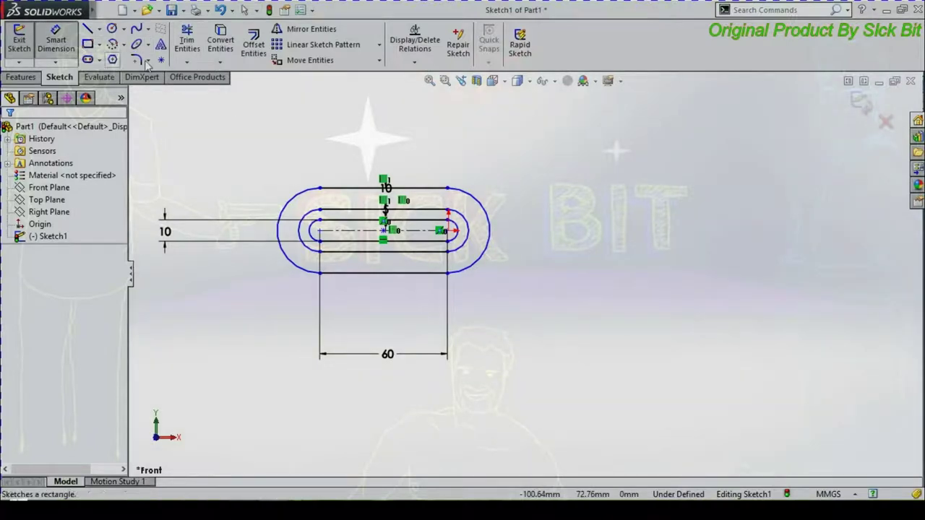
{"action": "left_click", "coordinate": [487, 215]}
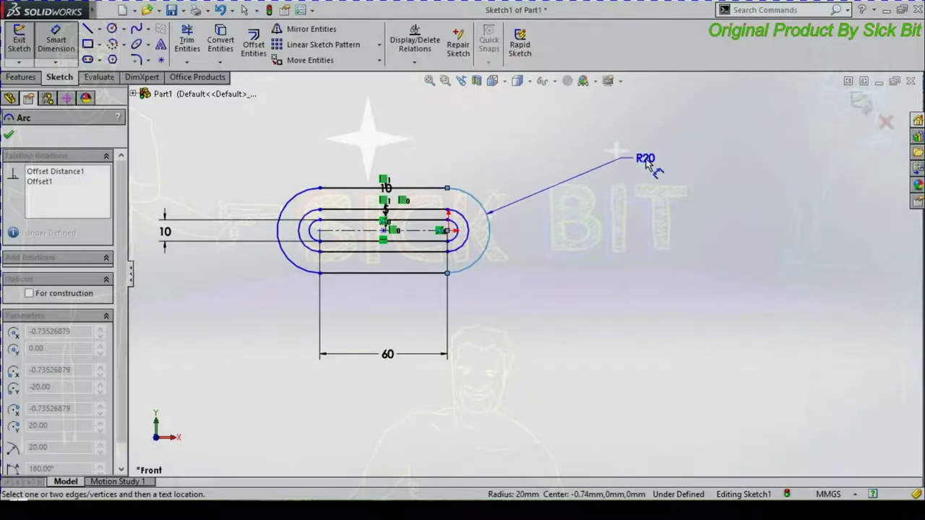
{"action": "left_click", "coordinate": [650, 153]}
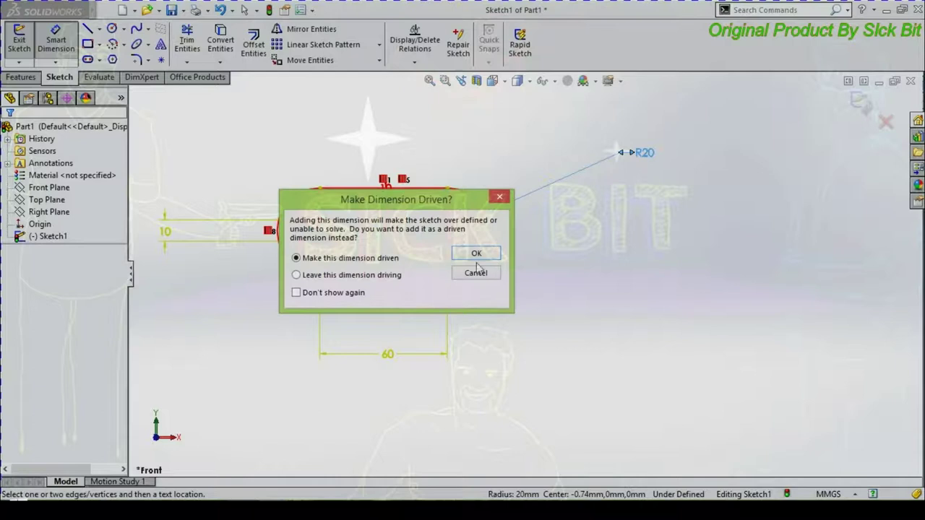
{"action": "left_click", "coordinate": [476, 254]}
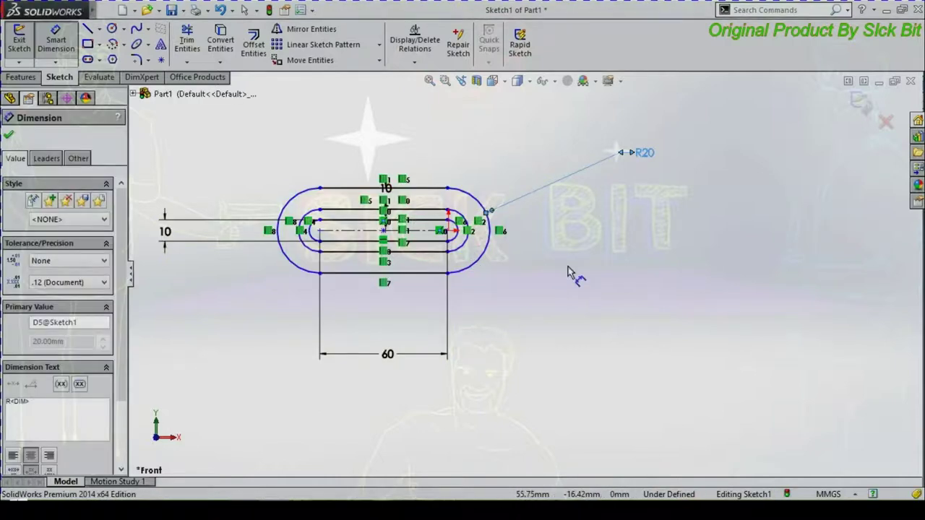
{"action": "left_click", "coordinate": [598, 258]}
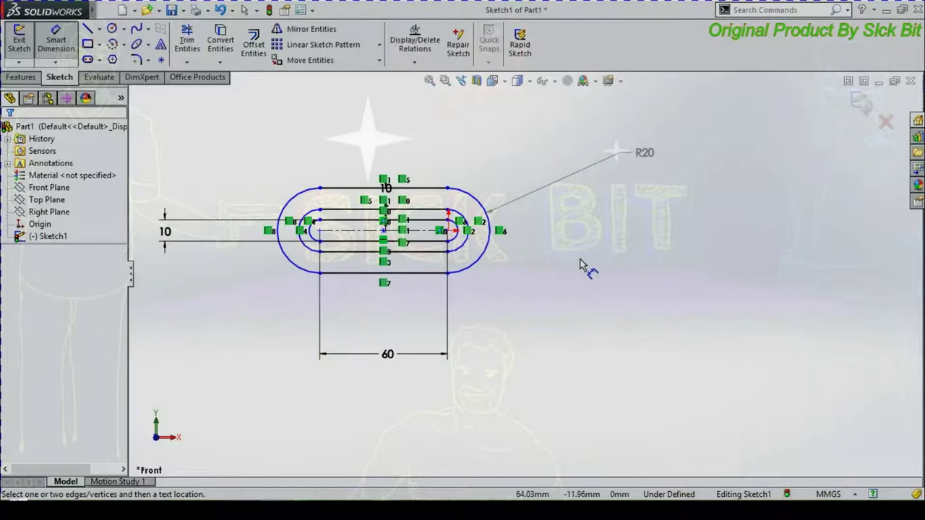
- Add a driven R10 radius dimension to the middle slot's right end arc
{"action": "left_click", "coordinate": [468, 246]}
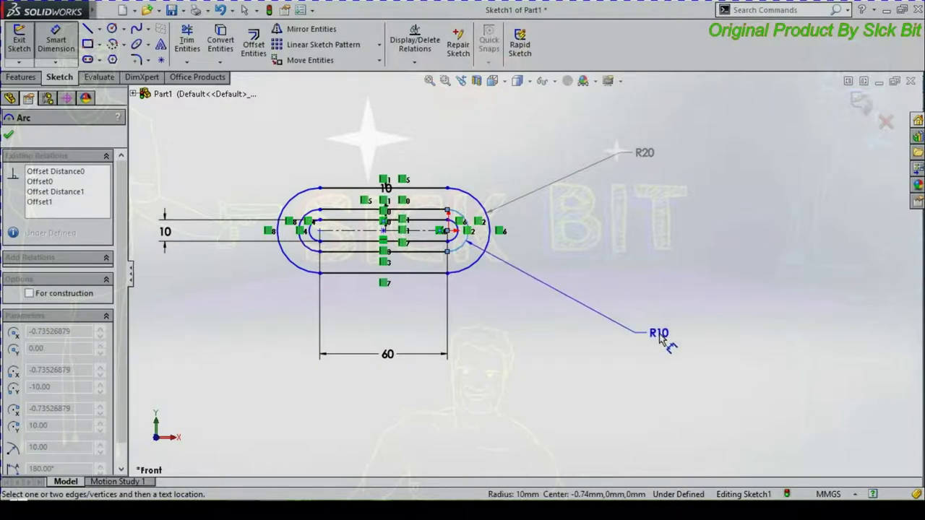
{"action": "left_click", "coordinate": [660, 337]}
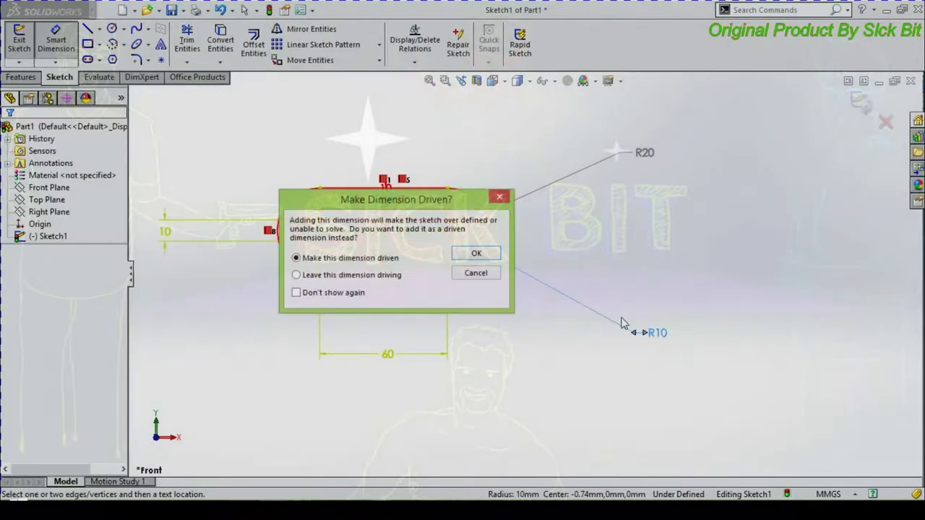
{"action": "left_click", "coordinate": [495, 259]}
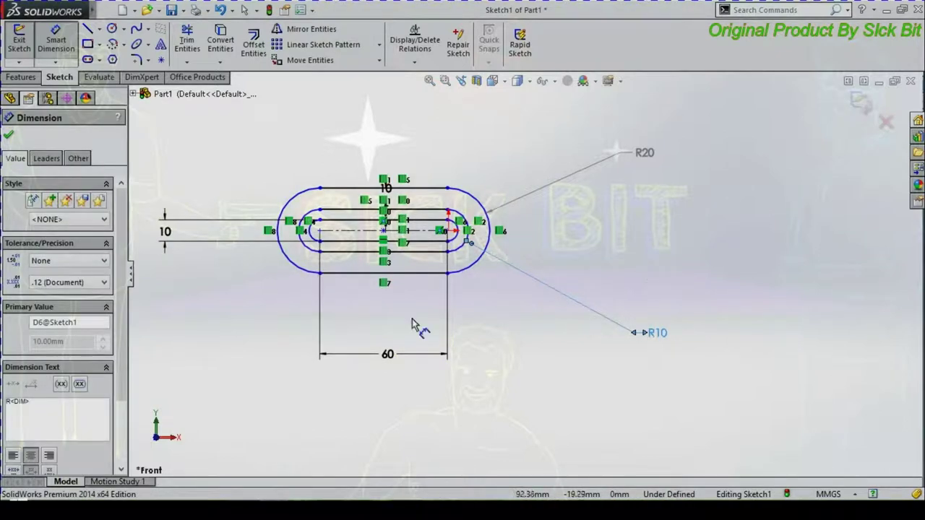
{"action": "key", "text": "Escape"}
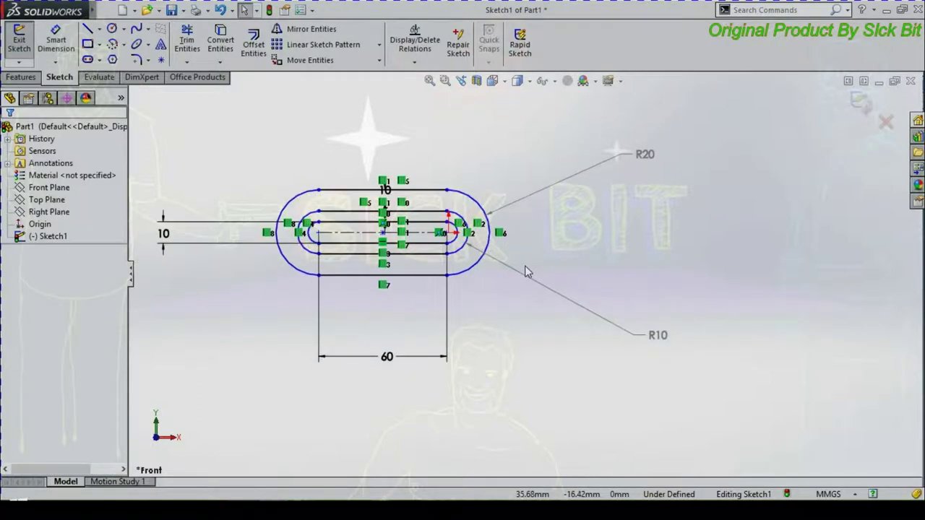
{"action": "scroll", "coordinate": [526, 271], "scroll_direction": "down", "scroll_amount": 1}
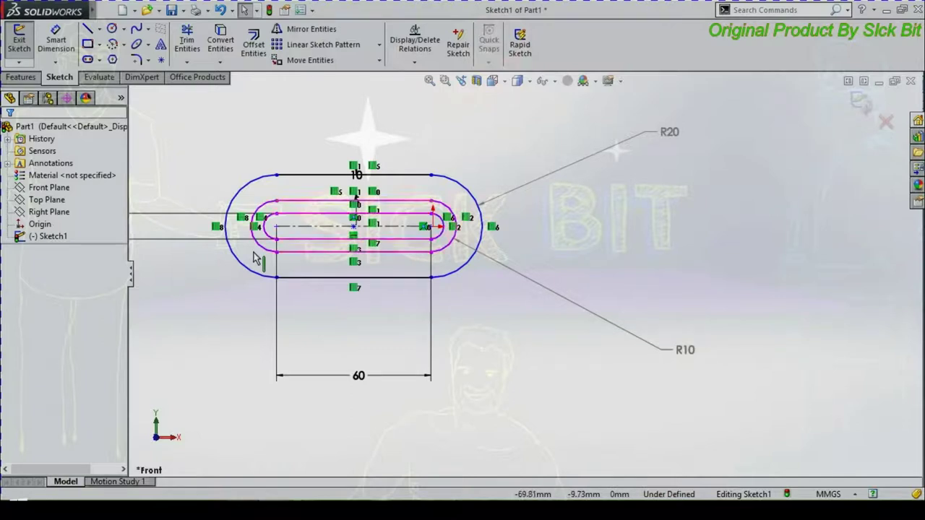
{"action": "left_click", "coordinate": [217, 227]}
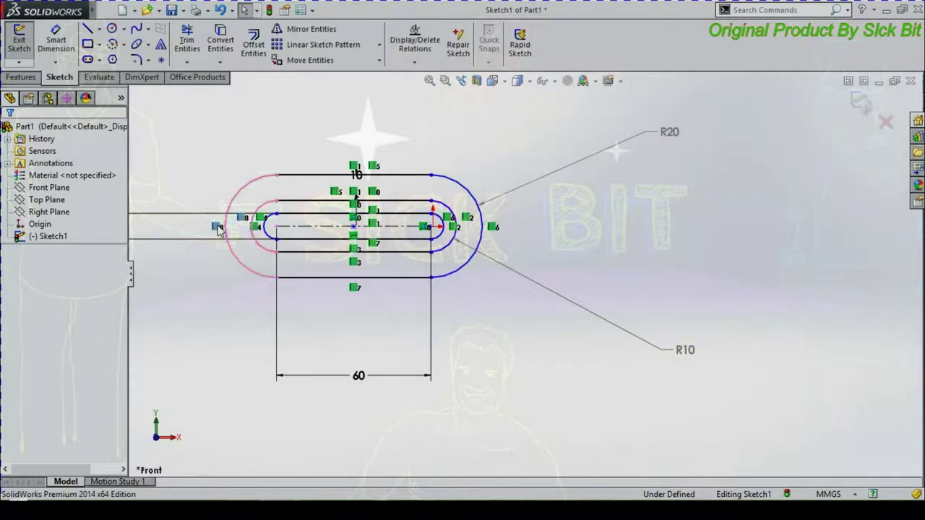
{"action": "left_click", "coordinate": [259, 221]}
{"action": "key", "text": "Escape"}
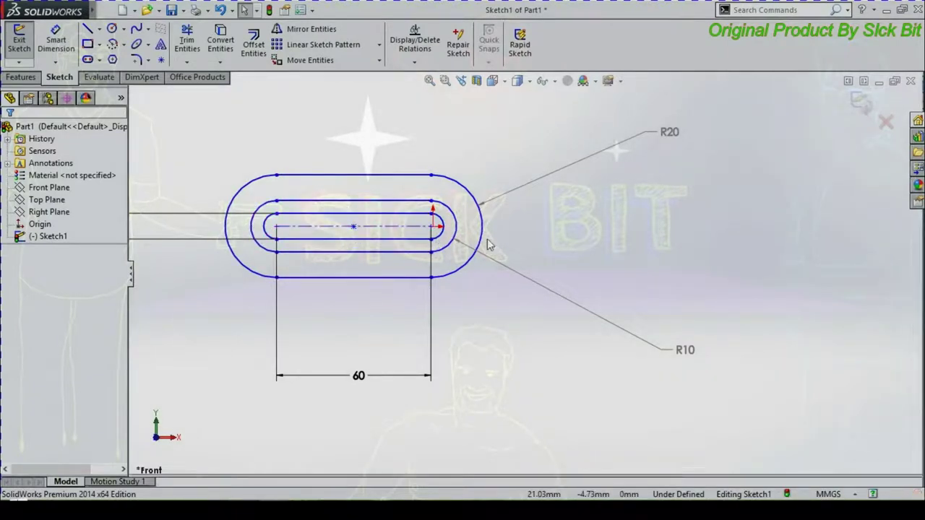
{"action": "scroll", "coordinate": [548, 246], "scroll_direction": "up", "scroll_amount": 1}
{"action": "scroll", "coordinate": [548, 246], "scroll_direction": "up", "scroll_amount": 2}
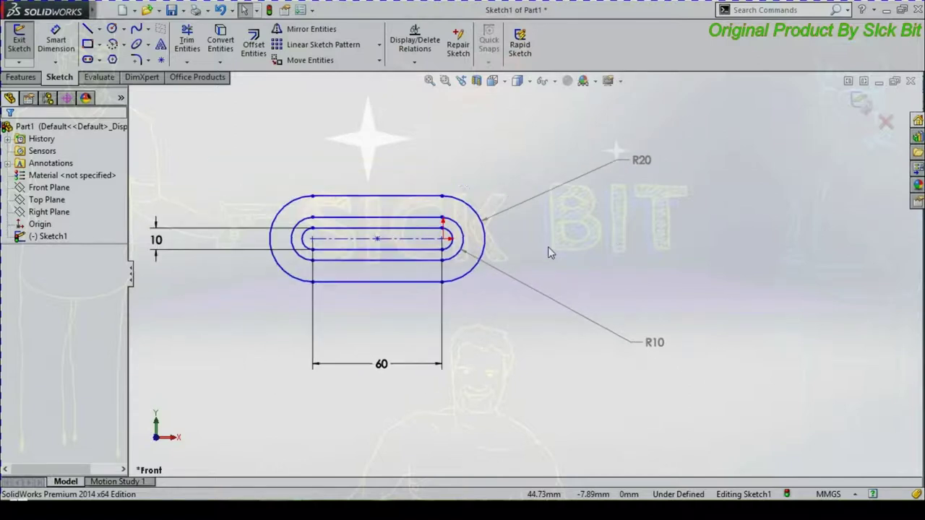
{"action": "left_click", "coordinate": [431, 81]}
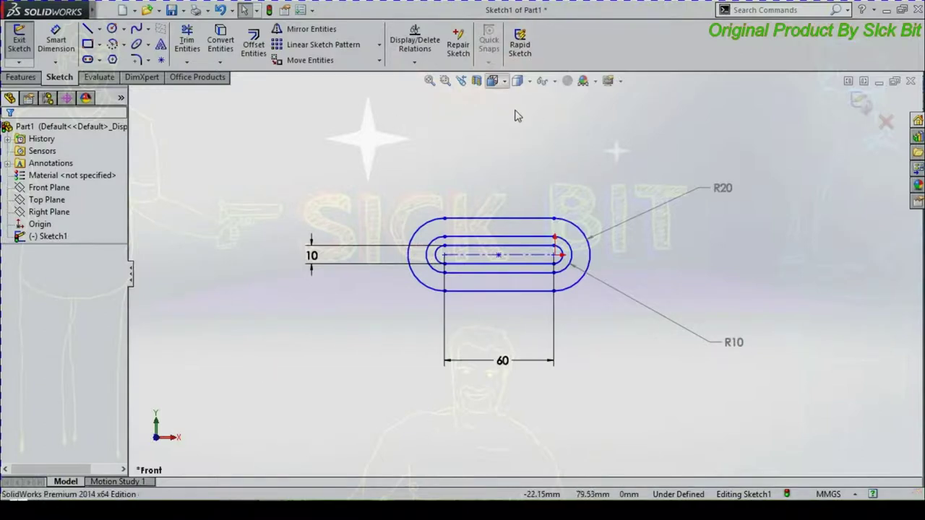
{"action": "left_click", "coordinate": [505, 82]}
{"action": "left_click", "coordinate": [568, 158]}
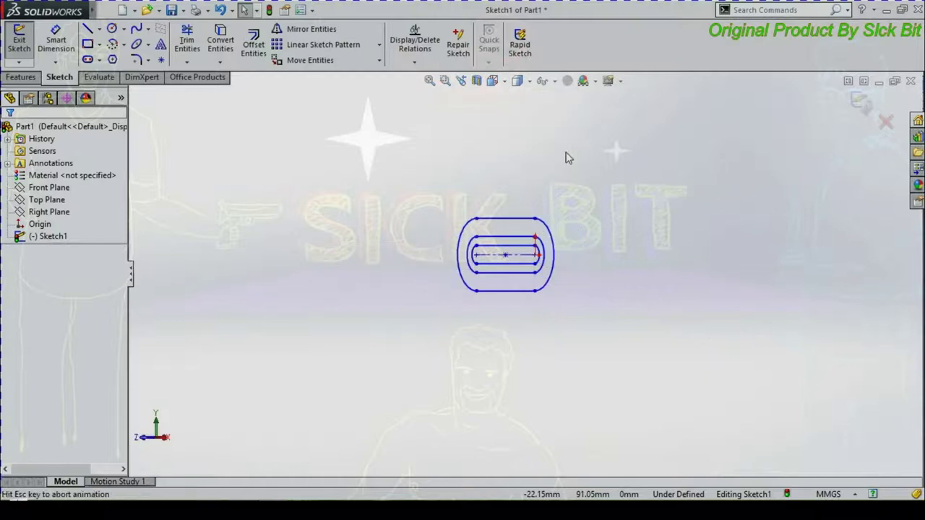
{"action": "left_click", "coordinate": [531, 81]}
{"action": "left_click", "coordinate": [497, 85]}
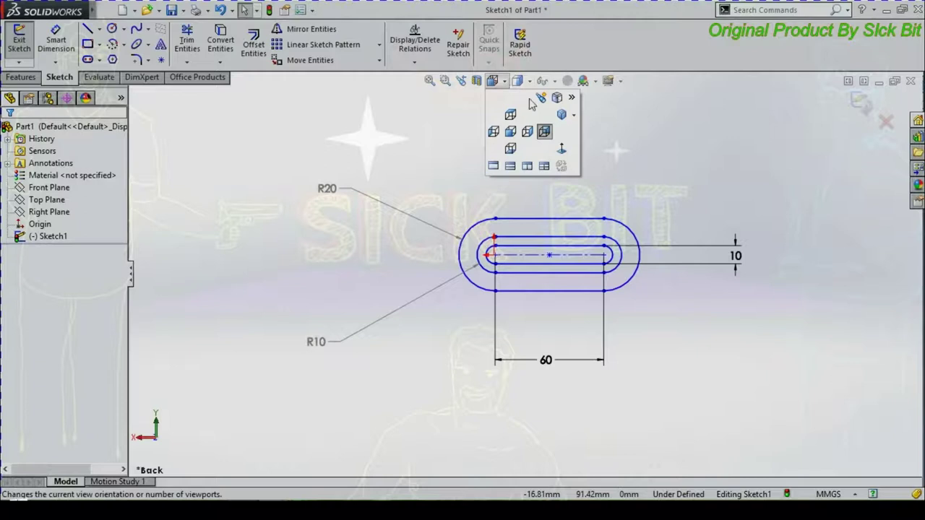
{"action": "left_click", "coordinate": [554, 148]}
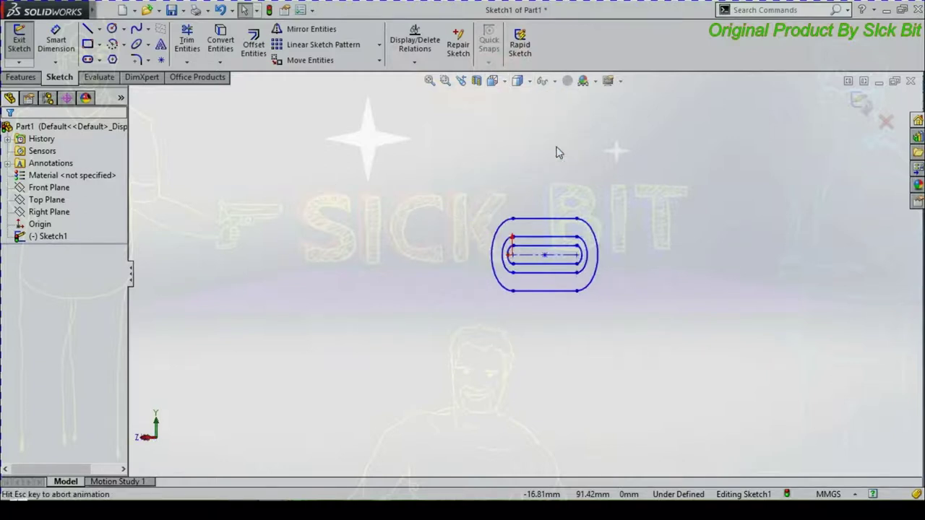
- Exit Sketch1 and fit the slot sketch to the view
{"action": "key", "text": "ctrl+b"}
{"action": "left_click", "coordinate": [584, 177]}
{"action": "scroll", "coordinate": [658, 363], "scroll_direction": "up", "scroll_amount": 1}
{"action": "scroll", "coordinate": [659, 363], "scroll_direction": "down", "scroll_amount": 1}
{"action": "scroll", "coordinate": [659, 364], "scroll_direction": "down", "scroll_amount": 1}
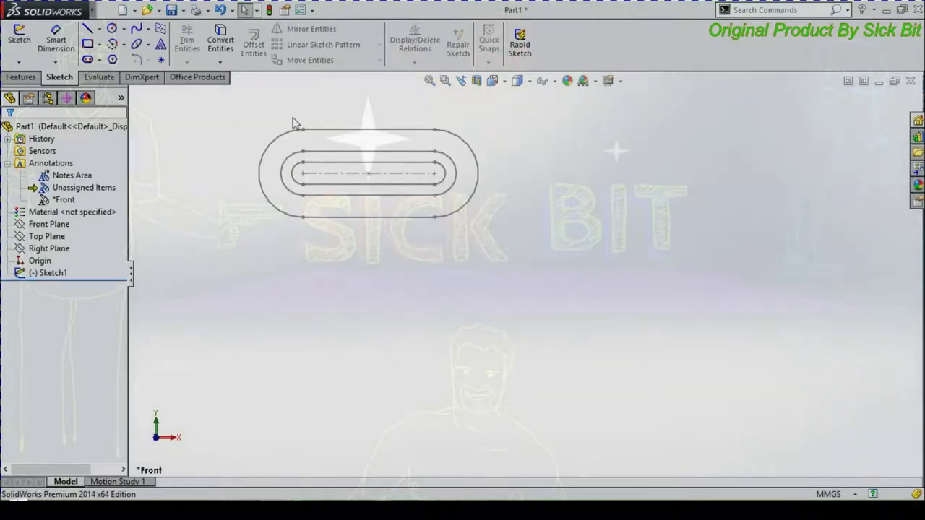
{"action": "key", "text": "f"}
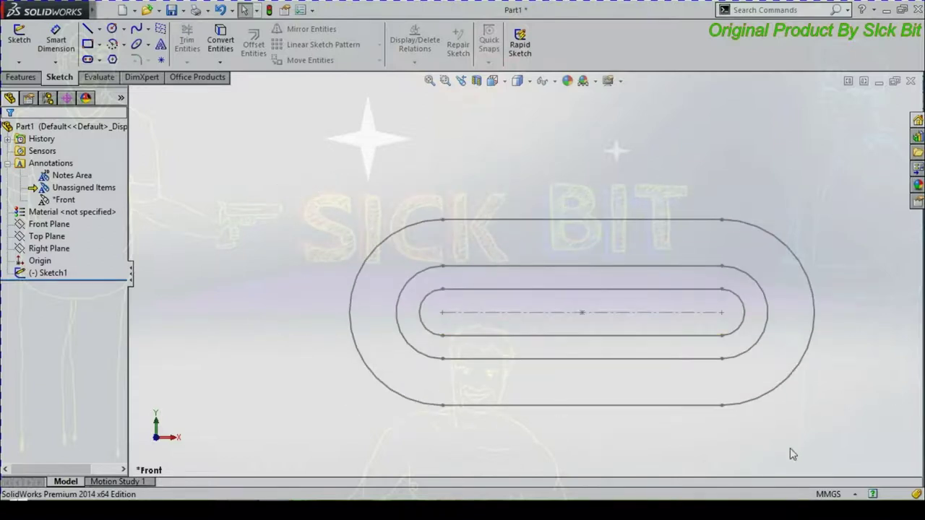
- Reopen Sketch1 with Edit Sketch and fit the whole sketch in view
{"action": "right_click", "coordinate": [758, 289]}
{"action": "left_click", "coordinate": [769, 251]}
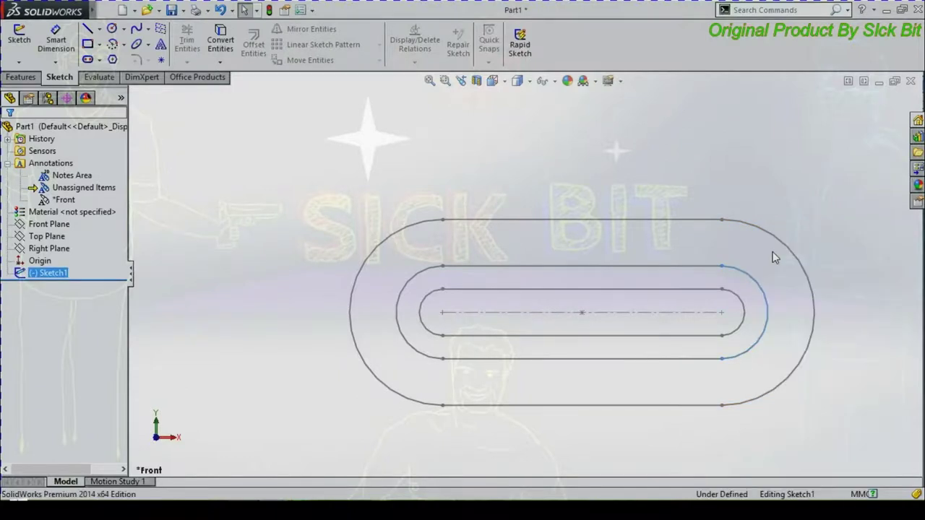
{"action": "key", "text": "f"}
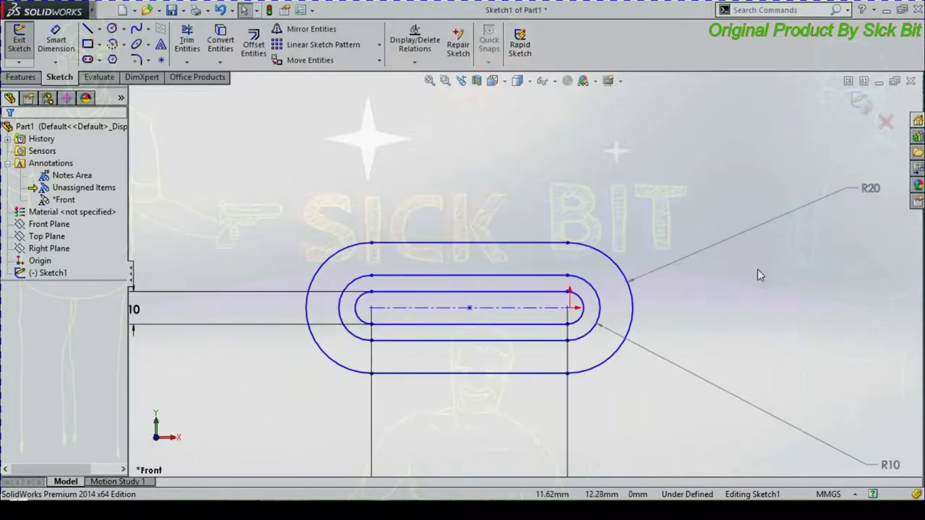
{"action": "scroll", "coordinate": [734, 292], "scroll_direction": "down", "scroll_amount": 1}
{"action": "scroll", "coordinate": [693, 292], "scroll_direction": "up", "scroll_amount": 1}
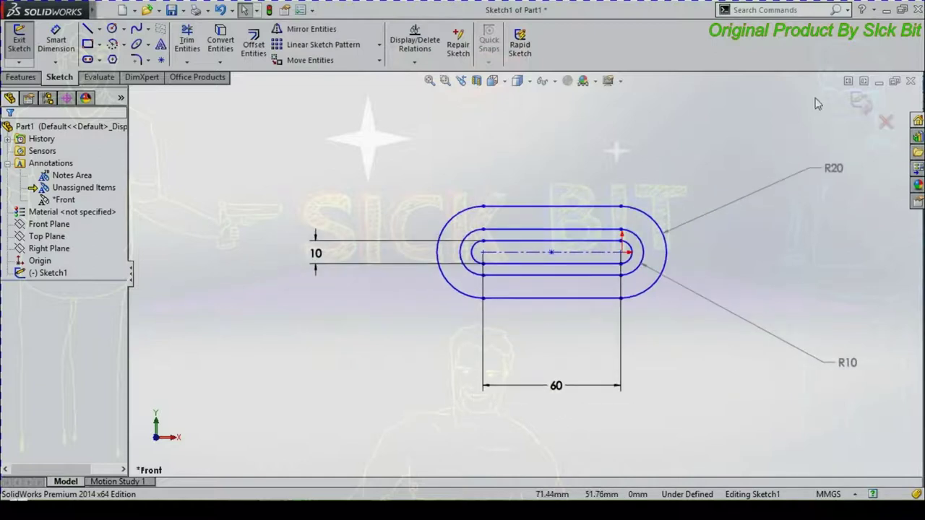
{"action": "scroll", "coordinate": [823, 121], "scroll_direction": "down", "scroll_amount": 1}
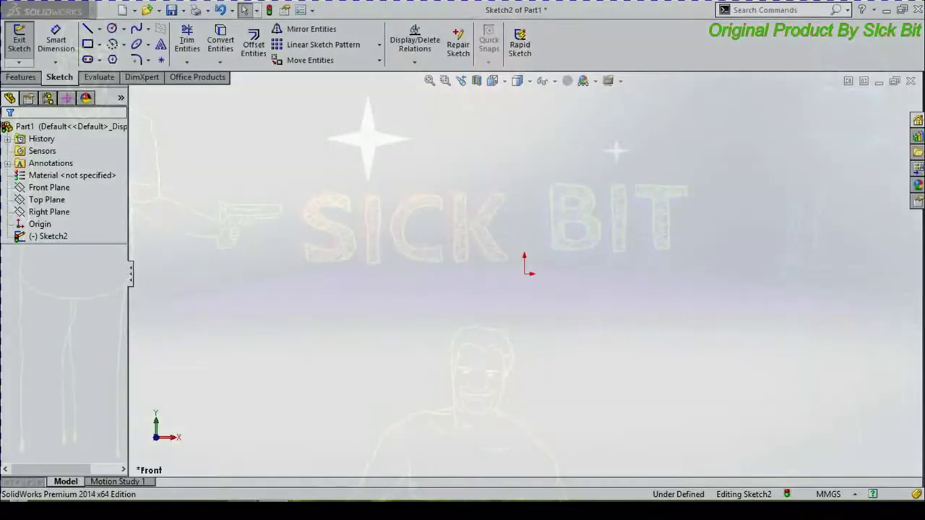
- On the Front Plane, draw a vertical centerline from above to below the origin
{"action": "left_click", "coordinate": [68, 190]}
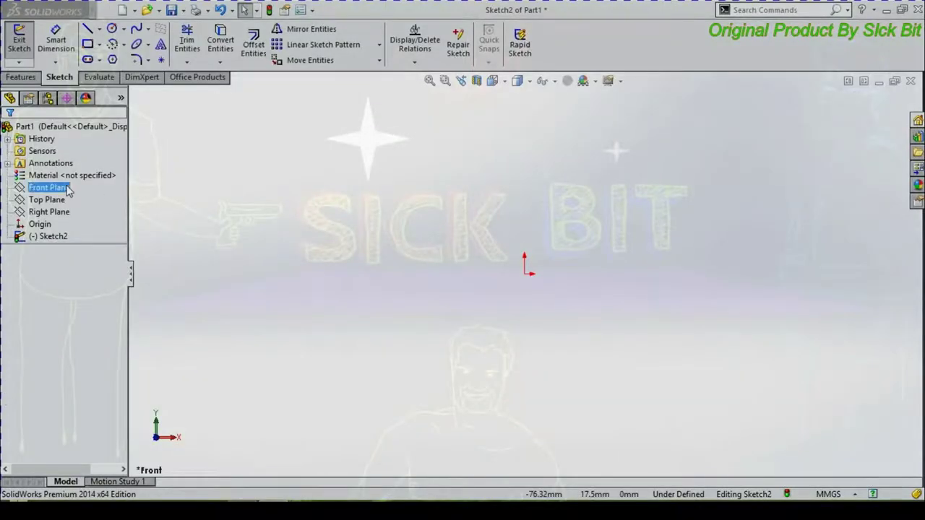
{"action": "left_click", "coordinate": [183, 201]}
{"action": "left_click", "coordinate": [99, 30]}
{"action": "left_click", "coordinate": [101, 58]}
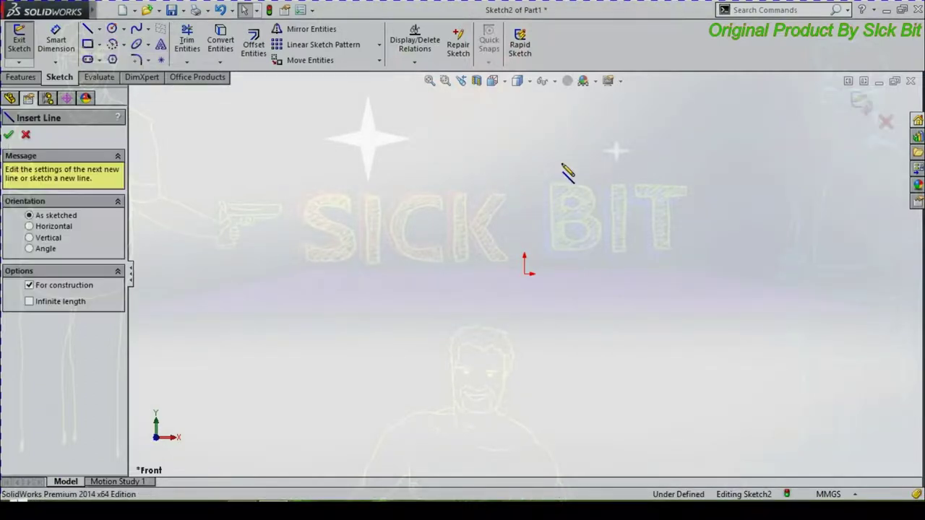
{"action": "left_click", "coordinate": [524, 177]}
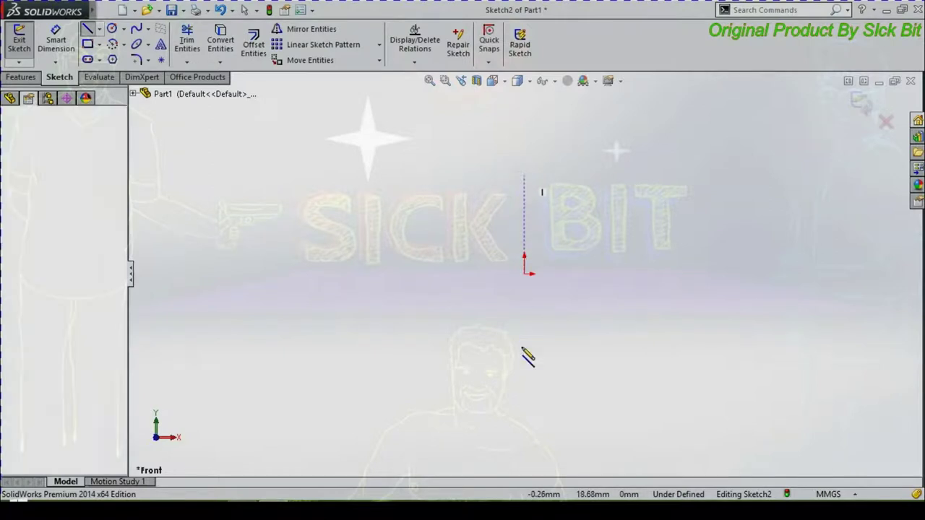
{"action": "left_click", "coordinate": [524, 380]}
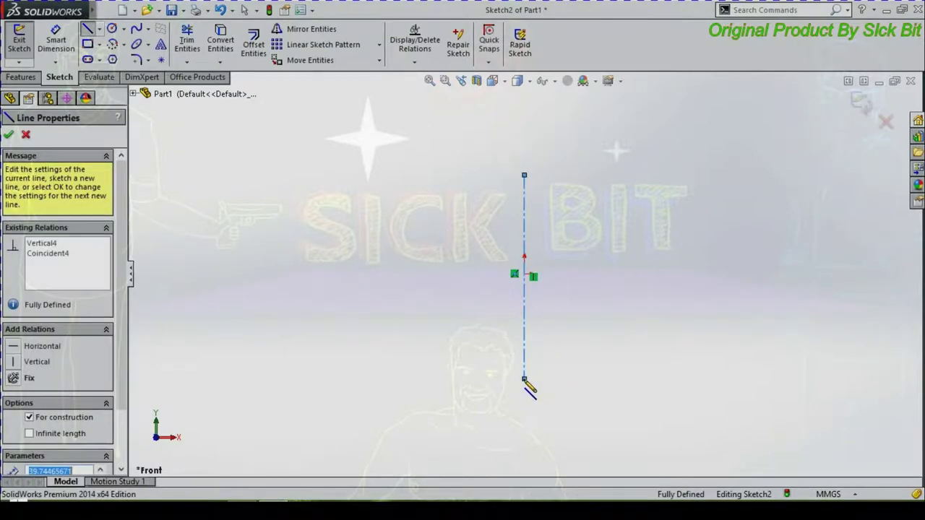
- Sketch a circle centred on the origin
{"action": "key", "text": "Escape"}
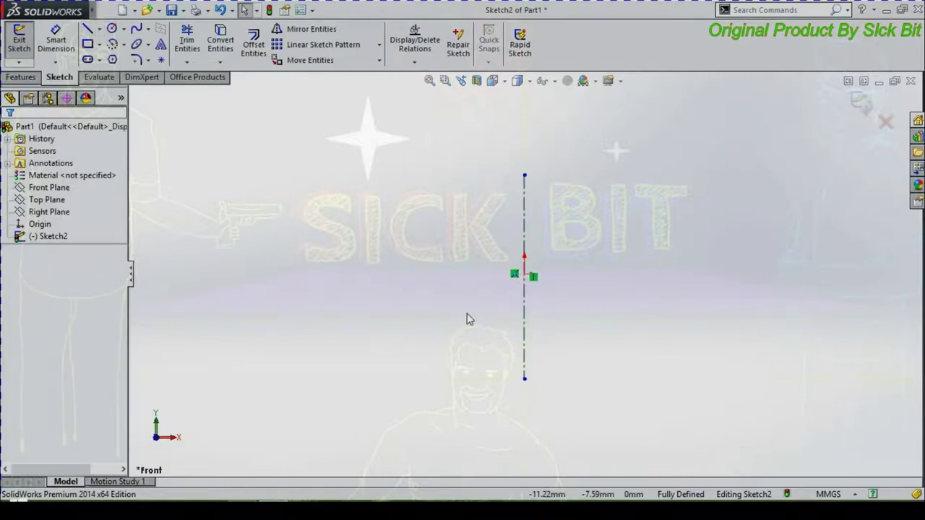
{"action": "left_click", "coordinate": [112, 28]}
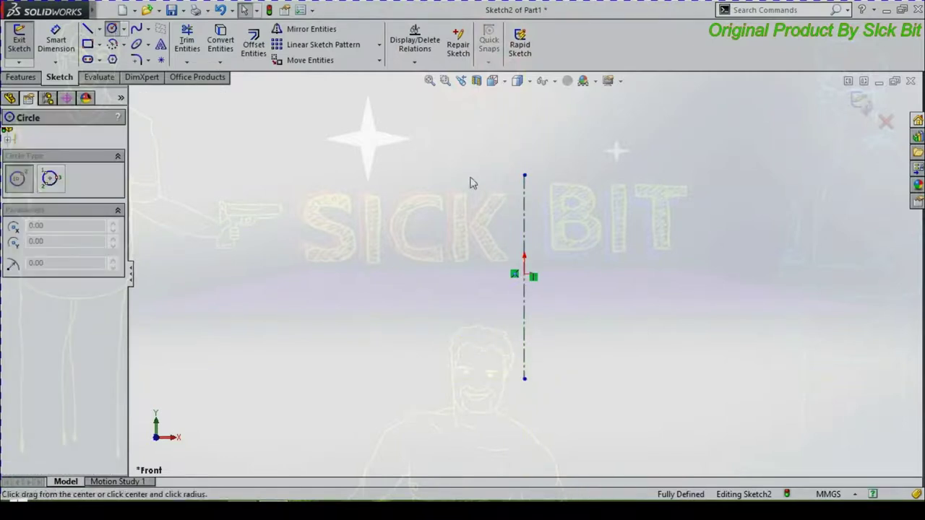
{"action": "left_click", "coordinate": [525, 274]}
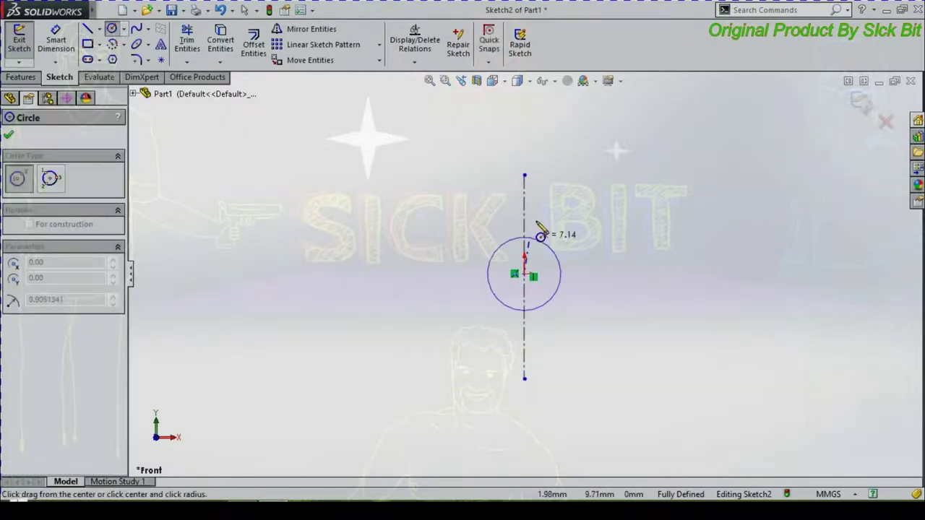
{"action": "left_click", "coordinate": [538, 230]}
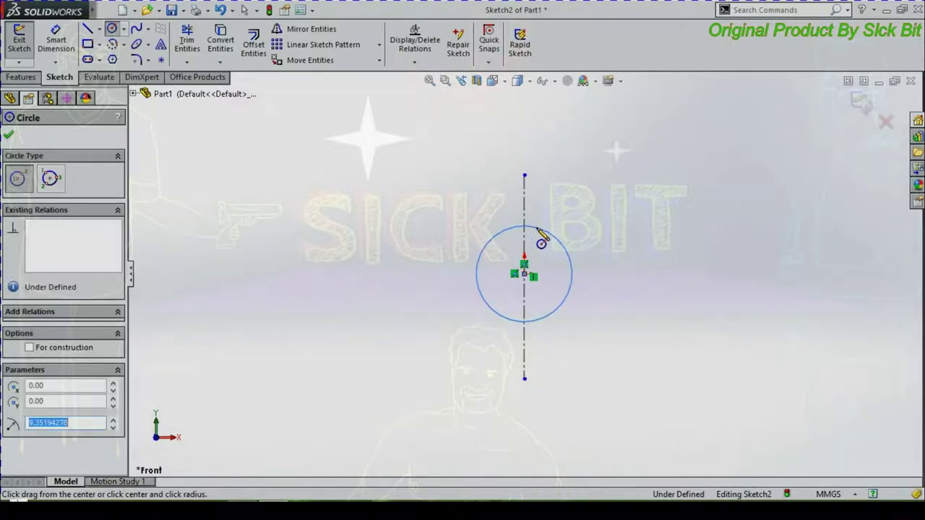
{"action": "key", "text": "Escape"}
- Draw a vertical line right of the circle, level with the centerline's top and bottom
{"action": "left_click", "coordinate": [87, 29]}
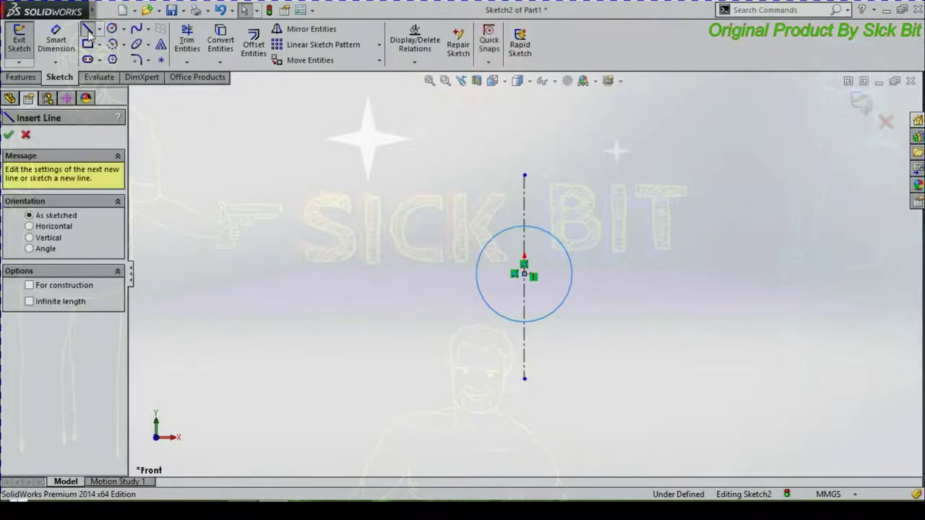
{"action": "left_click", "coordinate": [645, 175]}
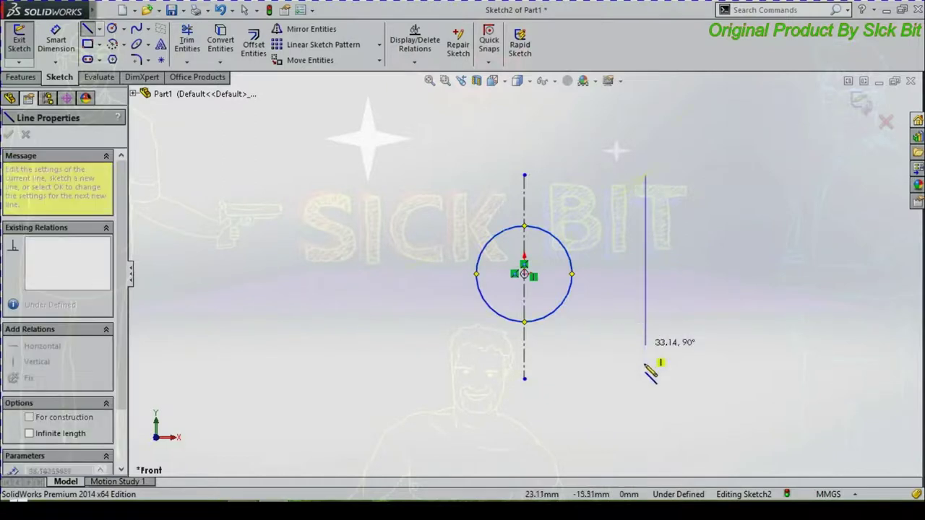
{"action": "key", "text": "Escape"}
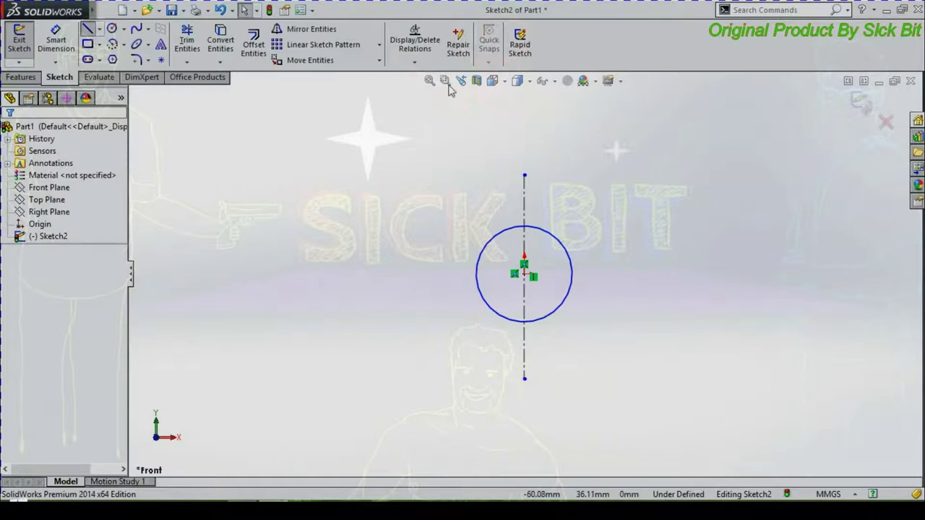
{"action": "key", "text": "l"}
{"action": "left_click", "coordinate": [637, 176]}
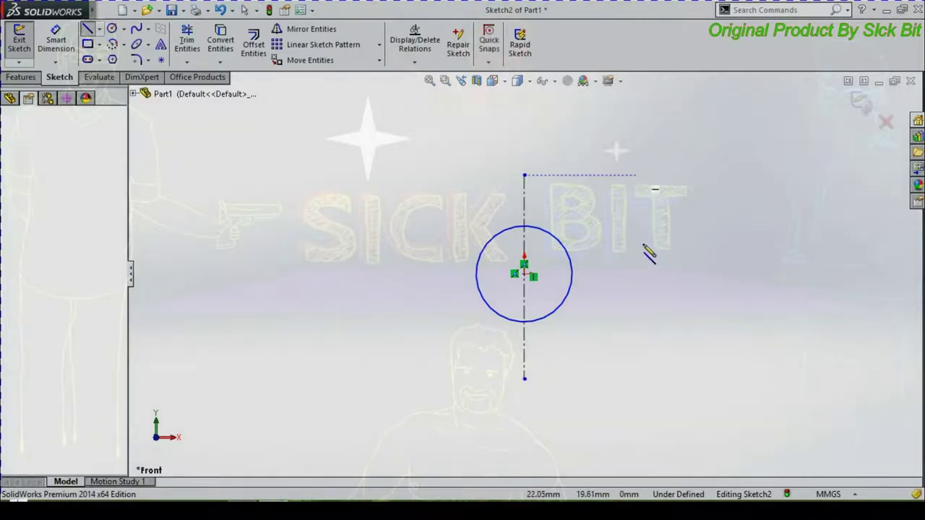
{"action": "left_click", "coordinate": [637, 379]}
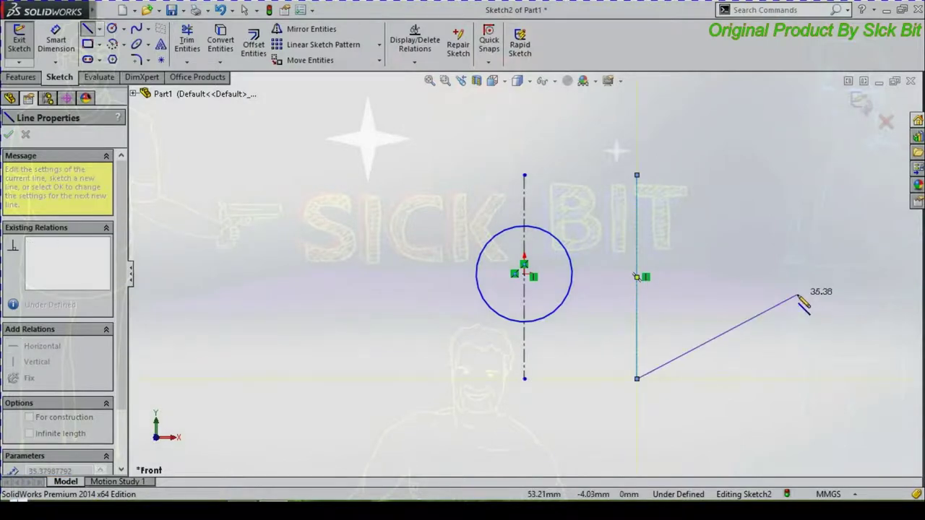
{"action": "key", "text": "Escape"}
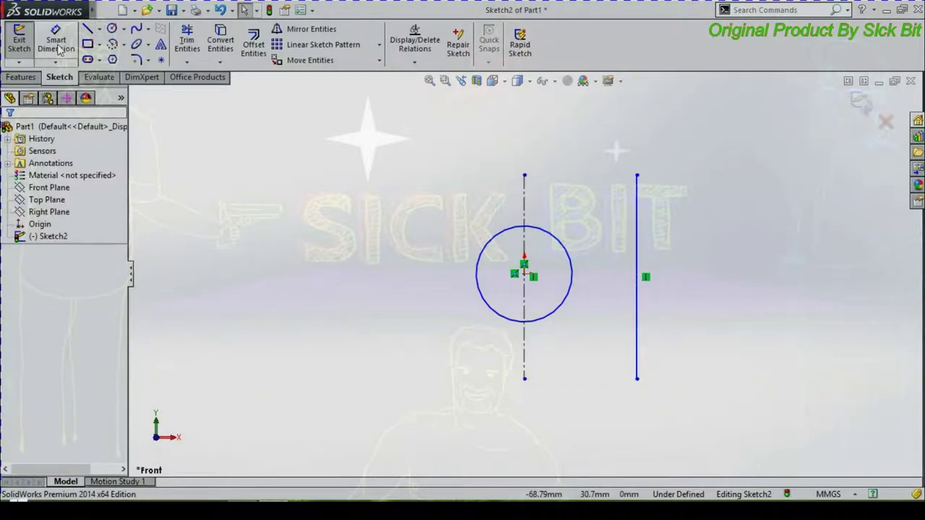
{"action": "left_click", "coordinate": [56, 40]}
- Give the circle a Ø15 diameter dimension
{"action": "left_click", "coordinate": [566, 251]}
{"action": "left_click", "coordinate": [789, 197]}
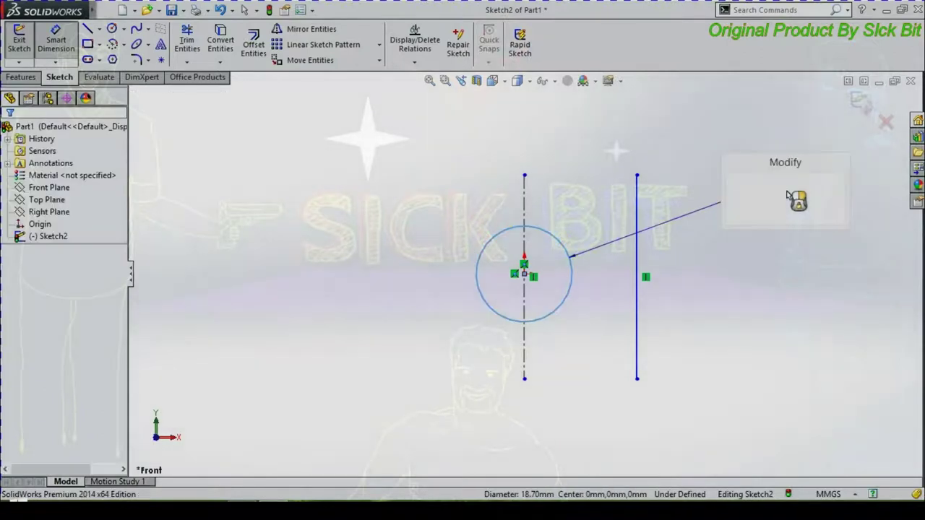
{"action": "type", "text": "15"}
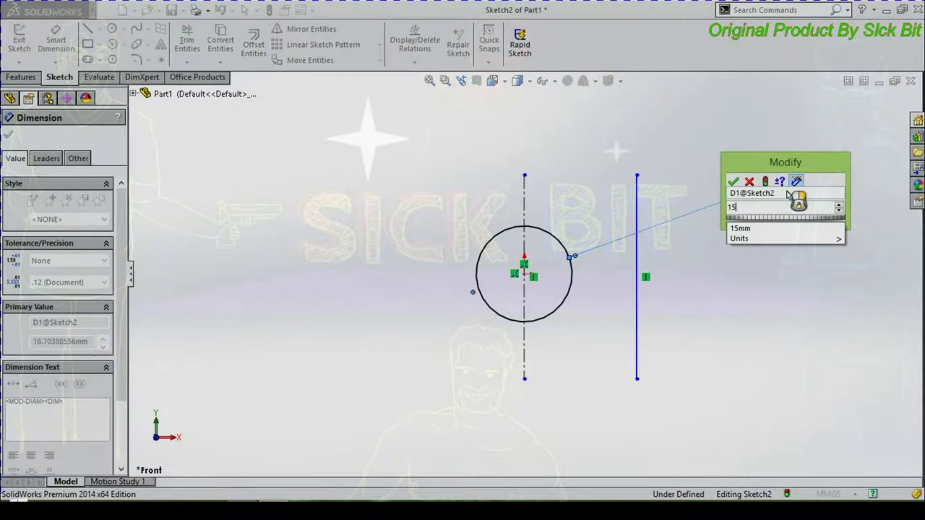
{"action": "key", "text": "Return"}
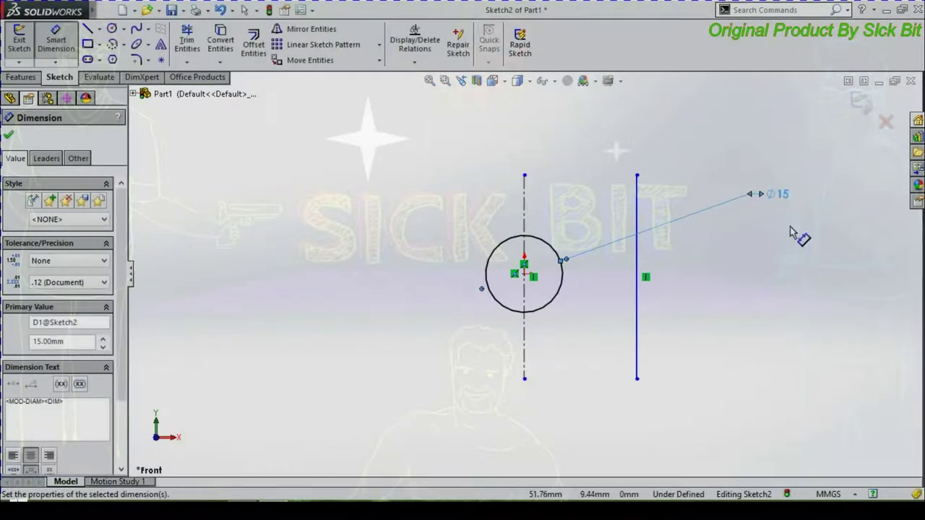
{"action": "left_click", "coordinate": [790, 231]}
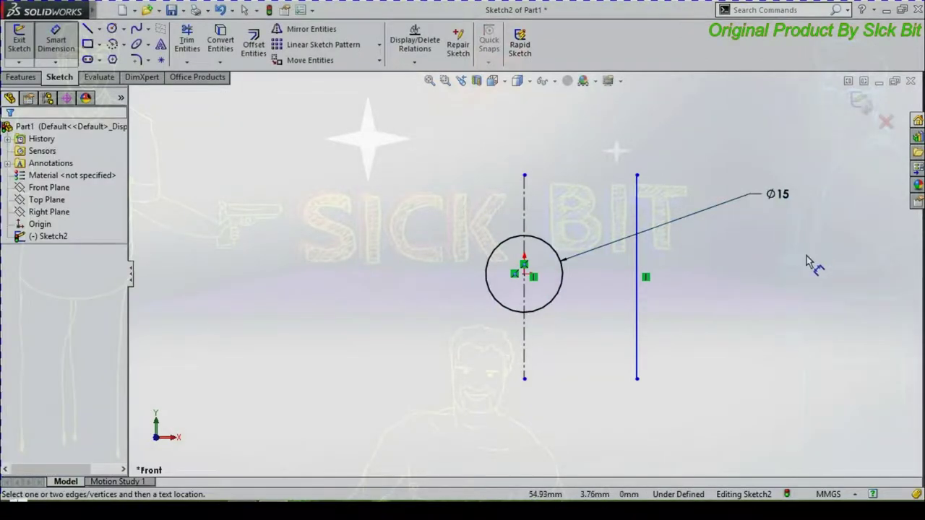
- Mirror the right vertical line about the centerline to create a matching left line
{"action": "left_click", "coordinate": [308, 28]}
{"action": "left_click", "coordinate": [82, 309]}
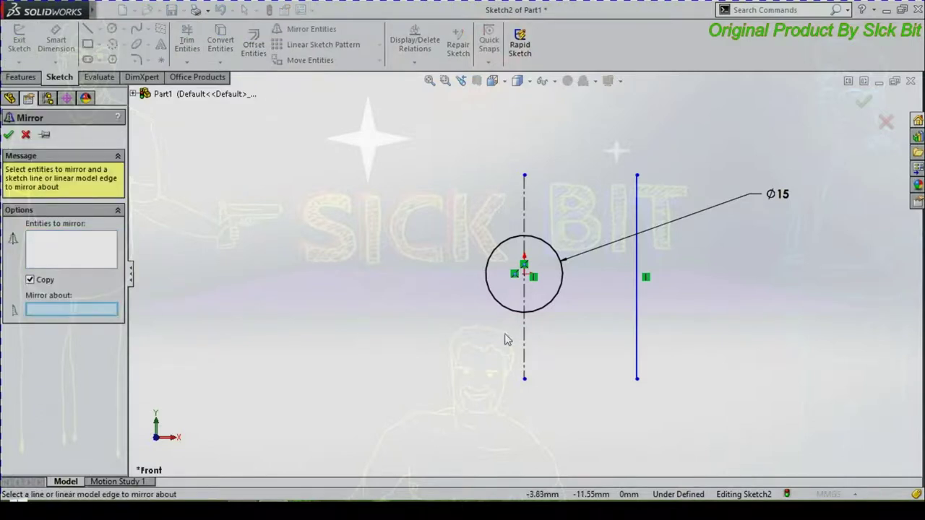
{"action": "left_click", "coordinate": [524, 340]}
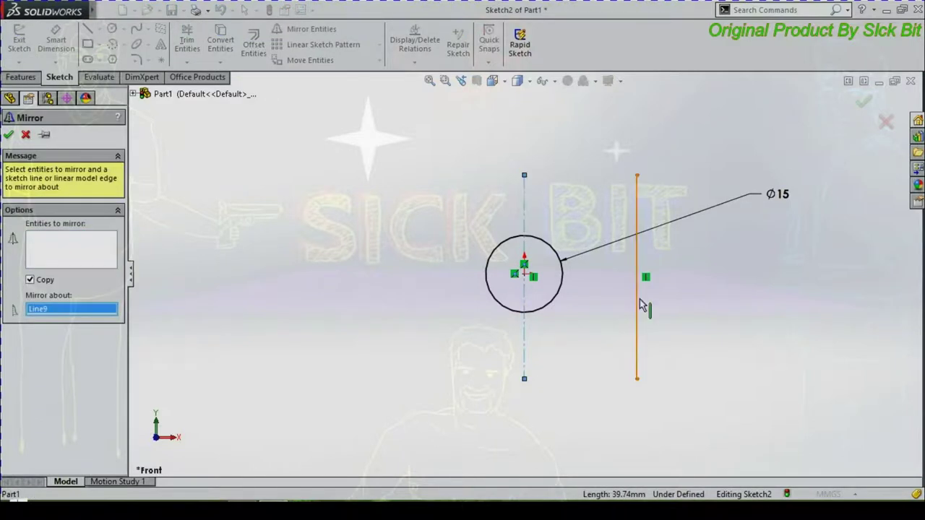
{"action": "left_click", "coordinate": [637, 302]}
{"action": "left_click", "coordinate": [524, 339]}
{"action": "left_click", "coordinate": [98, 249]}
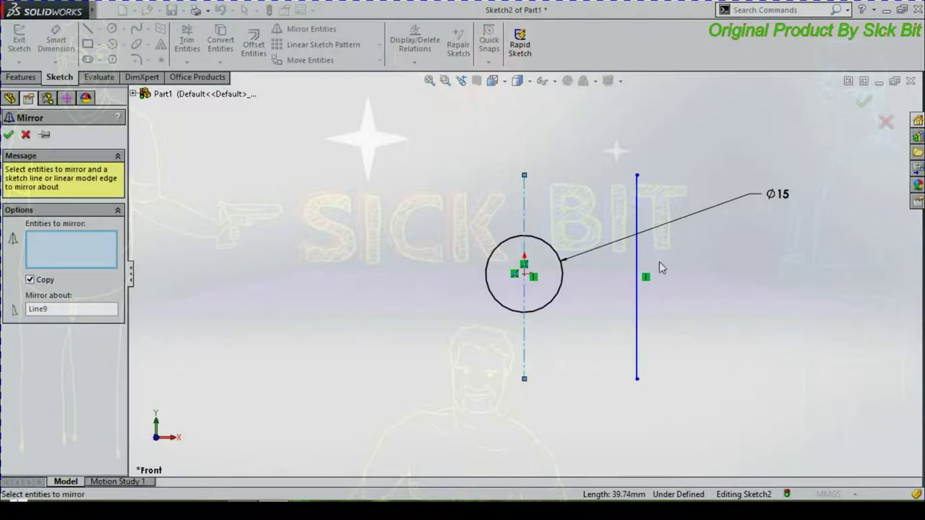
{"action": "left_click", "coordinate": [637, 273]}
{"action": "key", "text": "Return"}
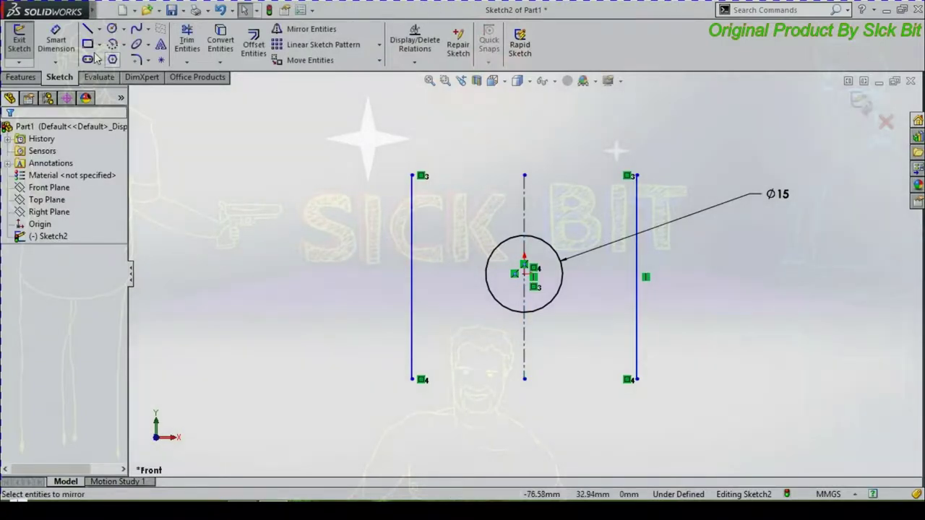
- Join the vertical lines' bottom ends with a horizontal line
{"action": "left_click", "coordinate": [86, 29]}
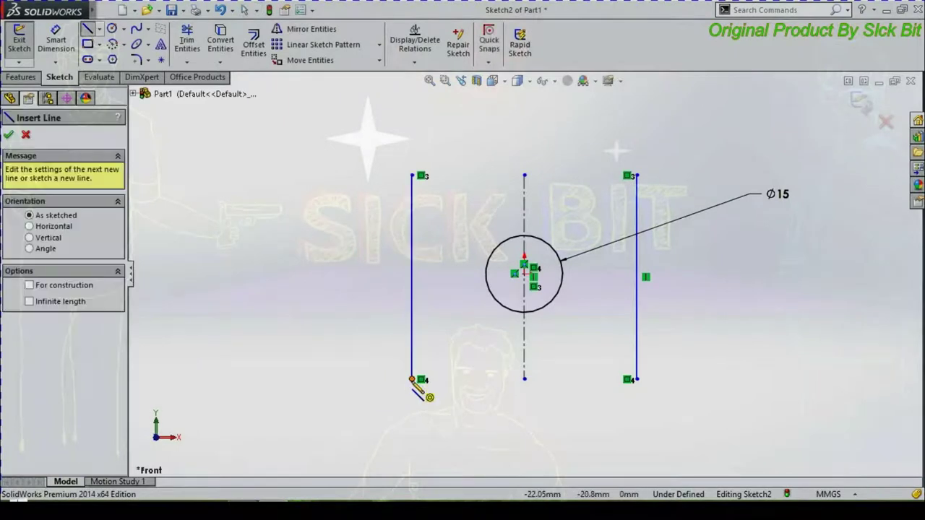
{"action": "left_click", "coordinate": [413, 379]}
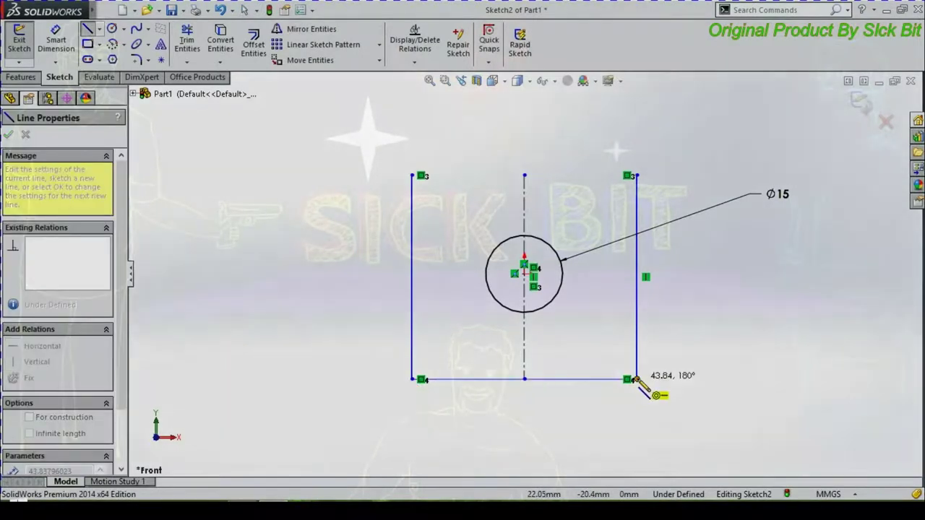
{"action": "left_click", "coordinate": [628, 381]}
{"action": "key", "text": "Escape"}
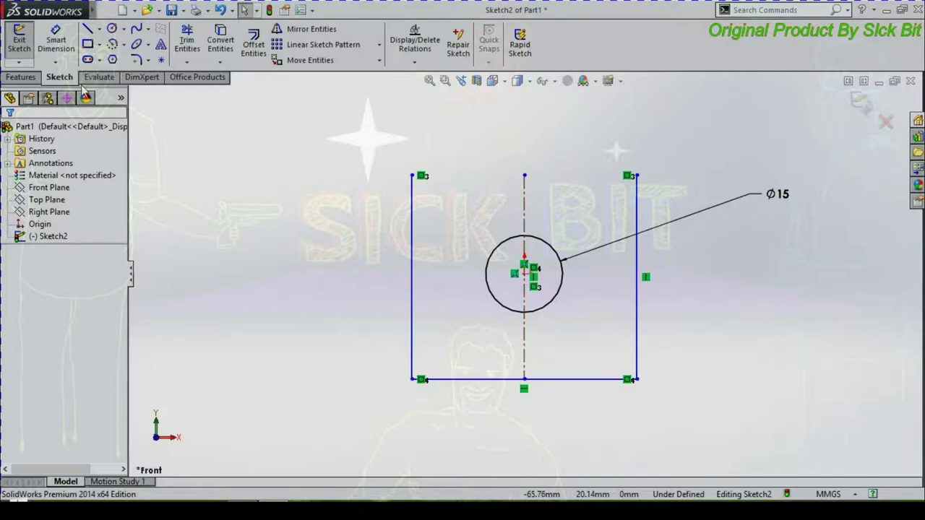
- Dimension the bottom line to 30 wide
{"action": "left_click", "coordinate": [55, 40]}
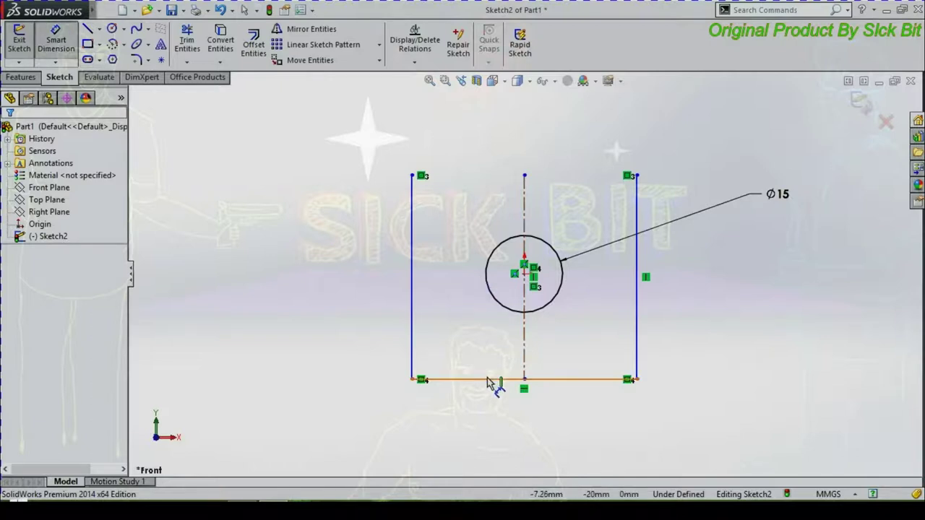
{"action": "left_click", "coordinate": [490, 402]}
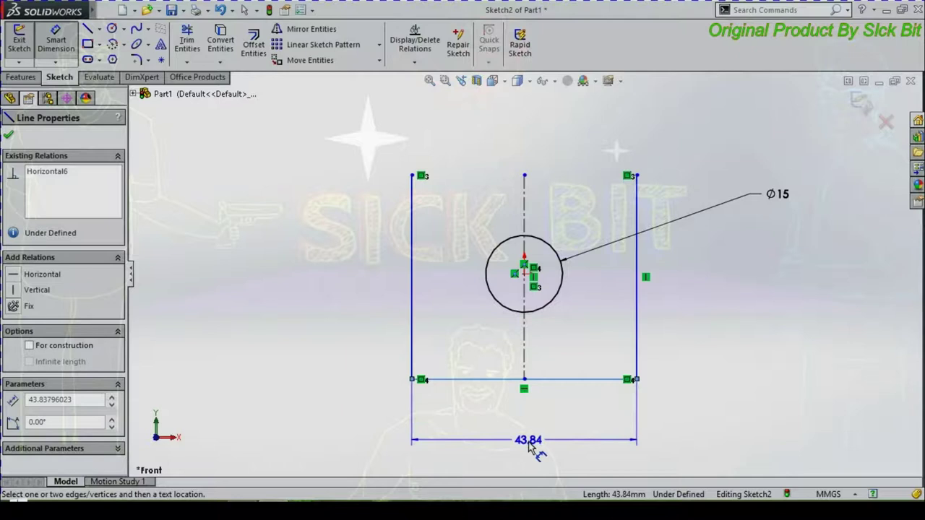
{"action": "left_click", "coordinate": [531, 449]}
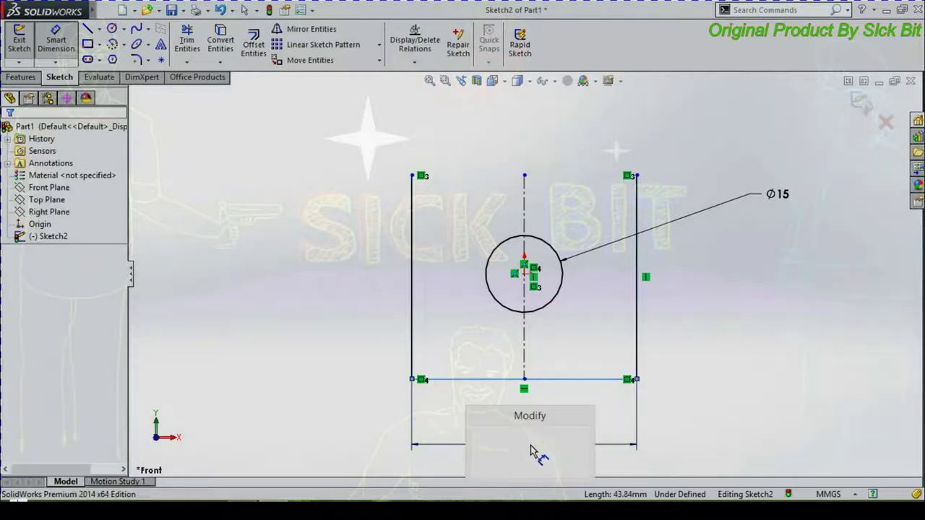
{"action": "type", "text": "30"}
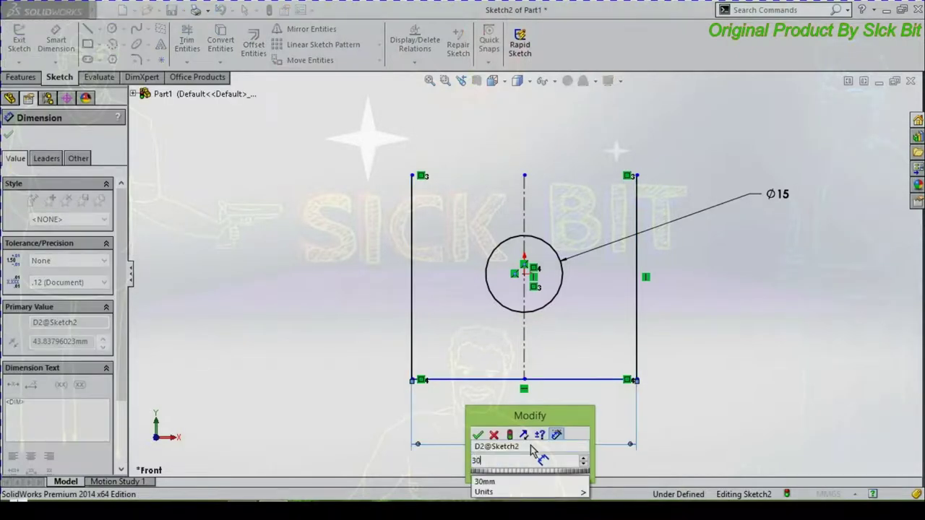
{"action": "key", "text": "Return"}
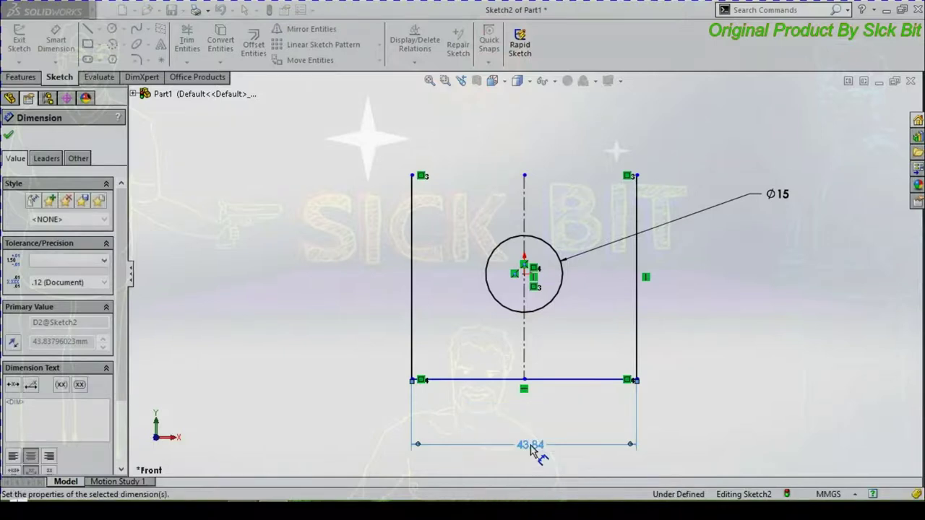
{"action": "key", "text": "Escape"}
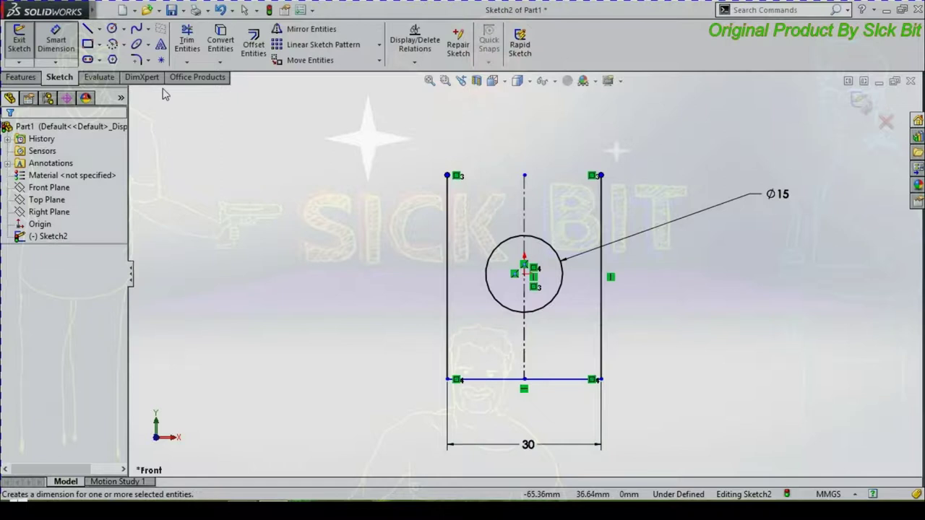
- Set the circle-centre-to-bottom distance to 15 and the right line's length to 20
{"action": "left_click", "coordinate": [525, 275]}
{"action": "left_click", "coordinate": [563, 380]}
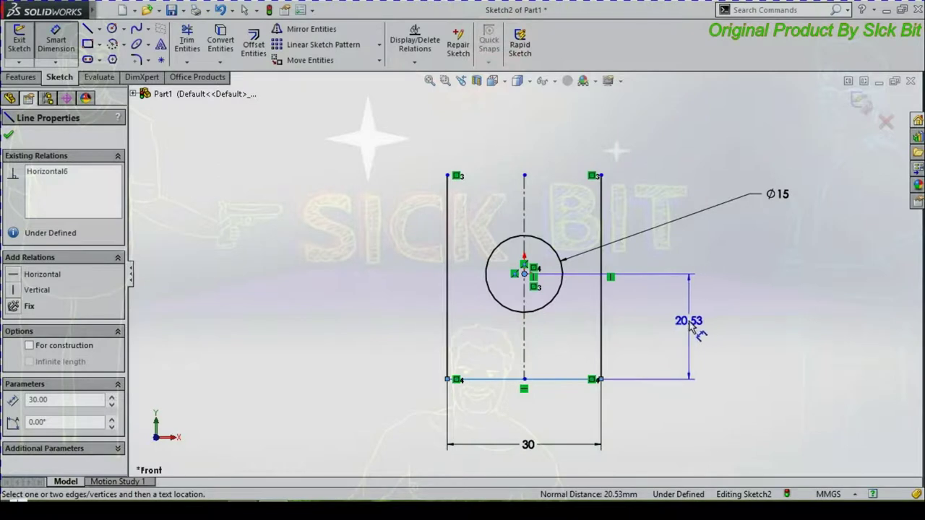
{"action": "left_click", "coordinate": [690, 327]}
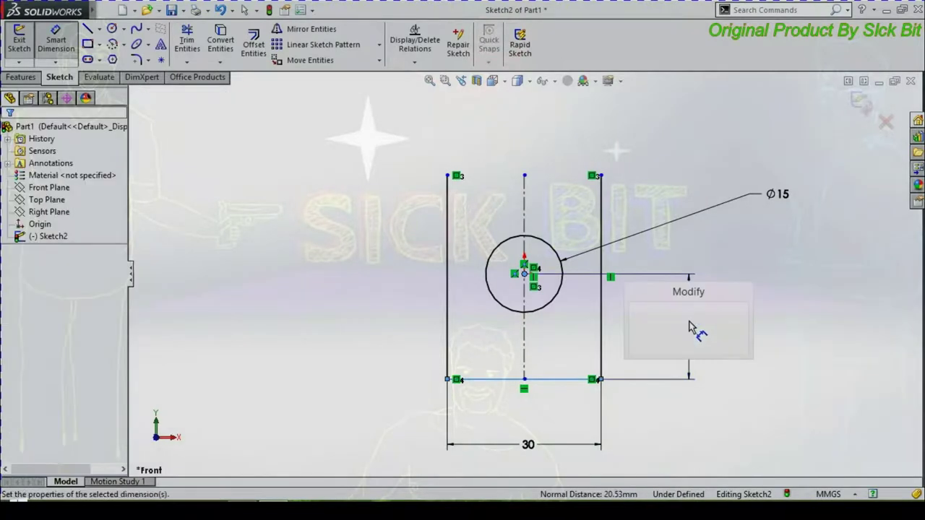
{"action": "type", "text": "15"}
{"action": "key", "text": "Return"}
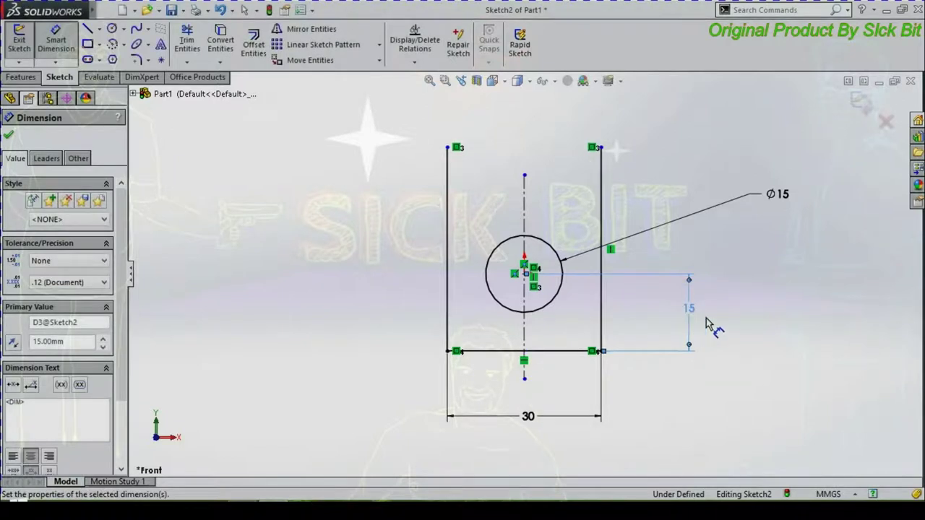
{"action": "key", "text": "Escape"}
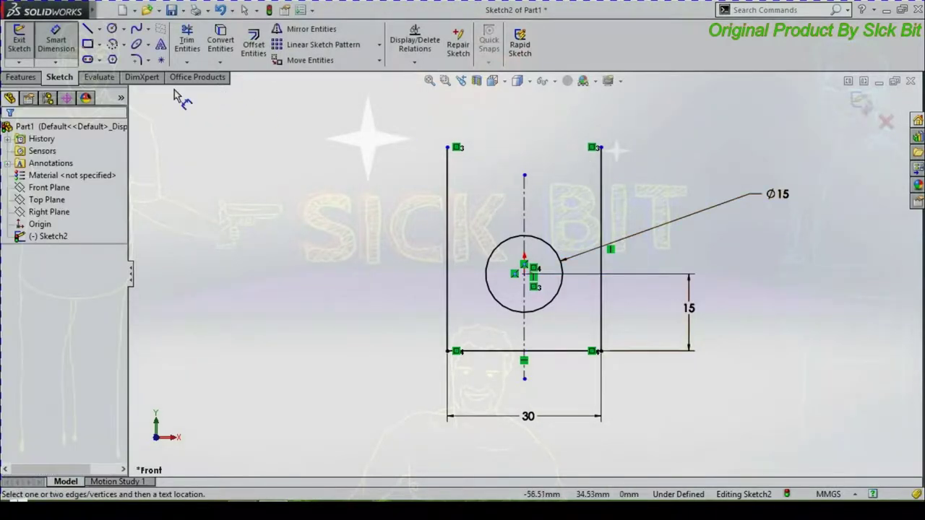
{"action": "left_click", "coordinate": [602, 262]}
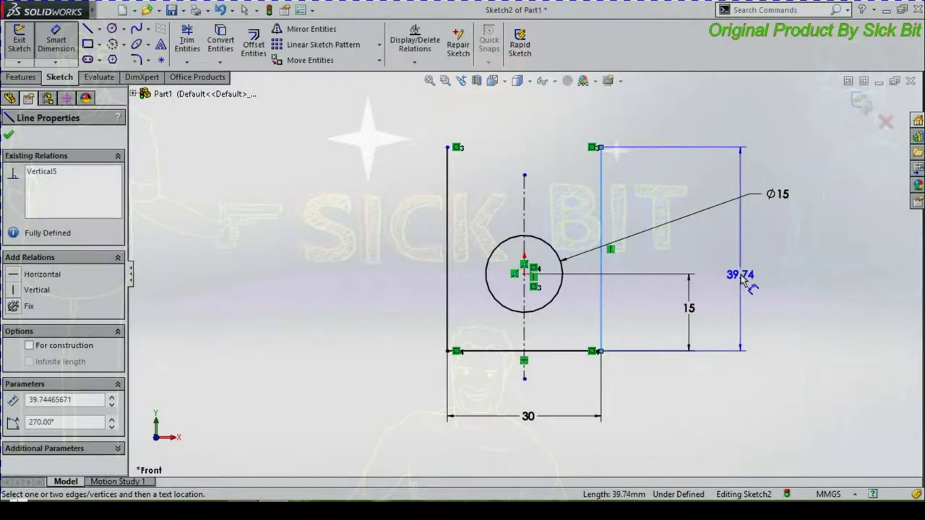
{"action": "left_click", "coordinate": [740, 281]}
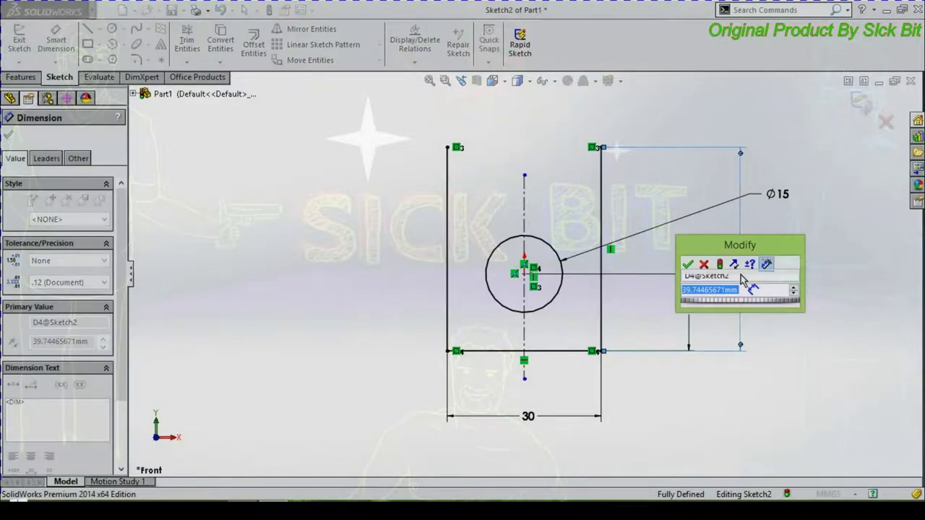
{"action": "type", "text": "20"}
{"action": "key", "text": "Return"}
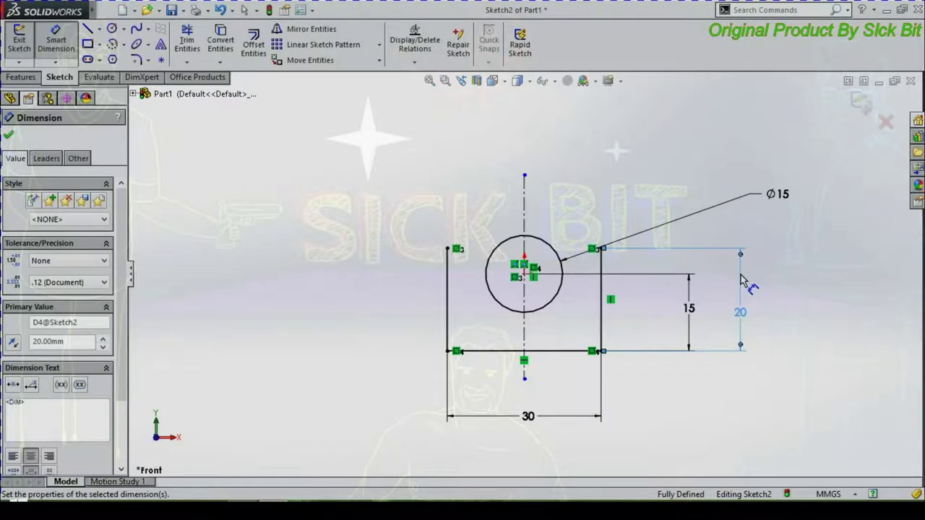
{"action": "left_click", "coordinate": [665, 183]}
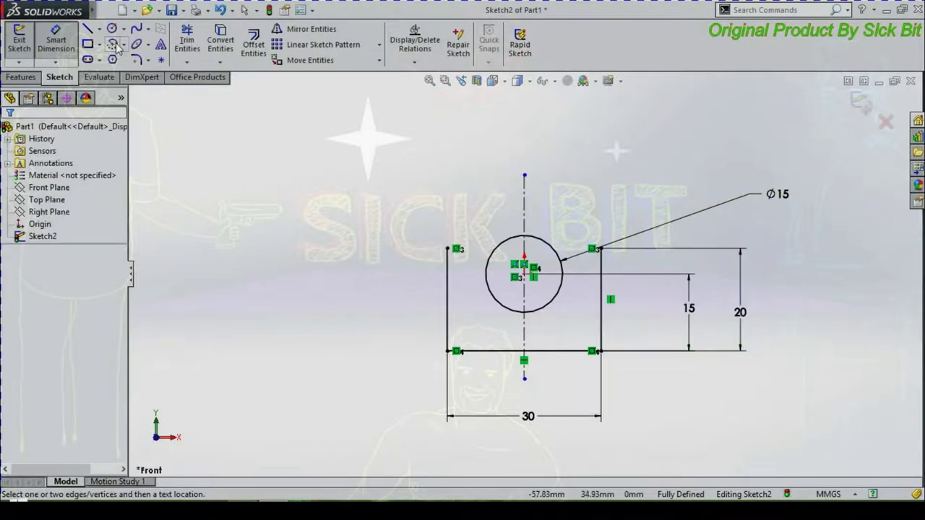
- Draw a horizontal line above the sketch
{"action": "left_click", "coordinate": [91, 29]}
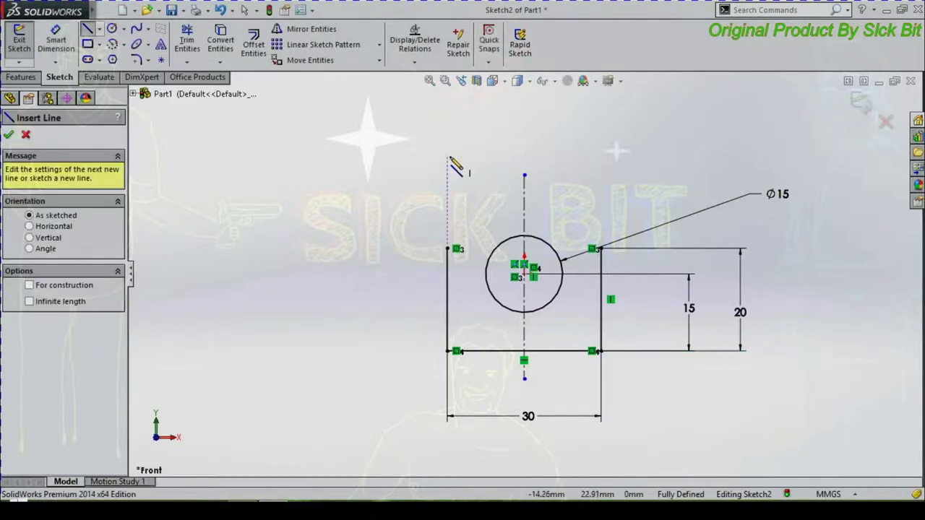
{"action": "left_click", "coordinate": [447, 151]}
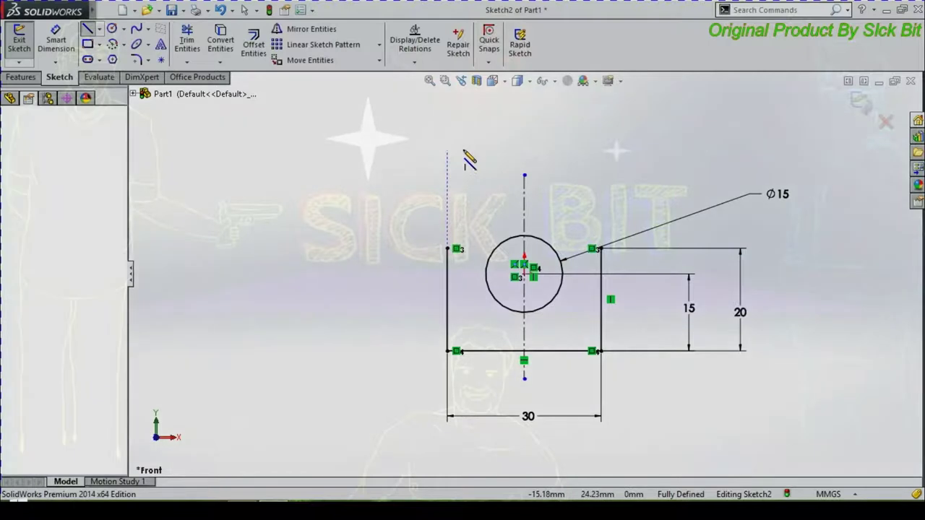
{"action": "left_click", "coordinate": [590, 151]}
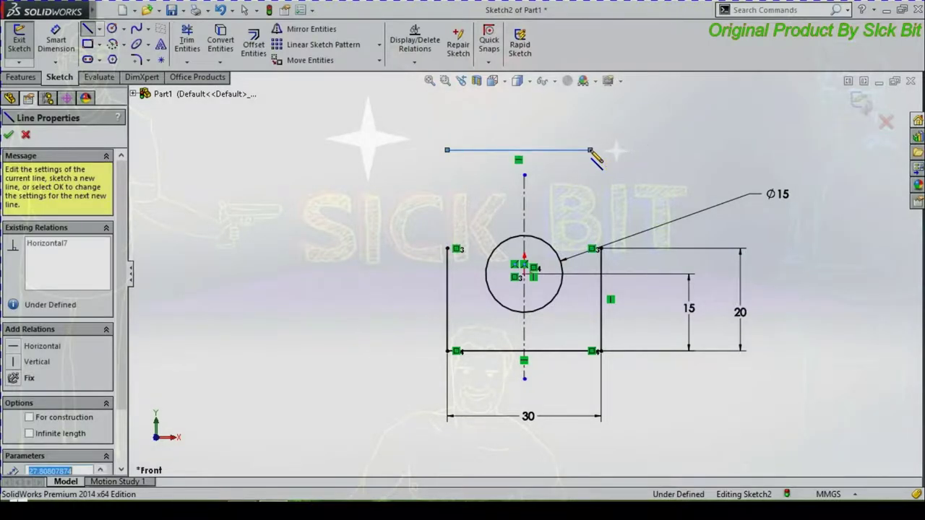
{"action": "key", "text": "Escape"}
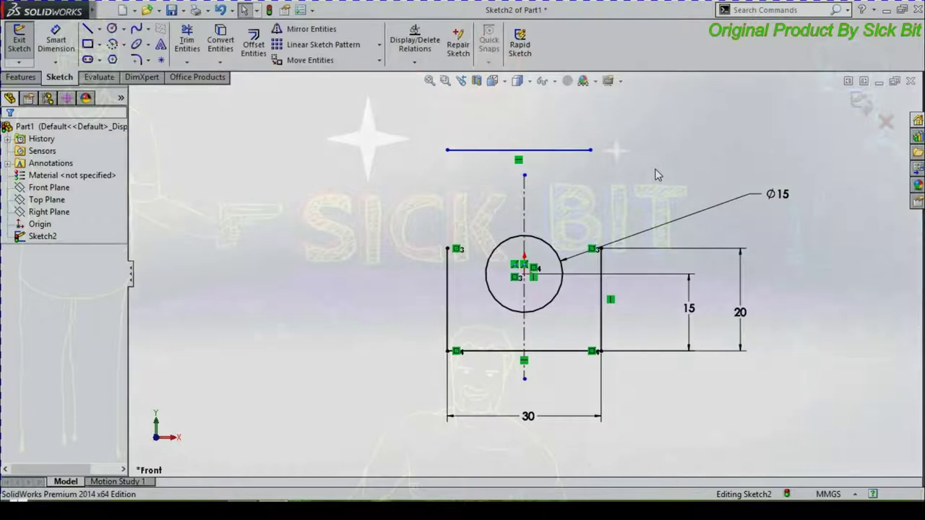
- Dimension the top line 30 above the bottom edge
{"action": "left_click", "coordinate": [56, 42]}
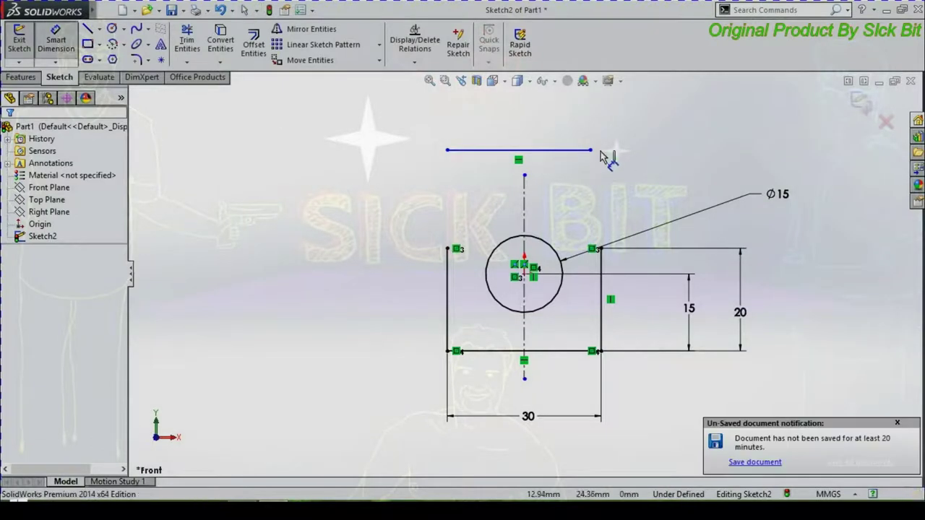
{"action": "left_click", "coordinate": [898, 423]}
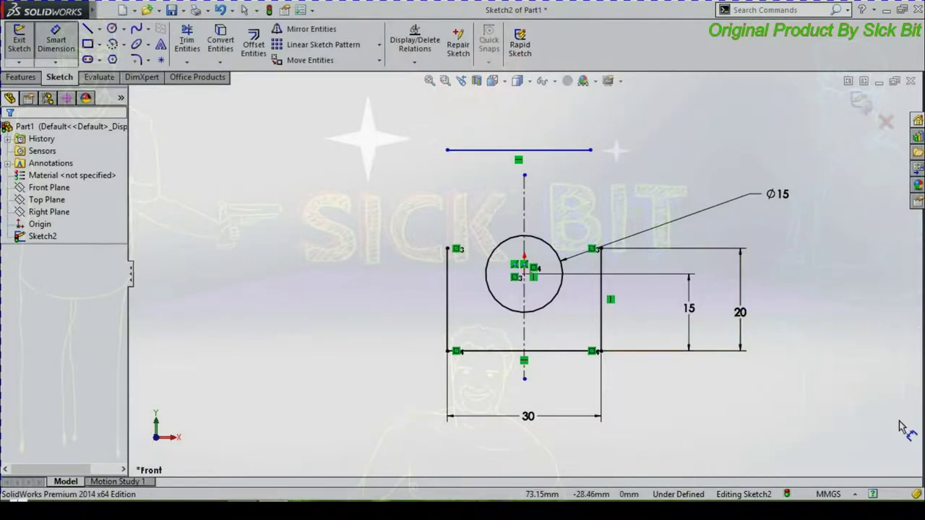
{"action": "left_click", "coordinate": [548, 151]}
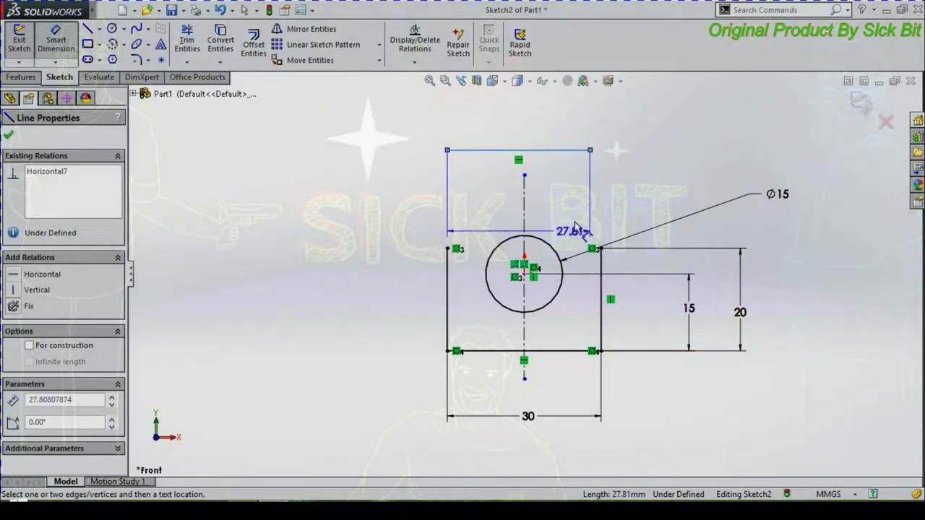
{"action": "left_click", "coordinate": [584, 352]}
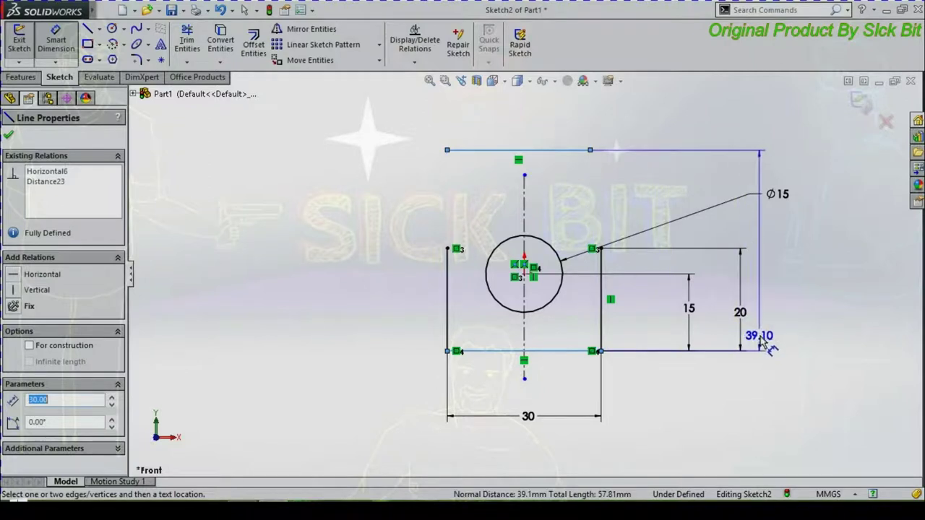
{"action": "left_click", "coordinate": [760, 241]}
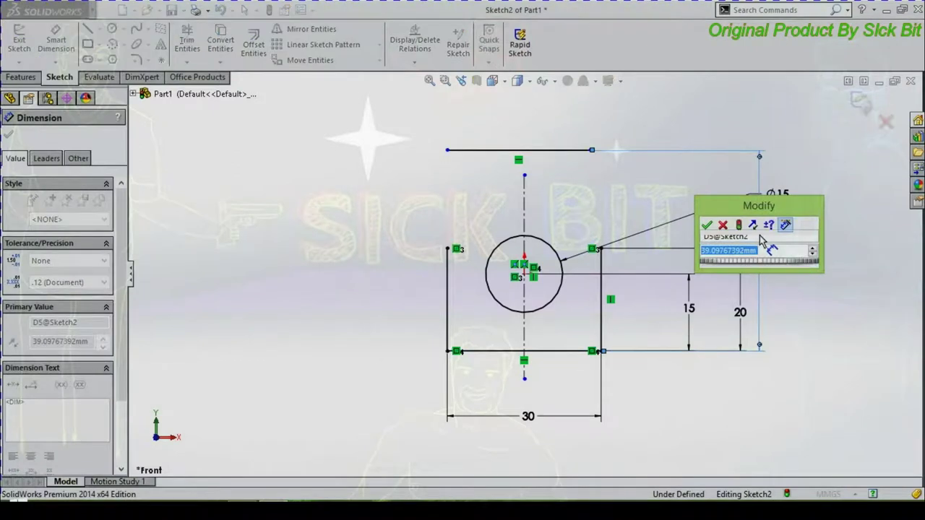
{"action": "type", "text": "="}
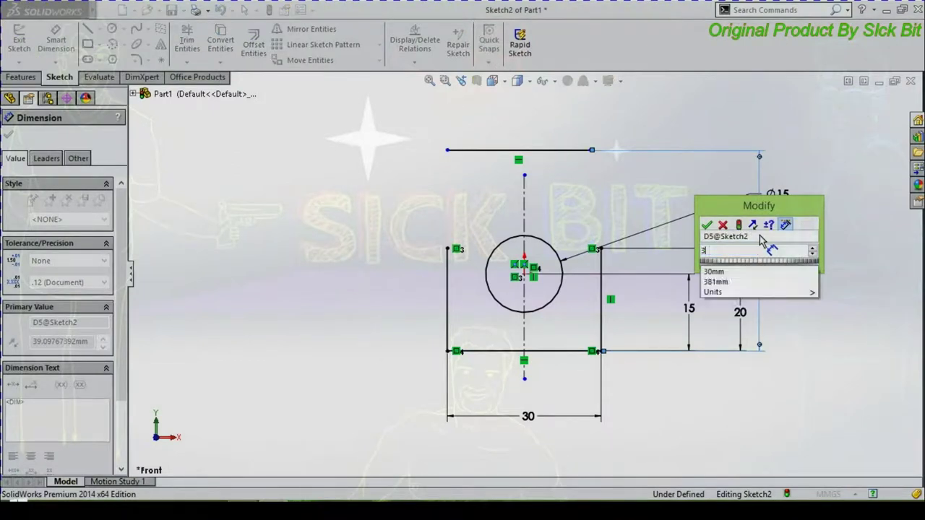
{"action": "key", "text": "Escape"}
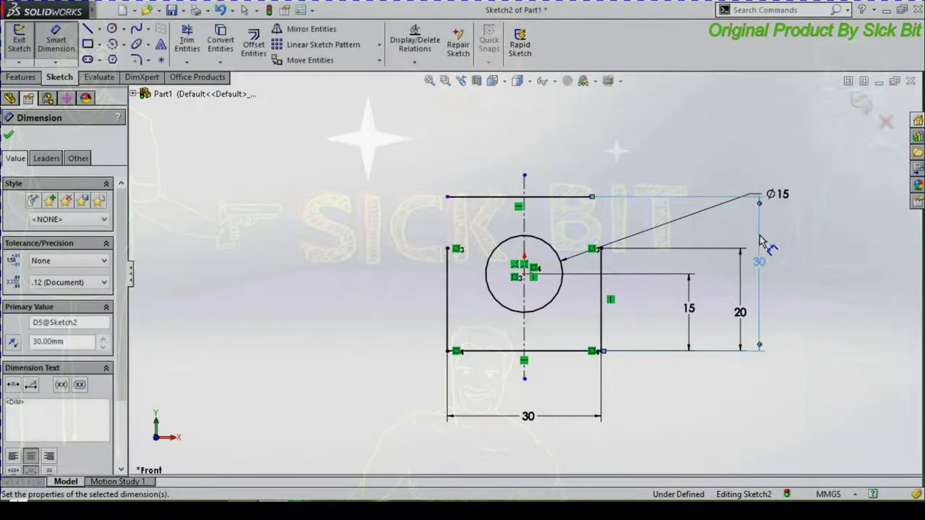
{"action": "left_click", "coordinate": [388, 192]}
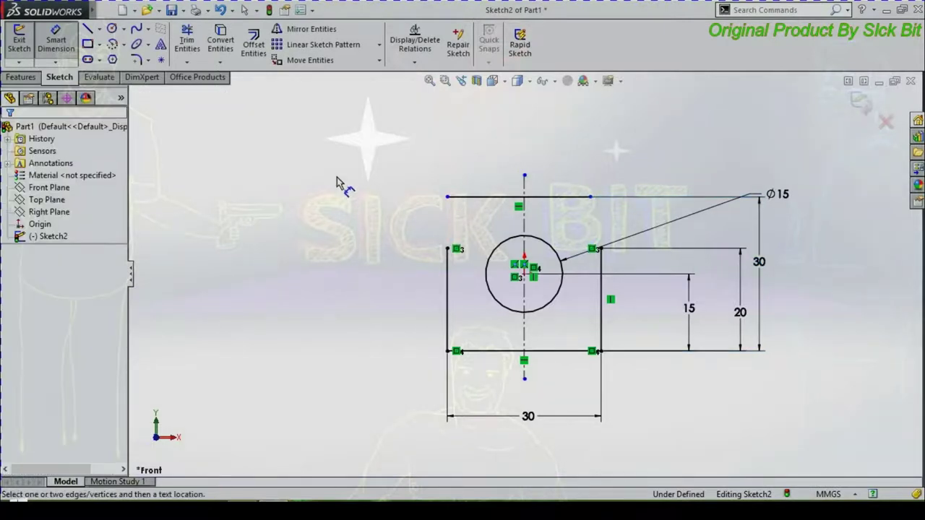
- Draw a slanted line from the top-left corner up to the upper line
{"action": "left_click", "coordinate": [88, 31]}
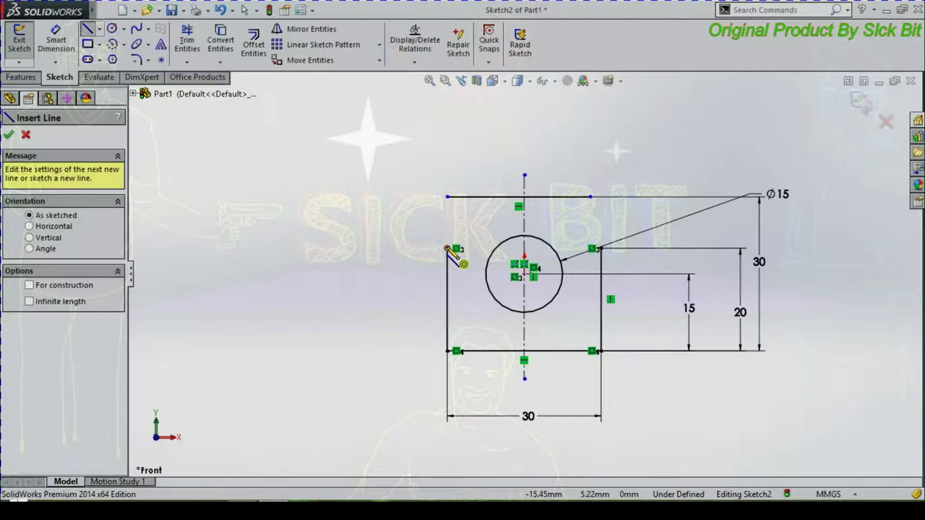
{"action": "mouse_move", "coordinate": [447, 248]}
{"action": "left_mouse_down"}
{"action": "mouse_move", "coordinate": [481, 197]}
{"action": "mouse_move", "coordinate": [470, 190]}
{"action": "left_mouse_up"}
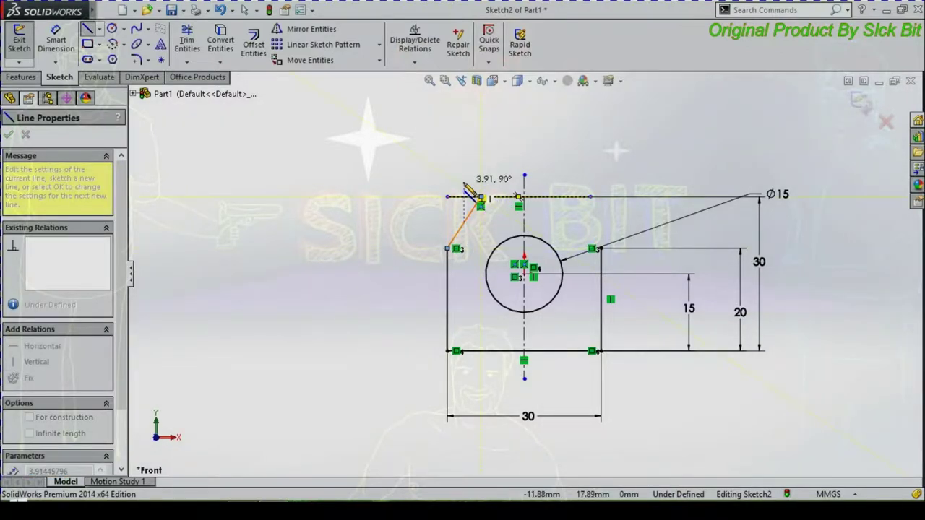
{"action": "key", "text": "Escape"}
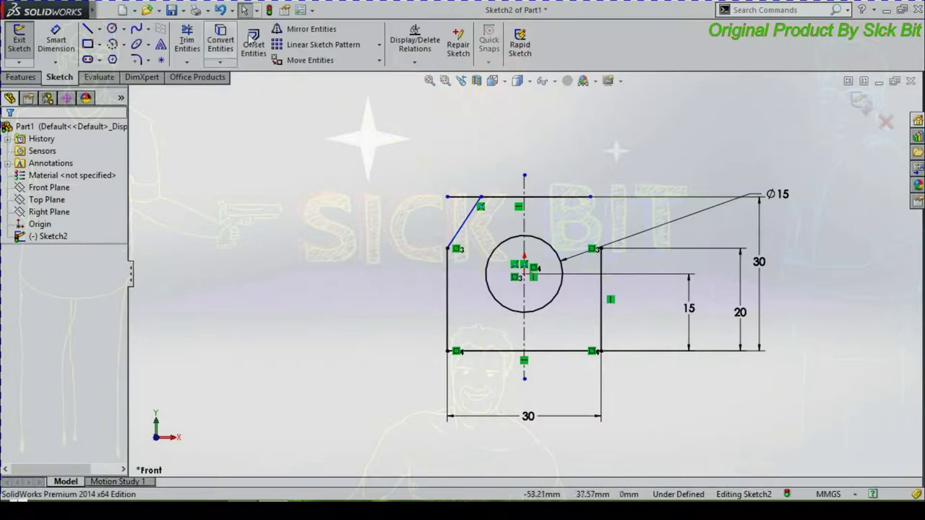
- Mirror the slanted line about the vertical centerline to the right side
{"action": "left_click", "coordinate": [307, 29]}
{"action": "left_click", "coordinate": [101, 310]}
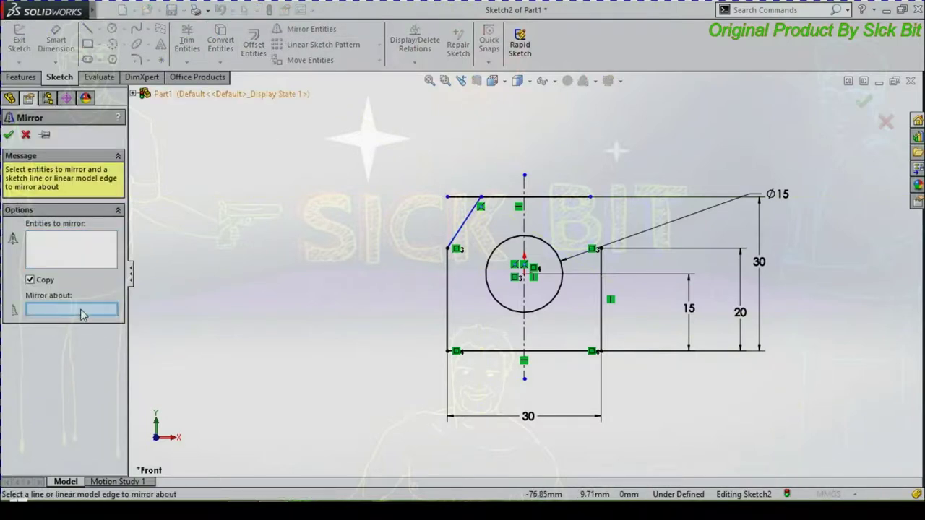
{"action": "left_click", "coordinate": [528, 229]}
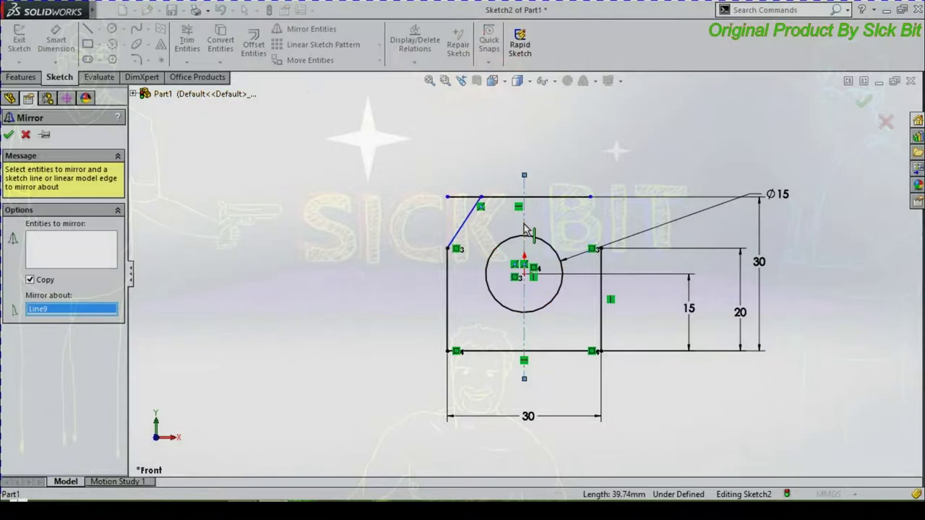
{"action": "left_click", "coordinate": [102, 250]}
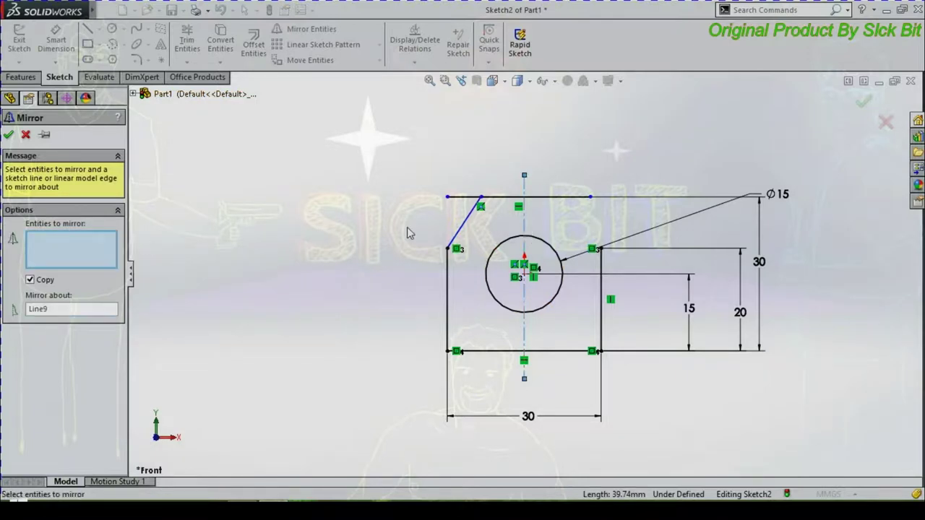
{"action": "left_click", "coordinate": [468, 226]}
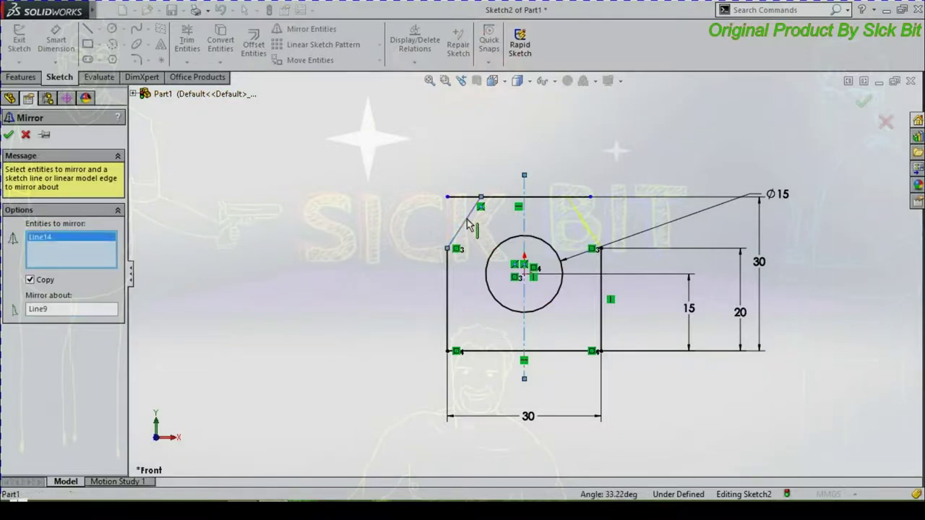
{"action": "right_click", "coordinate": [411, 221]}
{"action": "left_click", "coordinate": [415, 214]}
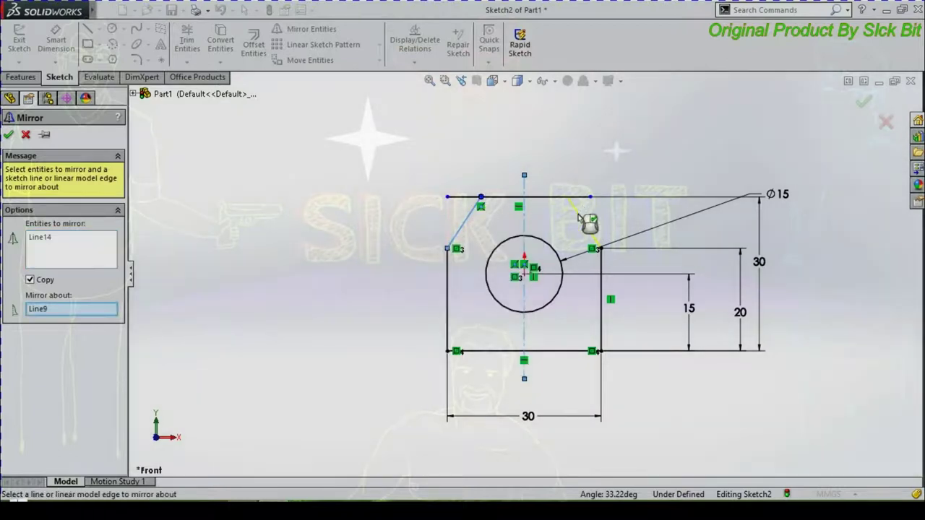
{"action": "right_click", "coordinate": [579, 217]}
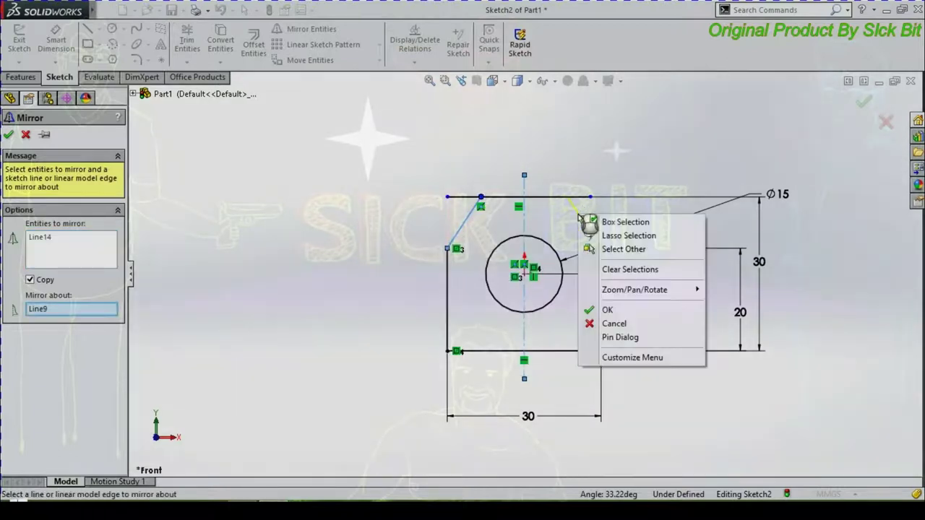
{"action": "left_click", "coordinate": [581, 218]}
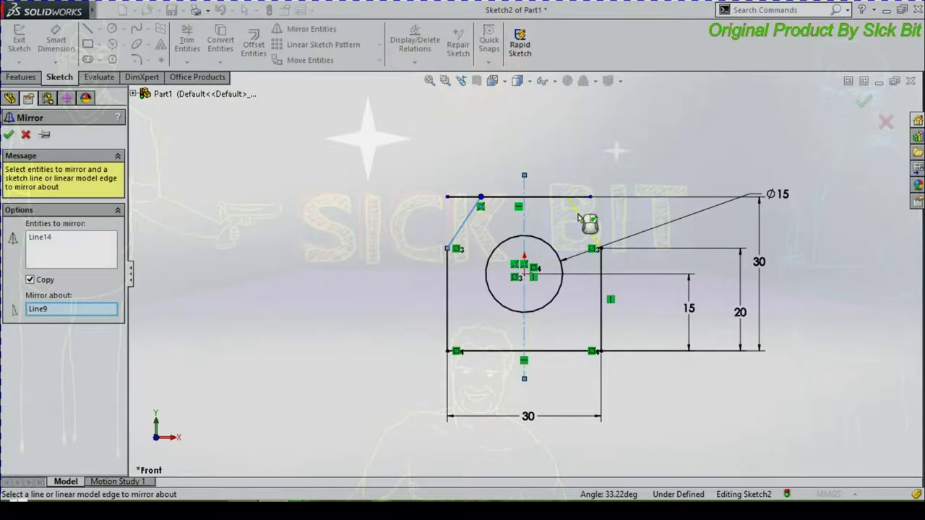
{"action": "right_click", "coordinate": [589, 221]}
{"action": "left_click", "coordinate": [615, 305]}
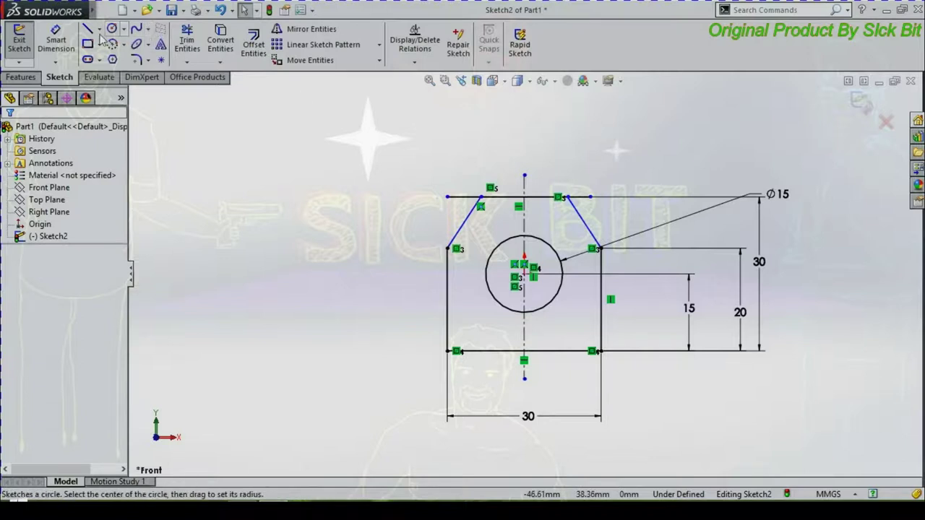
- Dimension the angle between the upper line and the right slanted line to 45°
{"action": "left_click", "coordinate": [585, 197]}
{"action": "left_click", "coordinate": [583, 220]}
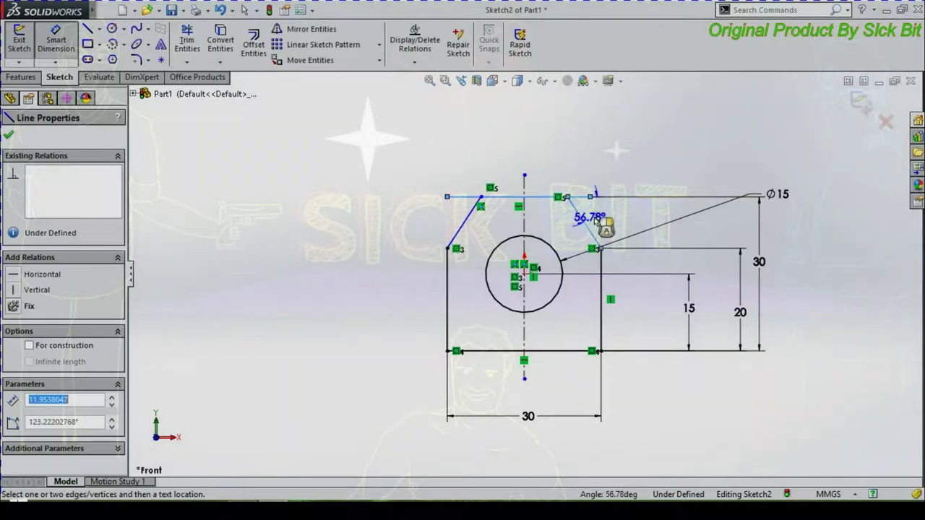
{"action": "left_click", "coordinate": [616, 221]}
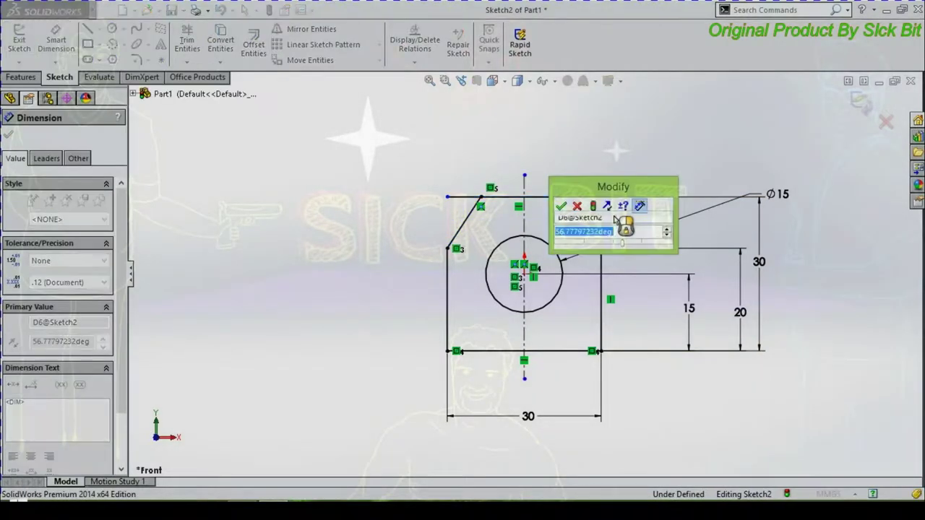
{"action": "type", "text": "45"}
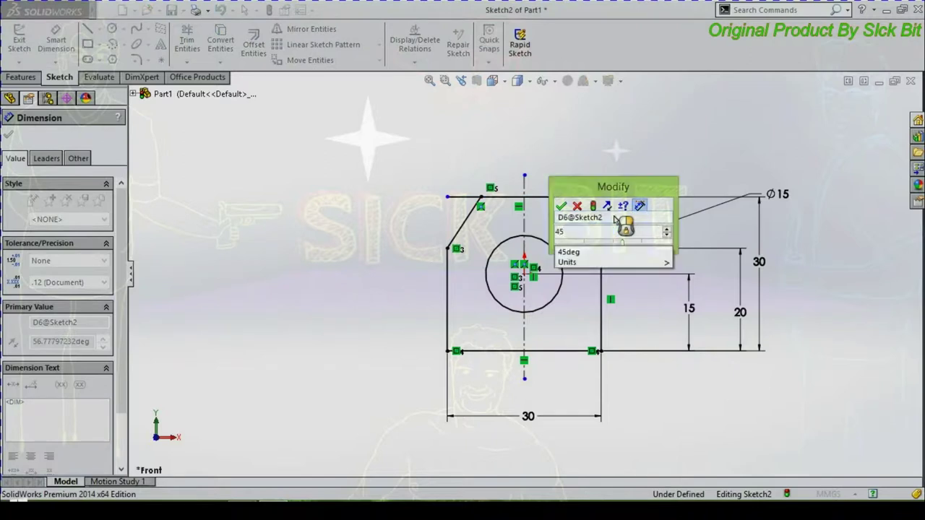
{"action": "key", "text": "Return"}
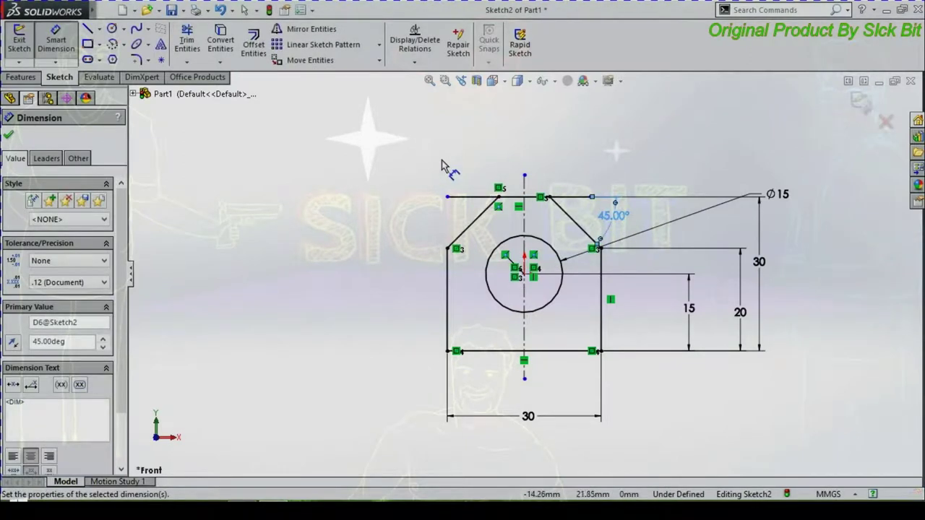
{"action": "key", "text": "Escape"}
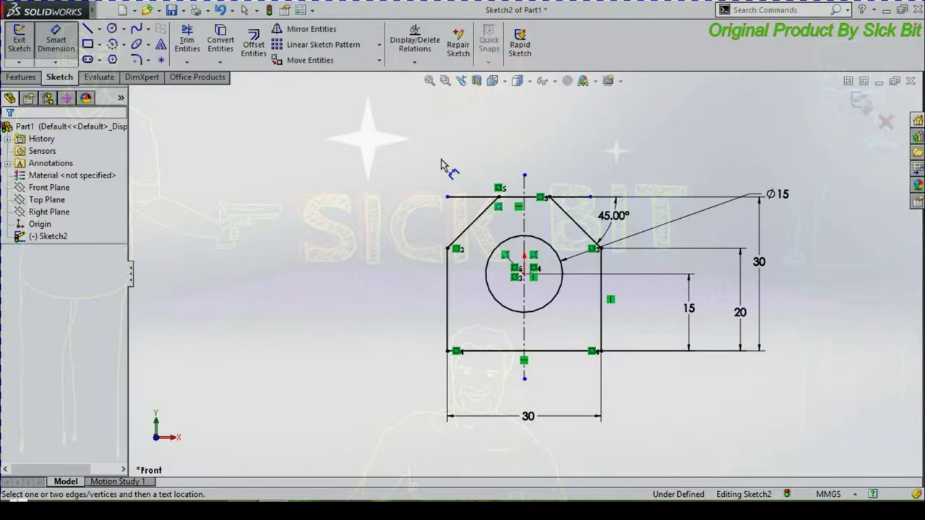
- Add the left chamfer's 14.14 length as a driven reference dimension
{"action": "left_click", "coordinate": [475, 226]}
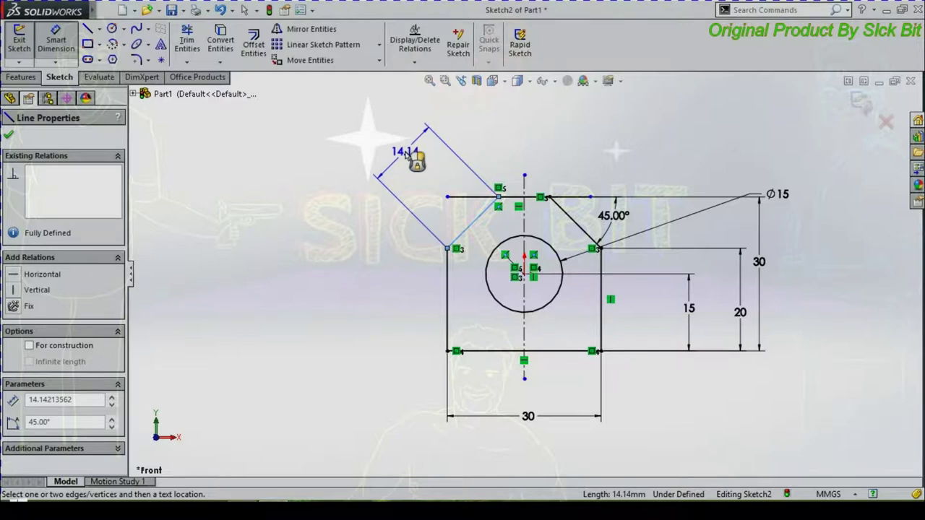
{"action": "left_click", "coordinate": [407, 154]}
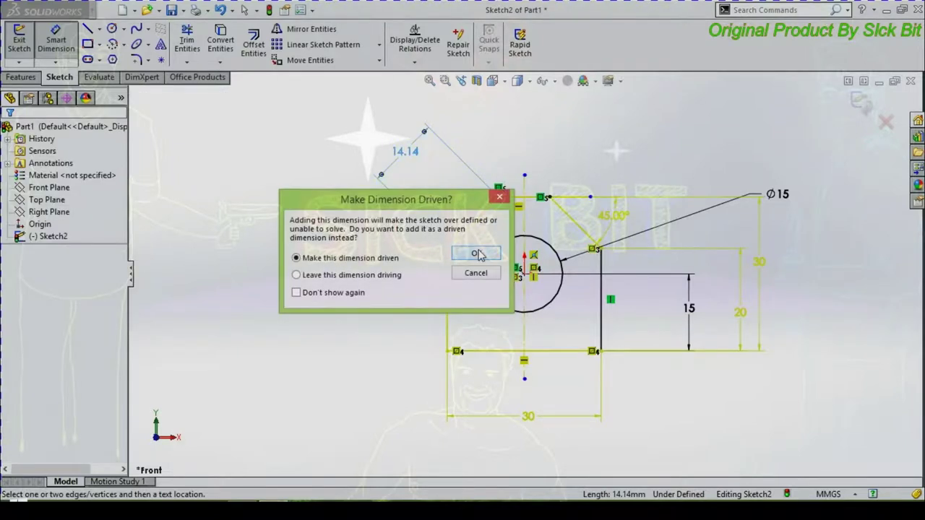
{"action": "left_click", "coordinate": [476, 253]}
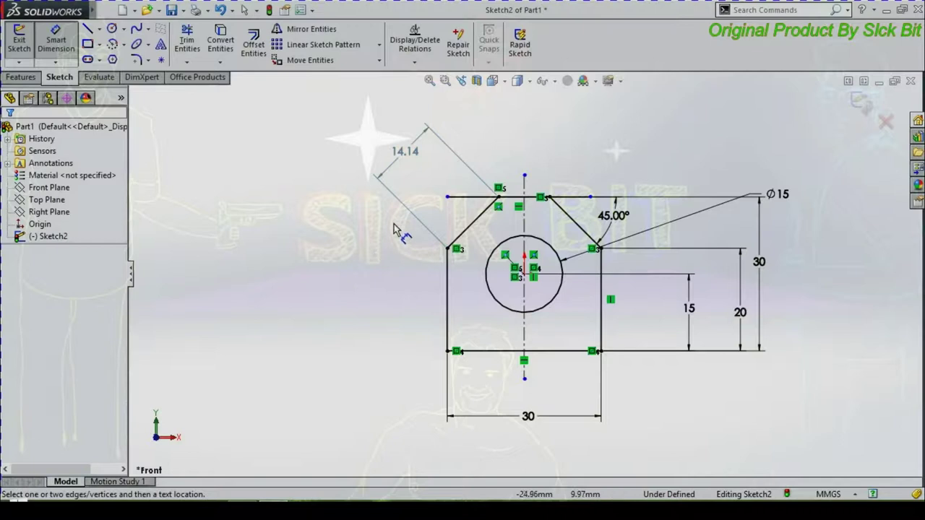
{"action": "left_click", "coordinate": [577, 224]}
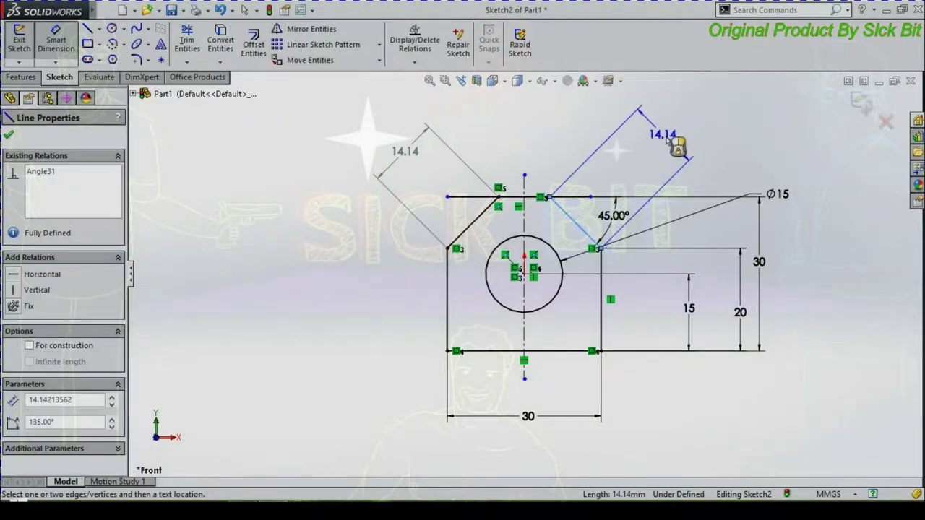
{"action": "key", "text": "Escape"}
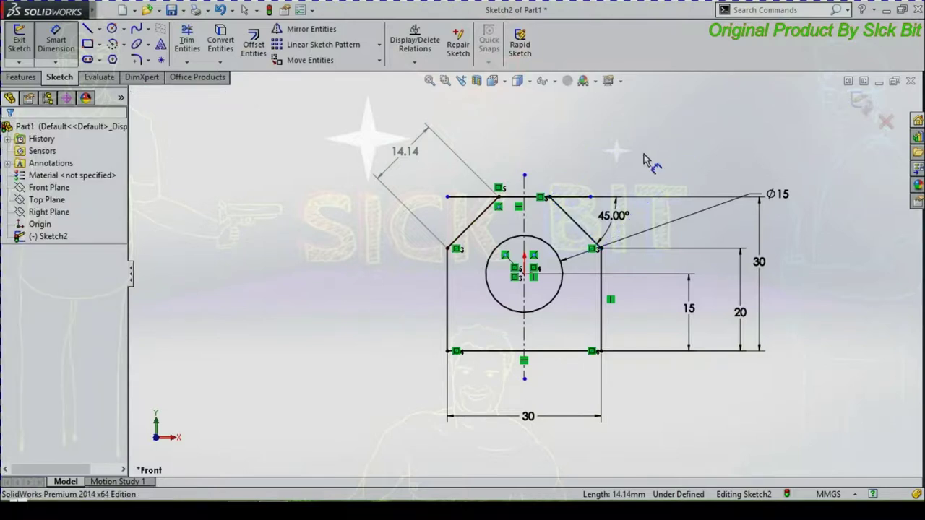
- Trim the top line's overhangs beyond both chamfers
{"action": "left_click", "coordinate": [186, 40]}
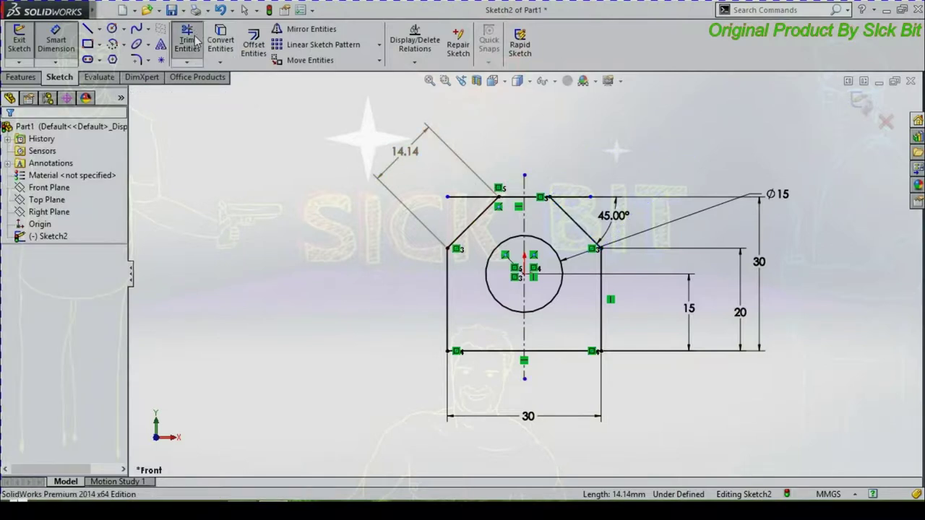
{"action": "mouse_move", "coordinate": [453, 185]}
{"action": "left_mouse_down"}
{"action": "mouse_move", "coordinate": [565, 184]}
{"action": "mouse_move", "coordinate": [582, 215]}
{"action": "left_mouse_up"}
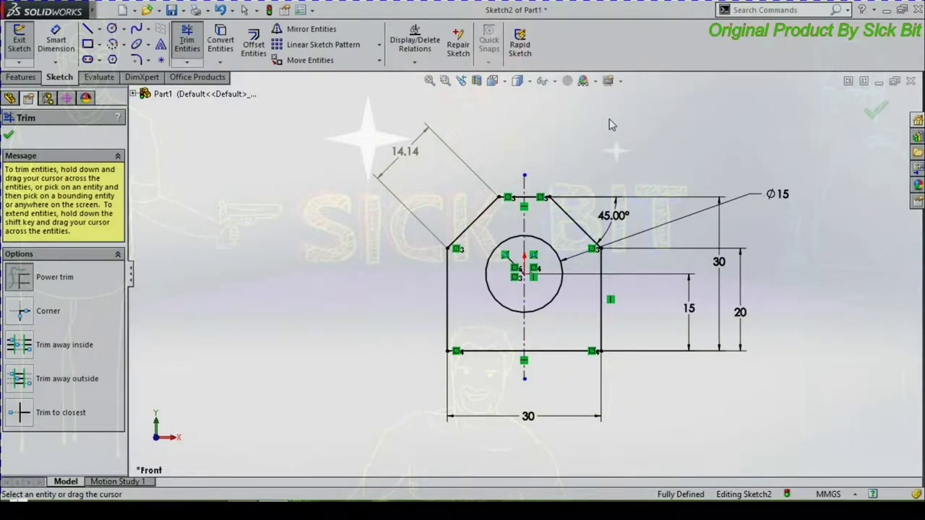
{"action": "left_click", "coordinate": [9, 135]}
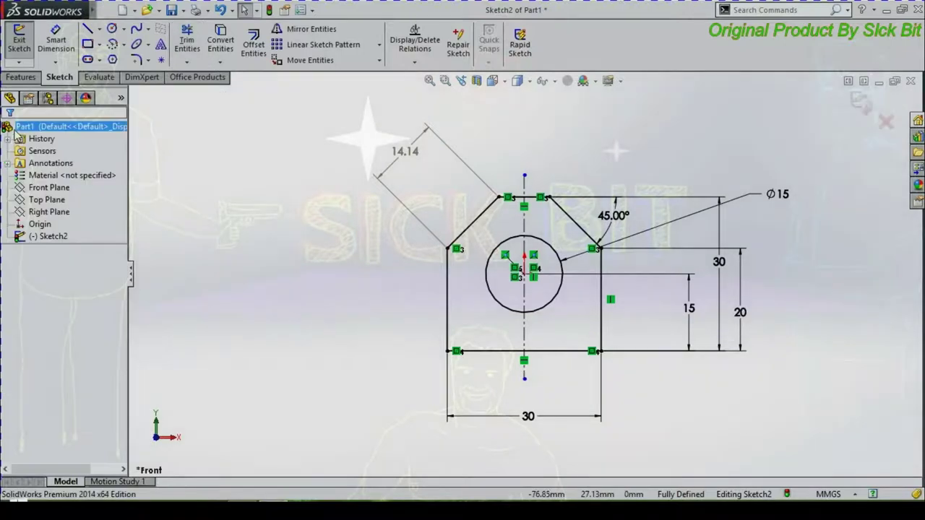
- Rearrange the Ø15, 20 and 30 dimensions so they read clearly
{"action": "left_click", "coordinate": [407, 160]}
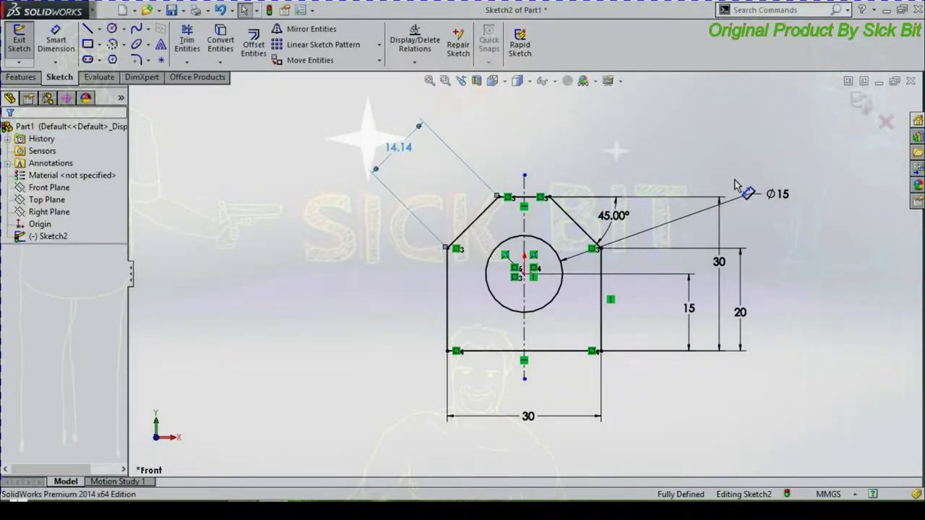
{"action": "left_click_drag", "start_coordinate": [783, 197], "coordinate": [795, 117]}
{"action": "left_click_drag", "start_coordinate": [743, 312], "coordinate": [704, 307]}
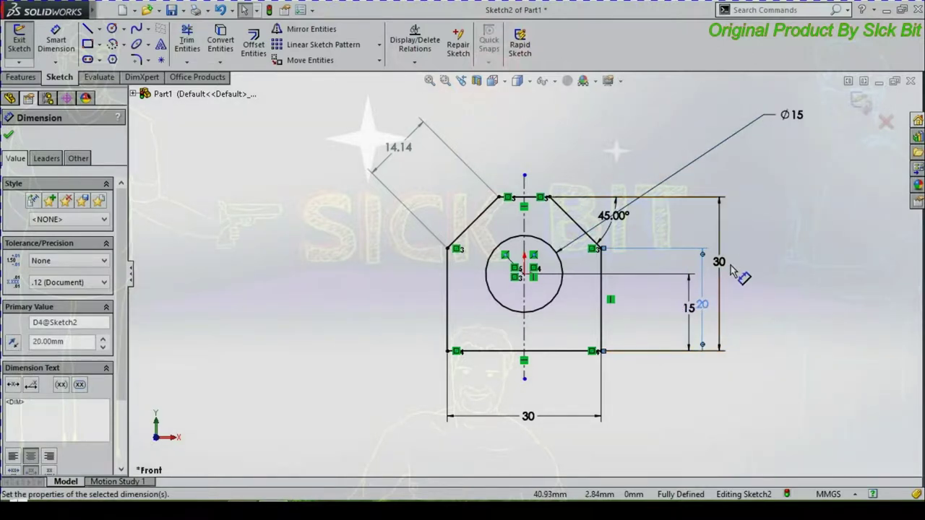
{"action": "left_click_drag", "start_coordinate": [722, 263], "coordinate": [765, 264]}
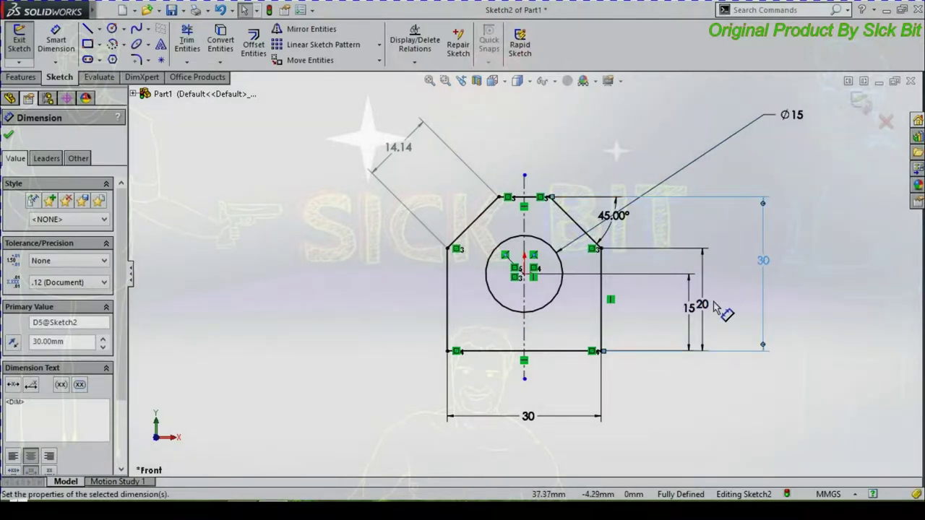
{"action": "mouse_move", "coordinate": [707, 307]}
{"action": "left_mouse_down"}
{"action": "mouse_move", "coordinate": [721, 291]}
{"action": "mouse_move", "coordinate": [728, 297]}
{"action": "left_mouse_up"}
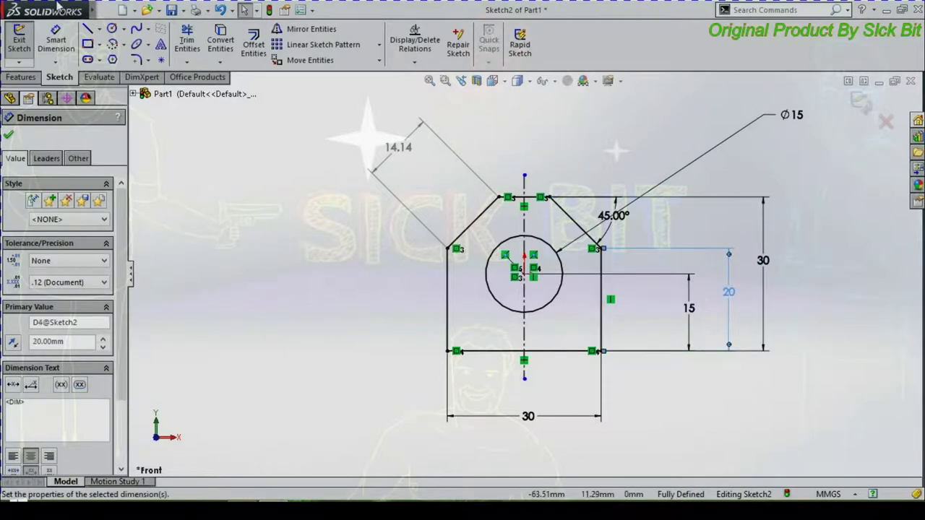
- Add a driven 15 dimension from the circle centre to the left edge, below the profile
{"action": "left_click", "coordinate": [58, 48]}
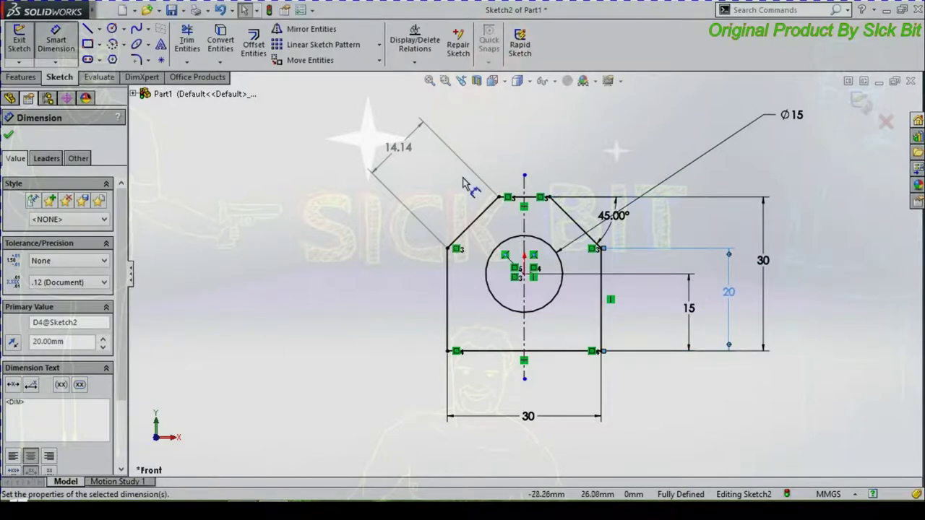
{"action": "left_click", "coordinate": [525, 276]}
{"action": "left_click", "coordinate": [448, 300]}
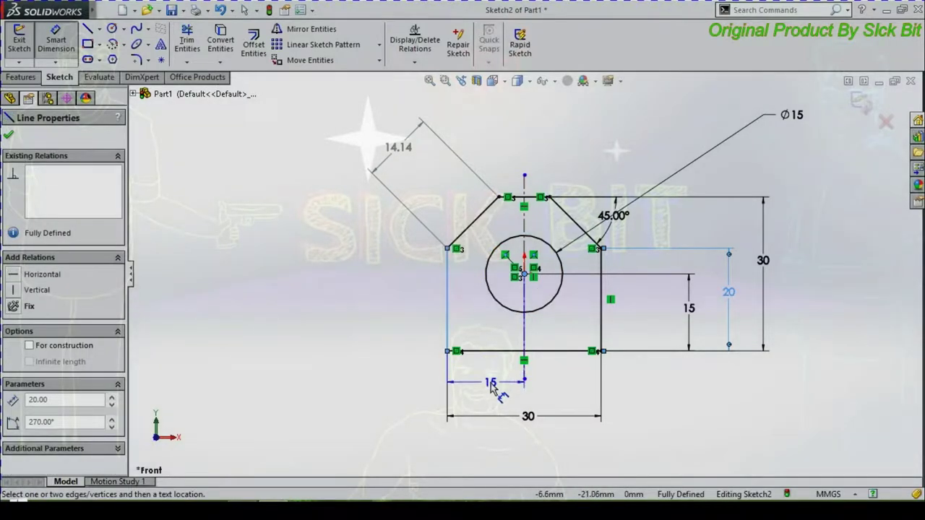
{"action": "left_click", "coordinate": [490, 391]}
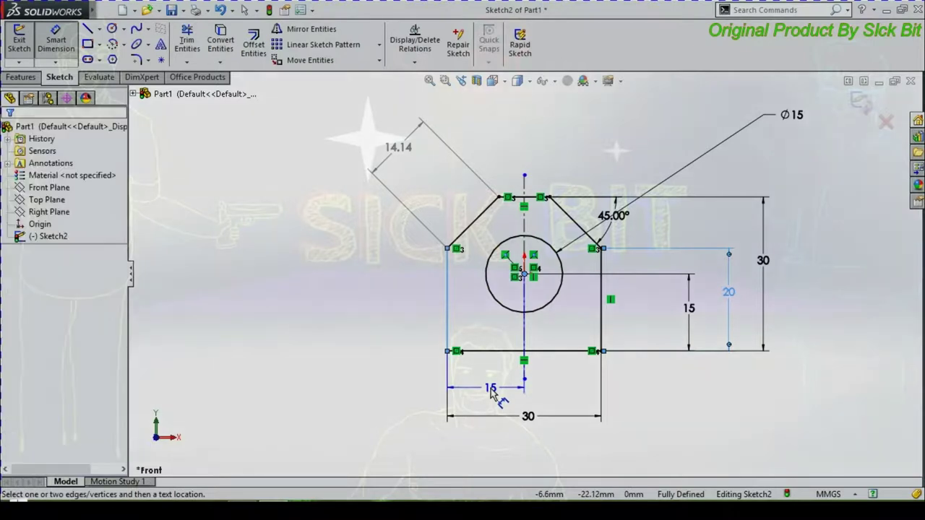
{"action": "left_click", "coordinate": [484, 258]}
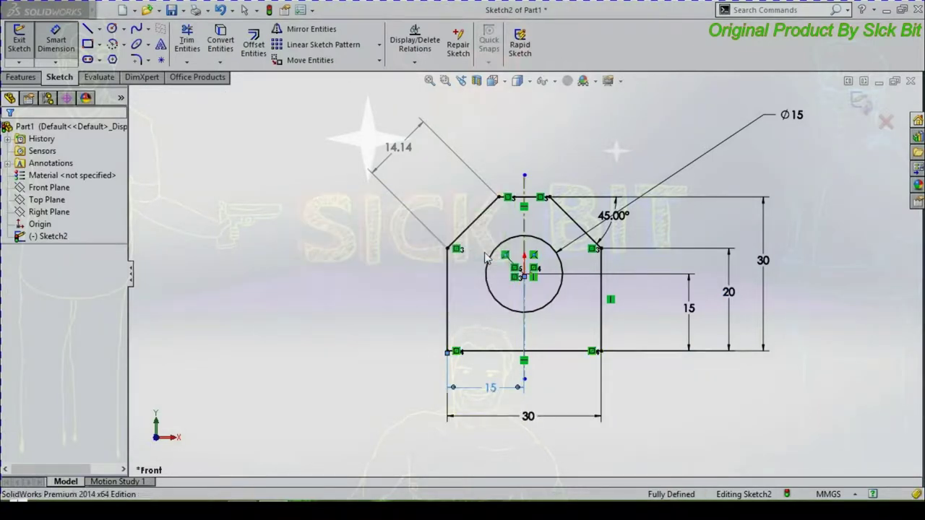
- Power-trim the vertical centerline above, through and below the circle
{"action": "left_click", "coordinate": [186, 42]}
{"action": "mouse_move", "coordinate": [551, 215]}
{"action": "left_mouse_down"}
{"action": "mouse_move", "coordinate": [510, 206]}
{"action": "mouse_move", "coordinate": [543, 181]}
{"action": "left_mouse_up"}
{"action": "left_click_drag", "start_coordinate": [533, 255], "coordinate": [516, 287]}
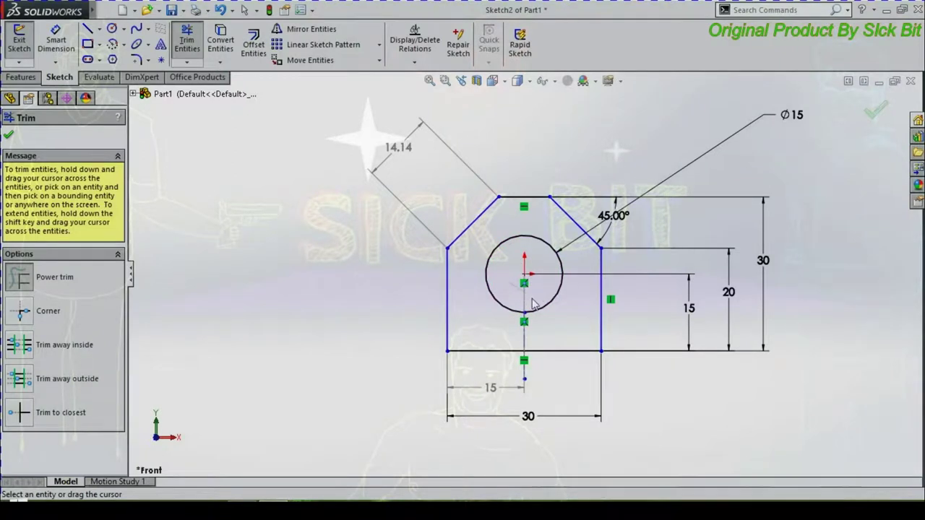
{"action": "left_click_drag", "start_coordinate": [498, 326], "coordinate": [544, 332]}
{"action": "left_click_drag", "start_coordinate": [552, 363], "coordinate": [512, 377]}
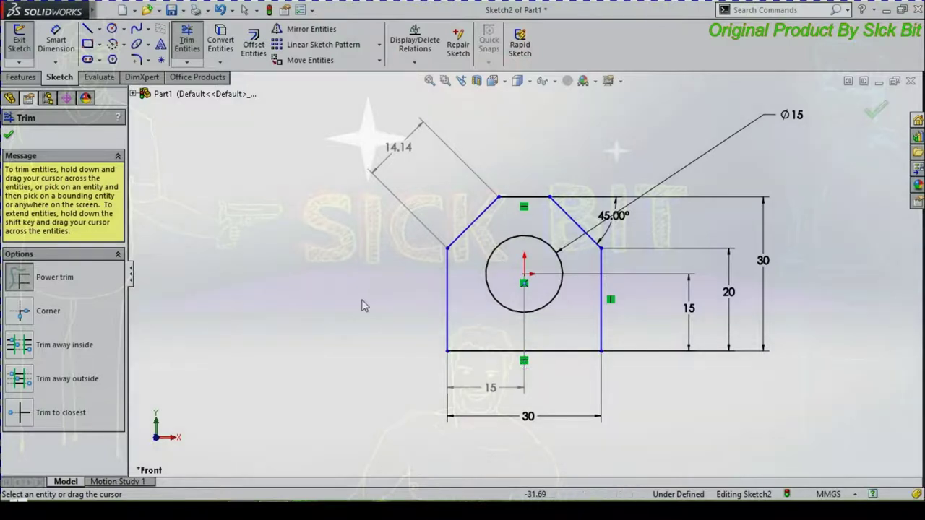
{"action": "left_click", "coordinate": [10, 135]}
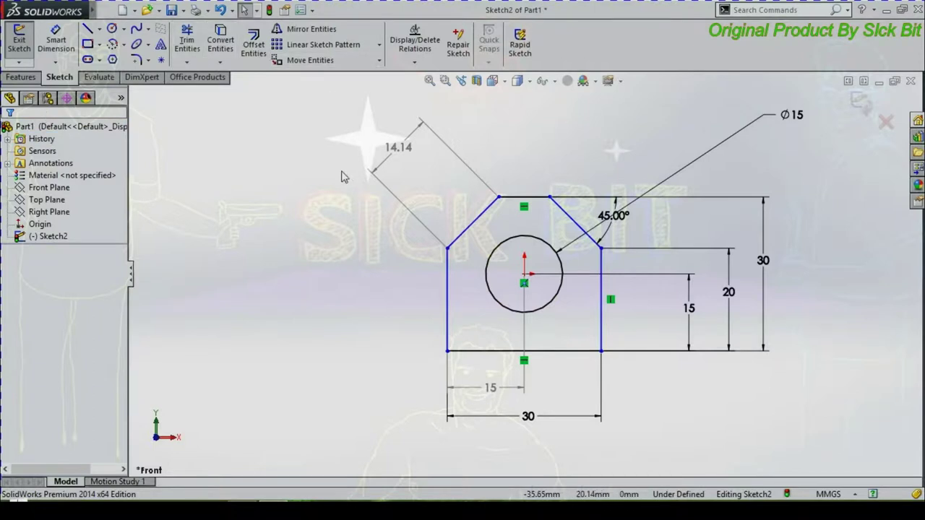
- Delete the leftover relations beside the right edge and below the bottom line
{"action": "left_click", "coordinate": [524, 208]}
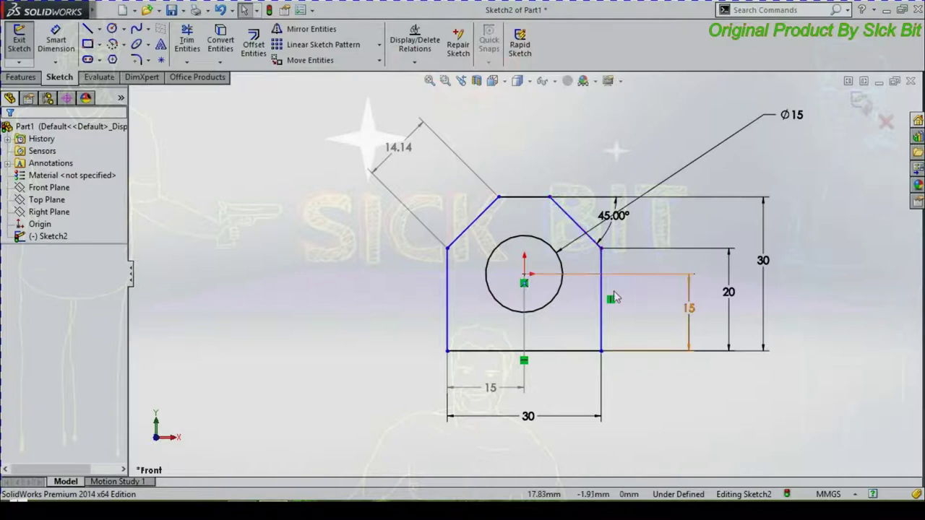
{"action": "left_click", "coordinate": [610, 300]}
{"action": "key", "text": "Delete"}
{"action": "left_click", "coordinate": [527, 368]}
{"action": "key", "text": "Delete"}
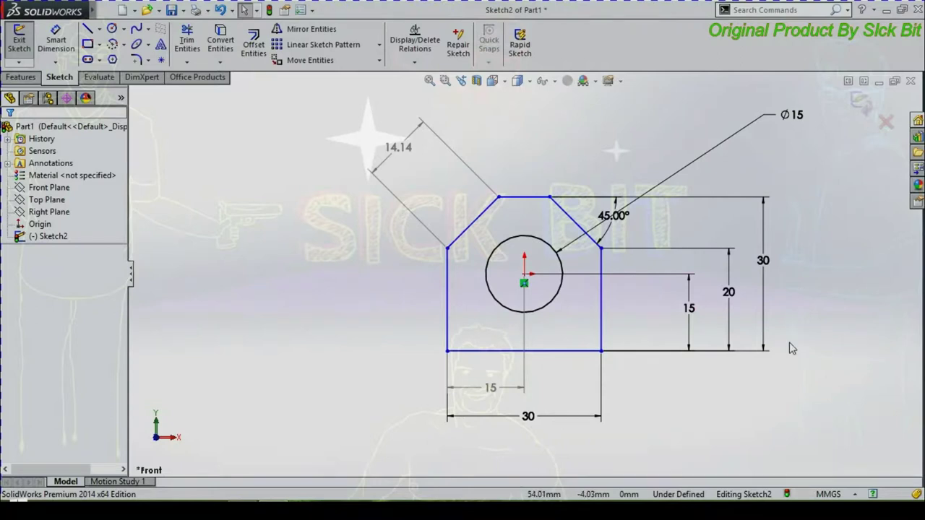
- Check the sketch from the Back view, then return to the Front view
{"action": "left_click", "coordinate": [494, 81]}
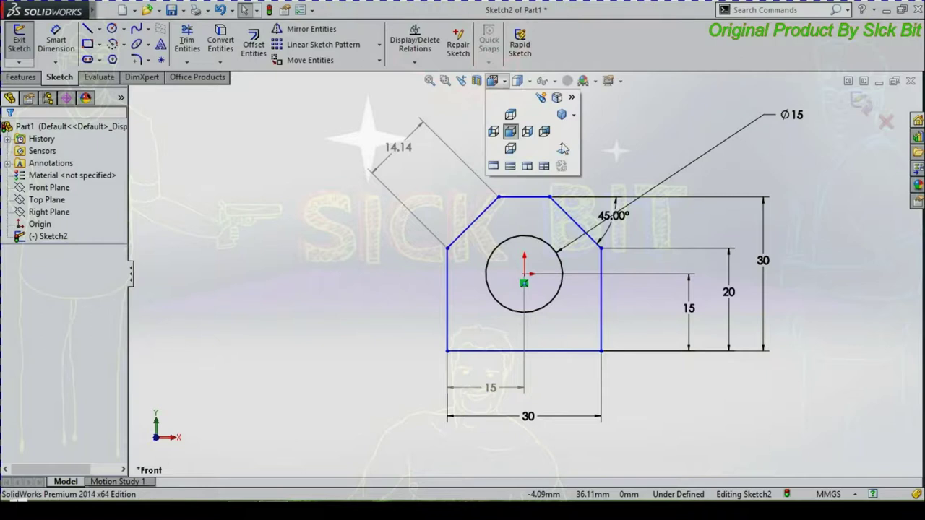
{"action": "left_click", "coordinate": [562, 148]}
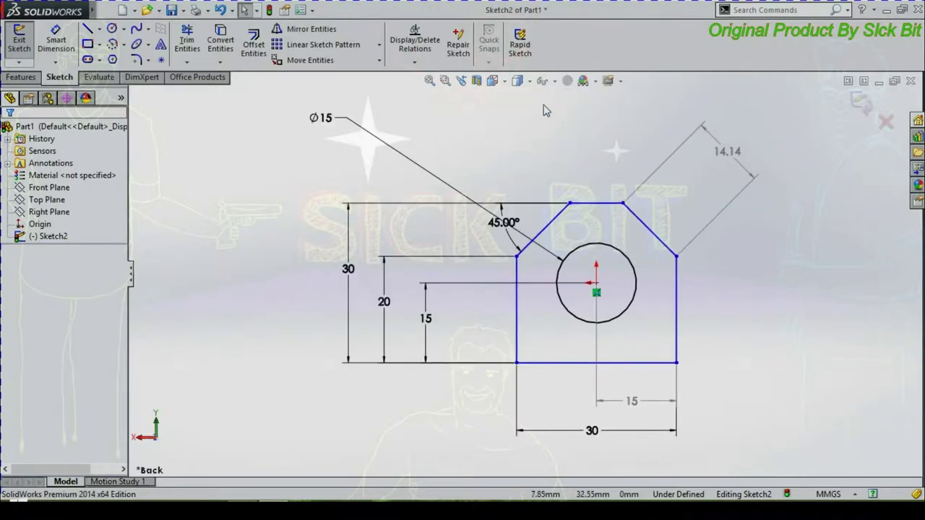
{"action": "left_click", "coordinate": [492, 81]}
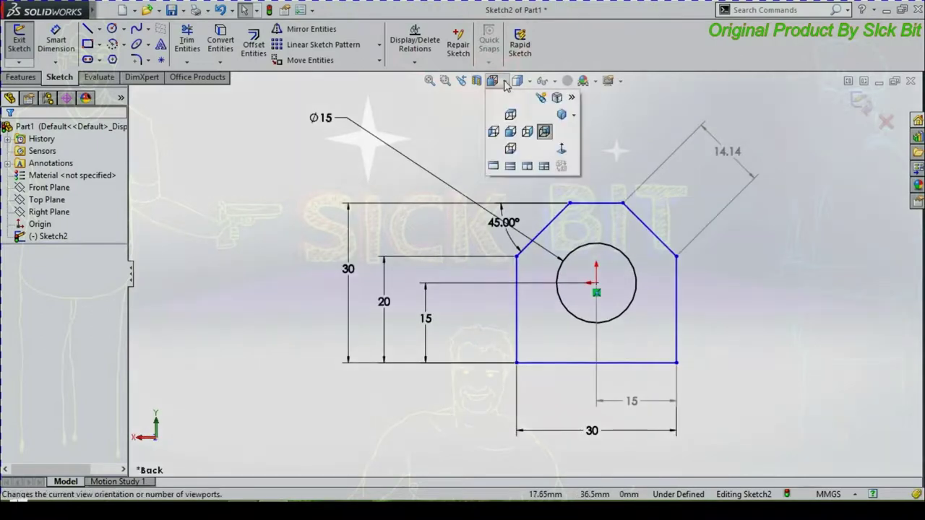
{"action": "left_click", "coordinate": [563, 148]}
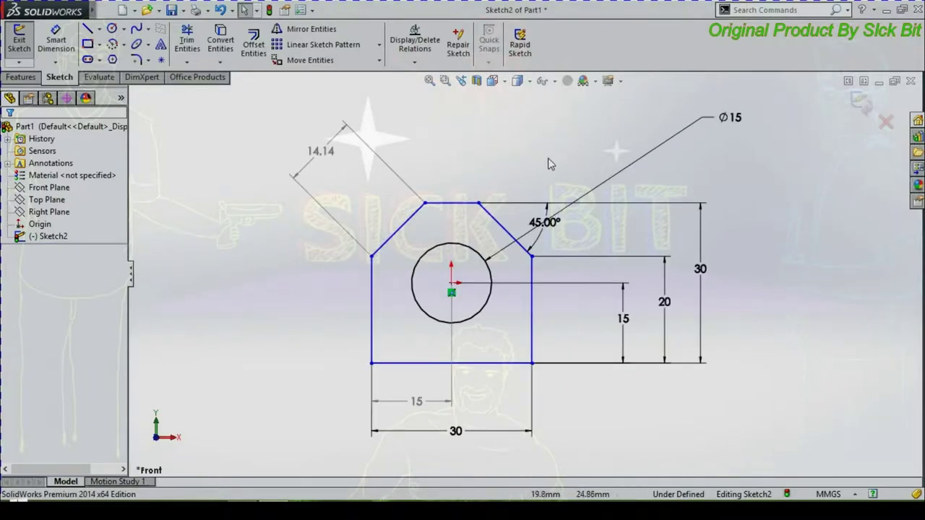
- Delete the stray point below the circle centre, exit Sketch2 and select it
{"action": "left_click", "coordinate": [454, 292]}
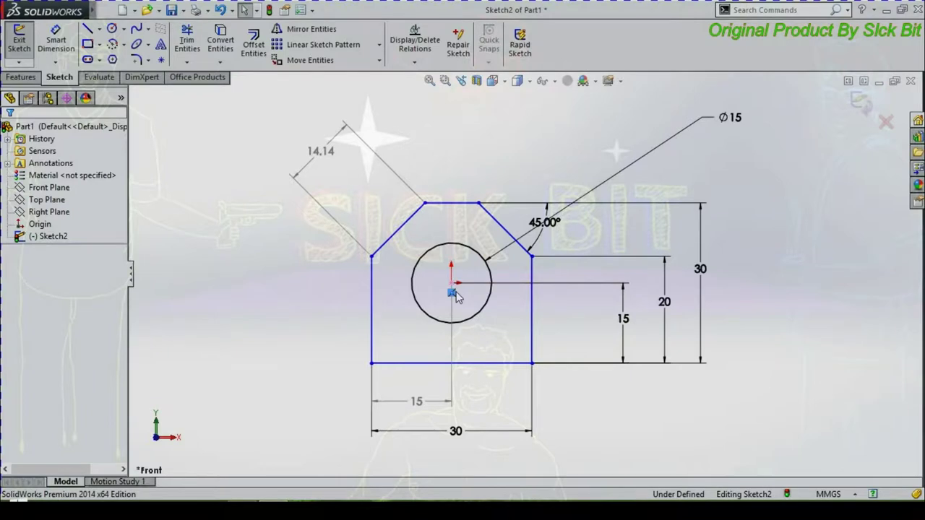
{"action": "key", "text": "Delete"}
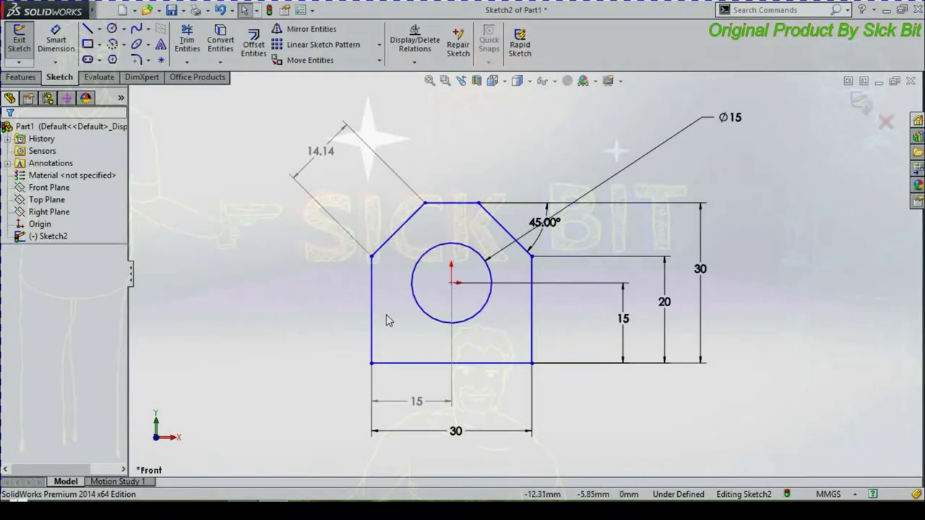
{"action": "key", "text": "ctrl+Right"}
{"action": "key", "text": "ctrl+Up"}
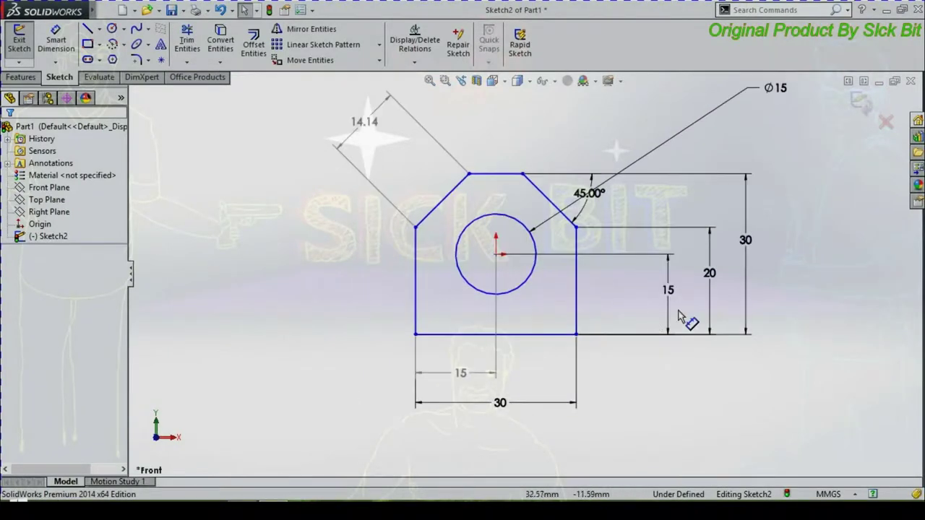
{"action": "key", "text": "ctrl+b"}
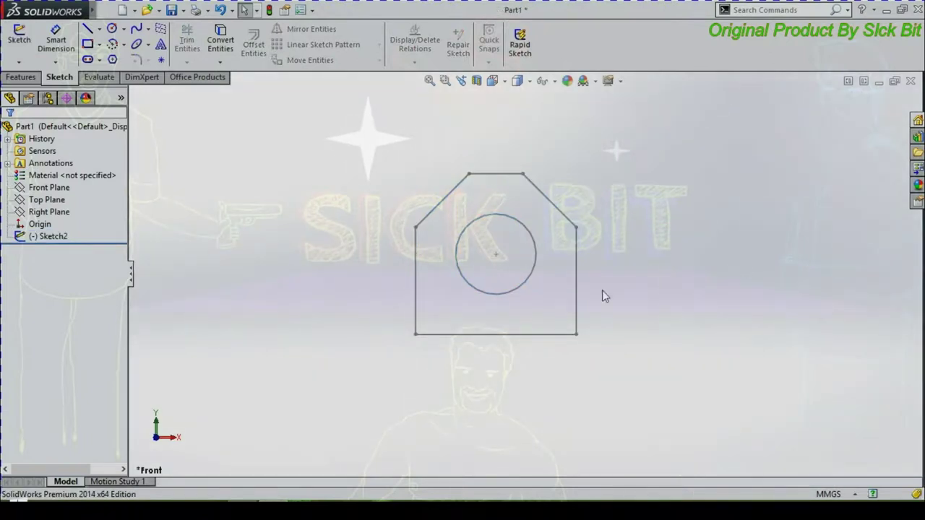
{"action": "left_click", "coordinate": [533, 276]}
- Edit Sketch2 again and zoom to fit the whole profile
{"action": "right_click", "coordinate": [532, 274]}
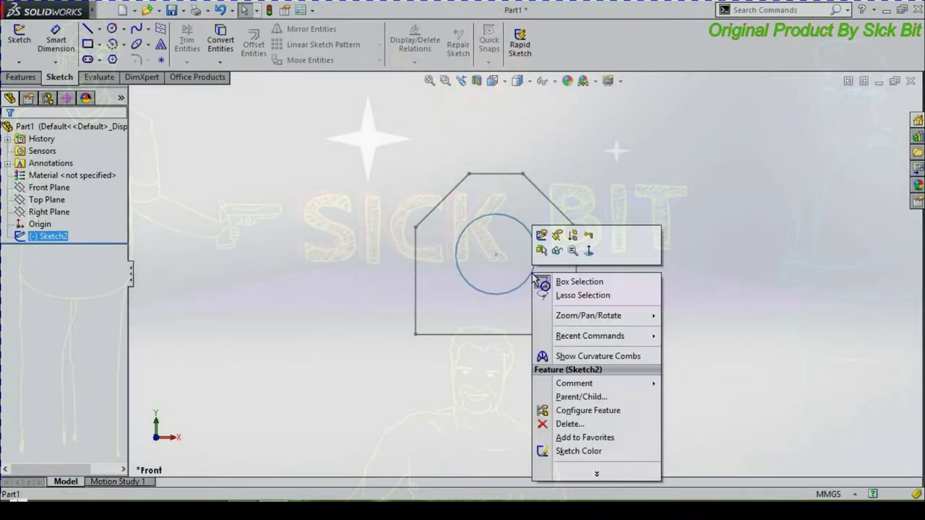
{"action": "left_click", "coordinate": [540, 251]}
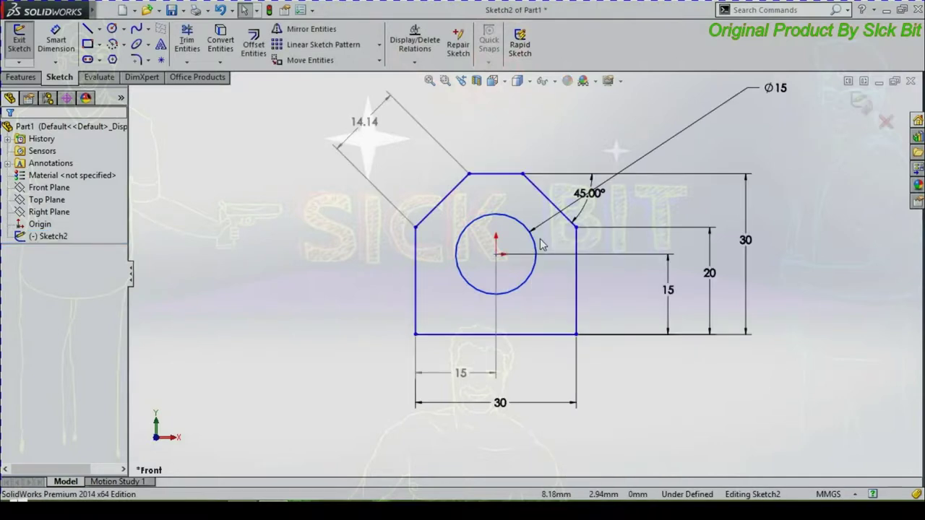
{"action": "scroll", "coordinate": [800, 151], "scroll_direction": "up", "scroll_amount": 2}
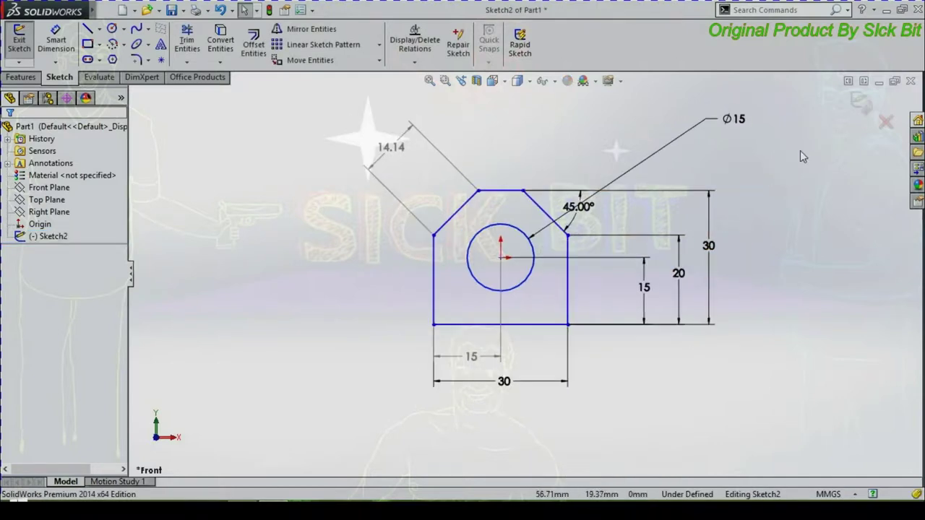
{"action": "scroll", "coordinate": [800, 150], "scroll_direction": "down", "scroll_amount": 2}
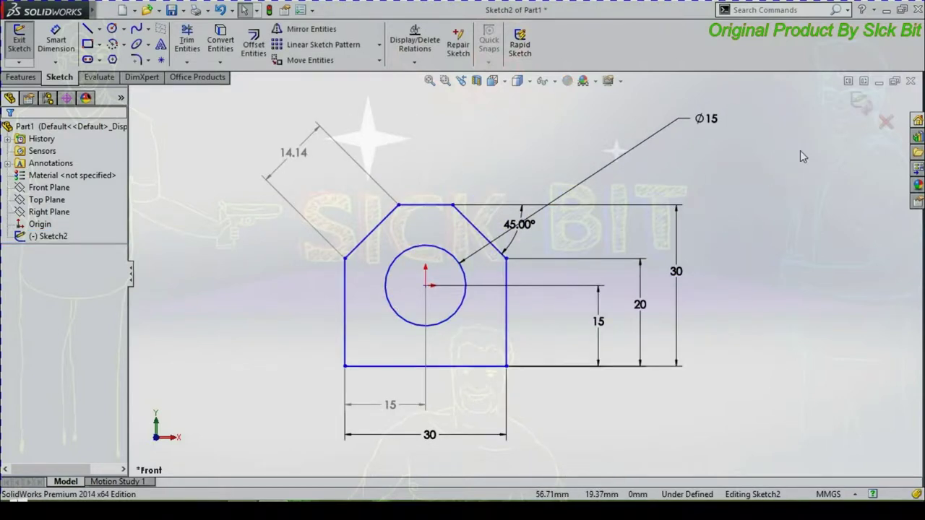
{"action": "left_click", "coordinate": [429, 81]}
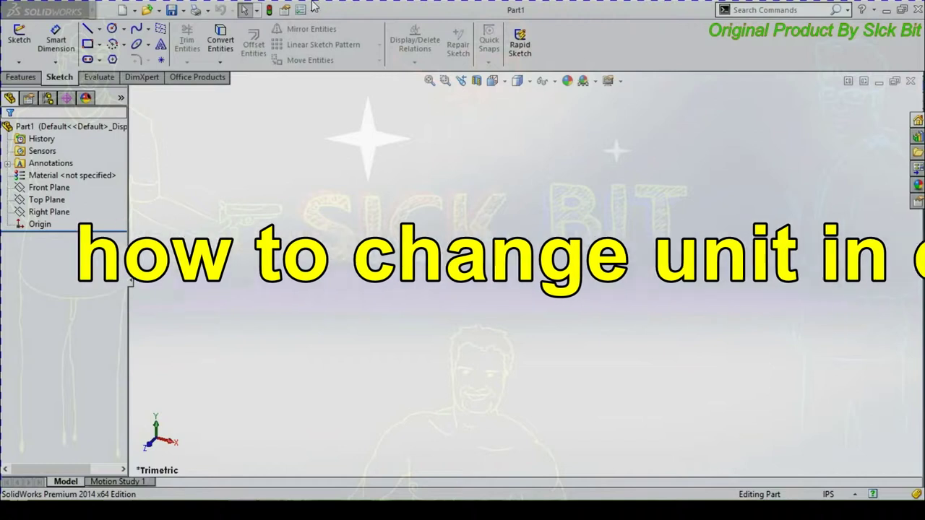
- Change Document Properties units from IPS to MMGS and confirm it on the status bar
{"action": "left_click", "coordinate": [312, 10]}
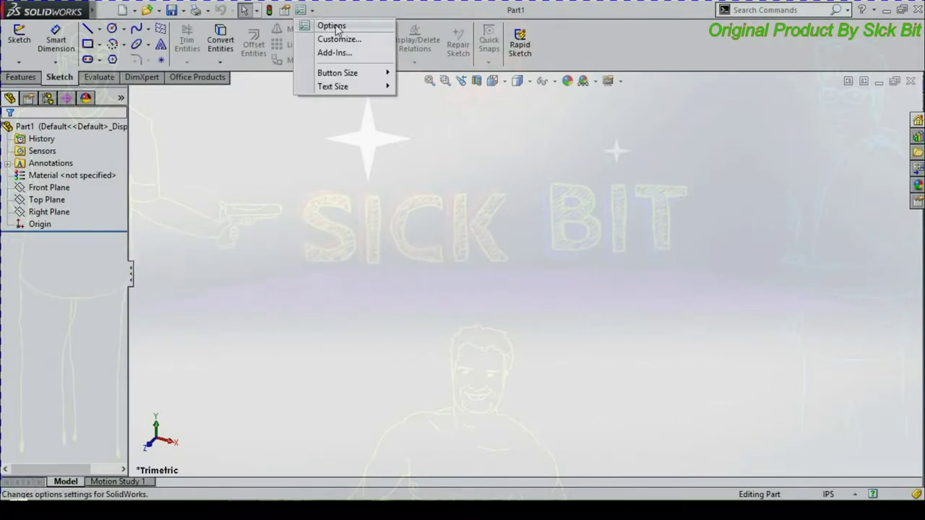
{"action": "left_click", "coordinate": [342, 30]}
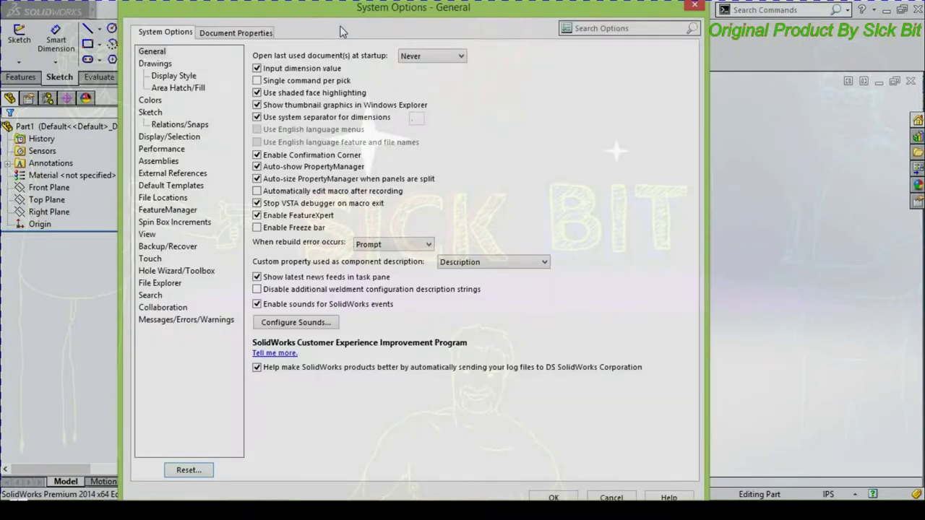
{"action": "left_click", "coordinate": [230, 33]}
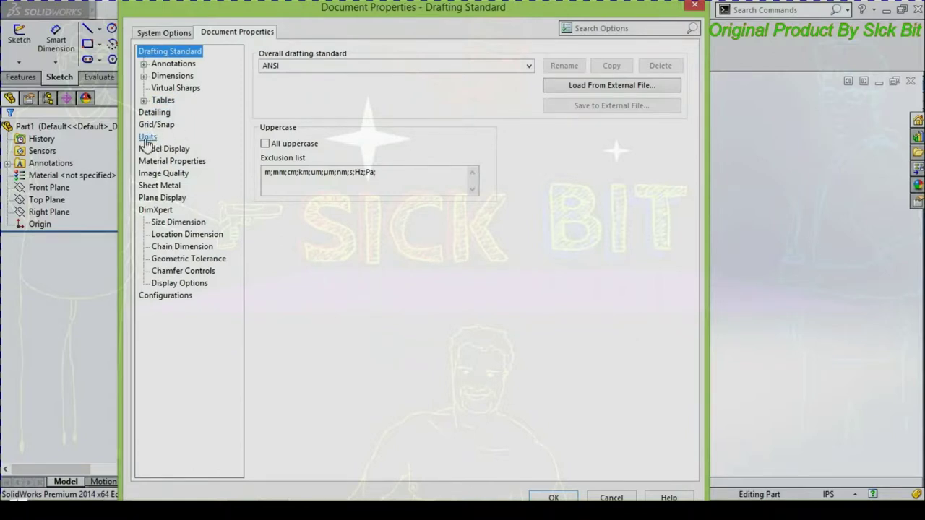
{"action": "left_click", "coordinate": [147, 138]}
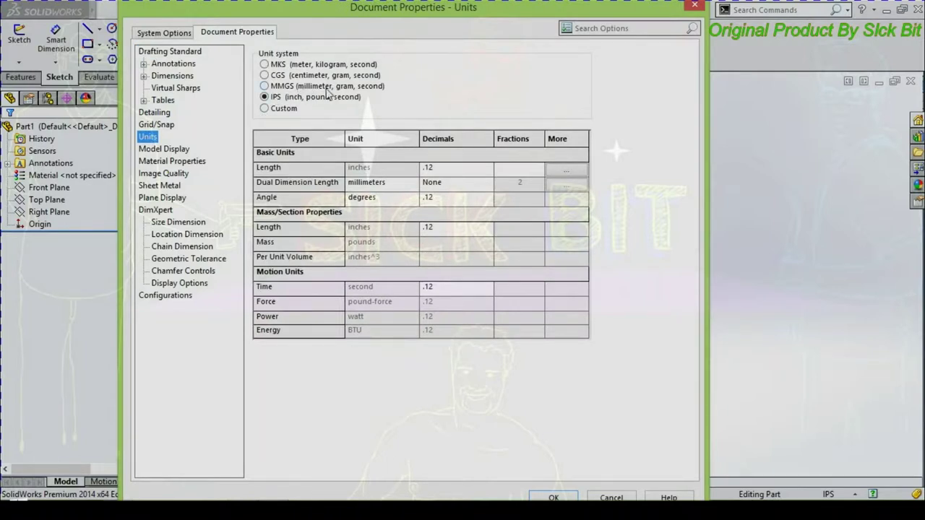
{"action": "left_click", "coordinate": [264, 86]}
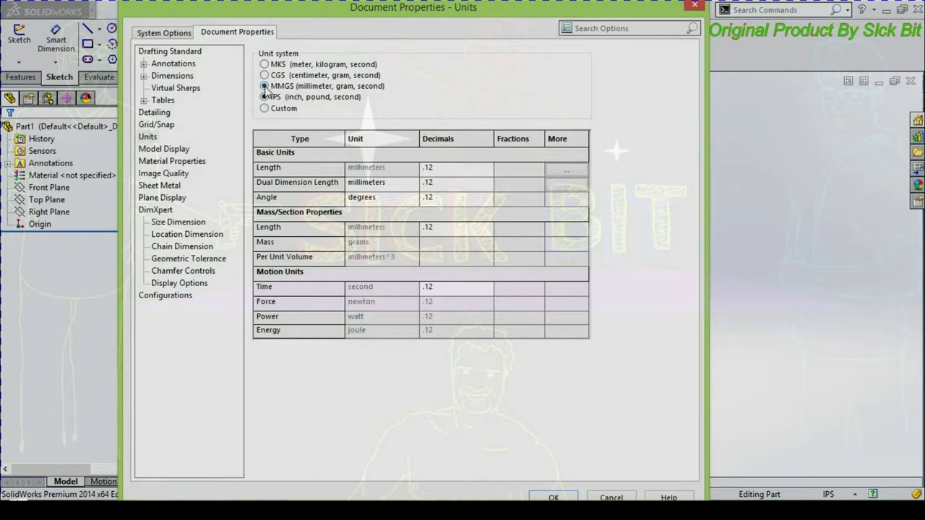
{"action": "left_click", "coordinate": [552, 498]}
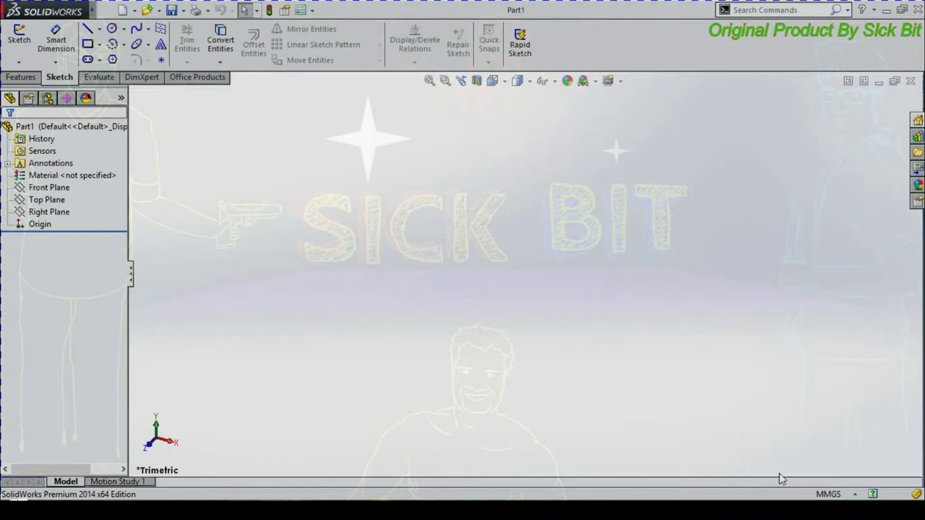
{"action": "left_click", "coordinate": [862, 497]}
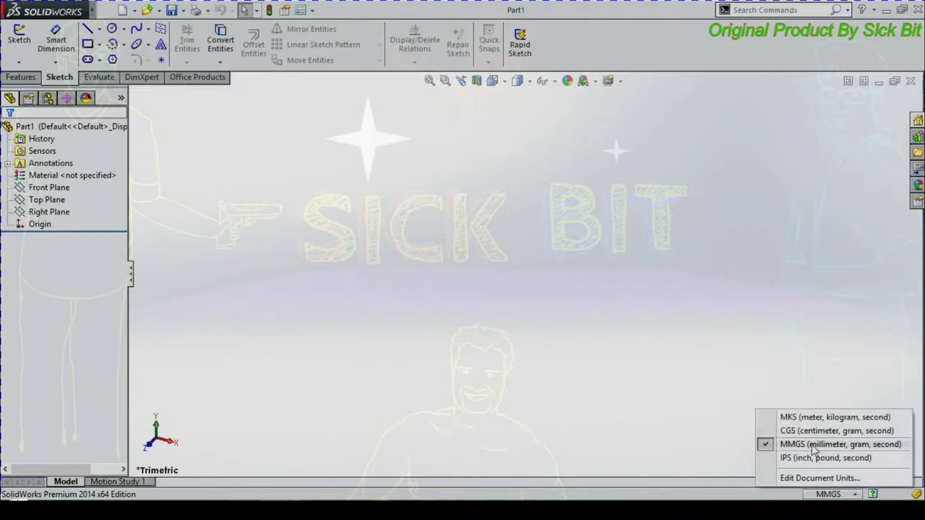
{"action": "left_click", "coordinate": [614, 356]}
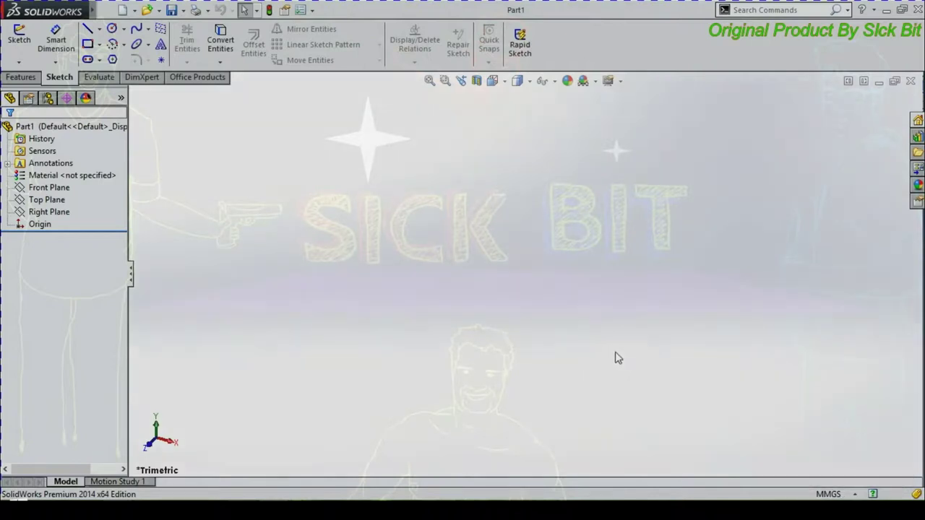
- Start a sketch on the Front Plane and draw an ellipse near the origin
{"action": "left_click", "coordinate": [47, 190]}
{"action": "left_click", "coordinate": [55, 169]}
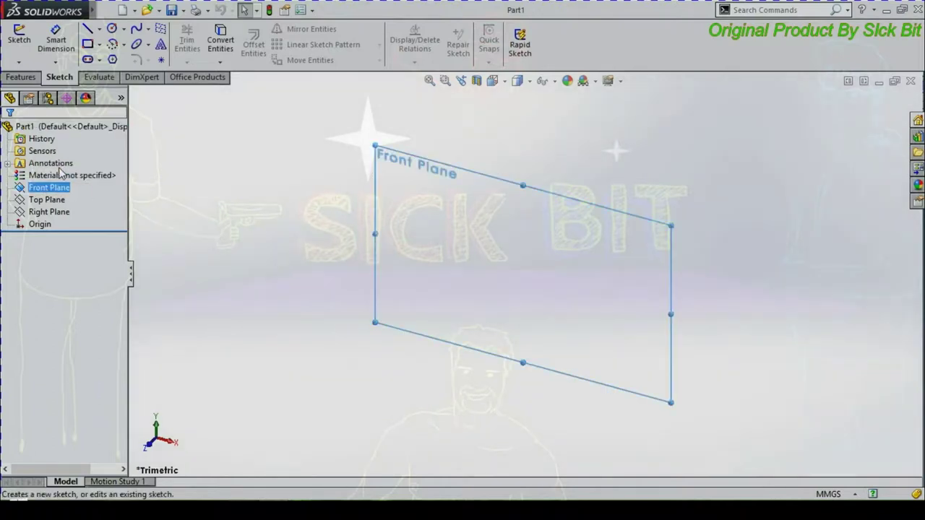
{"action": "left_click", "coordinate": [136, 44]}
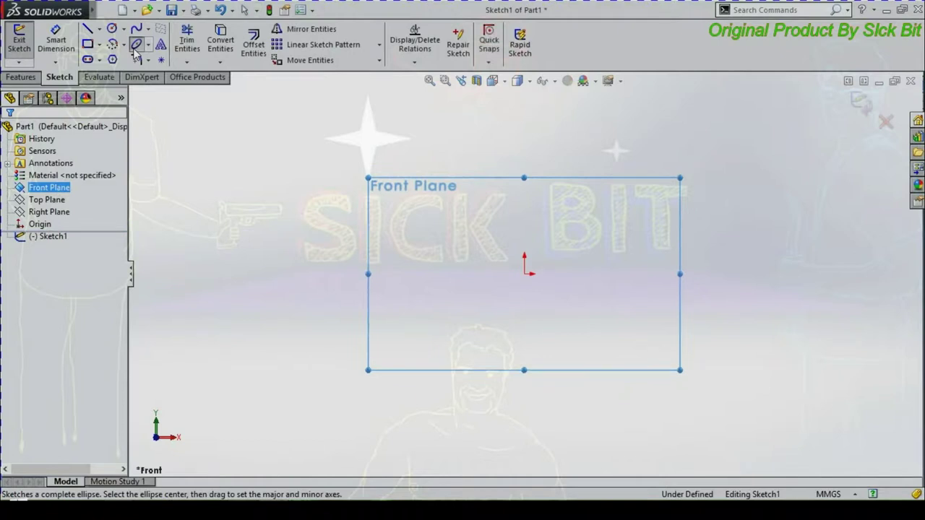
{"action": "left_click", "coordinate": [590, 339]}
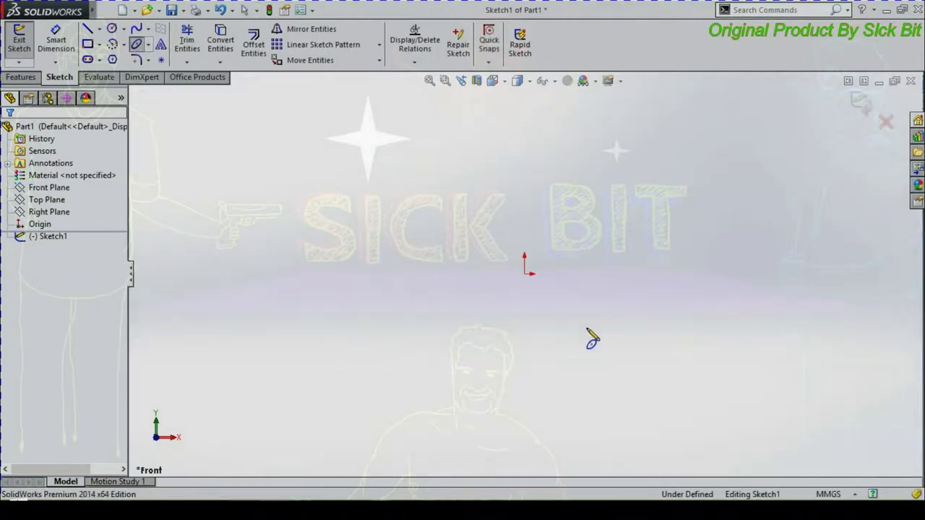
{"action": "left_click", "coordinate": [586, 327]}
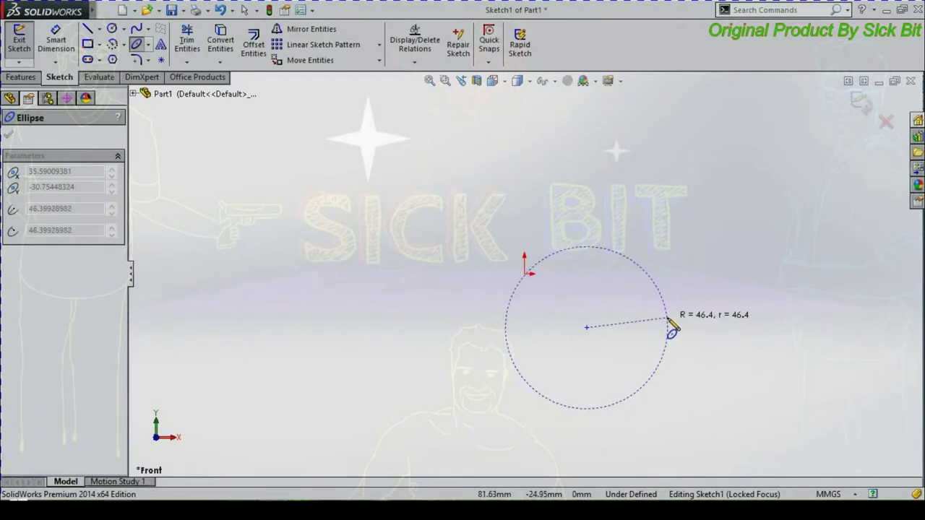
{"action": "left_click", "coordinate": [669, 329]}
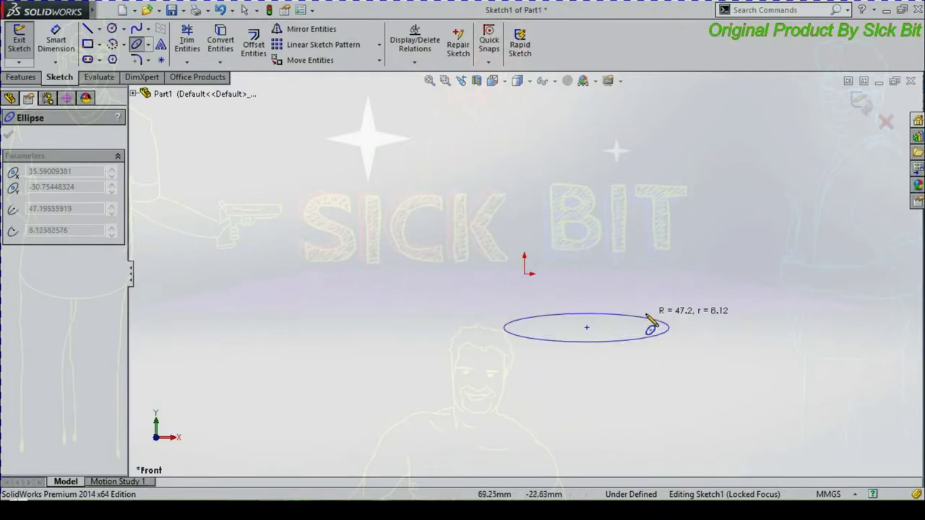
{"action": "left_click", "coordinate": [591, 299]}
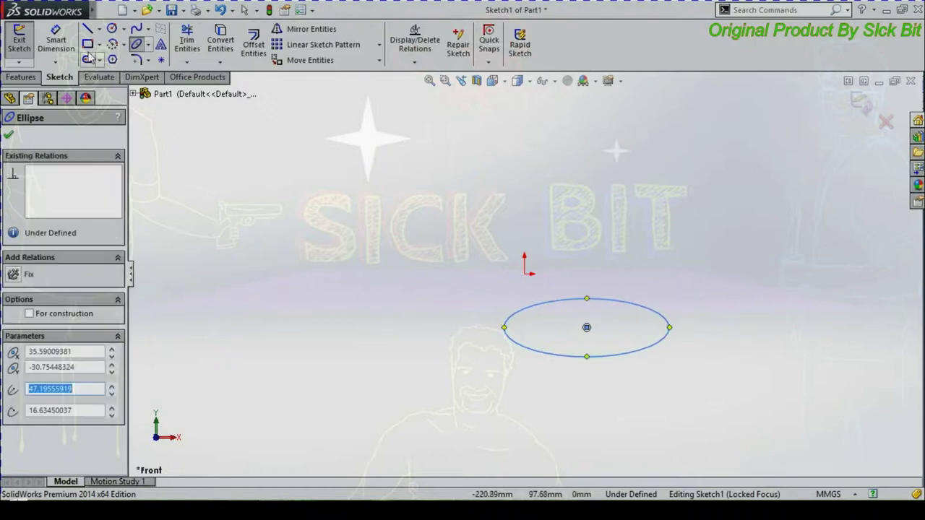
- Dimension the ellipse 100 wide and 40 tall
{"action": "left_click", "coordinate": [56, 40]}
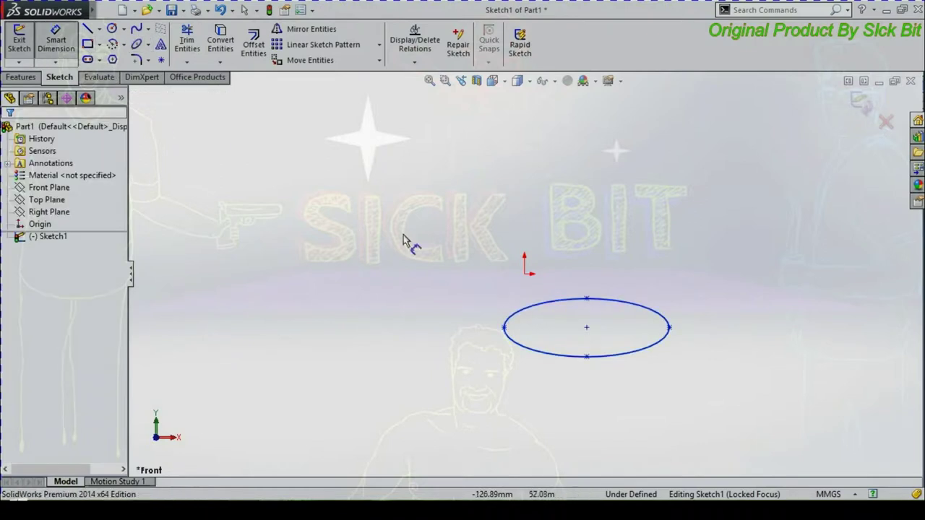
{"action": "left_click", "coordinate": [504, 328]}
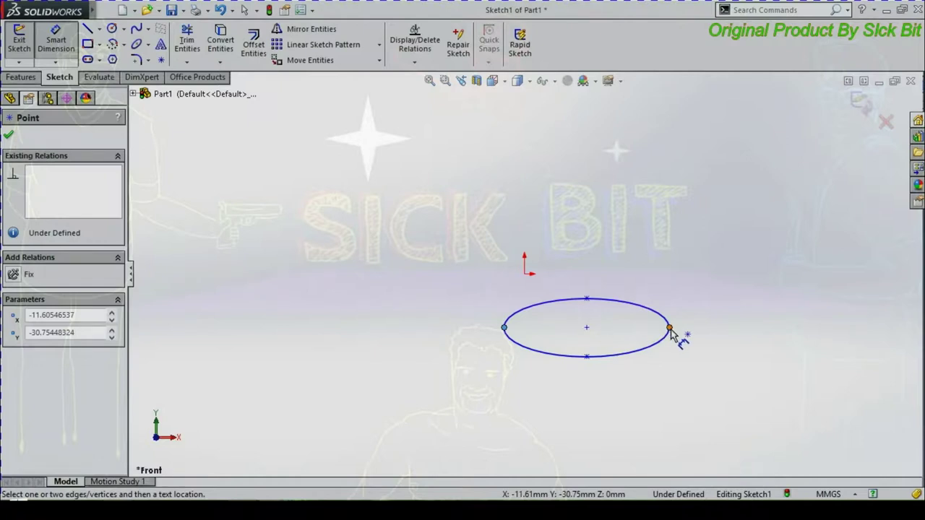
{"action": "left_click", "coordinate": [670, 329]}
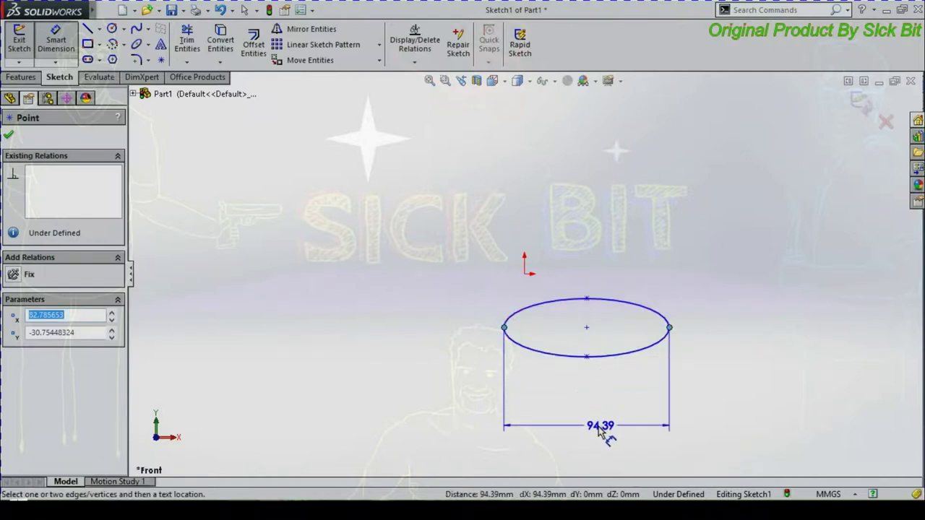
{"action": "left_click", "coordinate": [596, 425]}
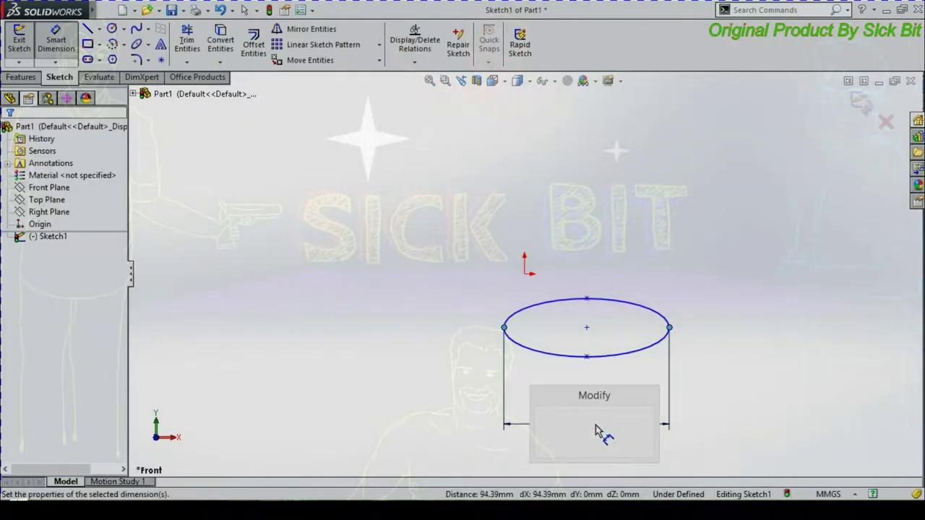
{"action": "type", "text": "1"}
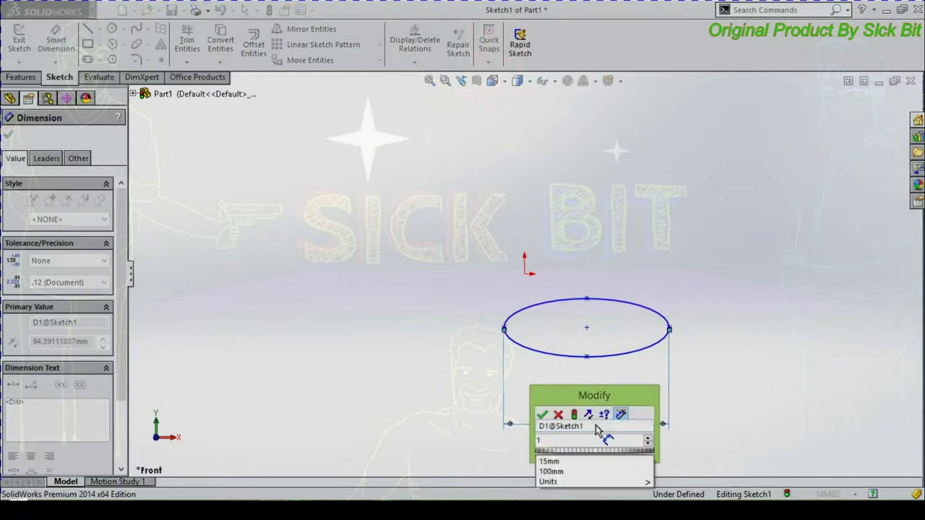
{"action": "type", "text": "00"}
{"action": "key", "text": "Return"}
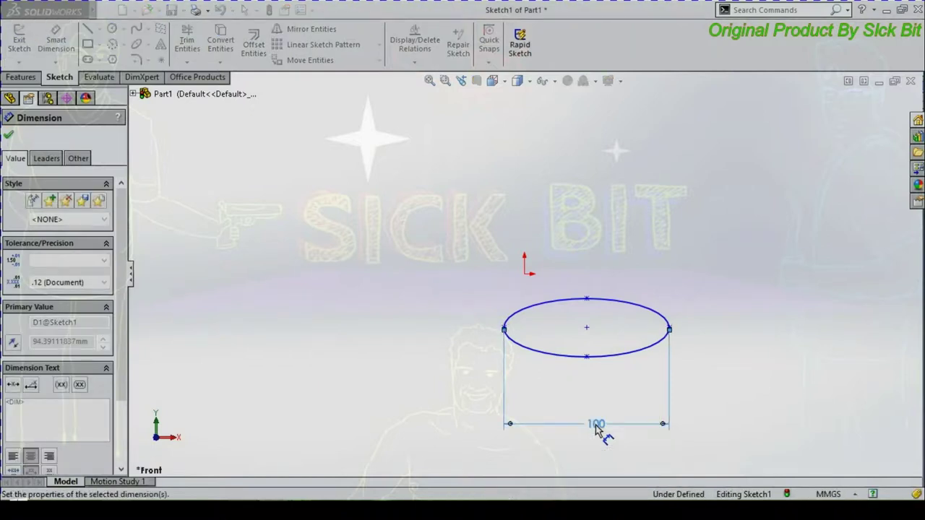
{"action": "left_click", "coordinate": [586, 299]}
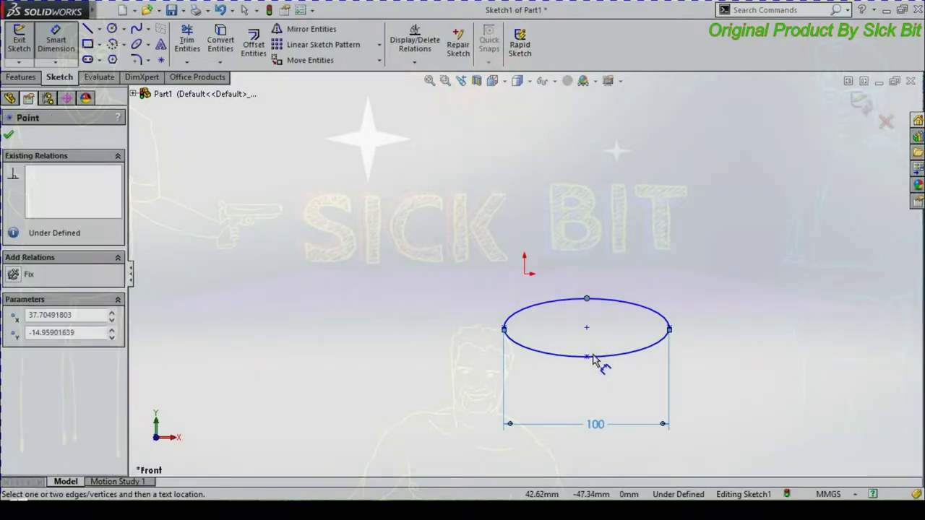
{"action": "left_click", "coordinate": [586, 357]}
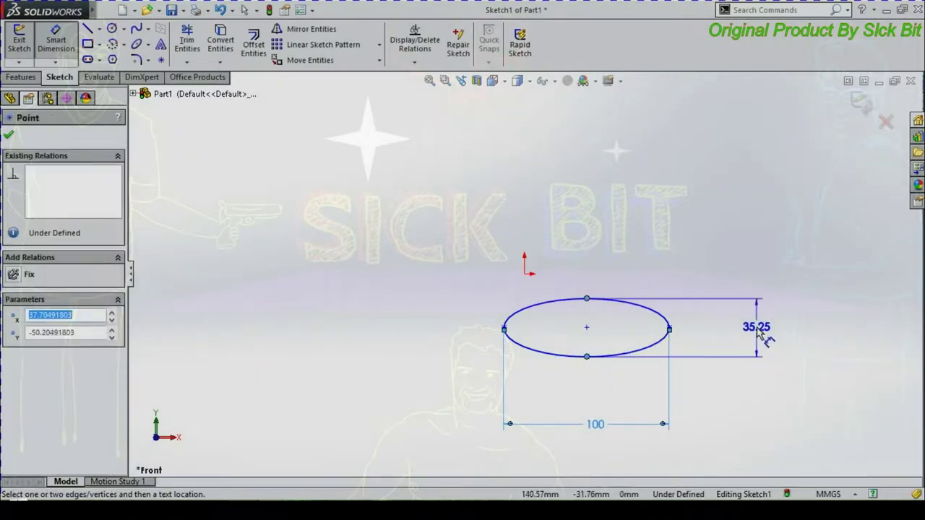
{"action": "left_click", "coordinate": [756, 329]}
{"action": "type", "text": "4"}
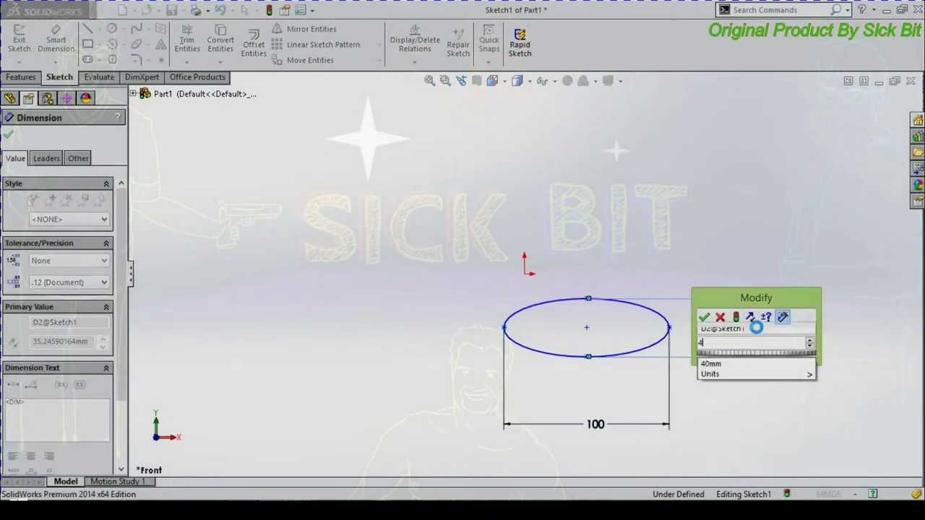
{"action": "type", "text": "0"}
{"action": "key", "text": "Return"}
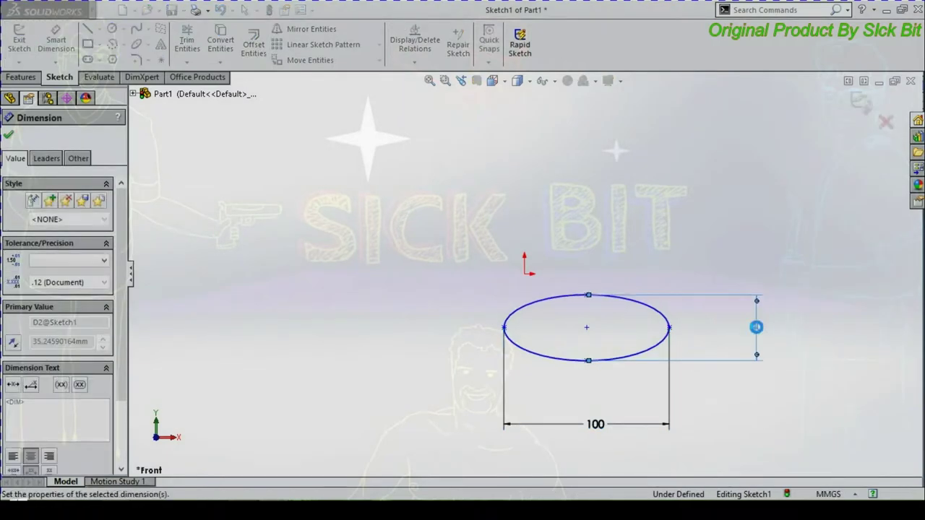
{"action": "left_click", "coordinate": [834, 354]}
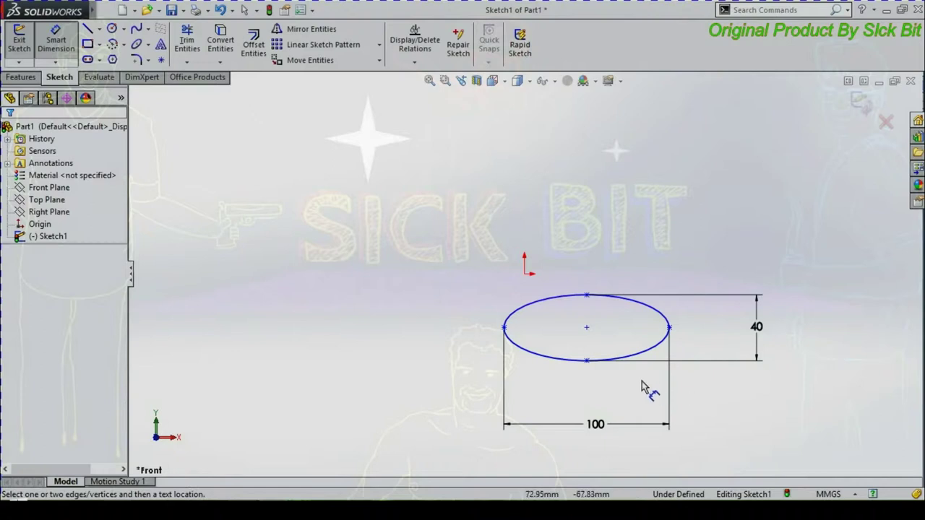
- Move the ellipse centre onto the origin and start a rectangle at the upper left
{"action": "left_click", "coordinate": [586, 327]}
{"action": "left_click", "coordinate": [619, 257]}
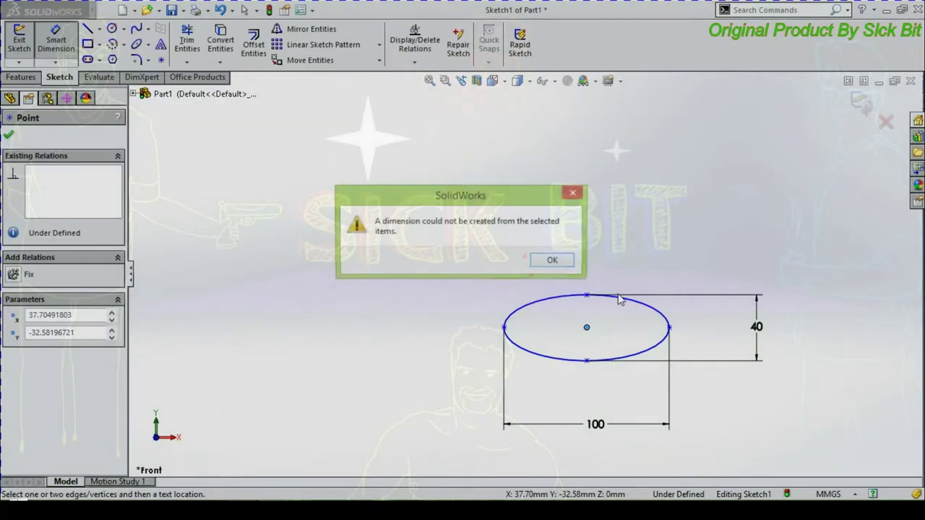
{"action": "left_click", "coordinate": [560, 260]}
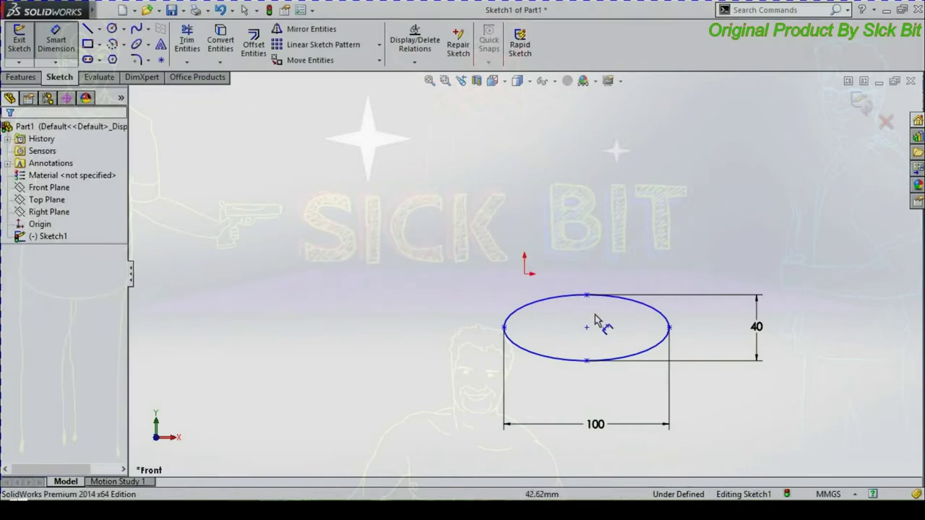
{"action": "left_click", "coordinate": [56, 40]}
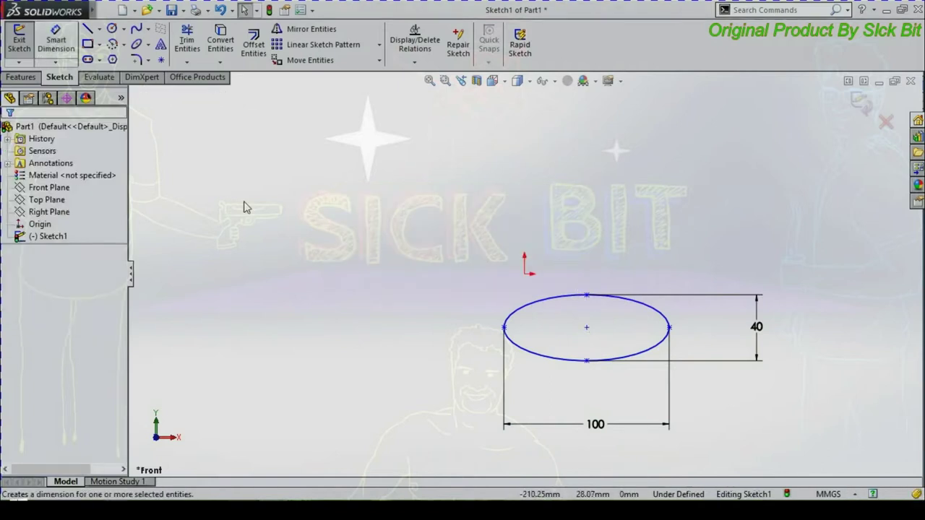
{"action": "mouse_move", "coordinate": [588, 331]}
{"action": "left_mouse_down"}
{"action": "mouse_move", "coordinate": [538, 278]}
{"action": "mouse_move", "coordinate": [527, 281]}
{"action": "left_mouse_up"}
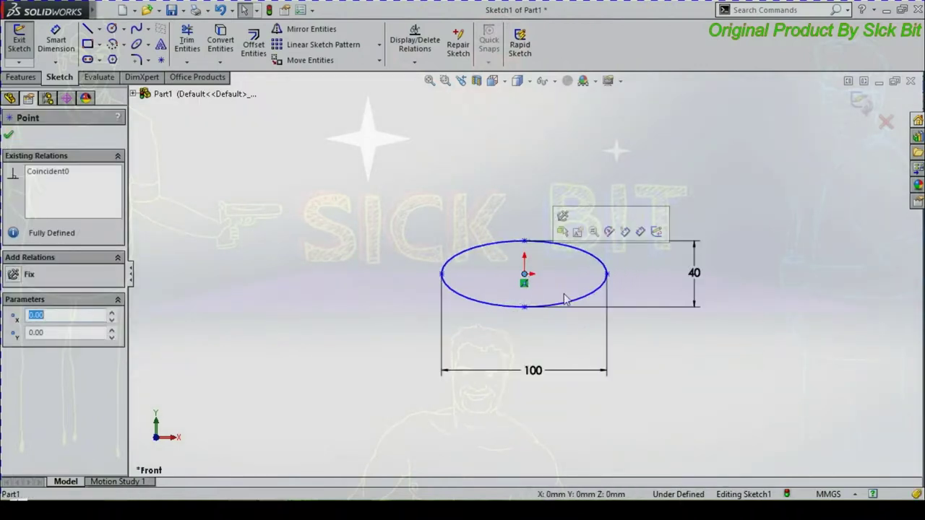
{"action": "left_click", "coordinate": [742, 400]}
{"action": "left_click", "coordinate": [88, 44]}
{"action": "left_click", "coordinate": [175, 211]}
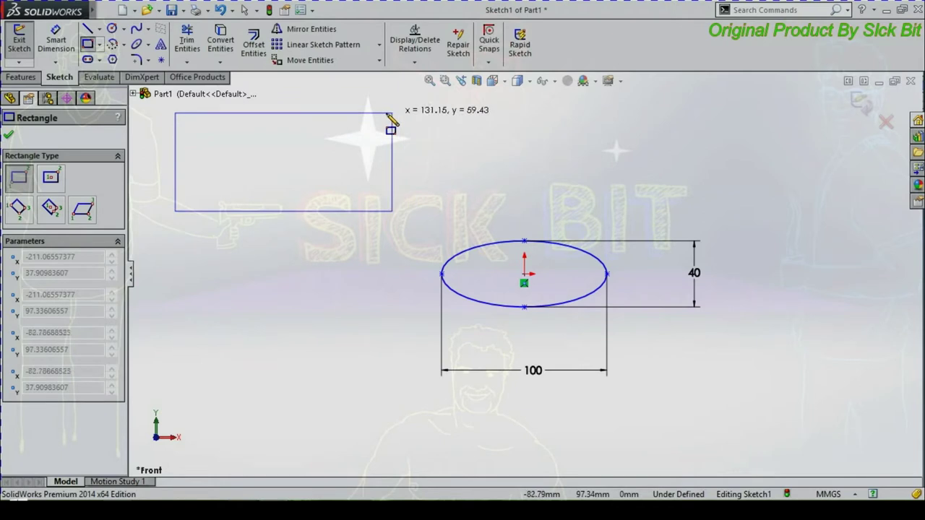
- Complete the rectangle and chamfer its top-left corner 10 mm
{"action": "left_click", "coordinate": [385, 113]}
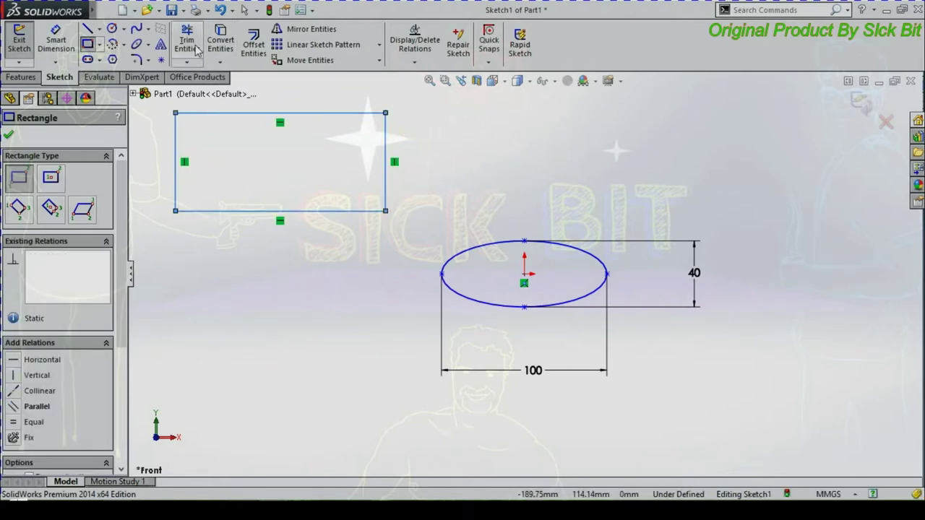
{"action": "left_click", "coordinate": [148, 62]}
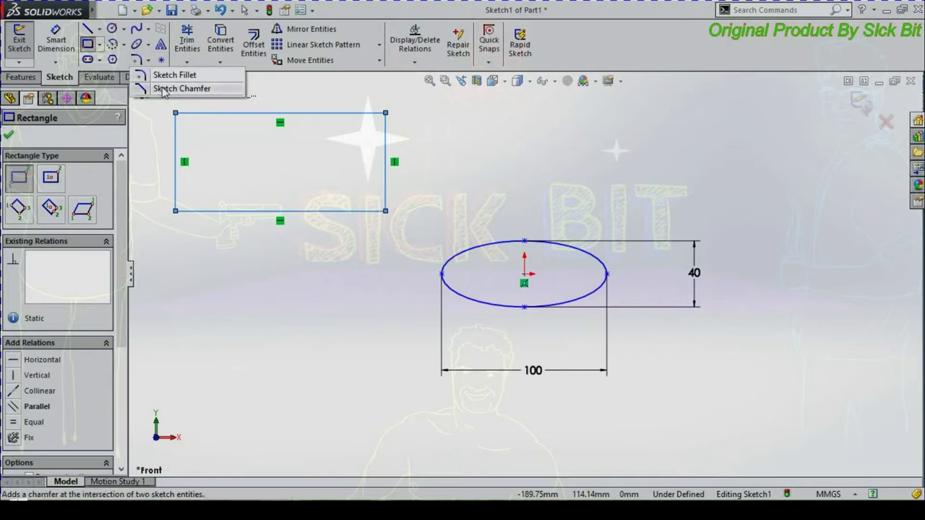
{"action": "left_click", "coordinate": [181, 88]}
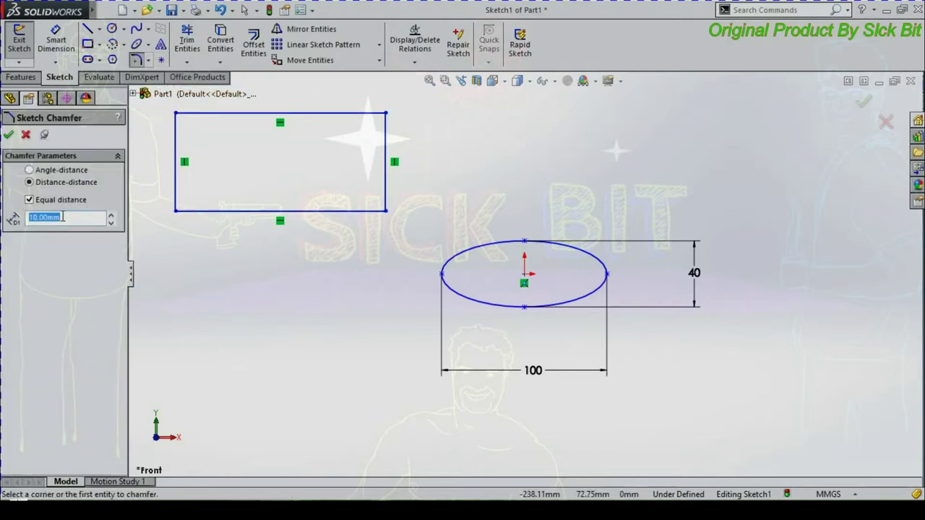
{"action": "left_click", "coordinate": [176, 114]}
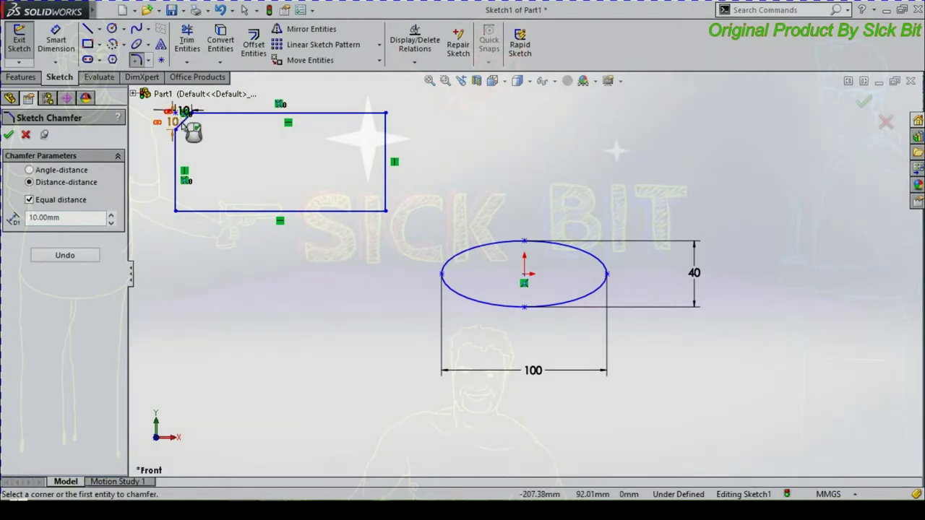
{"action": "key", "text": "Escape"}
- Chamfer the bottom-left, bottom-right and top-right corners with equal 10 mm chamfers
{"action": "left_click", "coordinate": [385, 114]}
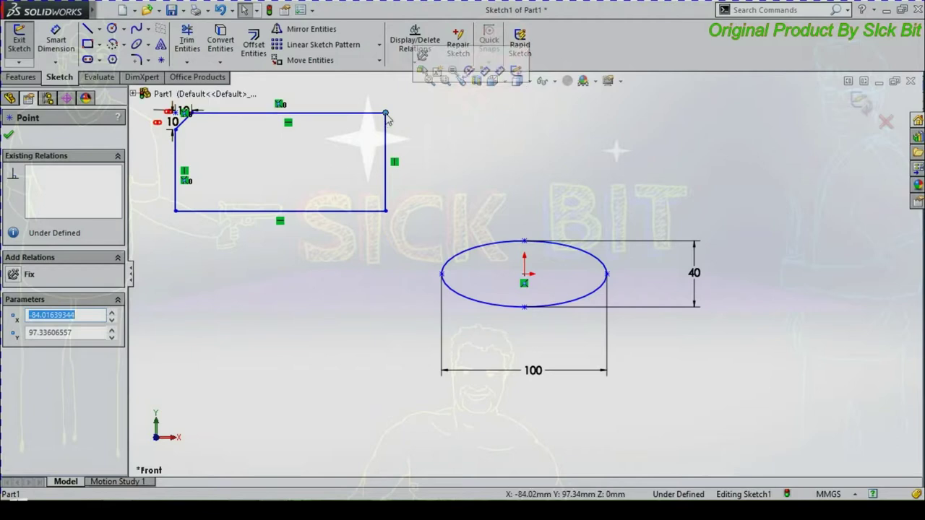
{"action": "left_click", "coordinate": [176, 212]}
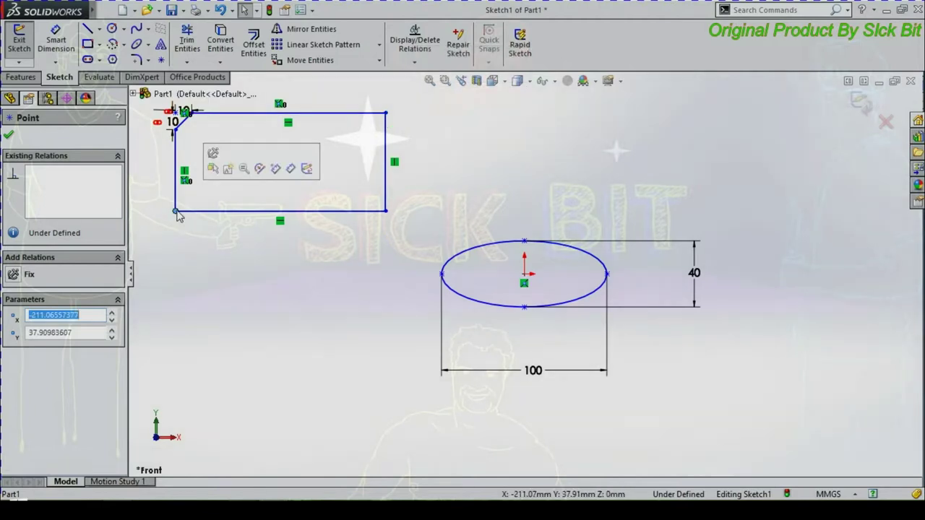
{"action": "left_click", "coordinate": [159, 300]}
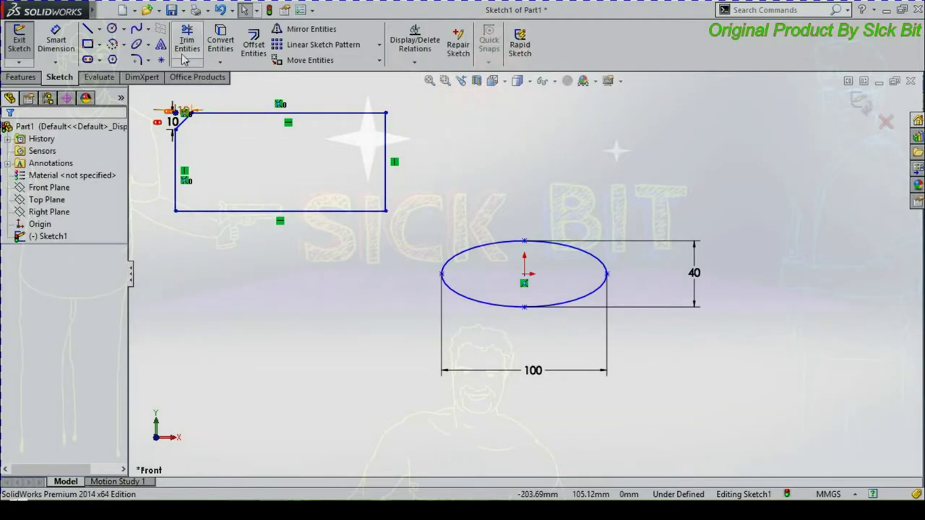
{"action": "left_click", "coordinate": [147, 61]}
{"action": "left_click", "coordinate": [153, 92]}
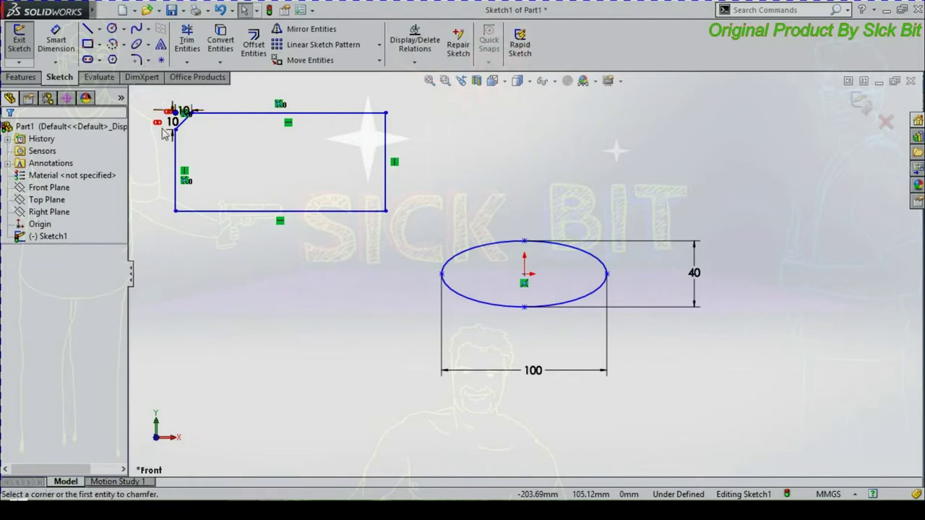
{"action": "left_click", "coordinate": [175, 212]}
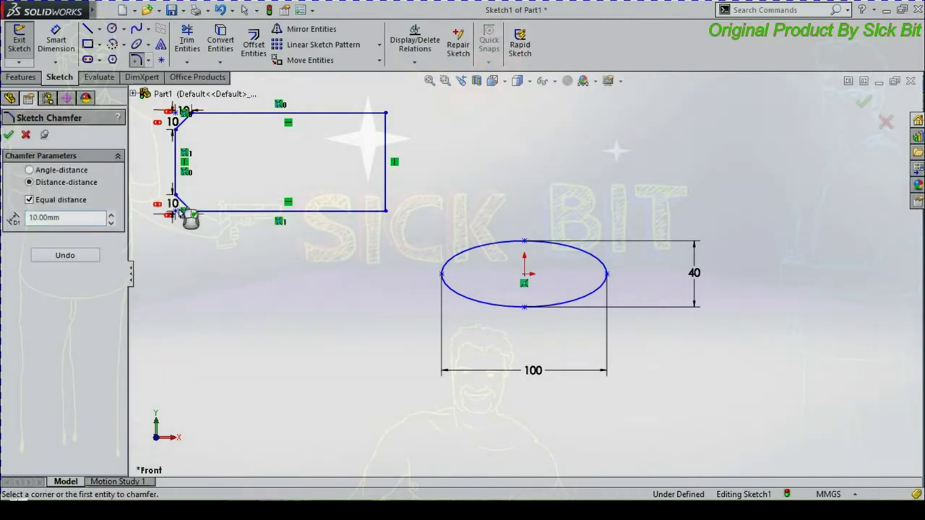
{"action": "left_click", "coordinate": [386, 212]}
{"action": "left_click", "coordinate": [387, 116]}
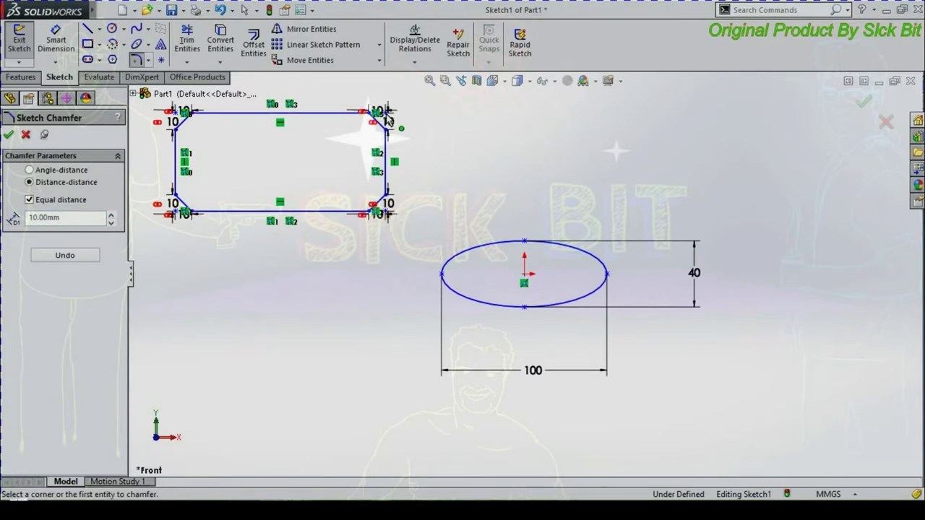
{"action": "key", "text": "Escape"}
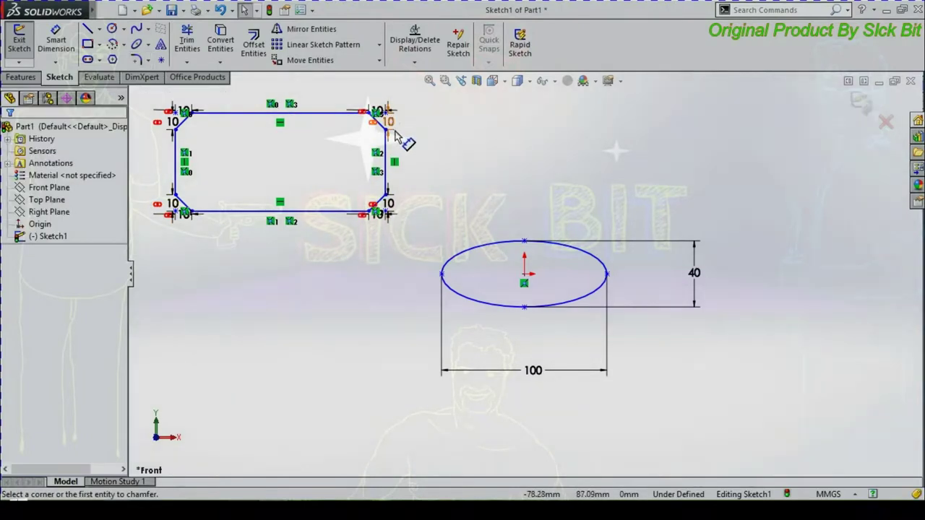
- Drag the chamfer dimensions out to the right, above and below the rectangle
{"action": "left_click_drag", "start_coordinate": [391, 126], "coordinate": [533, 136]}
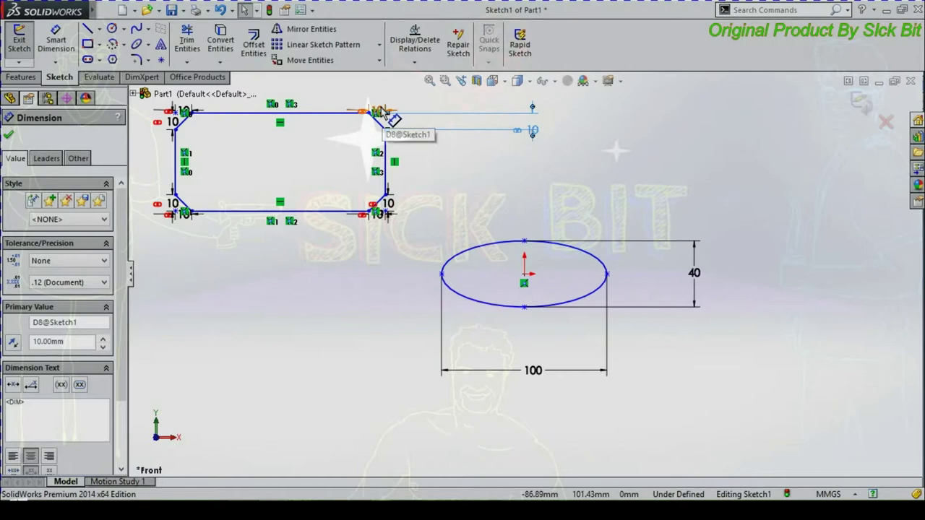
{"action": "left_click_drag", "start_coordinate": [383, 110], "coordinate": [383, 98]}
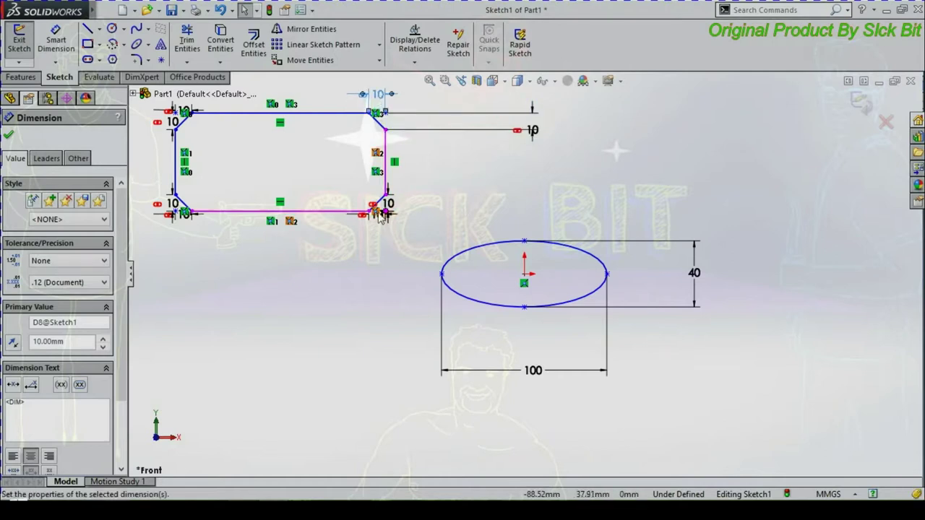
{"action": "left_click_drag", "start_coordinate": [381, 220], "coordinate": [383, 271]}
{"action": "key", "text": "Escape"}
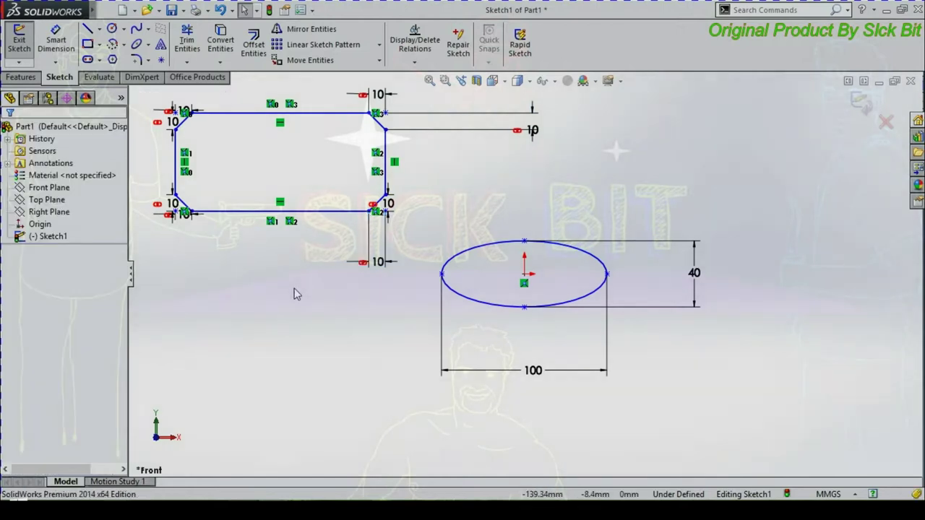
- Draw a horizontal straight slot below the rectangle
{"action": "left_click", "coordinate": [89, 61]}
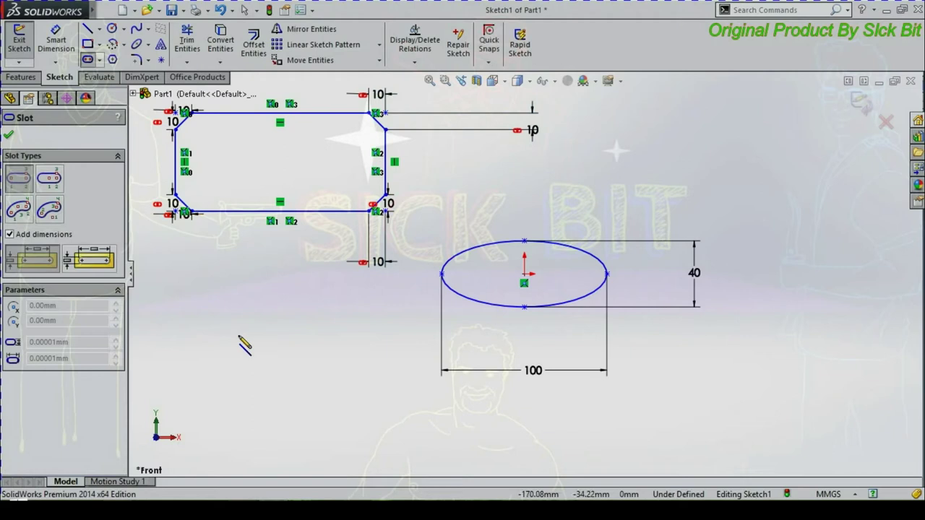
{"action": "left_click", "coordinate": [199, 355]}
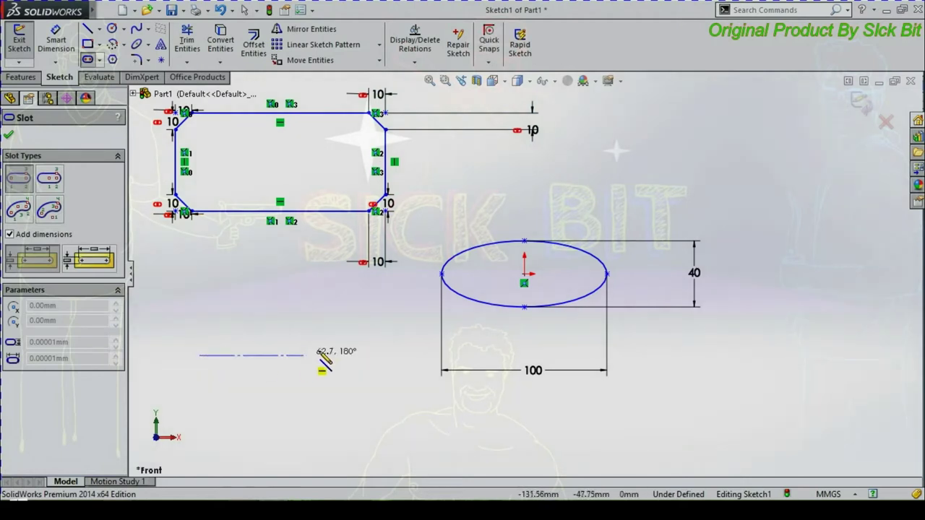
{"action": "left_click", "coordinate": [338, 355]}
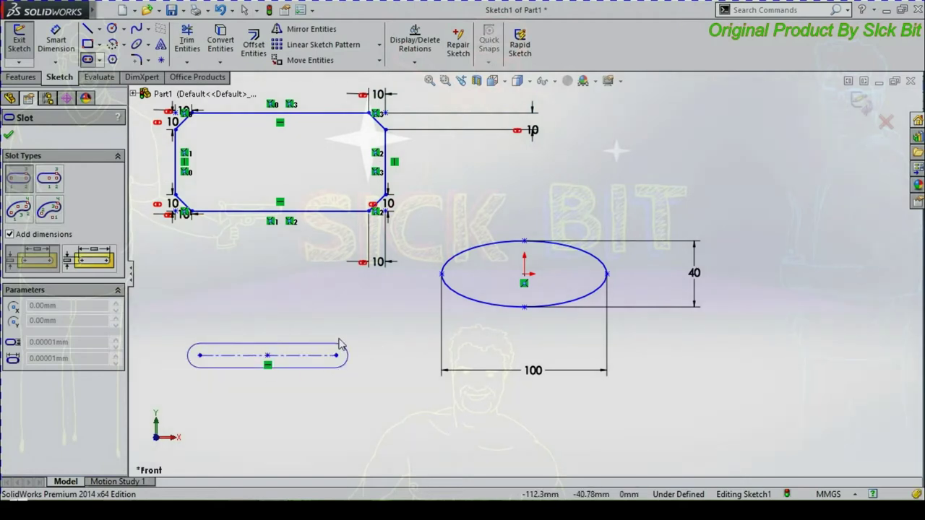
{"action": "left_click", "coordinate": [333, 339]}
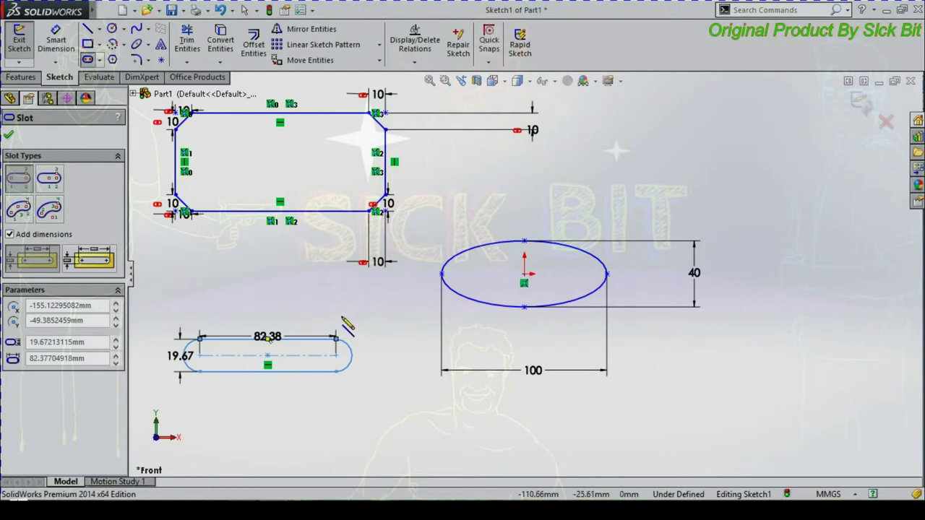
{"action": "left_click", "coordinate": [273, 331]}
{"action": "left_click", "coordinate": [273, 294]}
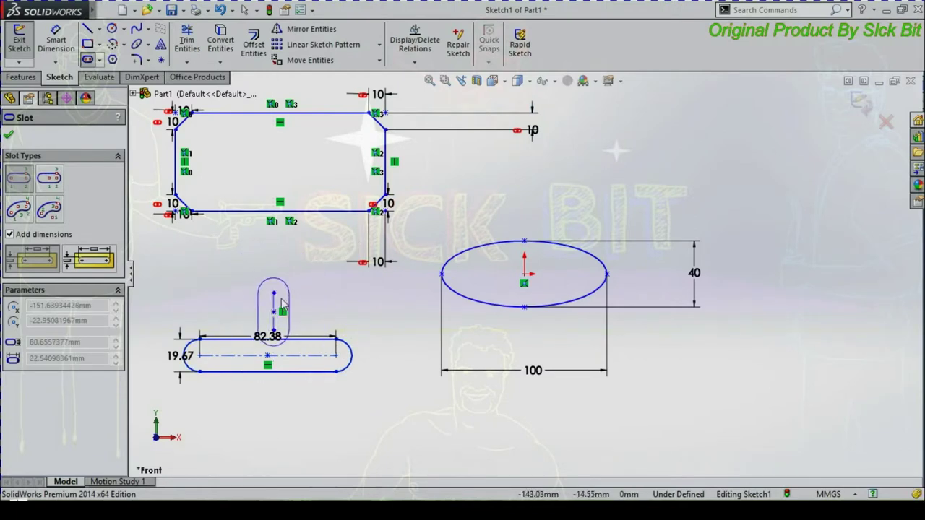
{"action": "key", "text": "Escape"}
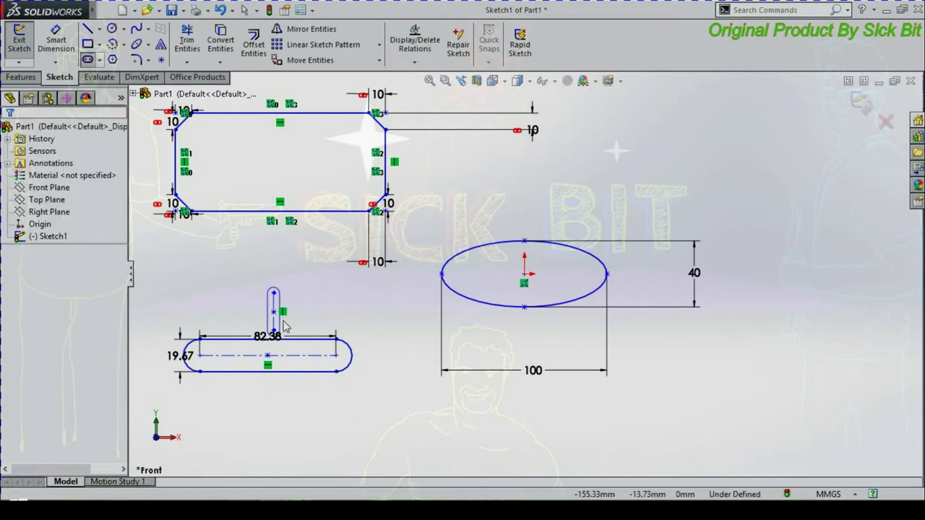
- Move the 82.38 length dimension above the slot and the 19.67 width dimension left of it
{"action": "left_click_drag", "start_coordinate": [278, 334], "coordinate": [305, 283]}
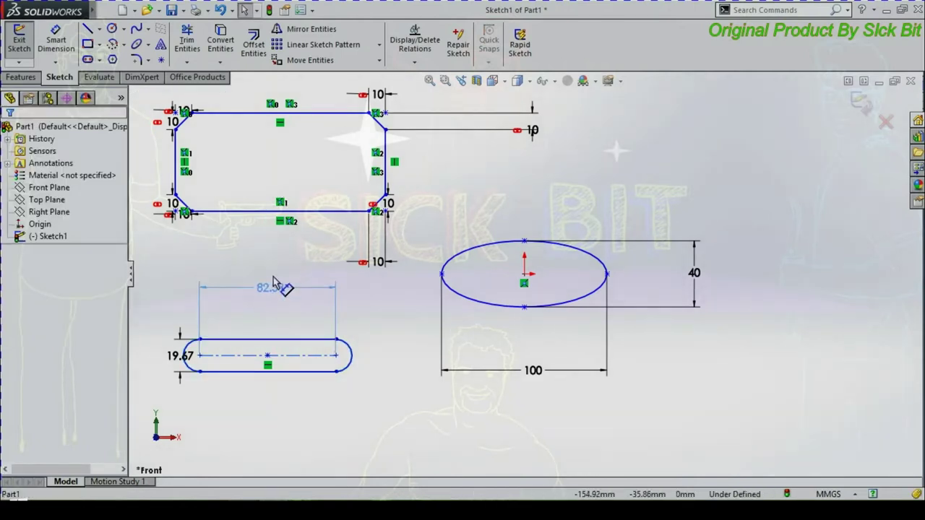
{"action": "left_click", "coordinate": [299, 295]}
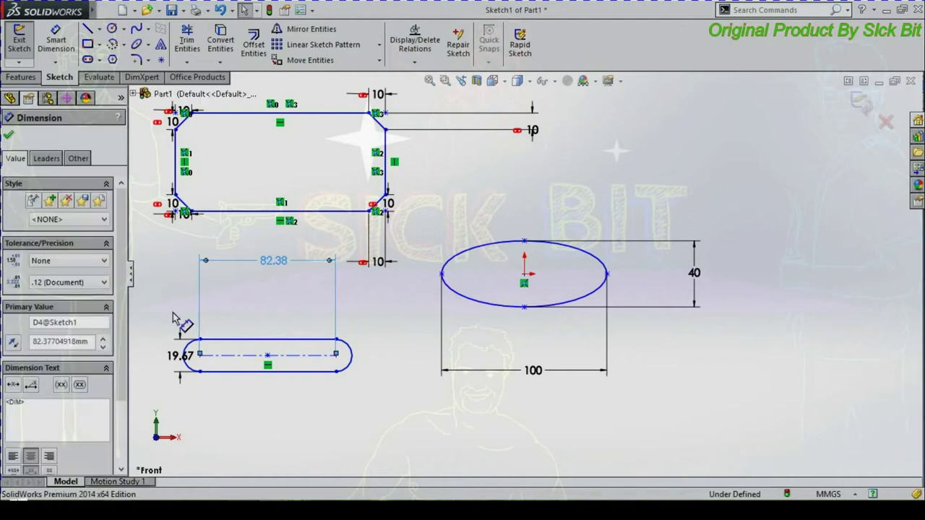
{"action": "left_click_drag", "start_coordinate": [183, 356], "coordinate": [162, 352]}
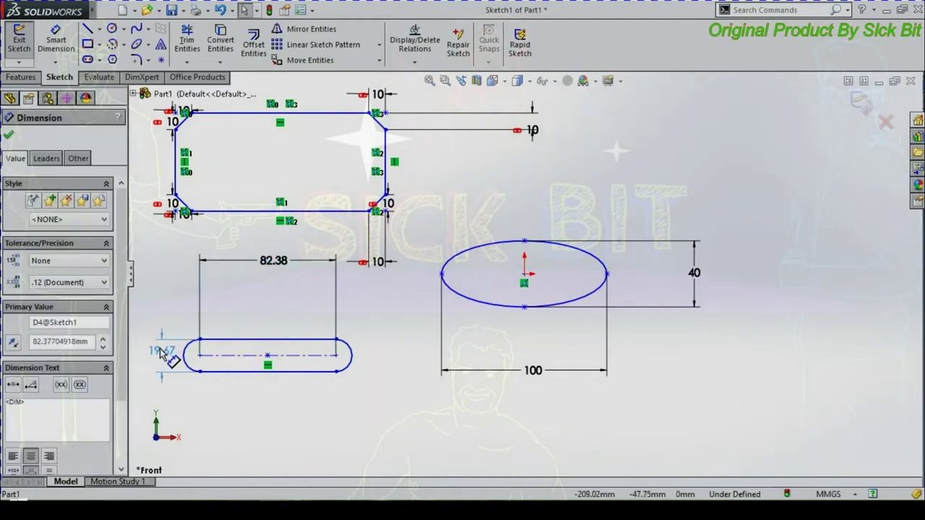
{"action": "left_click", "coordinate": [254, 43]}
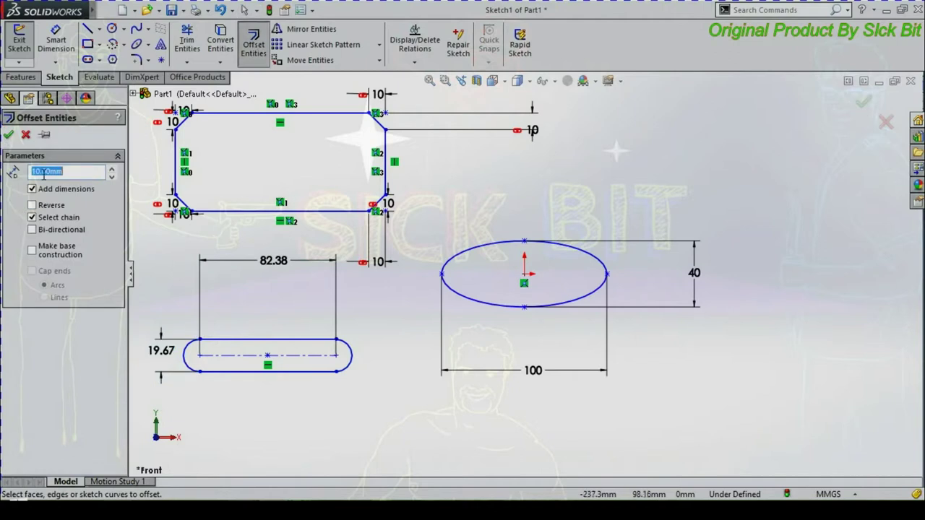
- Offset the slot outward 10 mm three times, each from the newest outer outline
{"action": "left_click", "coordinate": [254, 339]}
{"action": "left_click", "coordinate": [255, 340]}
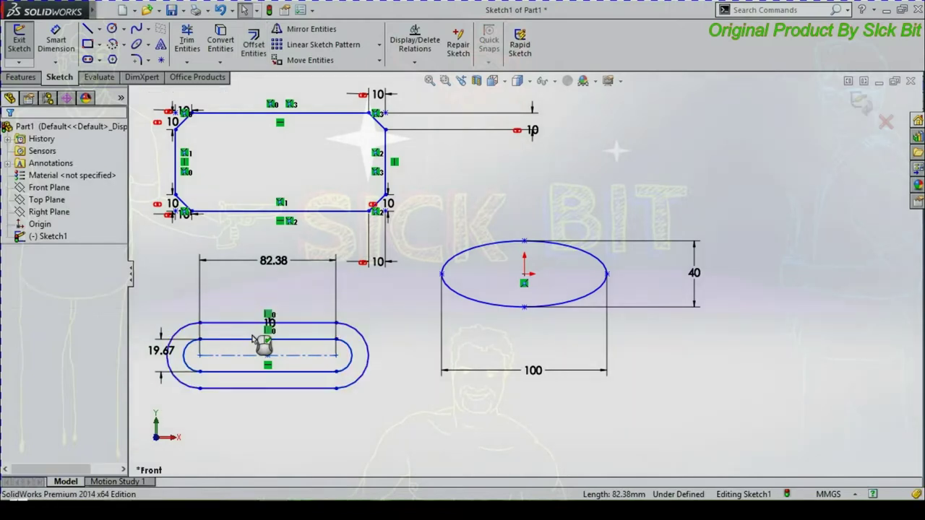
{"action": "left_click", "coordinate": [254, 43]}
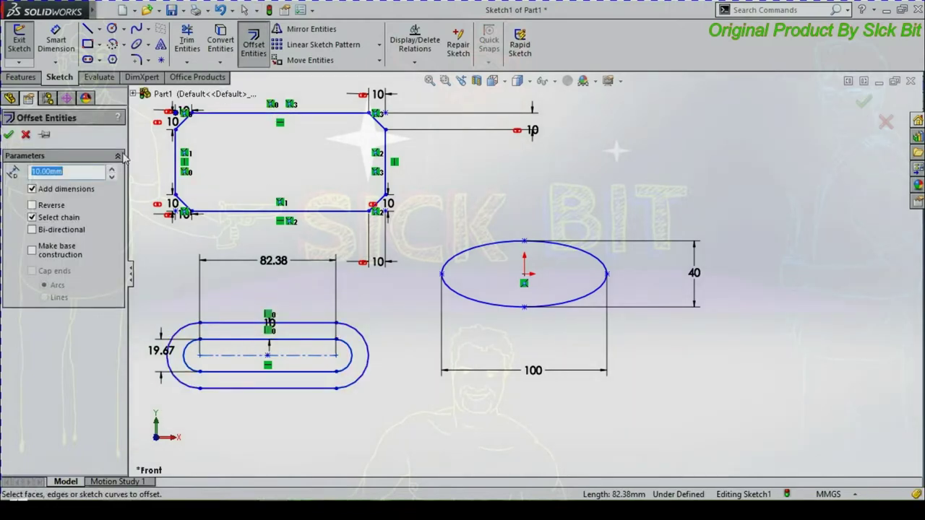
{"action": "left_click", "coordinate": [259, 329]}
{"action": "left_click", "coordinate": [259, 329]}
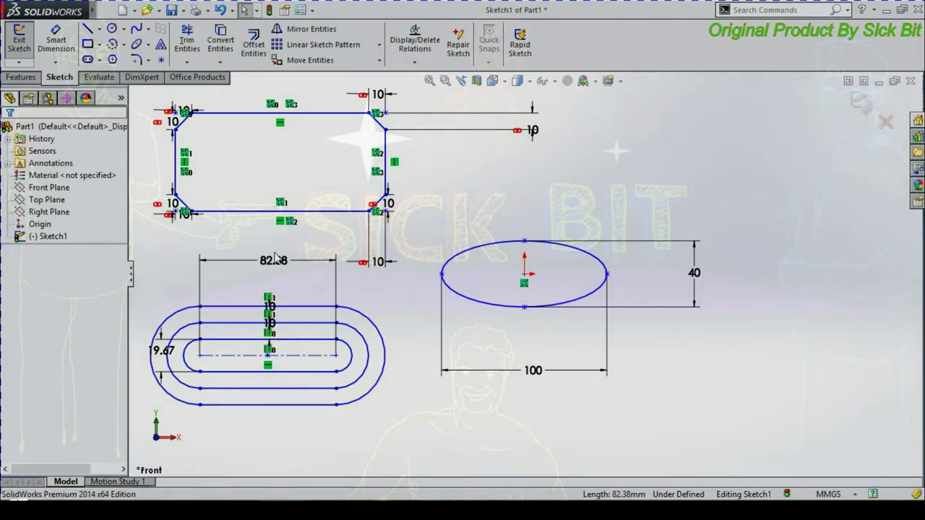
{"action": "left_click", "coordinate": [254, 43]}
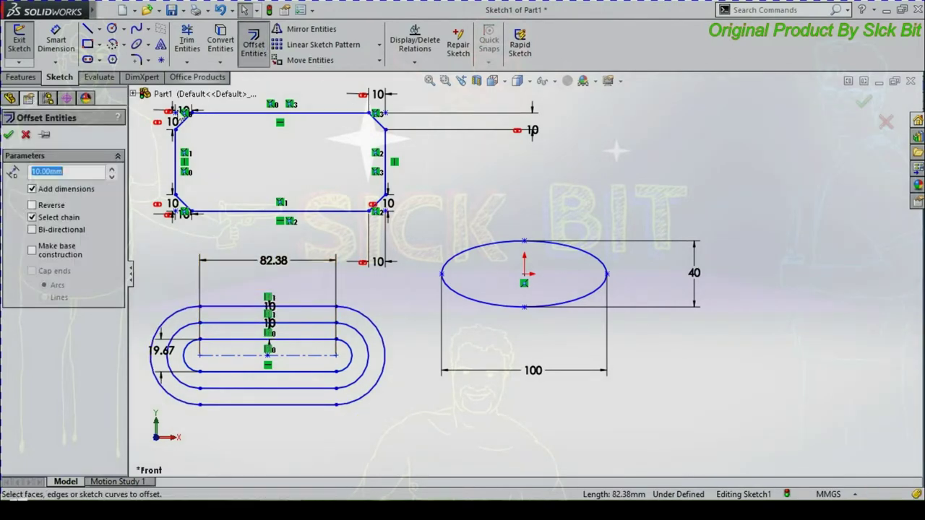
{"action": "left_click", "coordinate": [258, 313]}
{"action": "left_click", "coordinate": [264, 300]}
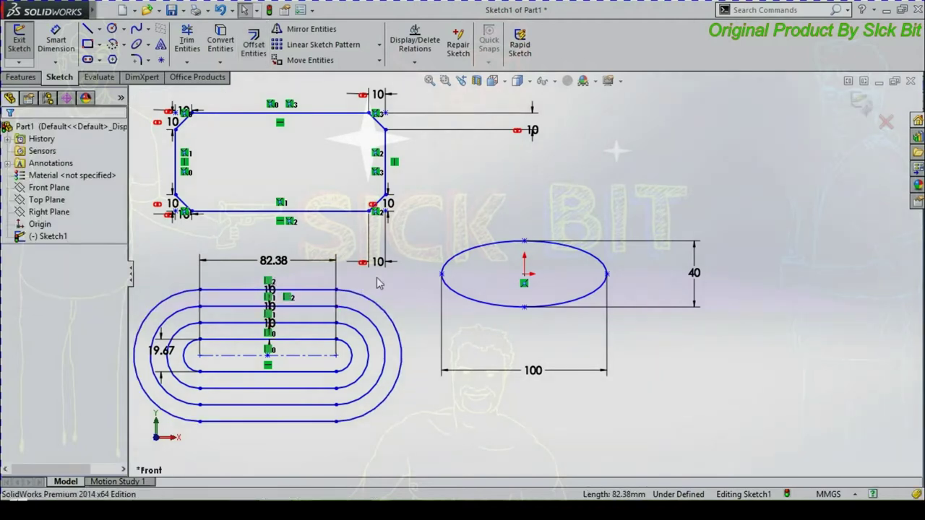
{"action": "scroll", "coordinate": [403, 322], "scroll_direction": "down", "scroll_amount": 1}
{"action": "scroll", "coordinate": [405, 323], "scroll_direction": "up", "scroll_amount": 2}
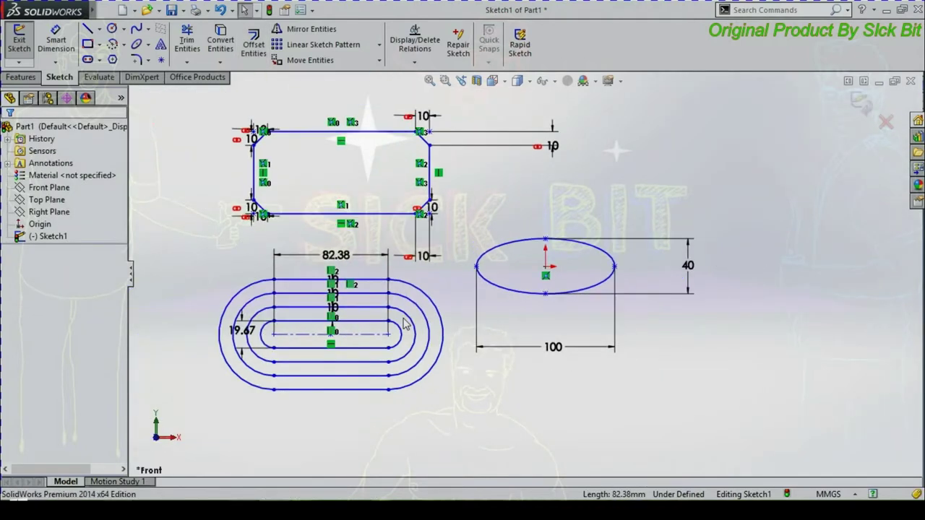
- Draw a diagonal line across the nested slots from upper right to lower left
{"action": "left_click", "coordinate": [87, 29]}
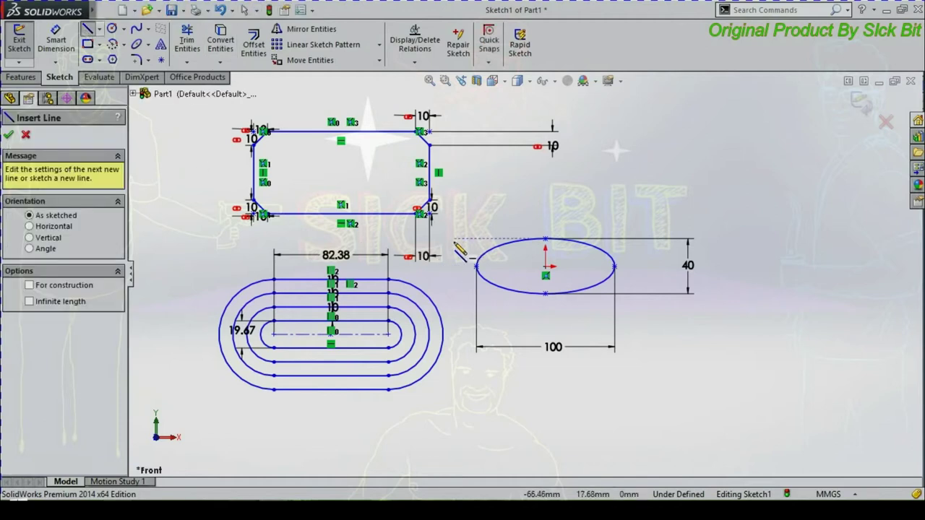
{"action": "left_click", "coordinate": [453, 240]}
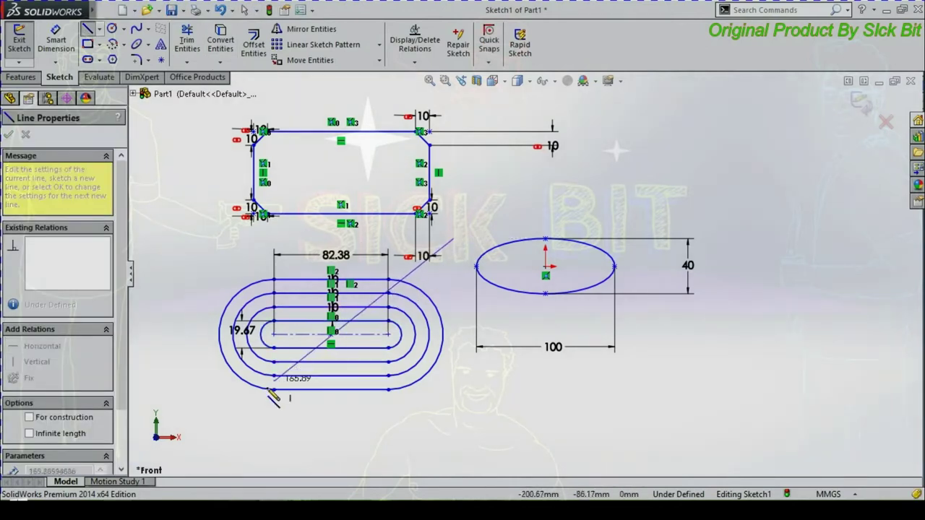
{"action": "left_click", "coordinate": [233, 425]}
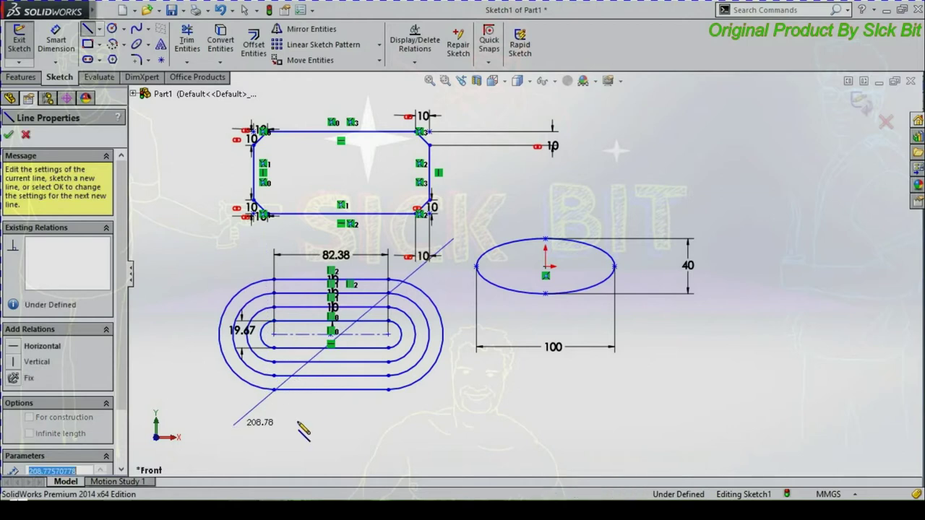
{"action": "left_click", "coordinate": [327, 421]}
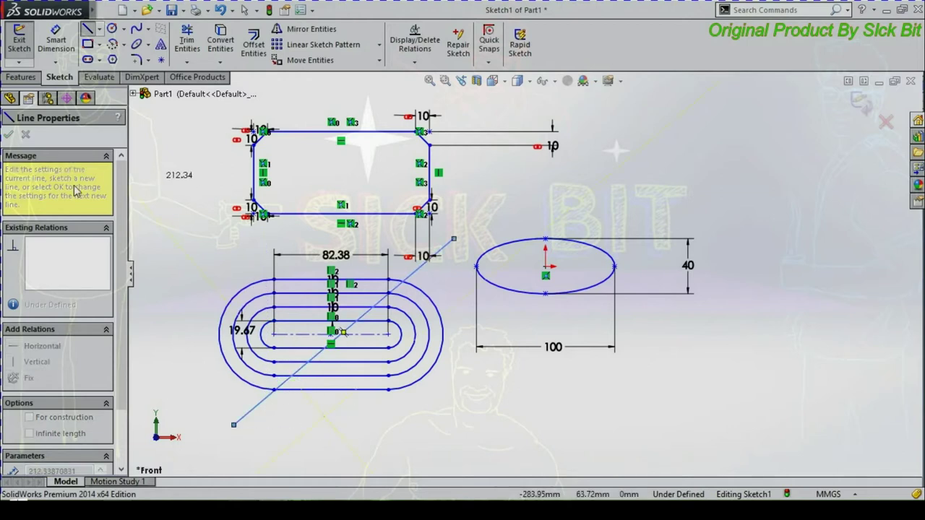
{"action": "key", "text": "Escape"}
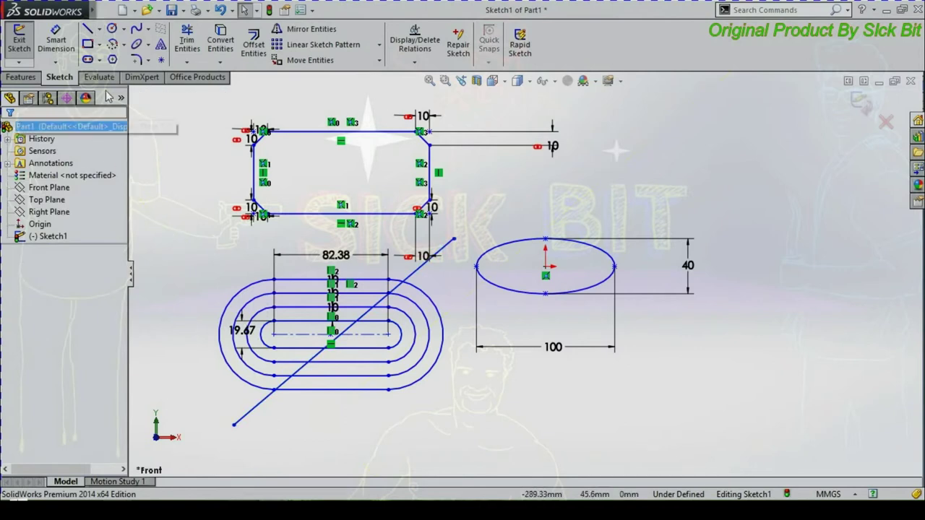
- Power-trim the slot arcs and lines left of the diagonal so they end at it
{"action": "left_click", "coordinate": [185, 43]}
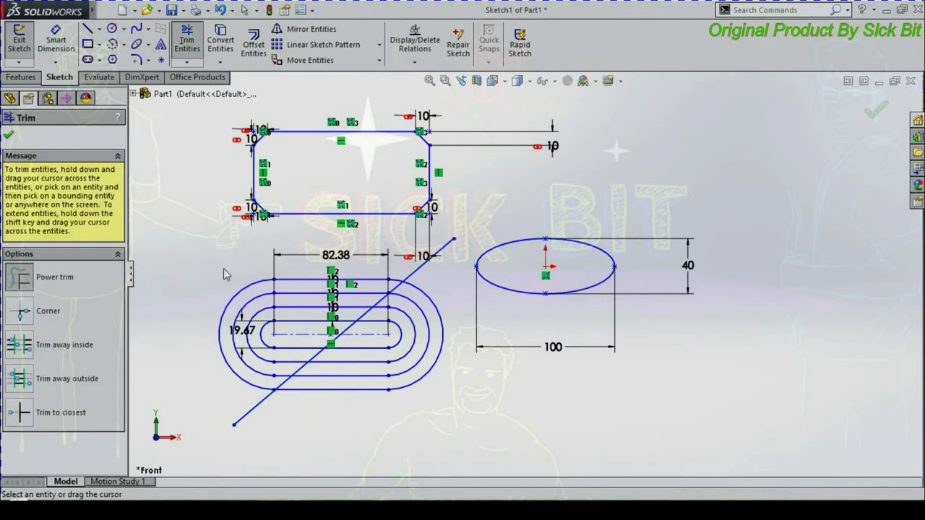
{"action": "left_click_drag", "start_coordinate": [335, 242], "coordinate": [249, 353]}
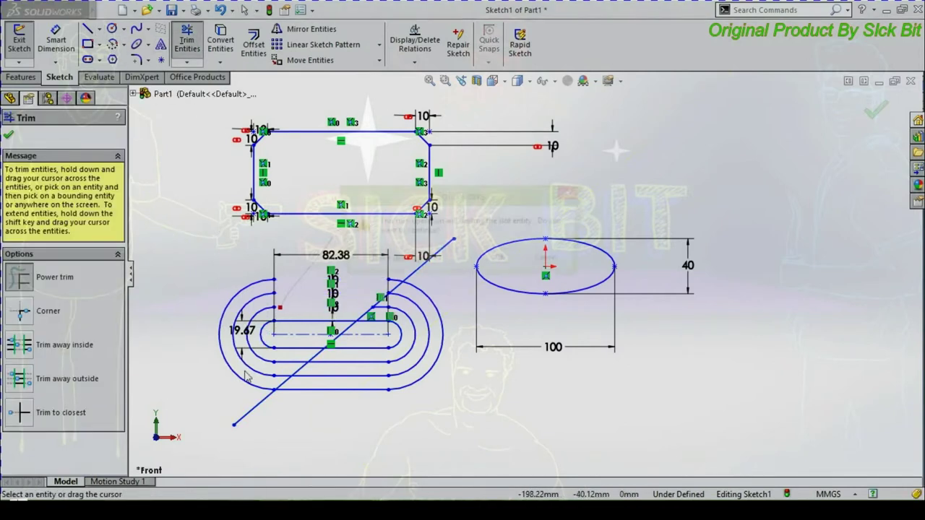
{"action": "left_click", "coordinate": [519, 261]}
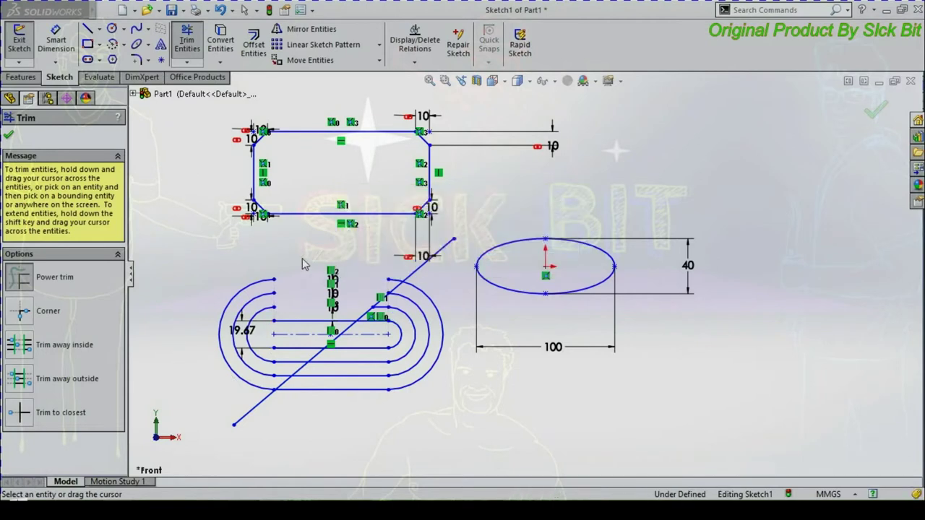
{"action": "mouse_move", "coordinate": [289, 265]}
{"action": "left_mouse_down"}
{"action": "mouse_move", "coordinate": [224, 382]}
{"action": "mouse_move", "coordinate": [395, 268]}
{"action": "left_mouse_up"}
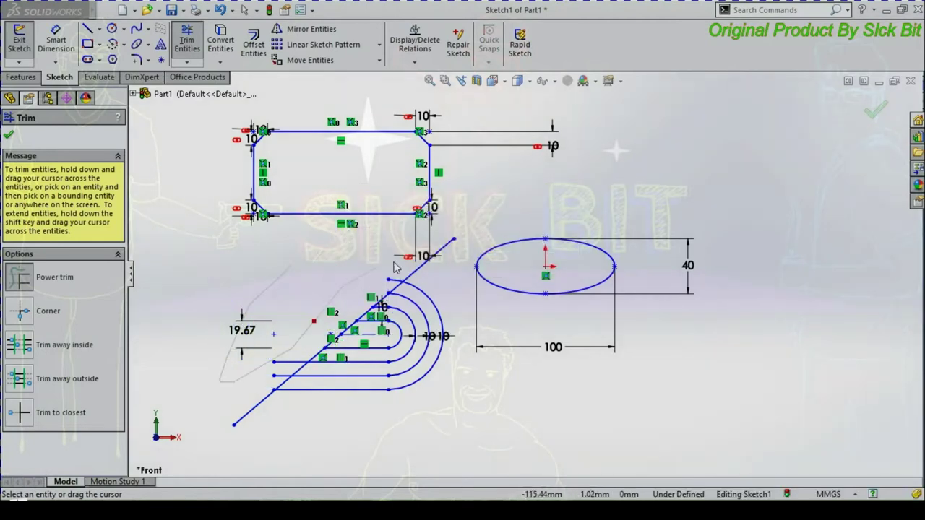
{"action": "left_click_drag", "start_coordinate": [308, 342], "coordinate": [389, 293]}
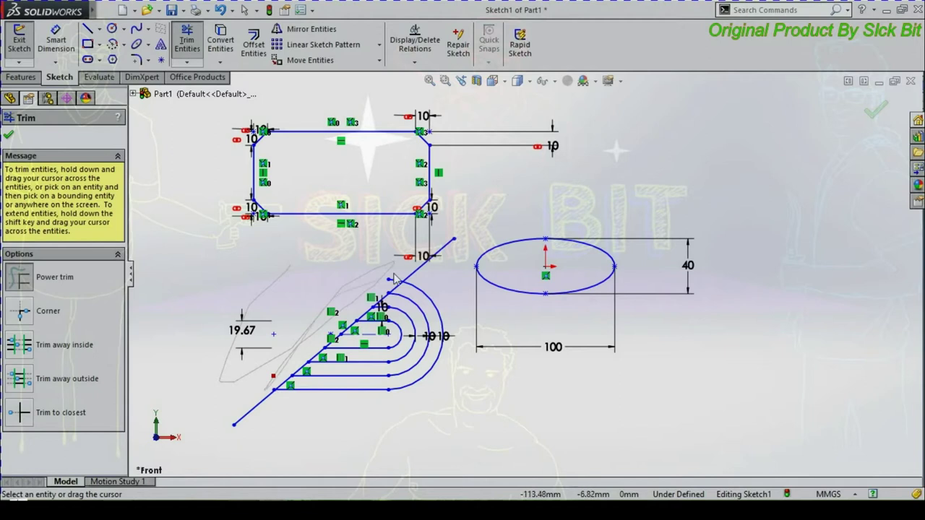
{"action": "left_click_drag", "start_coordinate": [245, 344], "coordinate": [276, 285]}
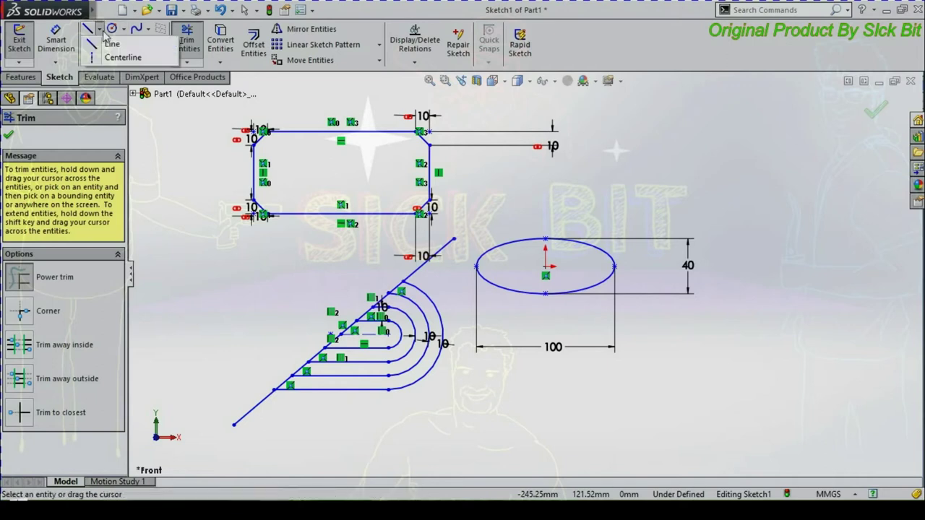
- Draw a vertical construction line from the diagonal's lower end up past the slots
{"action": "key", "text": "Escape"}
{"action": "key", "text": "l"}
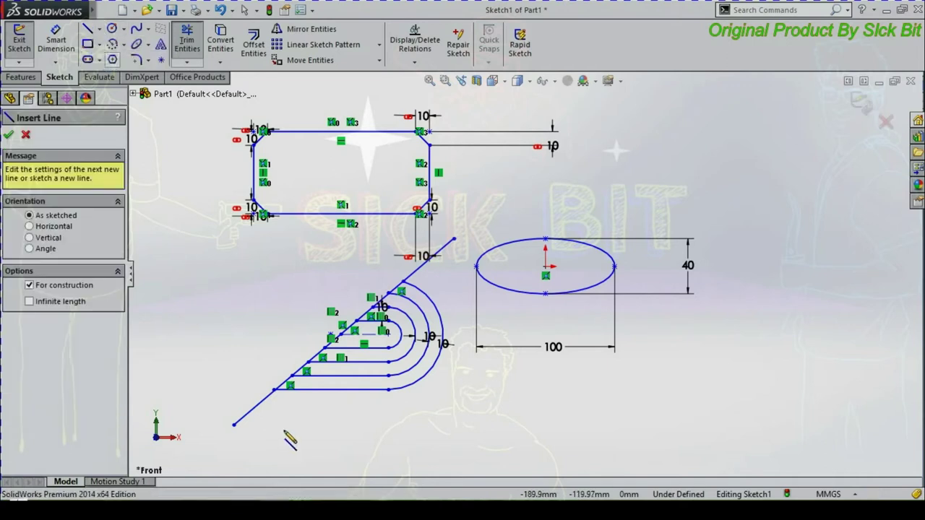
{"action": "left_click", "coordinate": [274, 390]}
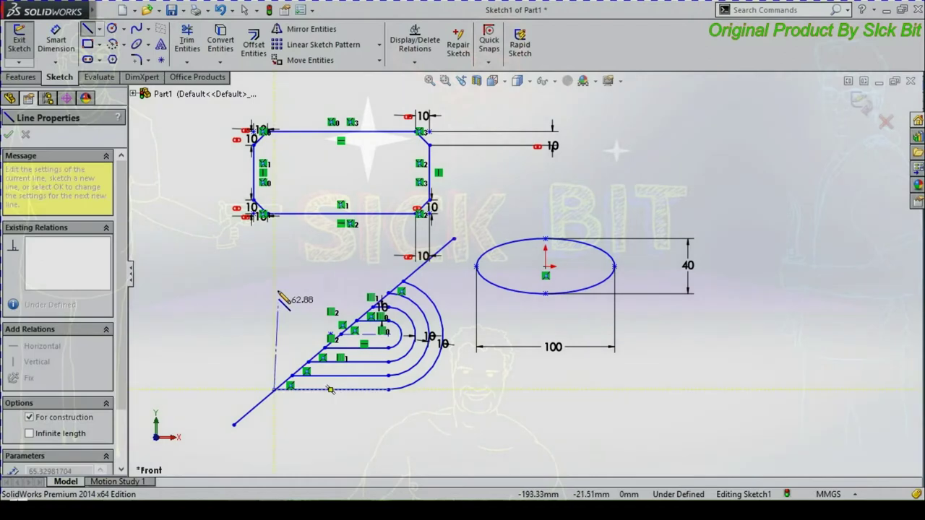
{"action": "left_click", "coordinate": [274, 247]}
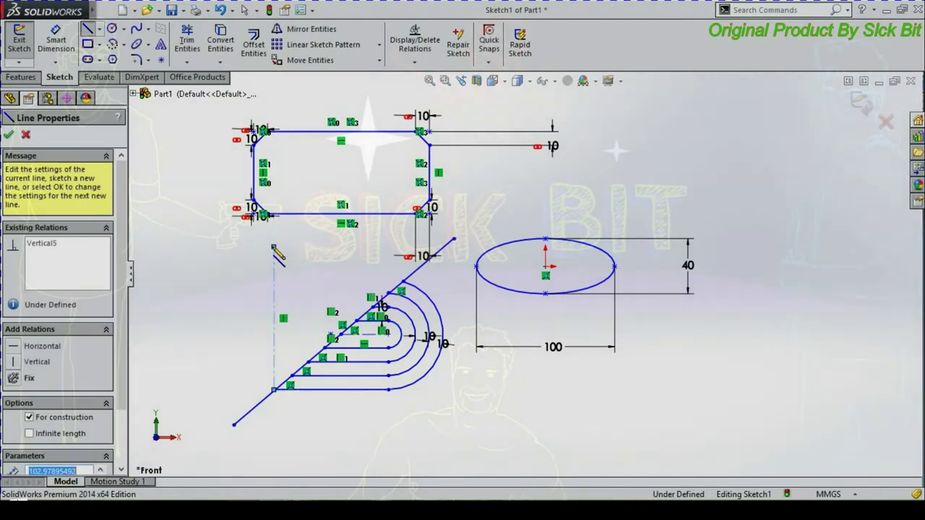
{"action": "key", "text": "Escape"}
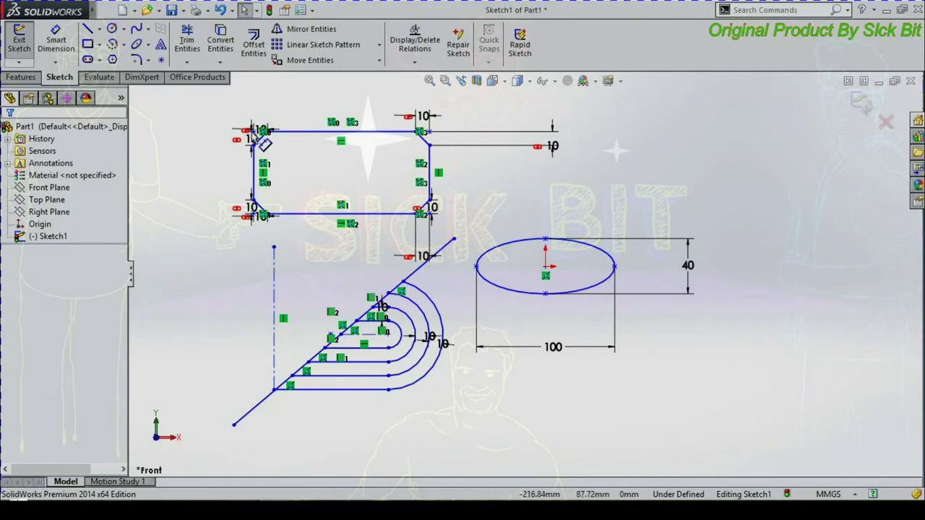
- Mirror the trimmed U-shaped slots and diagonal about the vertical construction line
{"action": "left_click", "coordinate": [308, 29]}
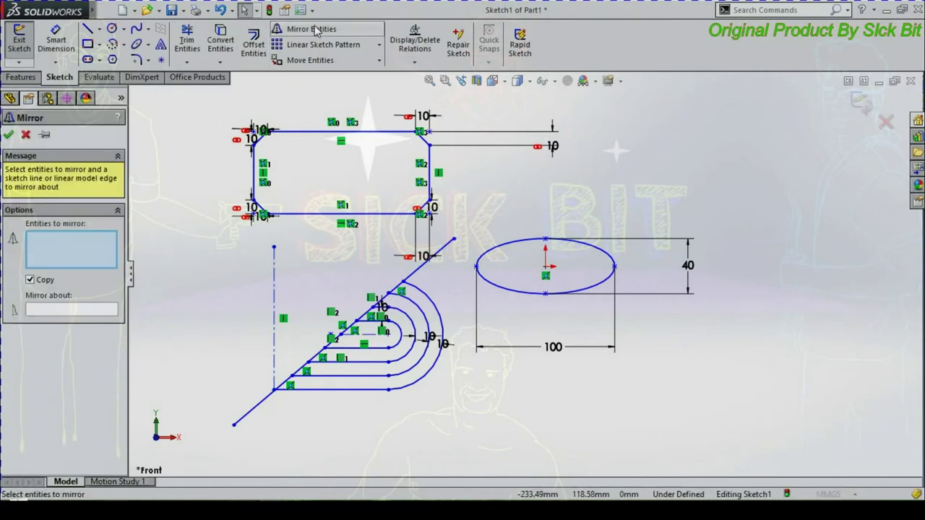
{"action": "left_click", "coordinate": [75, 308]}
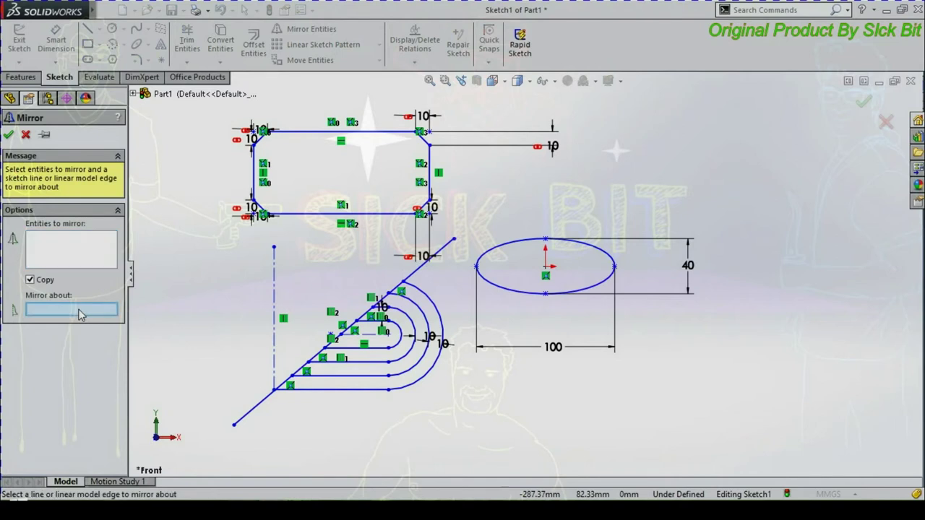
{"action": "left_click", "coordinate": [275, 286]}
{"action": "left_click", "coordinate": [84, 250]}
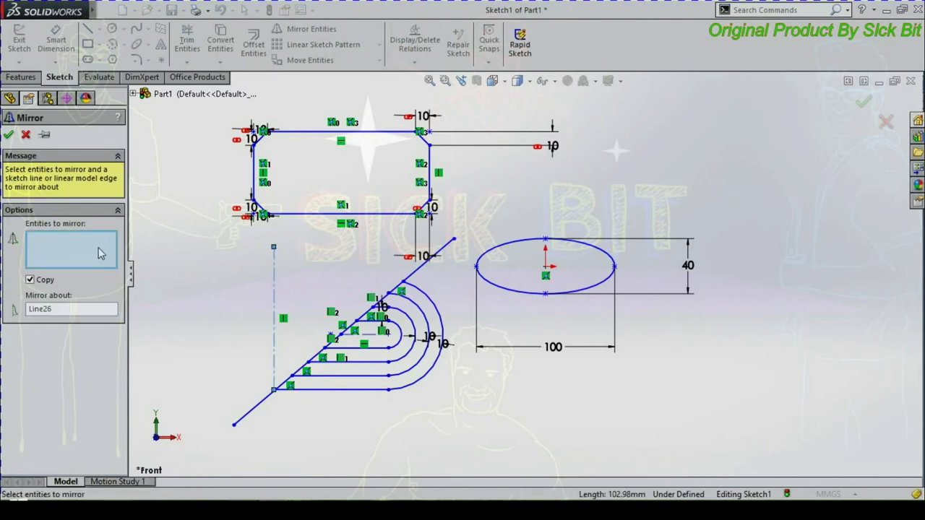
{"action": "left_click_drag", "start_coordinate": [417, 331], "coordinate": [373, 387]}
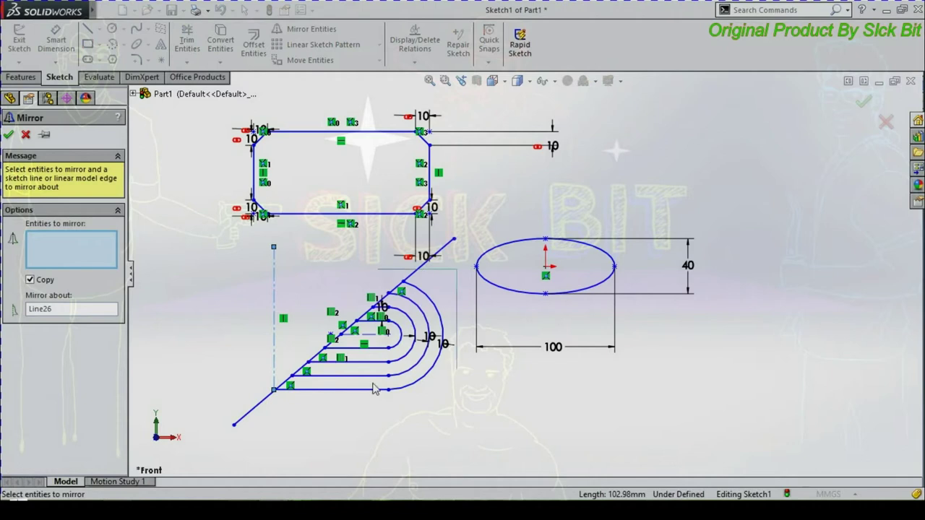
{"action": "left_click_drag", "start_coordinate": [327, 436], "coordinate": [323, 438]}
{"action": "right_click_drag", "start_coordinate": [323, 437], "coordinate": [365, 425]}
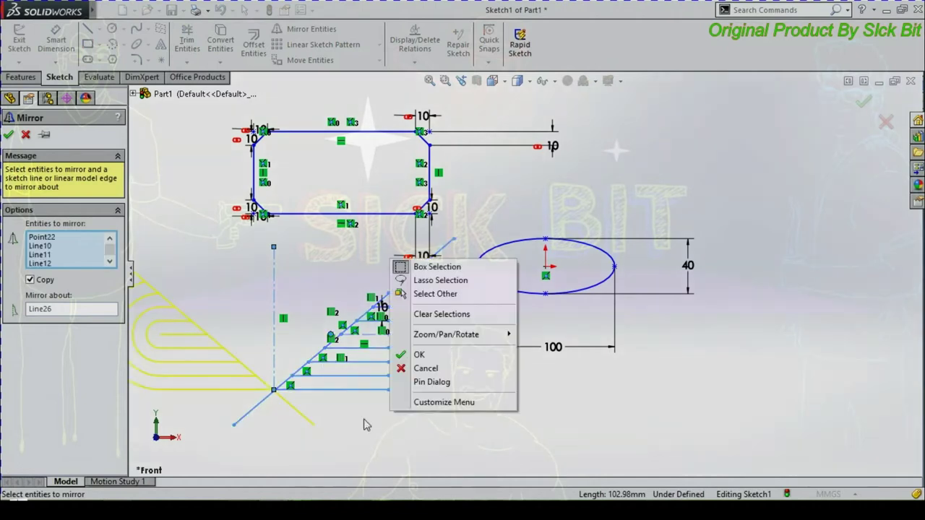
{"action": "left_click", "coordinate": [380, 417]}
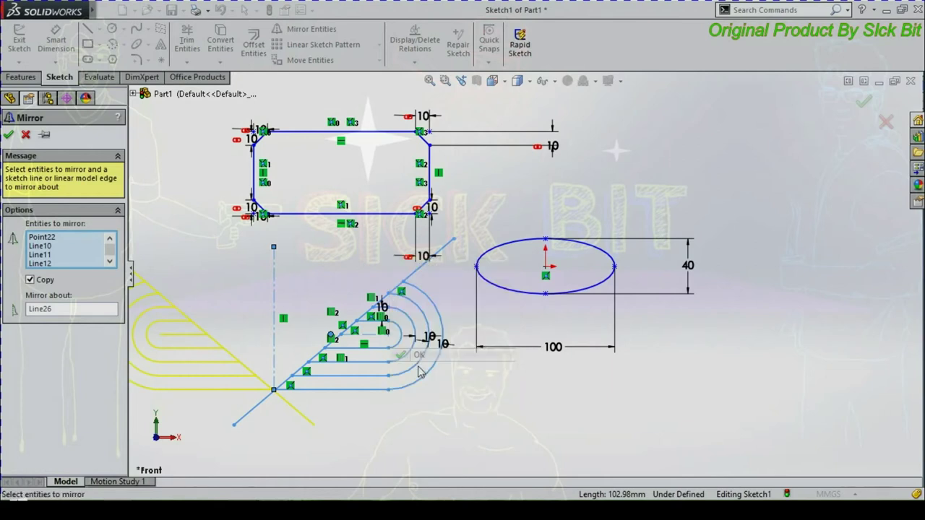
{"action": "key", "text": "Return"}
{"action": "key", "text": "f"}
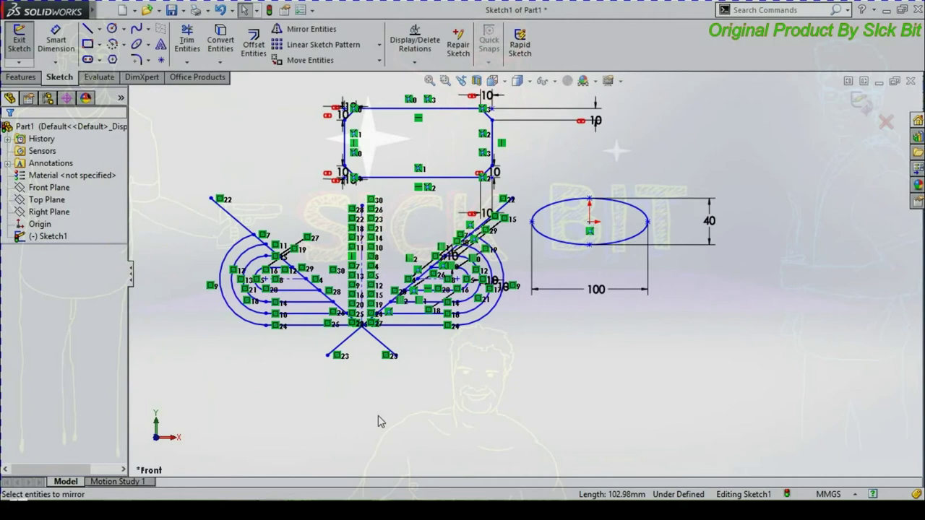
{"action": "right_click", "coordinate": [370, 200]}
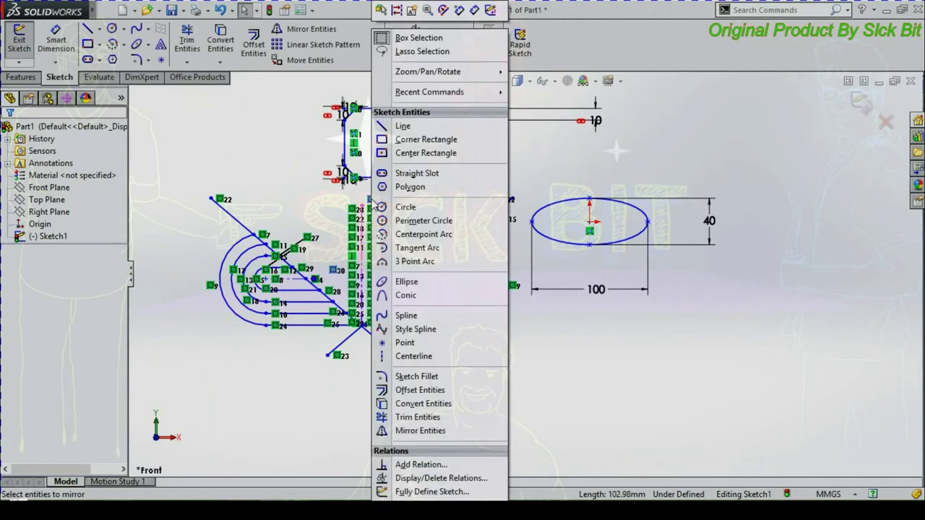
{"action": "left_click", "coordinate": [440, 498]}
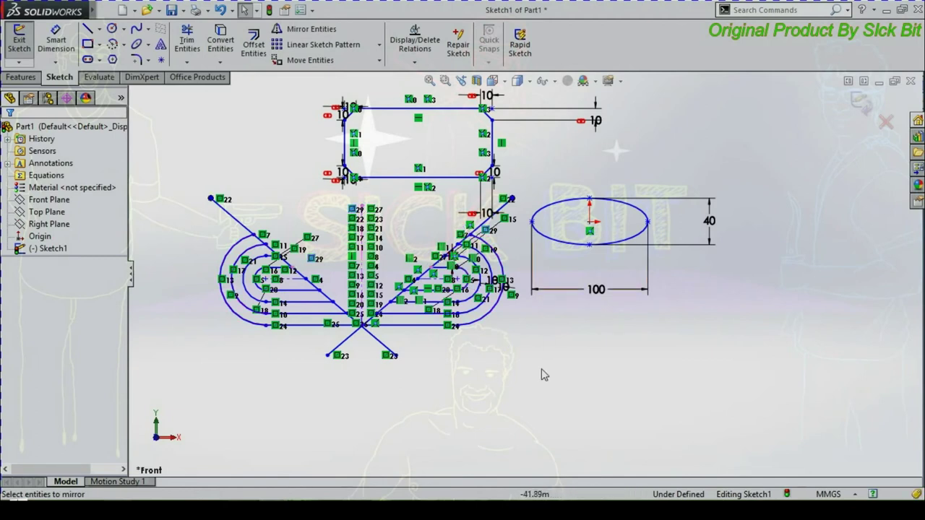
{"action": "scroll", "coordinate": [547, 373], "scroll_direction": "up", "scroll_amount": 1}
{"action": "scroll", "coordinate": [547, 371], "scroll_direction": "down", "scroll_amount": 1}
{"action": "scroll", "coordinate": [547, 371], "scroll_direction": "up", "scroll_amount": 1}
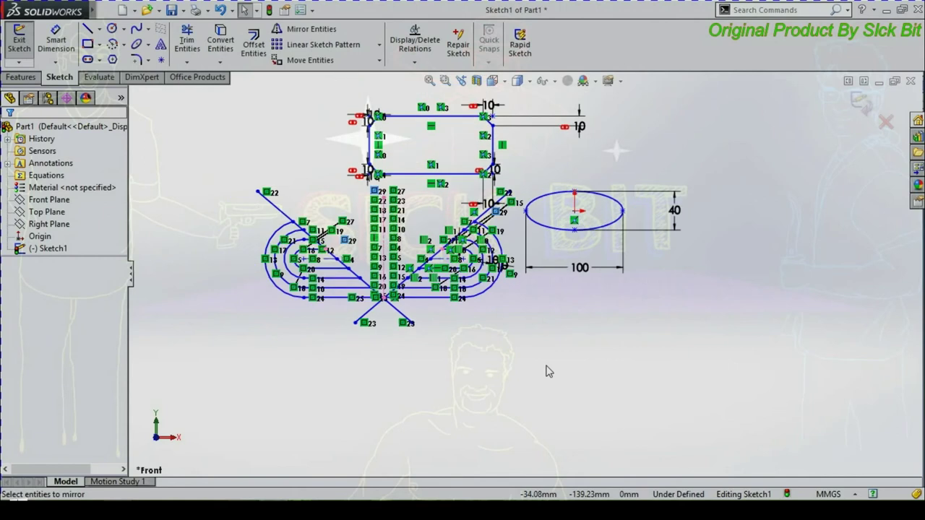
{"action": "left_click", "coordinate": [504, 83]}
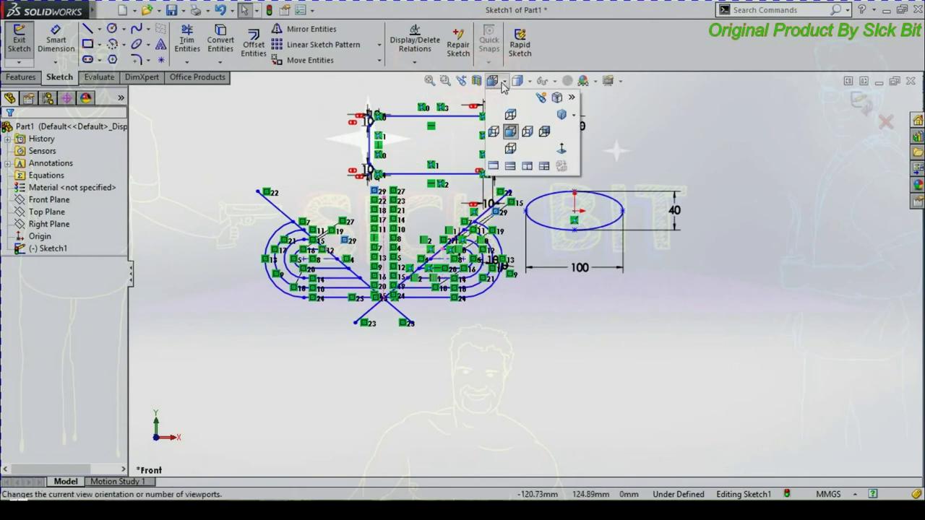
{"action": "left_click", "coordinate": [575, 118]}
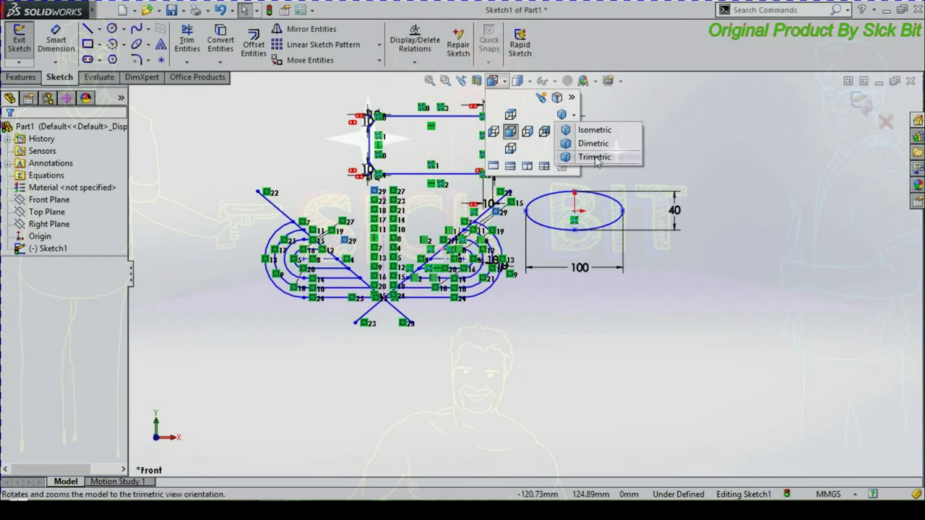